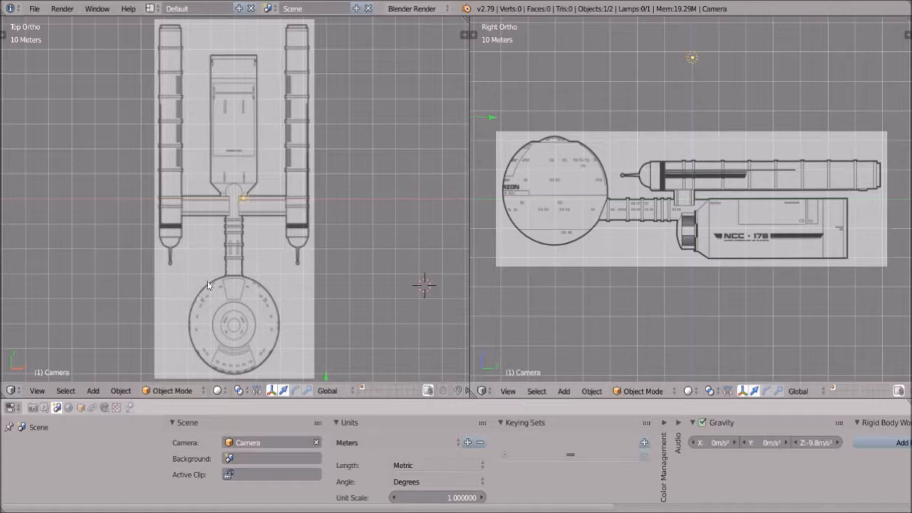
pyautogui.scroll(-1, 223, 297)
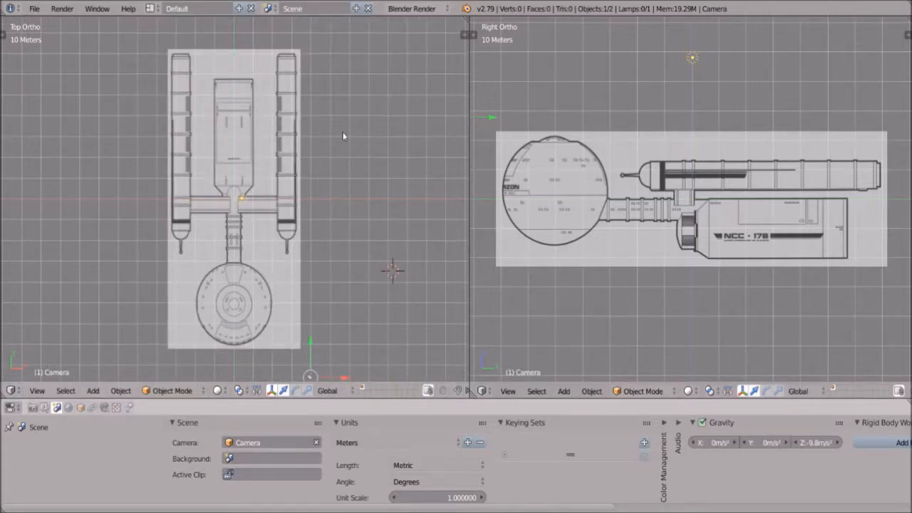
pyautogui.scroll(1, 357, 138)
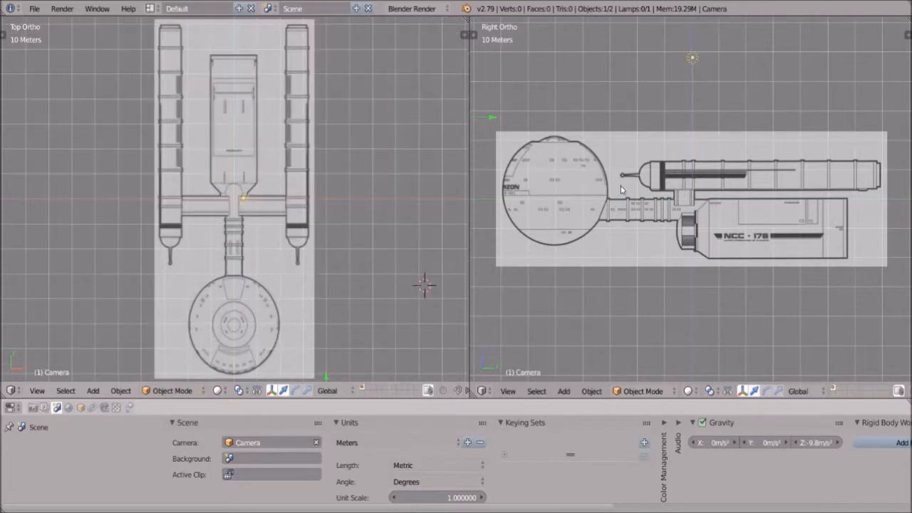
pyautogui.scroll(1, 620, 186)
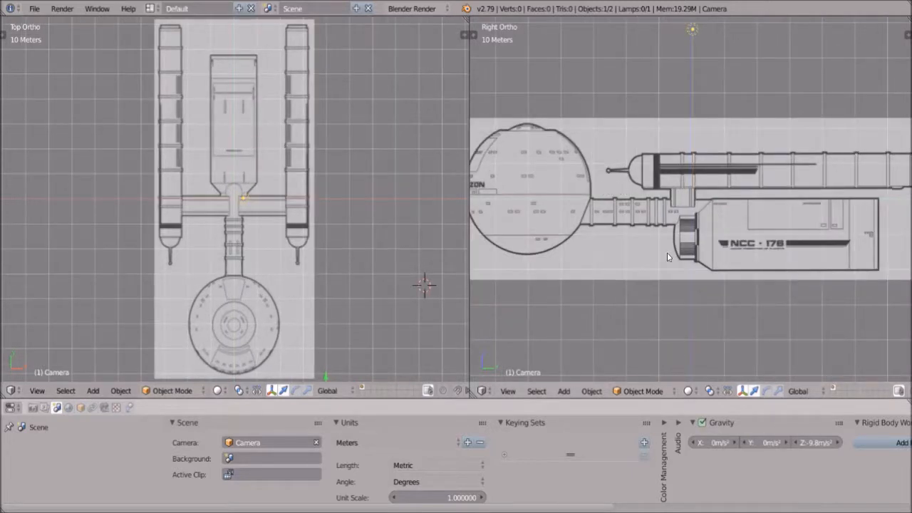
pyautogui.scroll(-1, 667, 257)
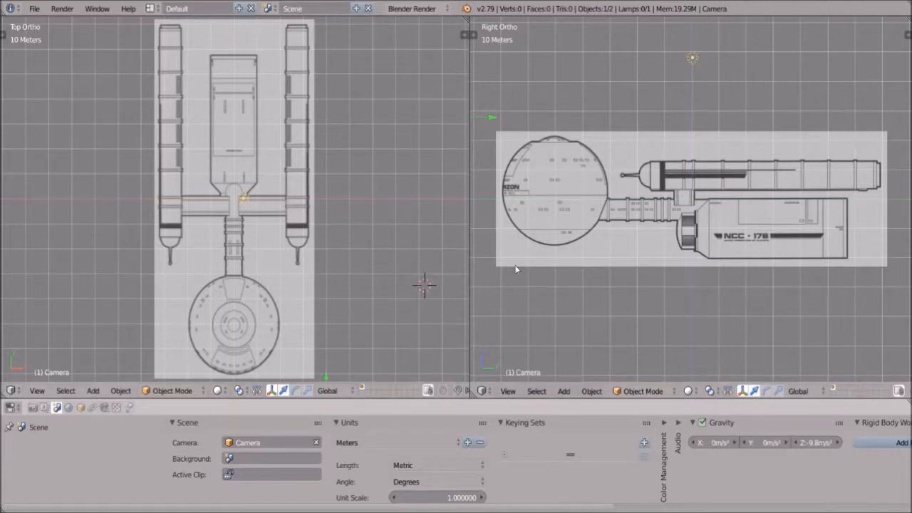
pyautogui.scroll(1, 231, 327)
pyautogui.scroll(-1, 231, 327)
pyautogui.scroll(1, 260, 327)
pyautogui.scroll(-1, 260, 327)
# Step: Place the 3D cursor at the centre of the round primary hull in the top-view blueprint
pyautogui.keyDown('shift'); pyautogui.moveTo(259, 327); pyautogui.dragTo(268, 251, button='middle'); pyautogui.keyUp('shift')
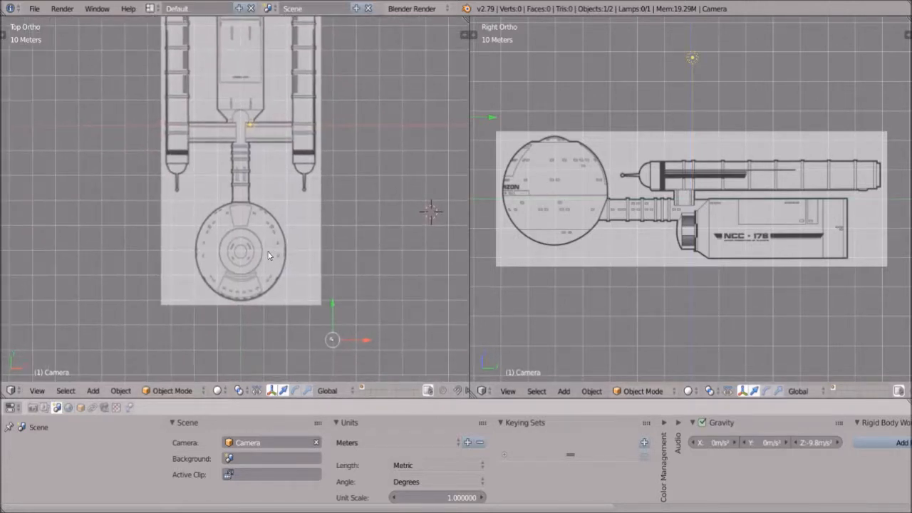
pyautogui.scroll(1, 283, 290)
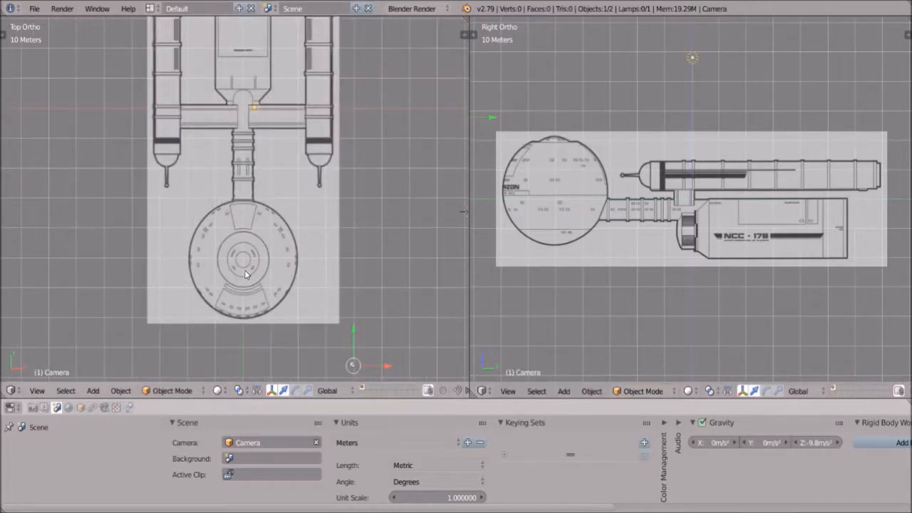
pyautogui.scroll(1, 245, 271)
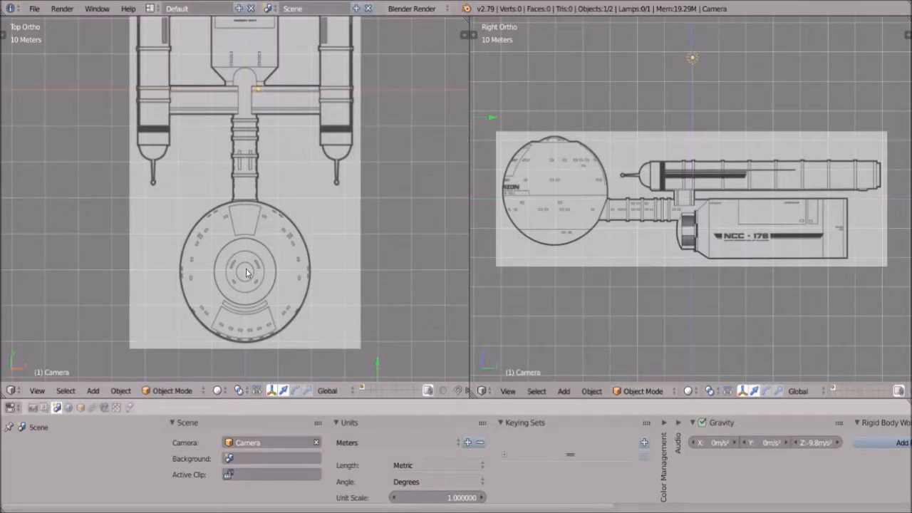
pyautogui.click(246, 270)
pyautogui.scroll(2, 241, 282)
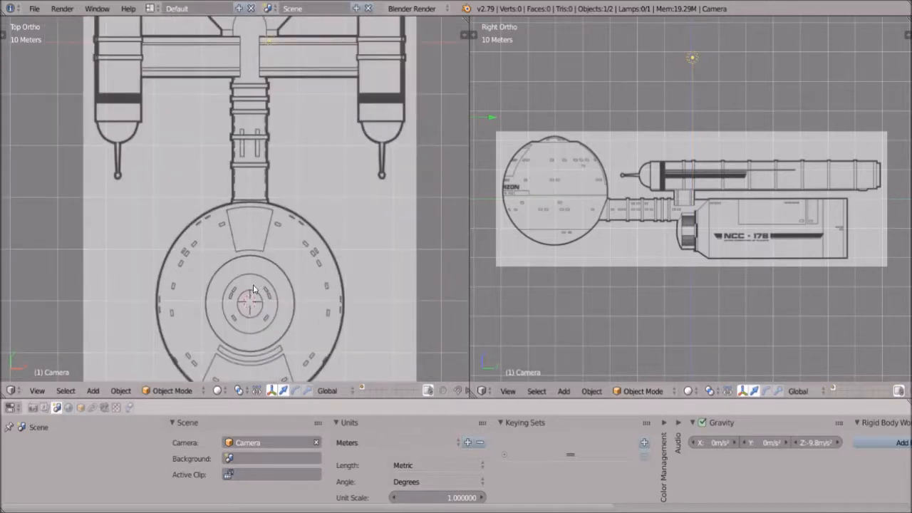
# Step: Add a UV sphere at the 3D cursor and scale it to about 19.93 to match the round hull's outline
pyautogui.scroll(-1, 253, 289)
pyautogui.hotkey('shift', 'a')
pyautogui.moveTo(252, 285)
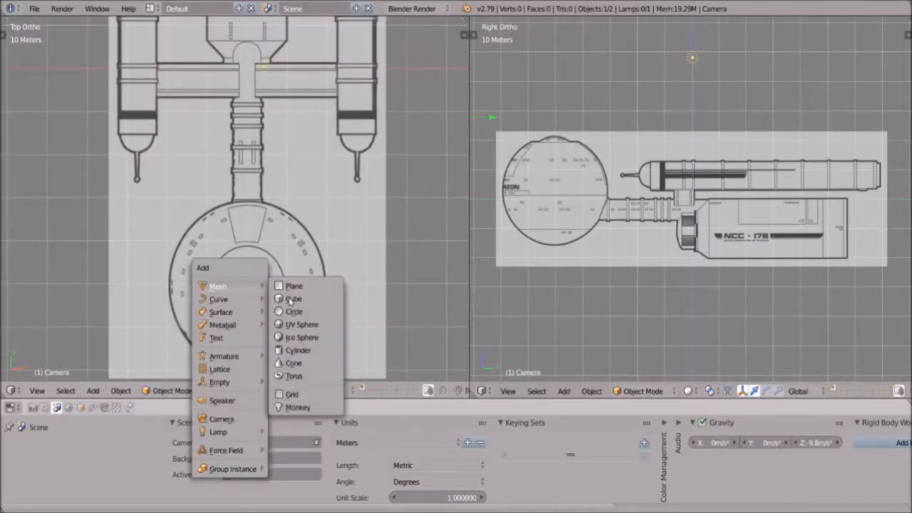
pyautogui.click(317, 325)
pyautogui.press('s')
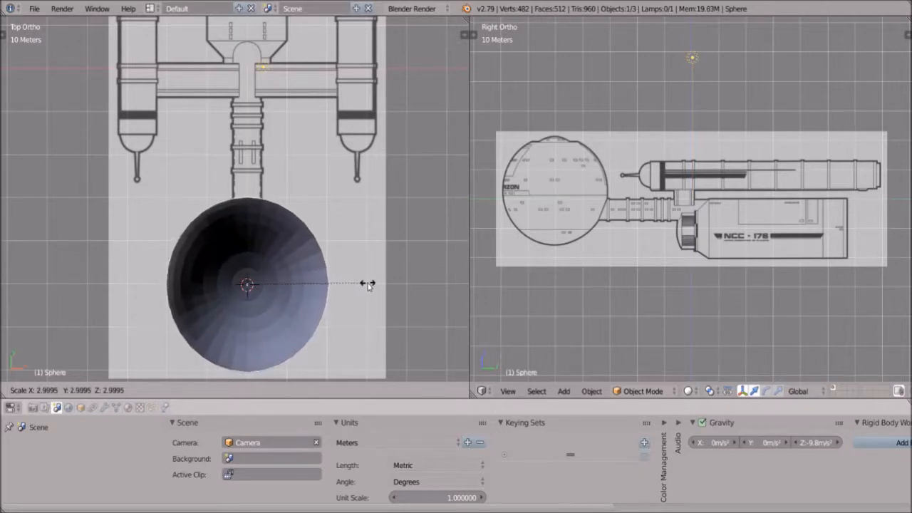
pyautogui.click(365, 286)
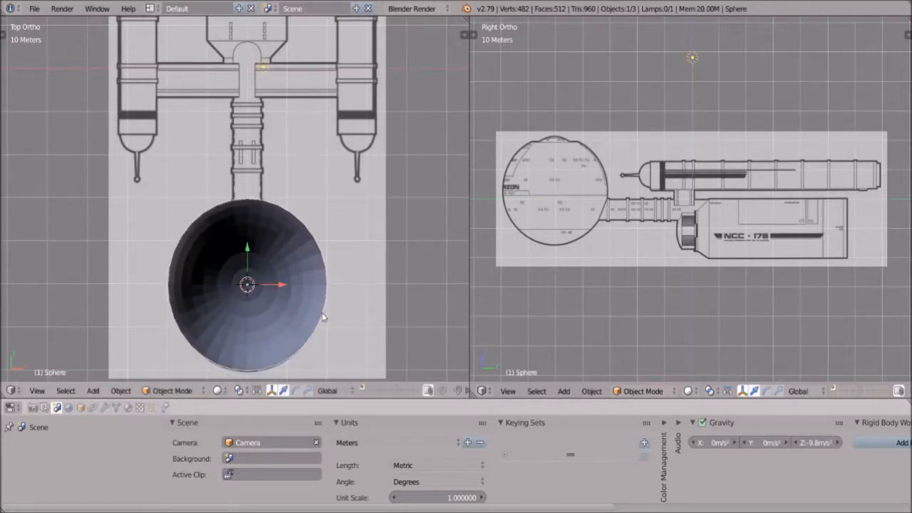
# Step: Display the top view in wireframe shading so the blueprint shows through the sphere
pyautogui.click(240, 391)
pyautogui.click(218, 390)
pyautogui.click(232, 362)
pyautogui.scroll(1, 337, 300)
pyautogui.keyDown('shift'); pyautogui.moveTo(337, 300); pyautogui.dragTo(323, 221, button='middle'); pyautogui.keyUp('shift')
pyautogui.scroll(1, 325, 221)
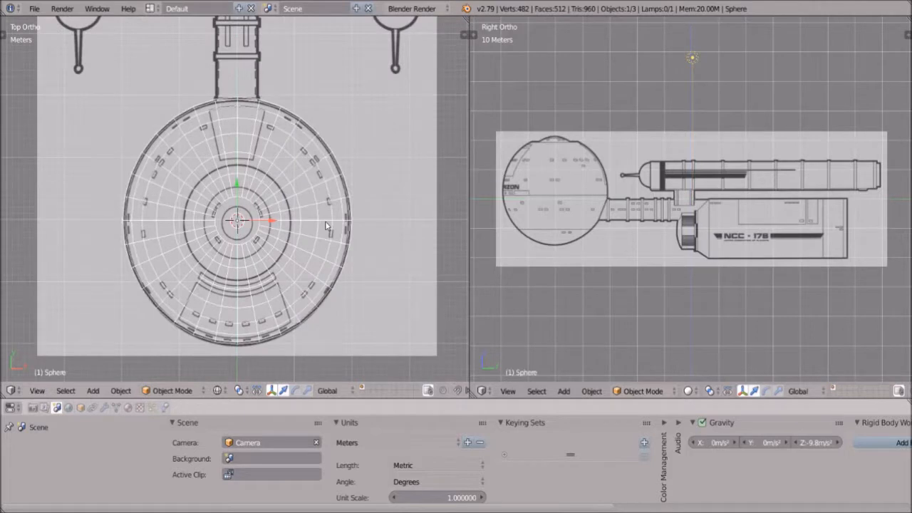
pyautogui.scroll(1, 326, 225)
# Step: Set the sphere's X location to 0 and shift it slightly along Y to centre it on the top-view hull outline
pyautogui.click(81, 407)
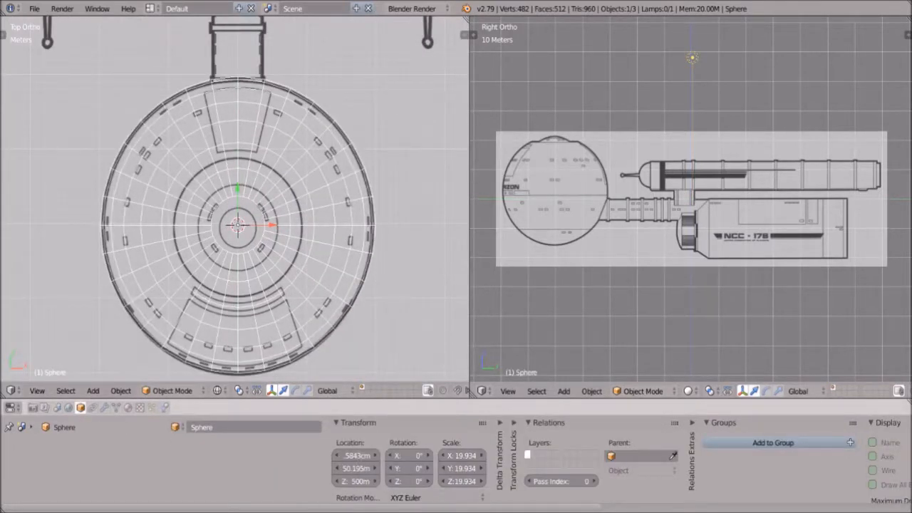
pyautogui.click(357, 456)
pyautogui.write('0')
pyautogui.press('Return')
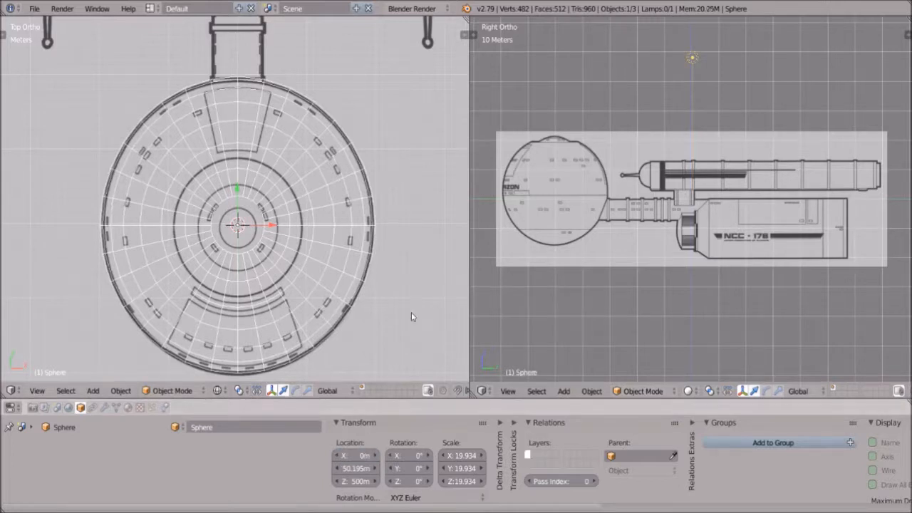
pyautogui.press('g')
pyautogui.press('y')
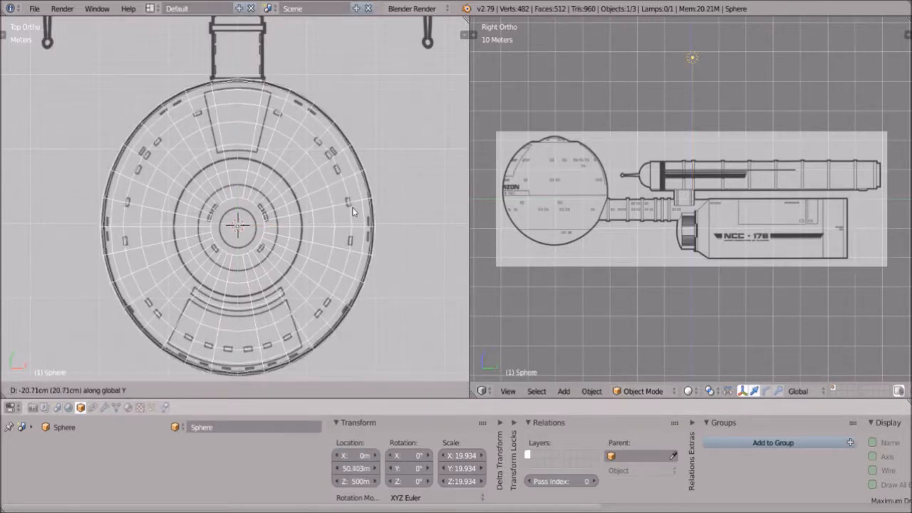
pyautogui.click(352, 212)
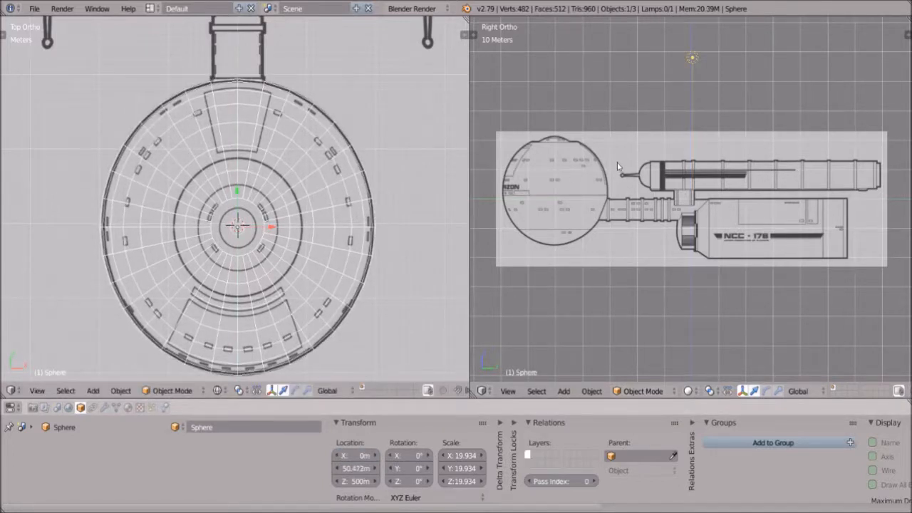
# Step: Lower the sphere along Z onto the round hull in the side-view blueprint
pyautogui.scroll(-1, 672, 191)
pyautogui.scroll(-3, 672, 196)
pyautogui.scroll(8, 675, 214)
pyautogui.scroll(-10, 677, 223)
pyautogui.scroll(-1, 677, 220)
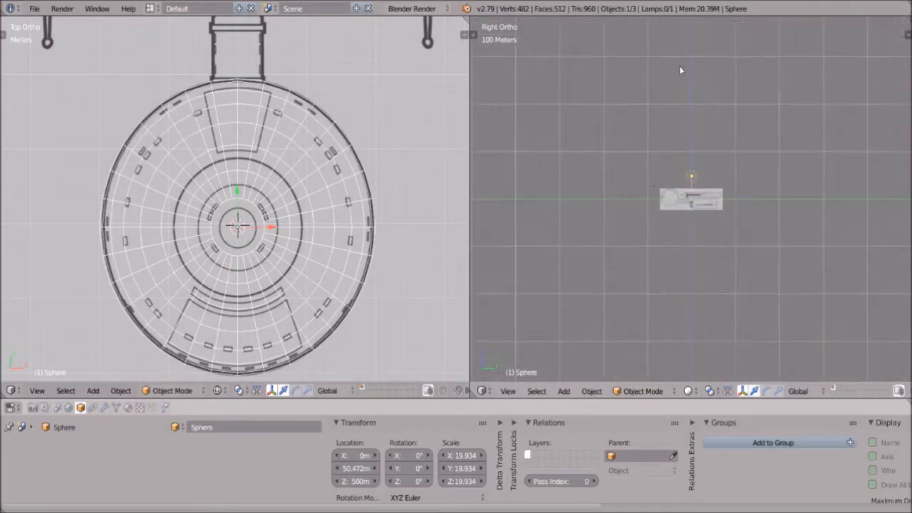
pyautogui.press('g')
pyautogui.press('z')
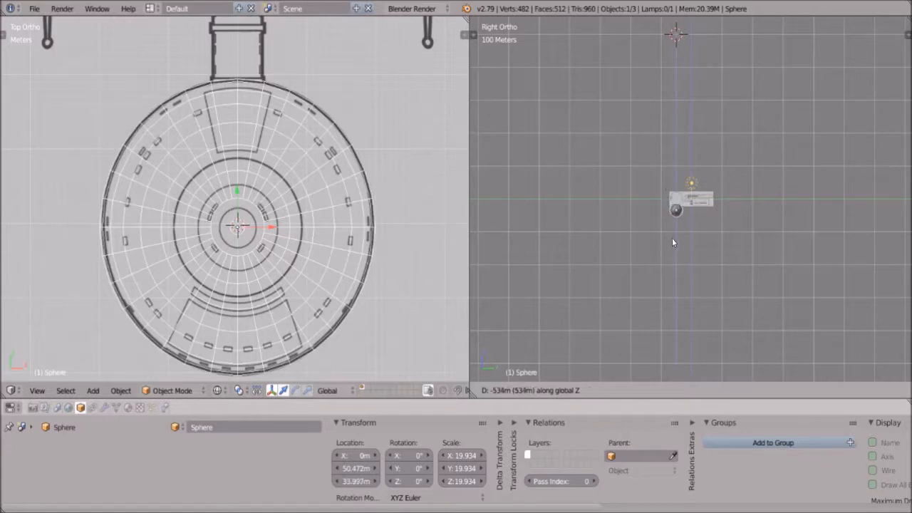
pyautogui.click(674, 233)
pyautogui.scroll(10, 674, 236)
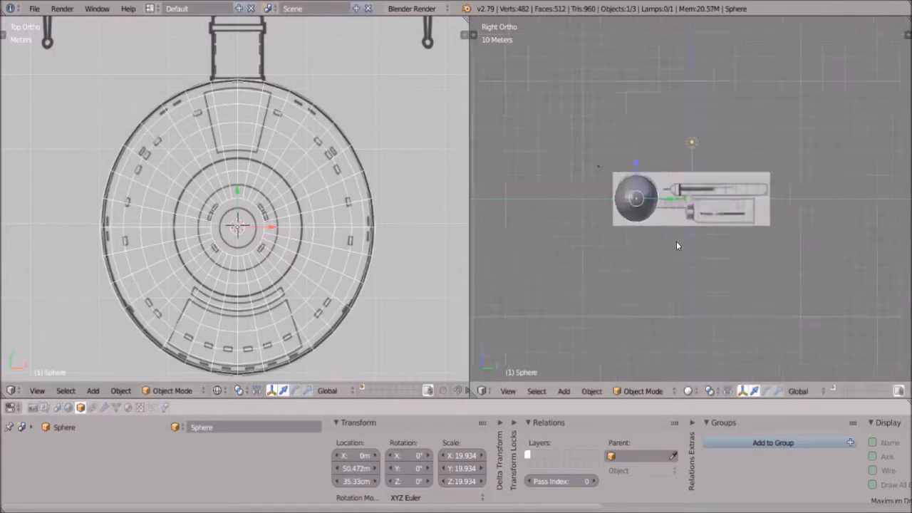
# Step: Display the side view in wireframe shading so the blueprint shows through the sphere
pyautogui.click(692, 392)
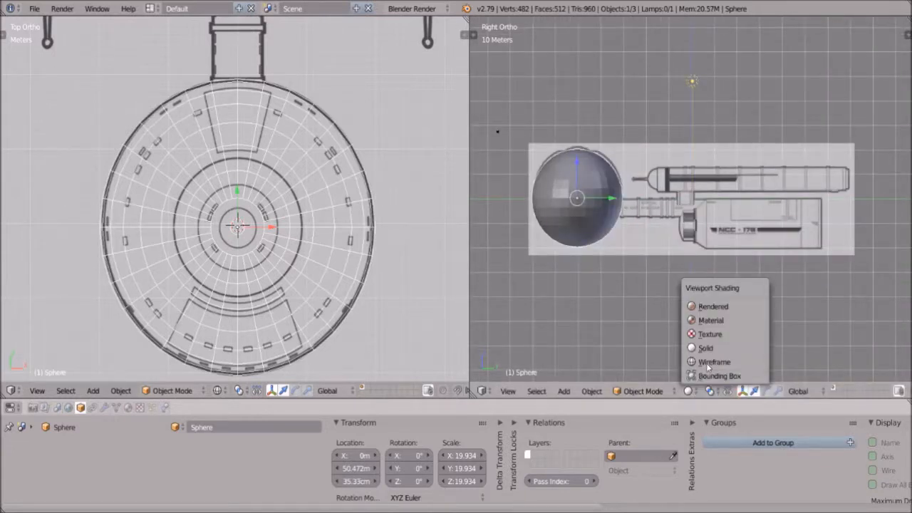
pyautogui.click(705, 367)
pyautogui.scroll(5, 588, 227)
pyautogui.keyDown('shift'); pyautogui.moveTo(589, 227); pyautogui.dragTo(679, 219, button='middle'); pyautogui.keyUp('shift')
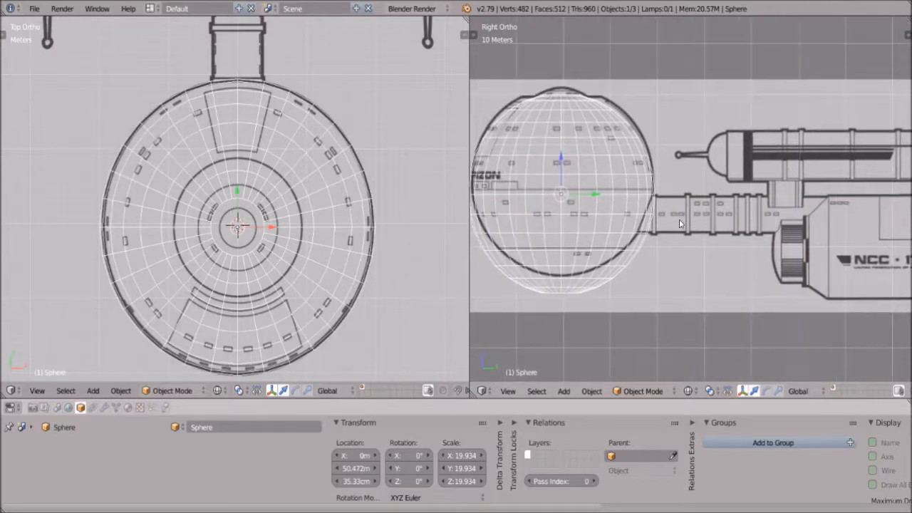
# Step: Raise the sphere along Z by about 2.84 m to align it with the hull outline in the side view
pyautogui.press('g')
pyautogui.press('z')
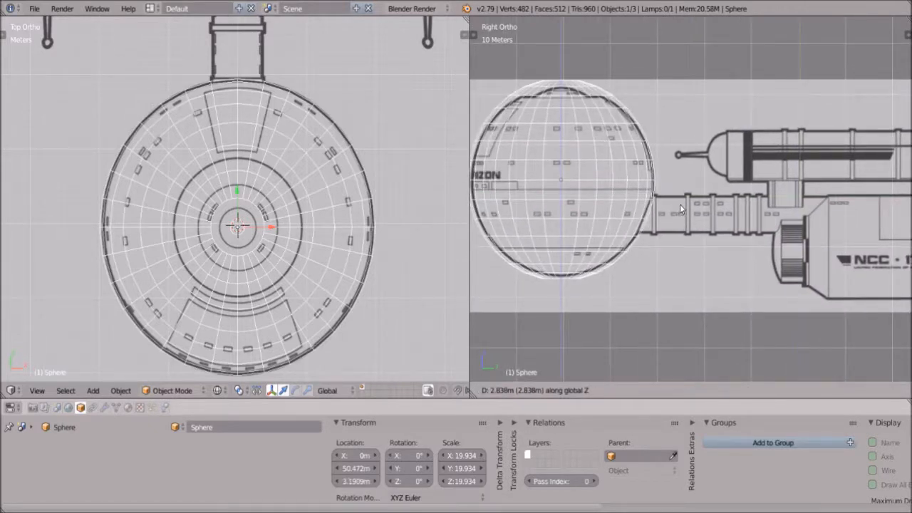
pyautogui.click(679, 204)
pyautogui.keyDown('shift'); pyautogui.moveTo(674, 232); pyautogui.dragTo(748, 239, button='middle'); pyautogui.keyUp('shift')
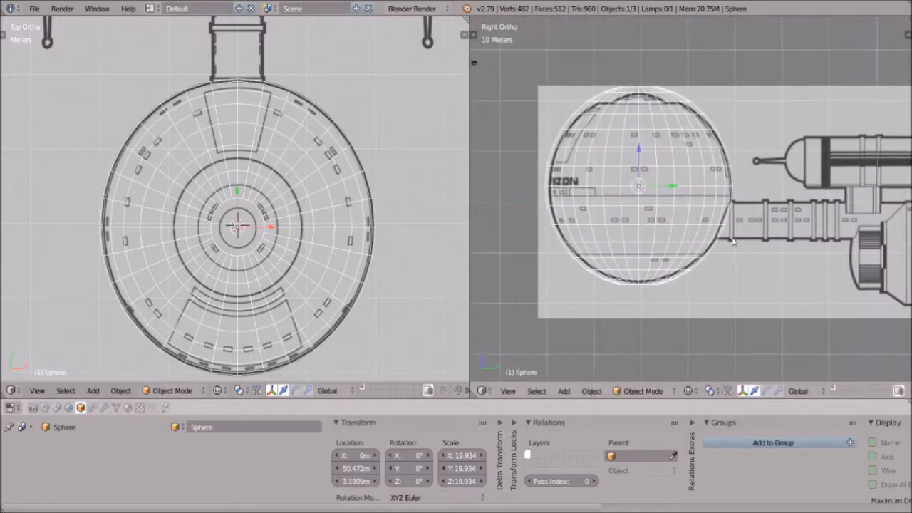
pyautogui.scroll(1, 735, 242)
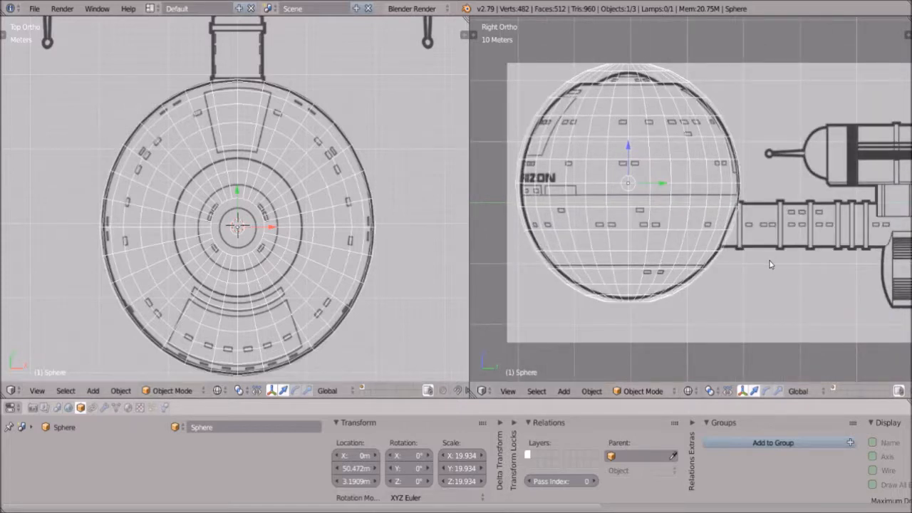
# Step: Scale the sphere down uniformly to about 19.585 for a closer fit to the blueprint
pyautogui.press('s')
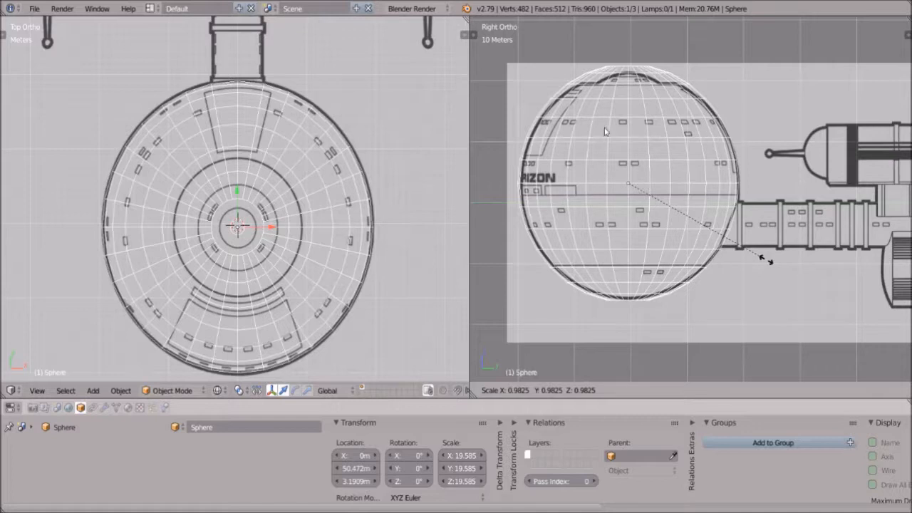
pyautogui.click(645, 275)
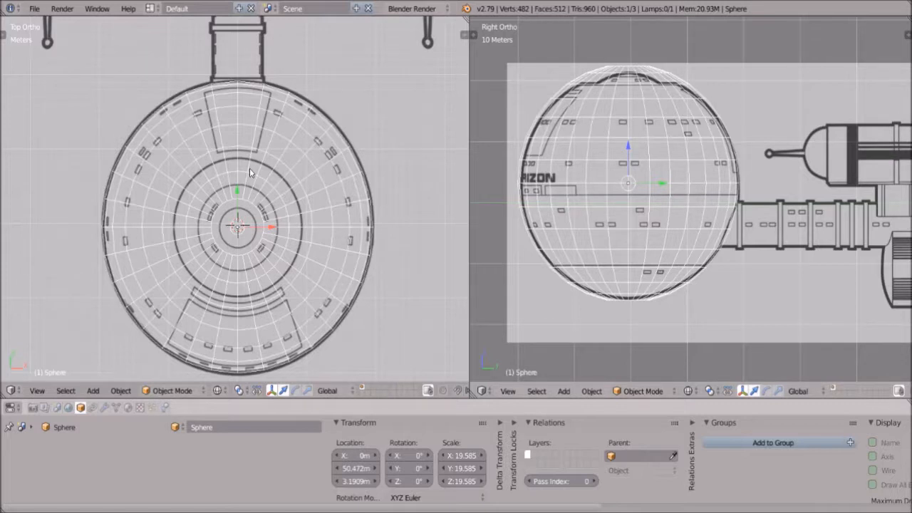
pyautogui.scroll(1, 280, 124)
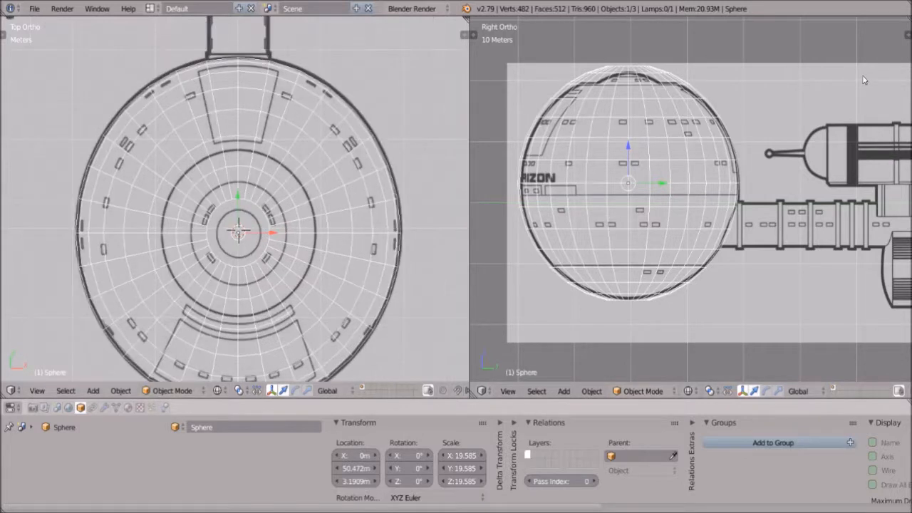
# Step: In Edit Mode, select the sphere's top cap, including its pole and upper two vertex rings, and delete those vertices
pyautogui.click(667, 390)
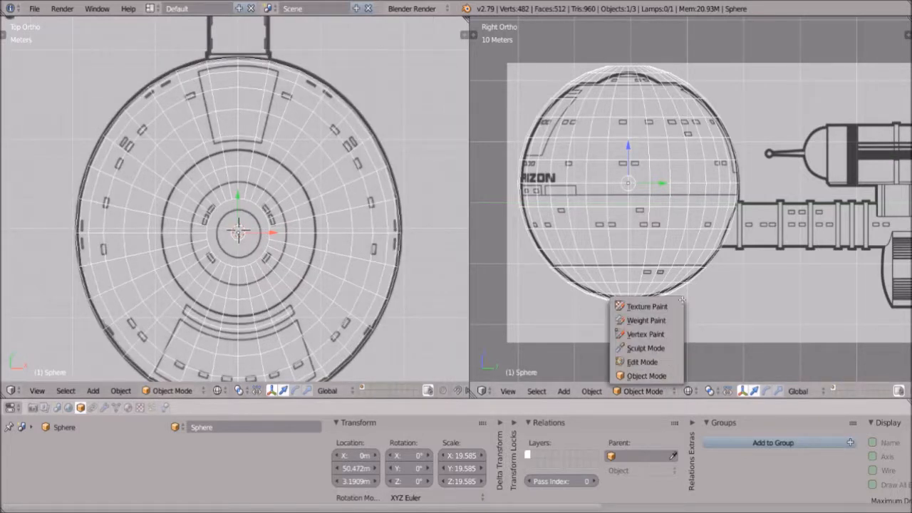
pyautogui.click(668, 364)
pyautogui.moveTo(730, 77); pyautogui.dragTo(738, 82)
pyautogui.press('x')
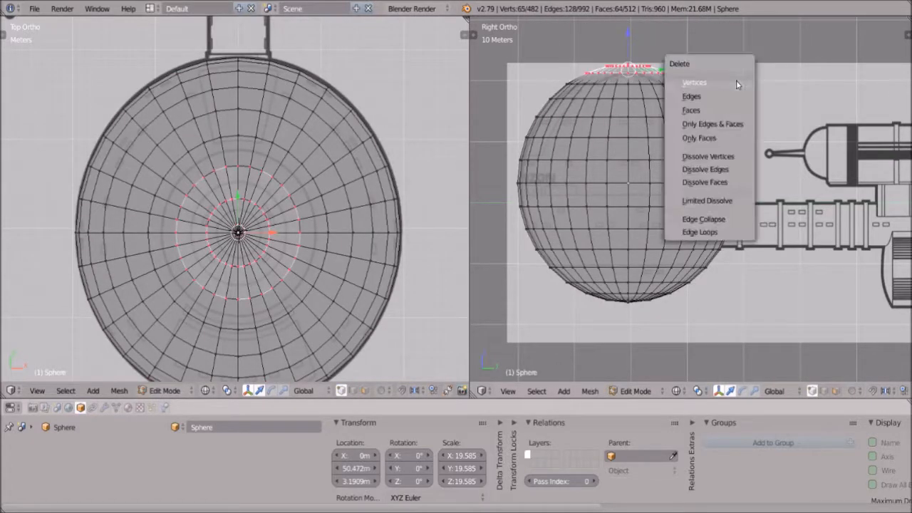
pyautogui.press('Escape')
pyautogui.scroll(2, 680, 119)
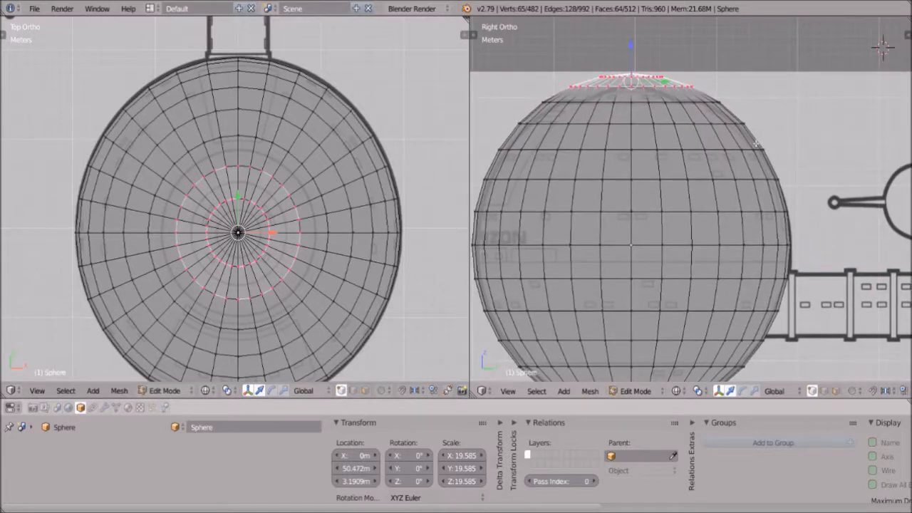
pyautogui.press('x')
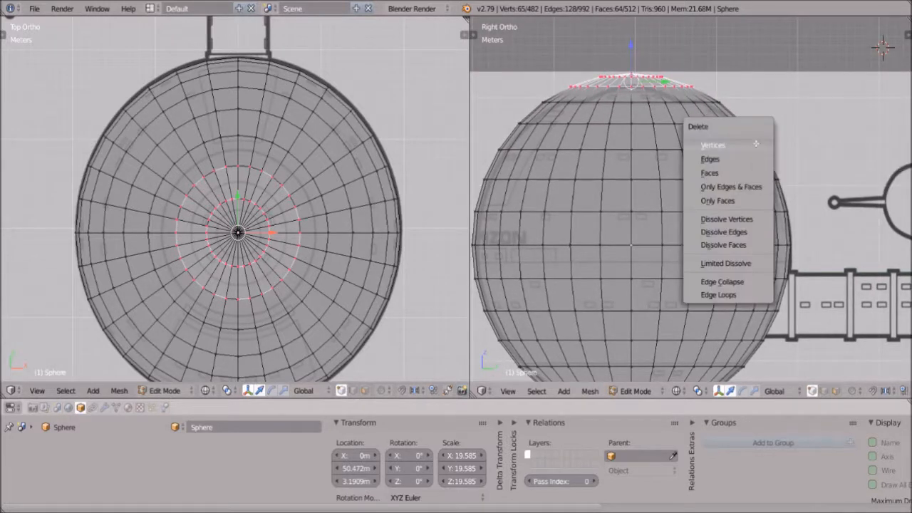
pyautogui.click(754, 144)
# Step: Select the open top ring of vertices and scale it inward to about 0.87 to match the hull's flat top edge
pyautogui.scroll(-1, 755, 146)
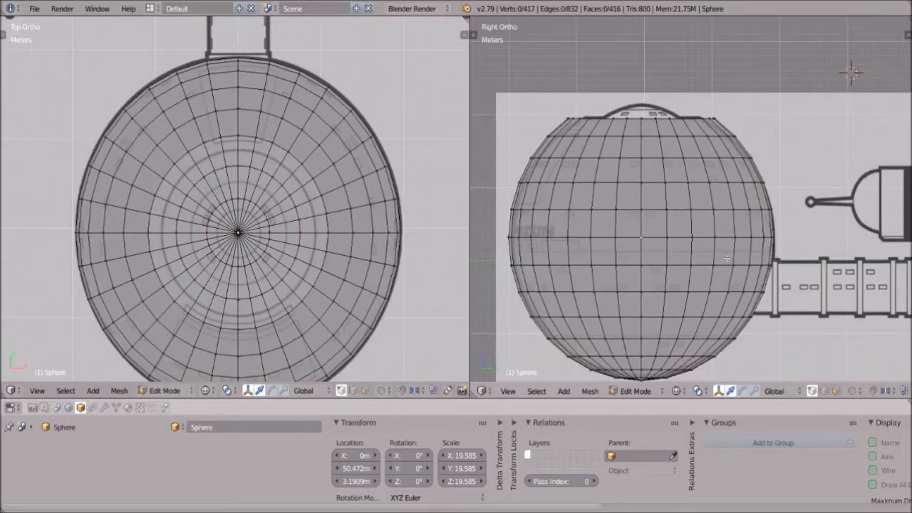
pyautogui.scroll(-1, 734, 224)
pyautogui.scroll(2, 736, 225)
pyautogui.scroll(-2, 737, 226)
pyautogui.scroll(2, 737, 225)
pyautogui.moveTo(516, 90); pyautogui.dragTo(795, 111)
pyautogui.press('s')
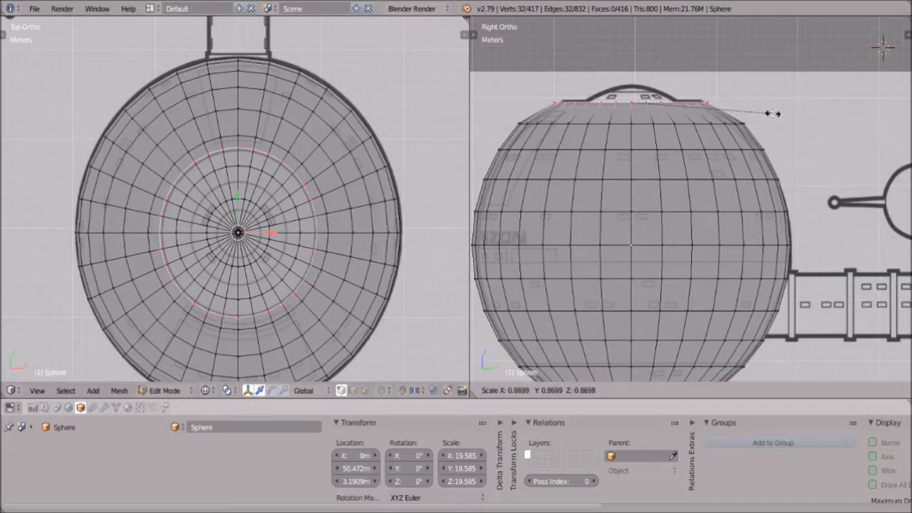
pyautogui.click(773, 114)
# Step: Select only the second vertex ring from the top and scale it to about 0.96 to follow the hull outline
pyautogui.press('a')
pyautogui.press('b')
pyautogui.moveTo(513, 117); pyautogui.dragTo(764, 129)
pyautogui.press('s')
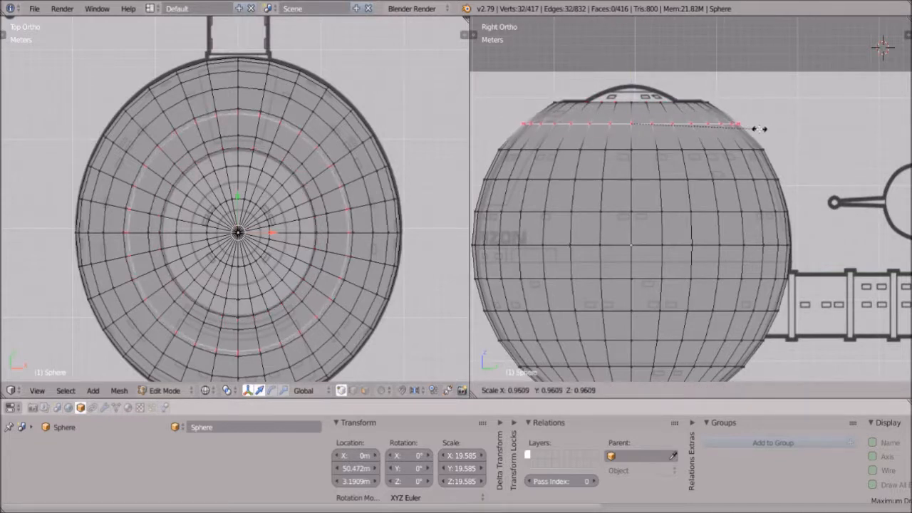
pyautogui.click(760, 129)
# Step: Select only the third vertex ring from the top and scale it to about 0.99 to follow the hull outline
pyautogui.press('a')
pyautogui.press('b')
pyautogui.moveTo(518, 151); pyautogui.dragTo(812, 169)
pyautogui.press('s')
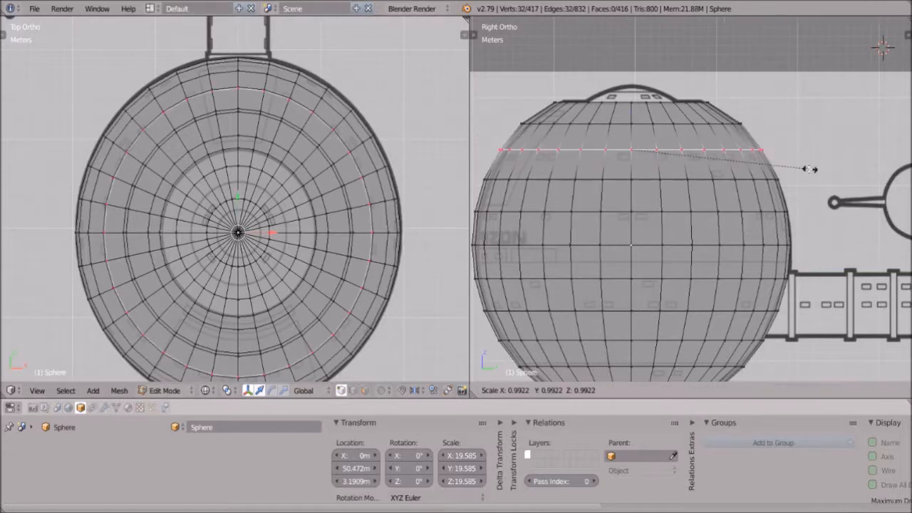
pyautogui.press('a')
# Step: Reselect the second vertex ring from the top and scale it in slightly further, to about 0.99
pyautogui.scroll(-2, 810, 169)
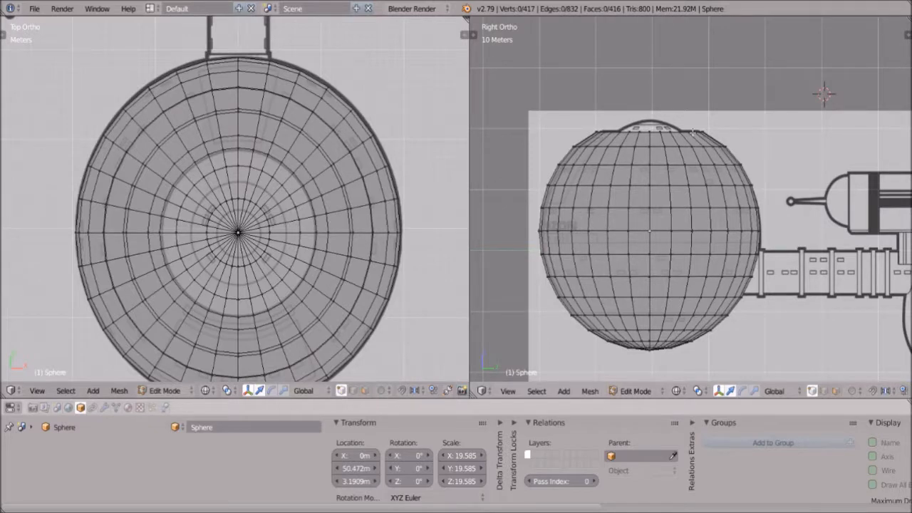
pyautogui.scroll(2, 795, 224)
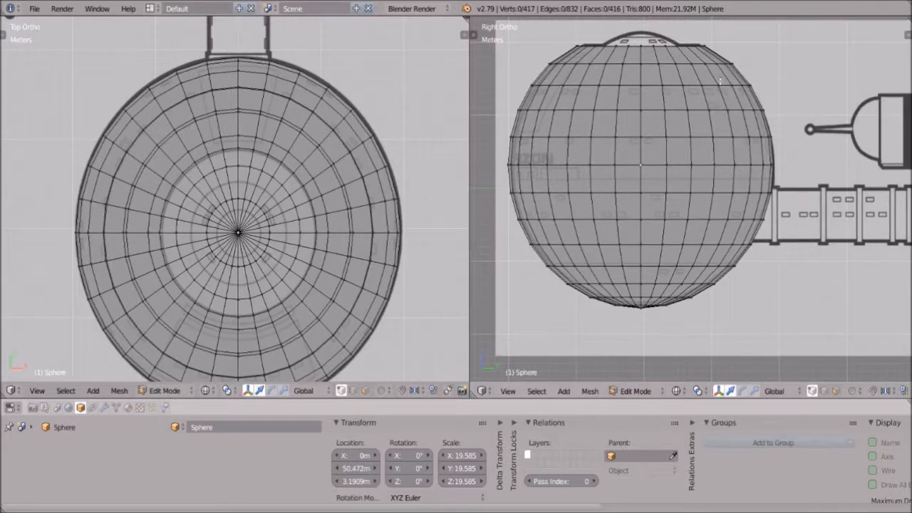
pyautogui.scroll(1, 712, 122)
pyautogui.scroll(-1, 712, 122)
pyautogui.keyDown('alt'); pyautogui.rightClick(752, 68); pyautogui.keyUp('alt')
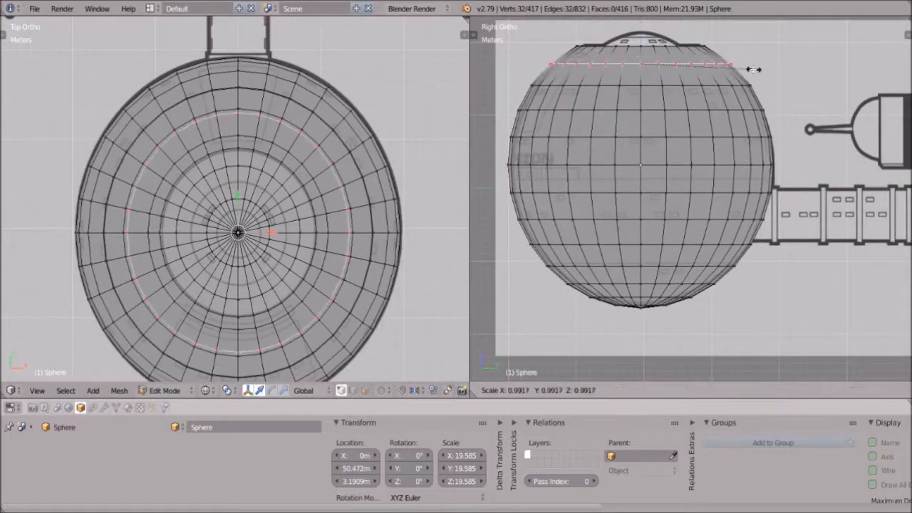
pyautogui.press('a')
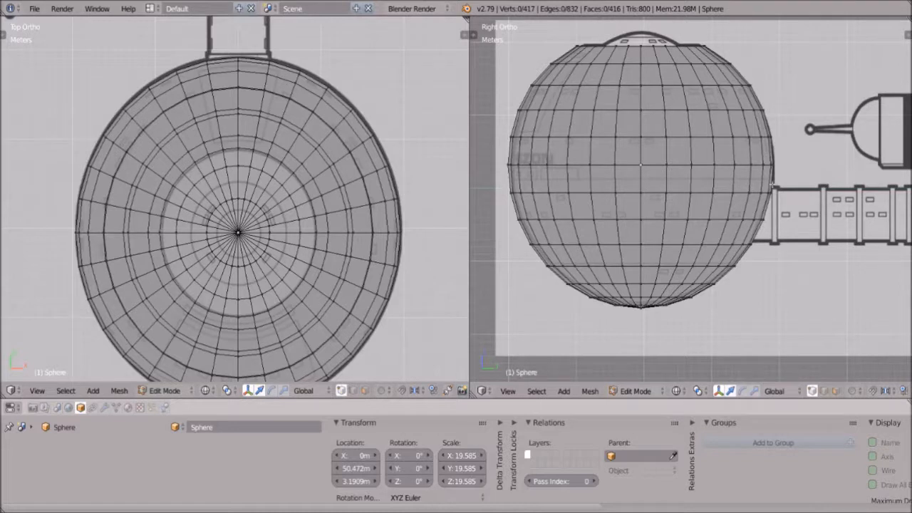
# Step: Select the open top ring, extrude it, and scale the new ring inward to the dome's base circle on the blueprint
pyautogui.keyDown('shift'); pyautogui.moveTo(693, 64); pyautogui.dragTo(708, 104, button='middle'); pyautogui.keyUp('shift')
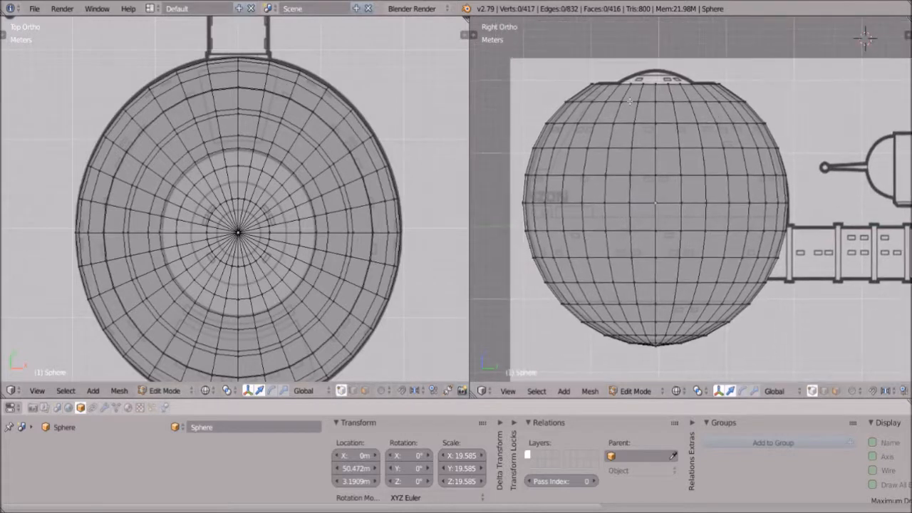
pyautogui.keyDown('alt'); pyautogui.rightClick(749, 89); pyautogui.keyUp('alt')
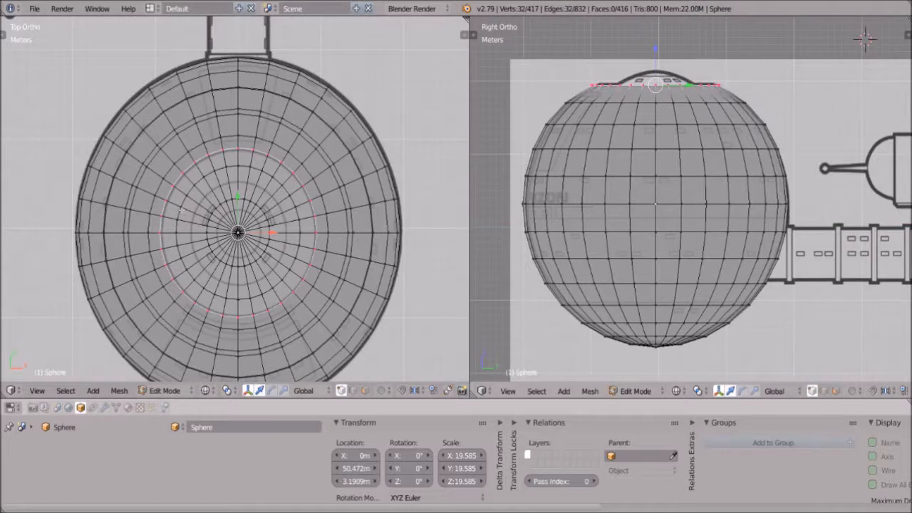
pyautogui.scroll(1, 381, 297)
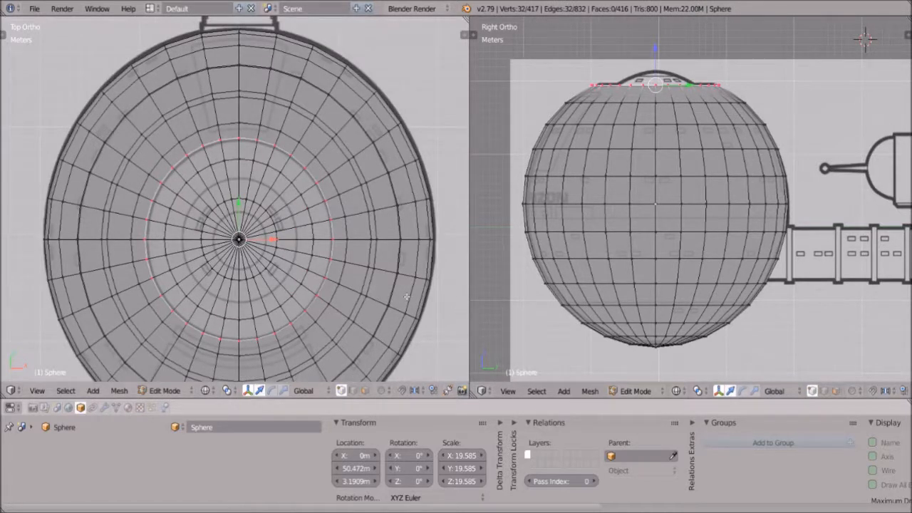
pyautogui.press('e')
pyautogui.press('s')
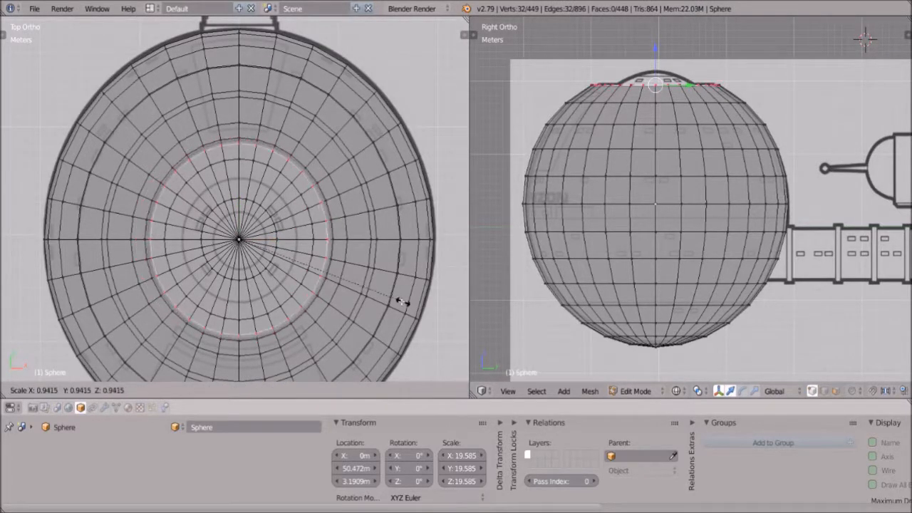
pyautogui.click(332, 298)
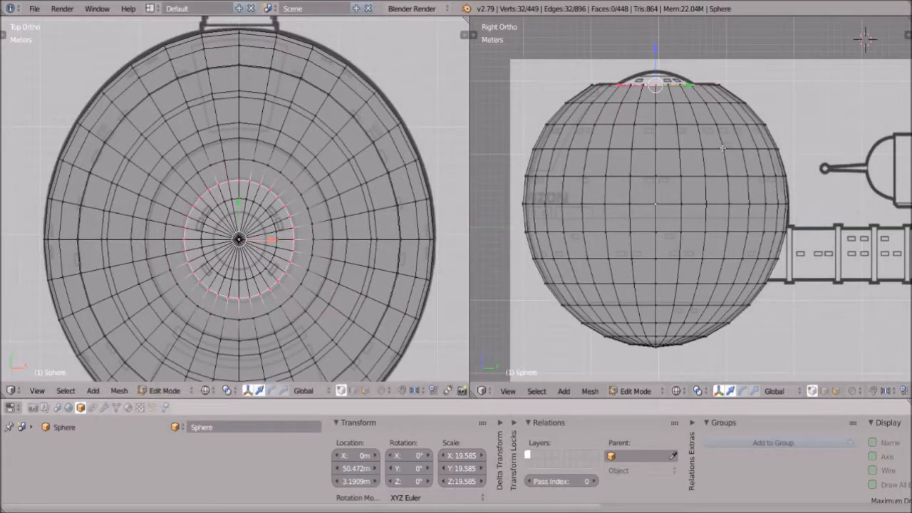
# Step: Extrude the dome's base ring up about 1.2 m along Z and scale the new ring to about 0.64
pyautogui.press('e')
pyautogui.press('z')
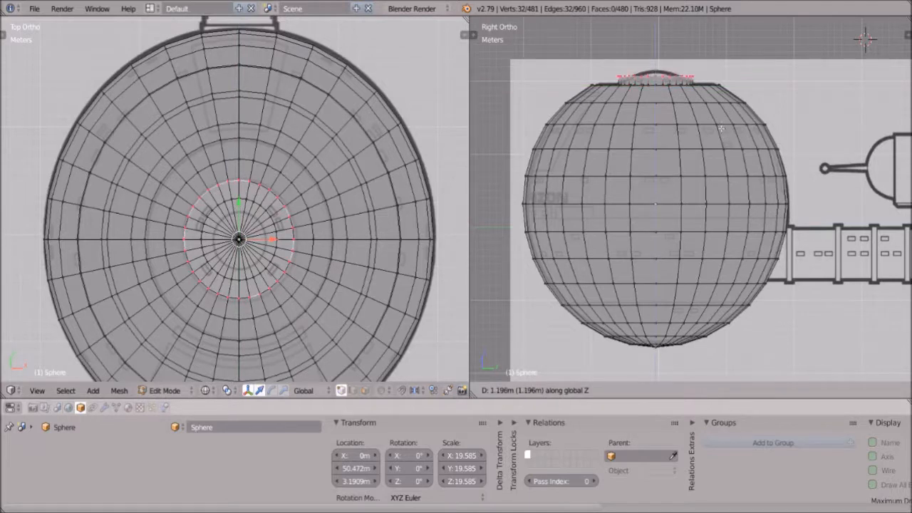
pyautogui.click(722, 127)
pyautogui.scroll(5, 721, 126)
pyautogui.scroll(-5, 712, 214)
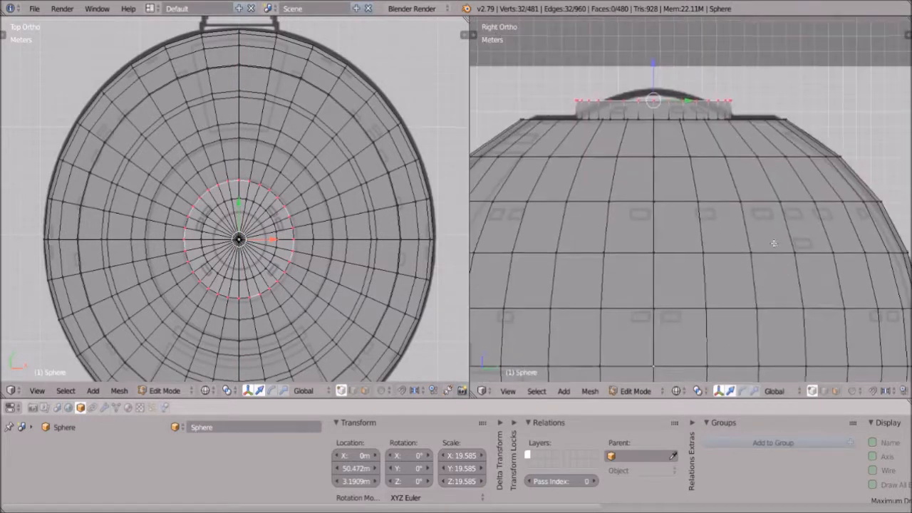
pyautogui.press('s')
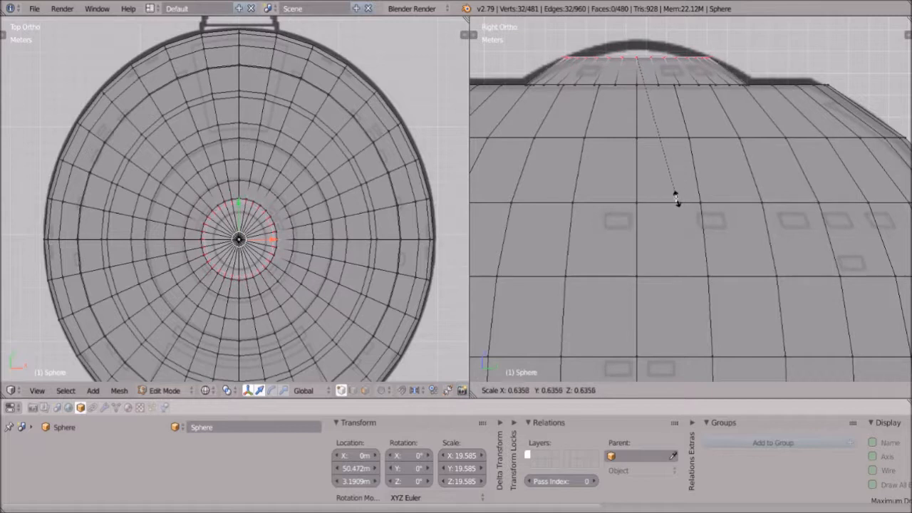
pyautogui.click(677, 166)
# Step: Extrude the dome's upper ring upward along Z again and scale the new ring inward to about 0.6
pyautogui.press('e')
pyautogui.press('z')
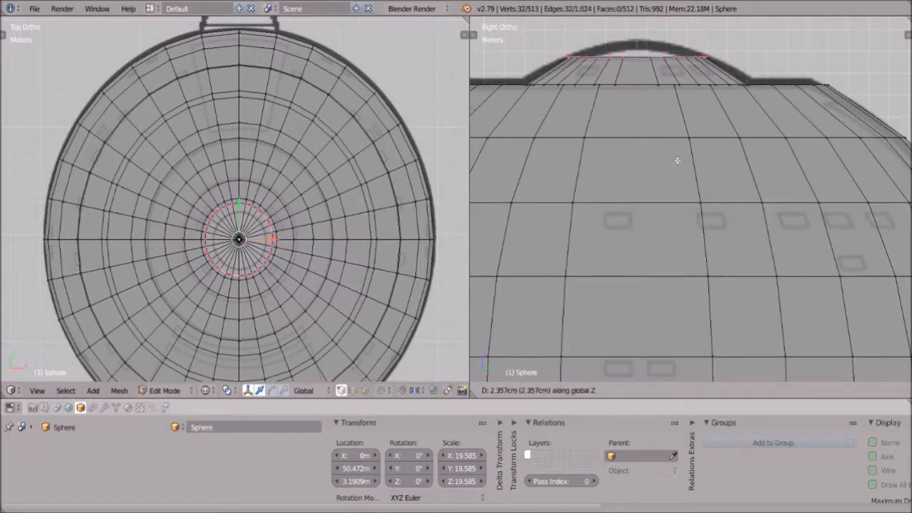
pyautogui.click(678, 146)
pyautogui.press('s')
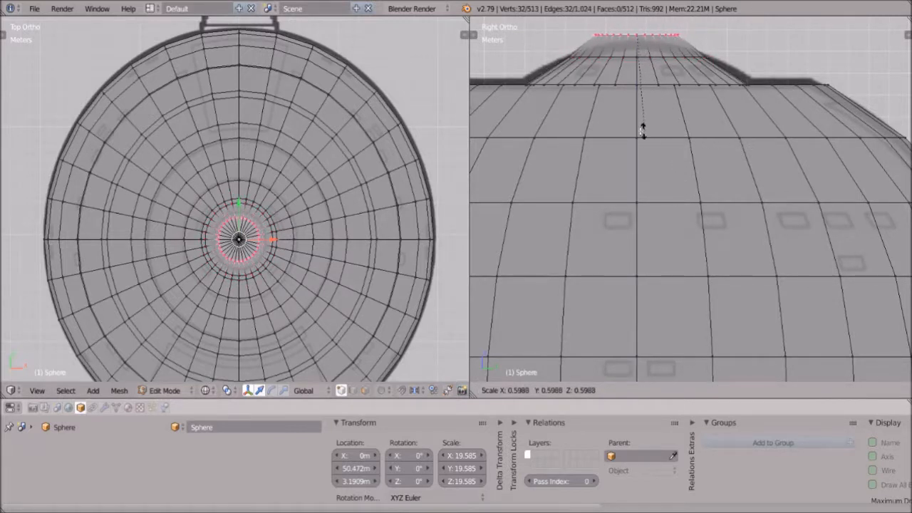
pyautogui.click(637, 134)
# Step: Lower the dome's new top ring about 0.6 m along Z to meet the blueprint curve
pyautogui.press('g')
pyautogui.press('y')
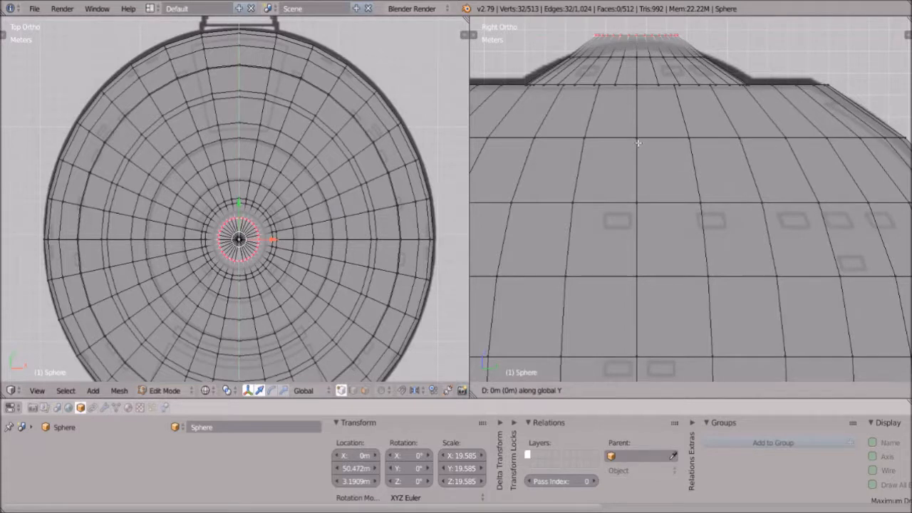
pyautogui.press('z')
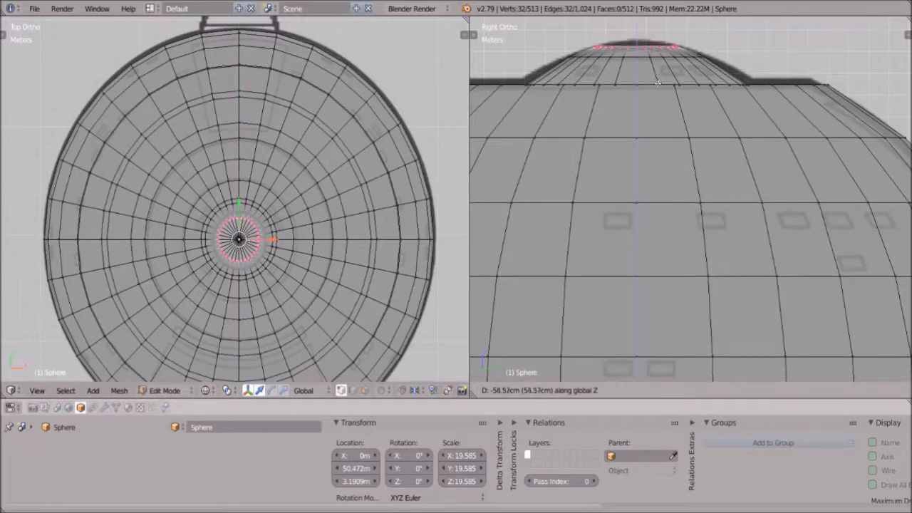
pyautogui.click(670, 75)
# Step: Extrude the dome's top ring up toward the crown and scale the new ring to about 0.33
pyautogui.scroll(1, 670, 75)
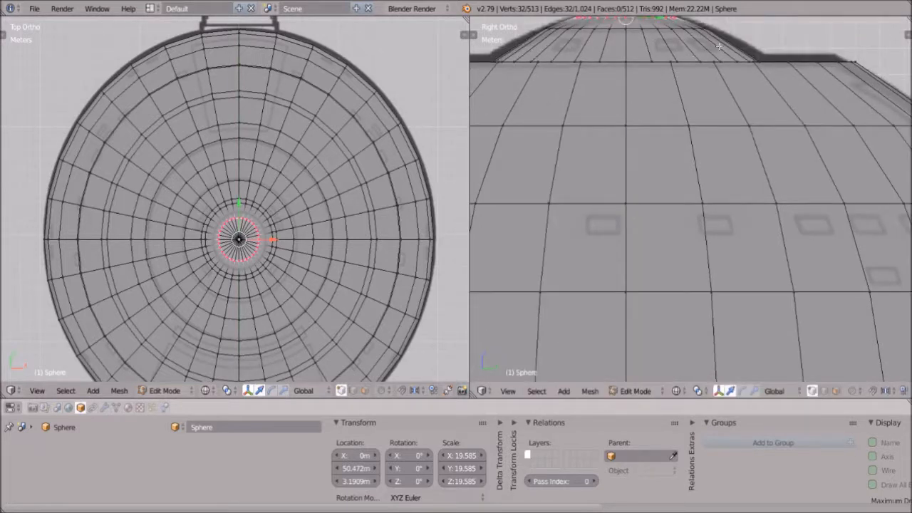
pyautogui.scroll(1, 721, 46)
pyautogui.keyDown('shift'); pyautogui.moveTo(720, 46); pyautogui.dragTo(764, 245, button='middle'); pyautogui.keyUp('shift')
pyautogui.scroll(3, 719, 242)
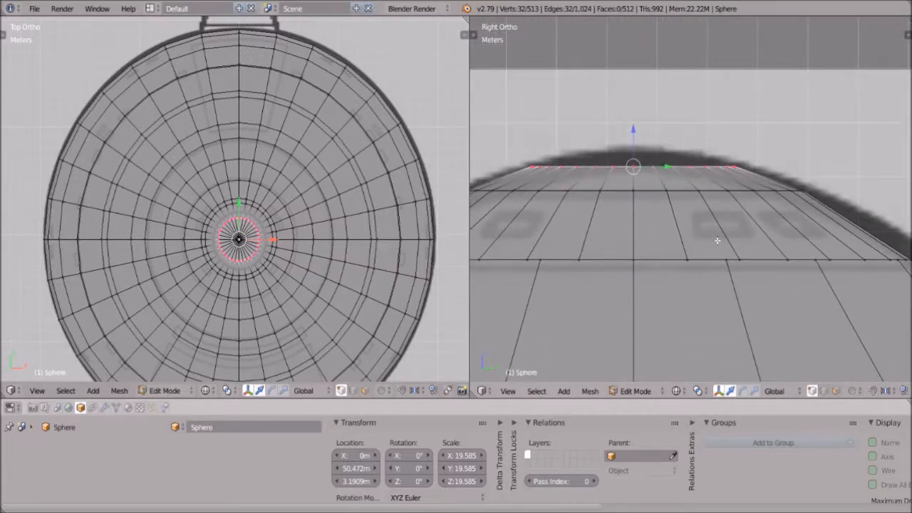
pyautogui.scroll(1, 717, 240)
pyautogui.press('e')
pyautogui.click(717, 241)
pyautogui.press('s')
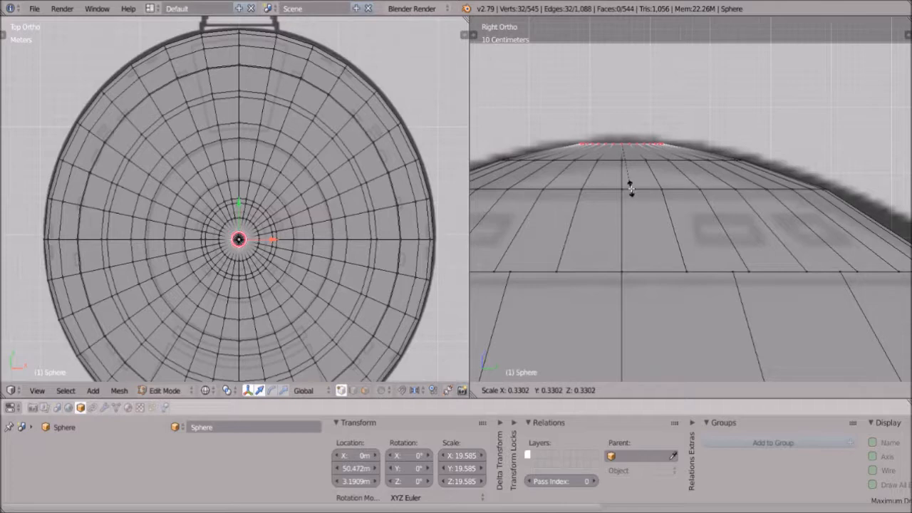
pyautogui.click(710, 205)
# Step: Extrude the small crown ring, scale it inward to about 0.39, and merge its vertices at the center
pyautogui.scroll(6, 264, 229)
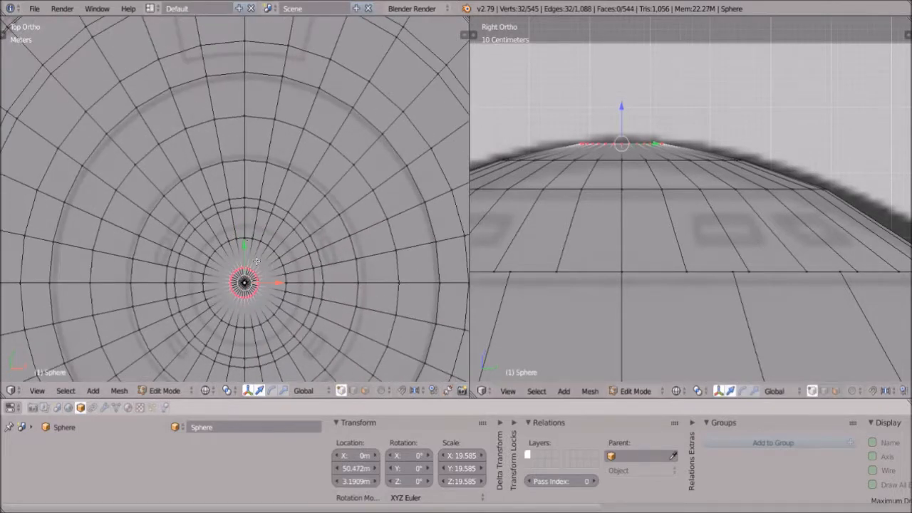
pyautogui.scroll(5, 317, 289)
pyautogui.press('e')
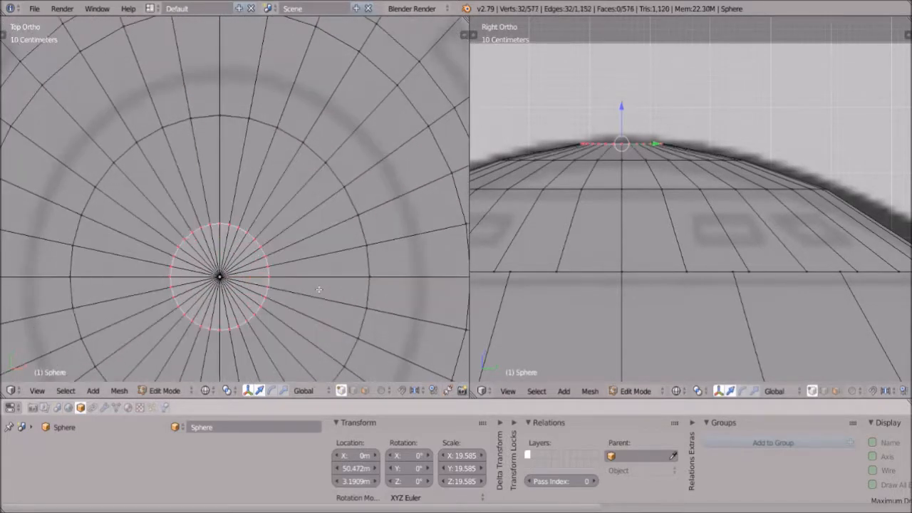
pyautogui.press('s')
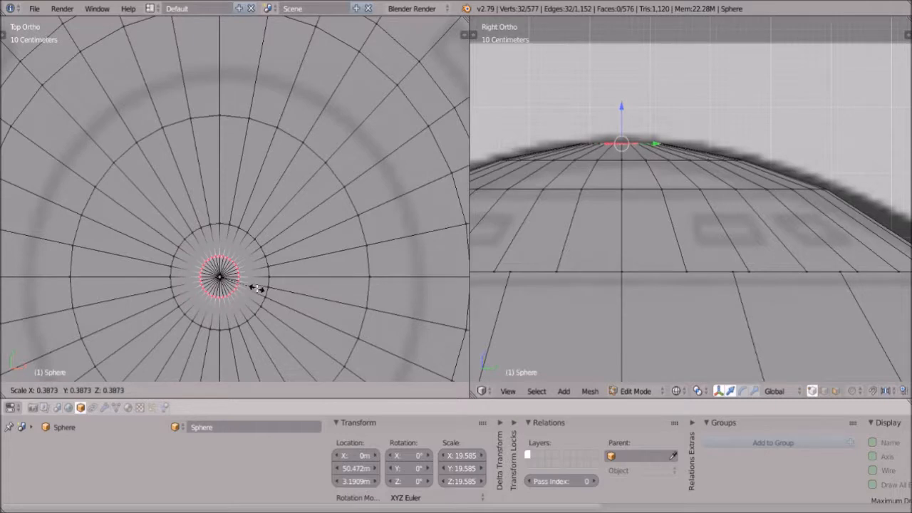
pyautogui.click(258, 288)
pyautogui.hotkey('alt', 'm')
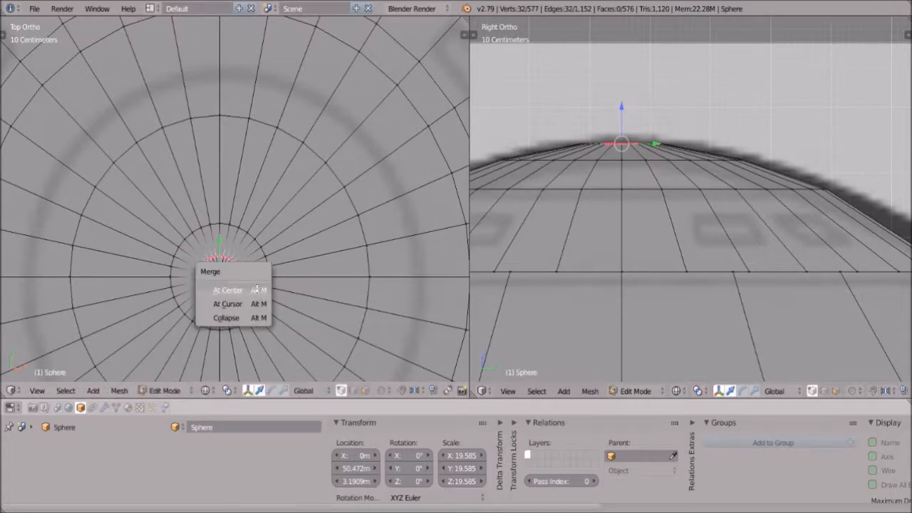
pyautogui.click(257, 288)
# Step: Raise the merged center vertex about 3.3 cm along Z to round off the dome's crown
pyautogui.press('g')
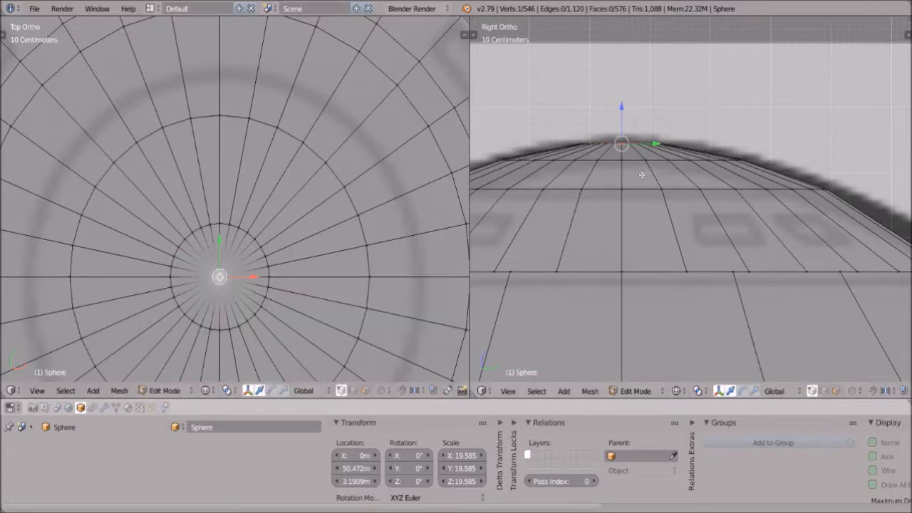
pyautogui.press('z')
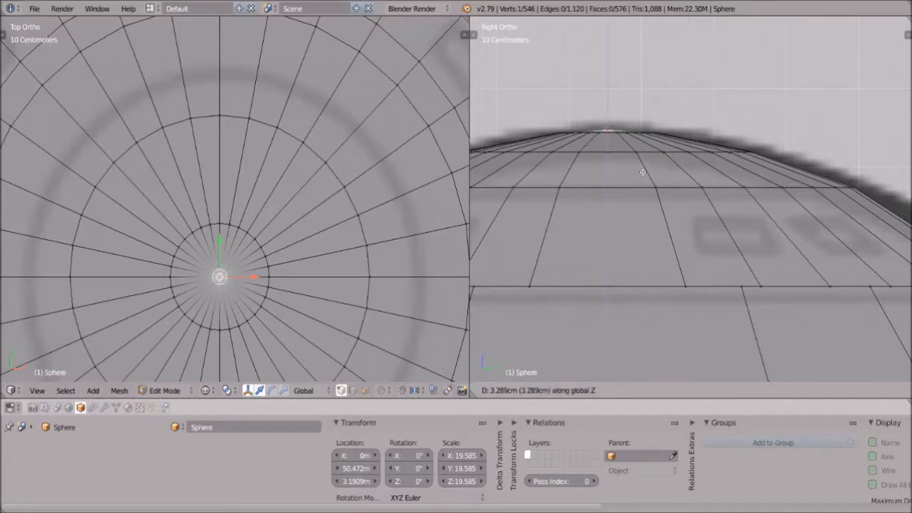
pyautogui.click(642, 172)
pyautogui.press('a')
# Step: Add a centered loop cut around the dome's lowest band and scale it to about 1.04 to match the outline
pyautogui.scroll(-5, 677, 215)
pyautogui.scroll(1, 790, 221)
pyautogui.hotkey('ctrl', 'r')
pyautogui.click(789, 222)
pyautogui.rightClick(789, 222)
pyautogui.press('s')
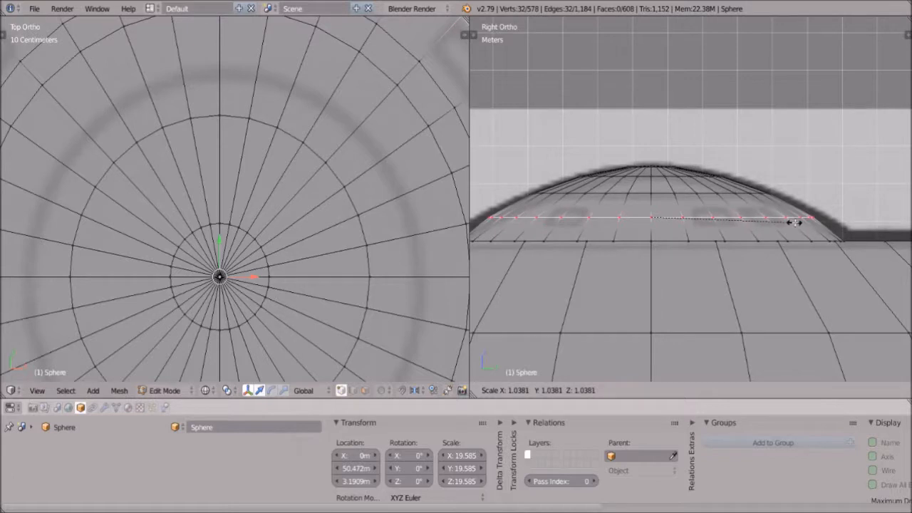
pyautogui.click(791, 222)
pyautogui.press('a')
# Step: Examine the dome, flat top edge and overall hull outline against the side and top blueprints
pyautogui.scroll(-2, 789, 221)
pyautogui.scroll(-1, 788, 222)
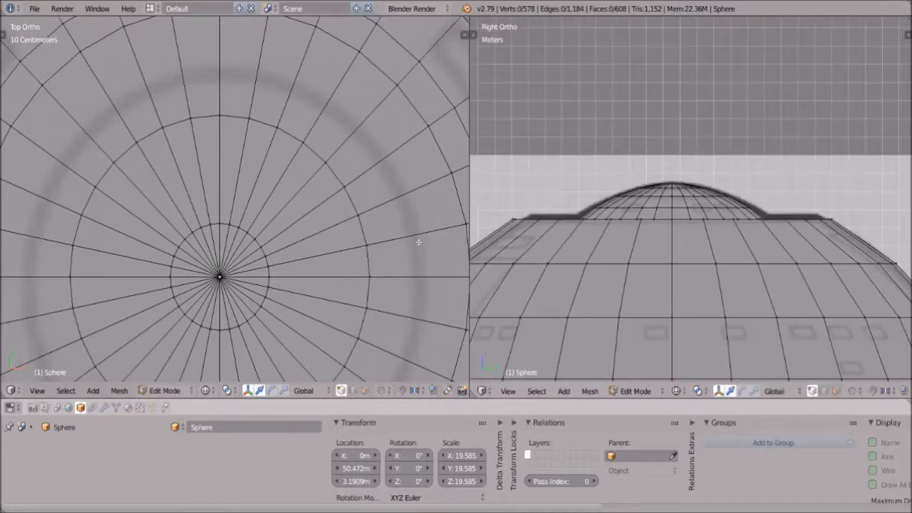
pyautogui.scroll(-2, 734, 199)
pyautogui.scroll(3, 741, 200)
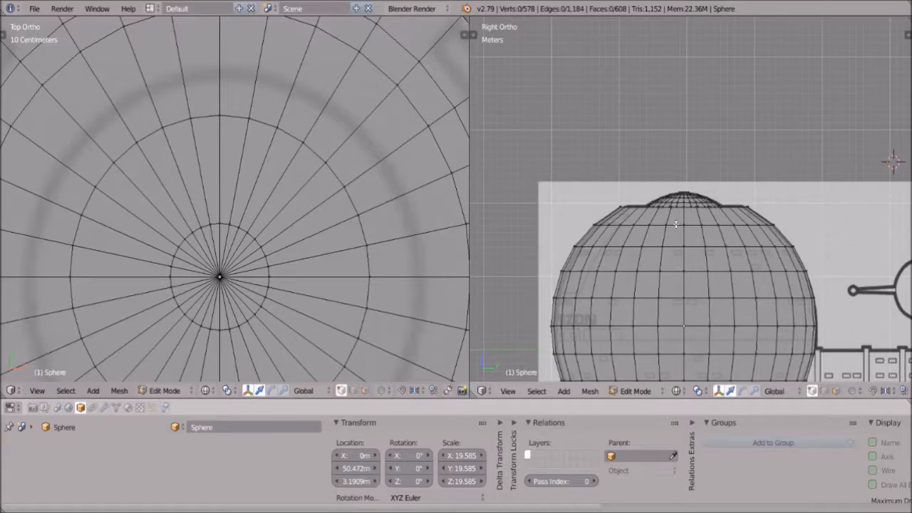
pyautogui.scroll(2, 676, 224)
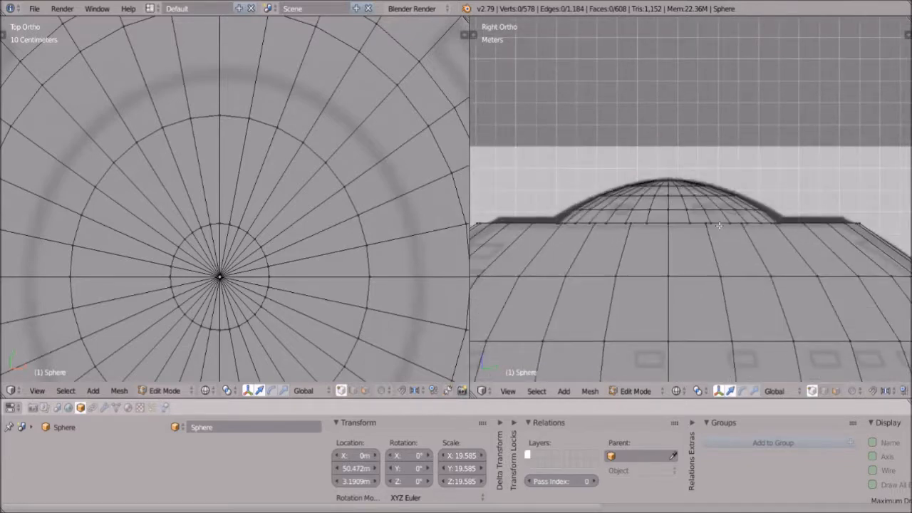
pyautogui.scroll(-5, 726, 224)
pyautogui.scroll(2, 780, 224)
pyautogui.scroll(-3, 787, 264)
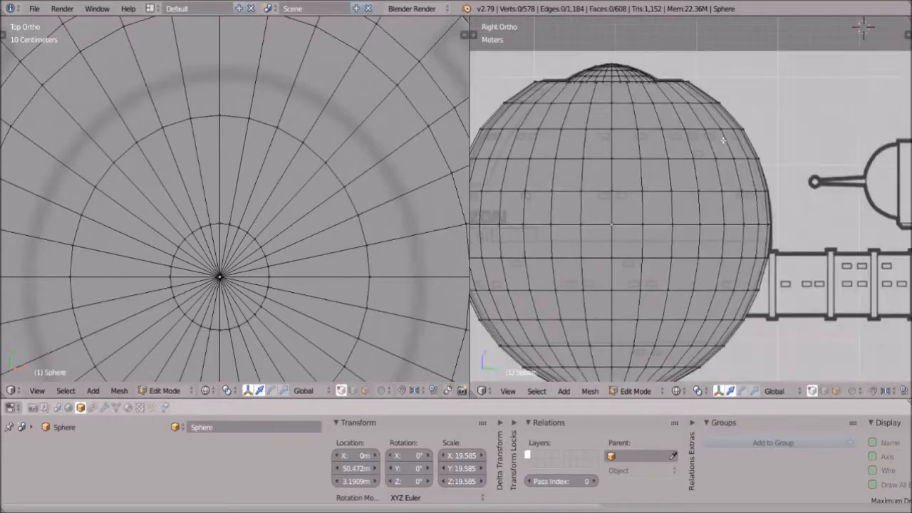
pyautogui.scroll(1, 730, 191)
pyautogui.scroll(-1, 729, 191)
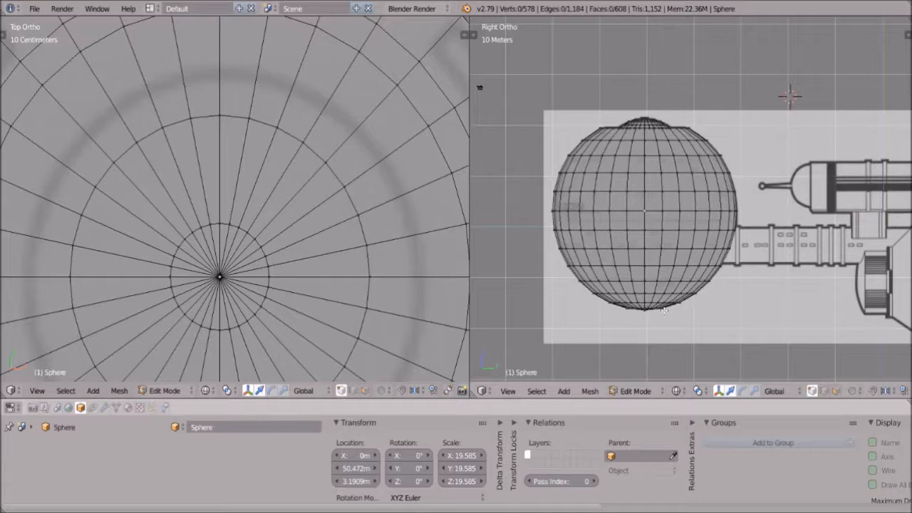
pyautogui.scroll(3, 670, 155)
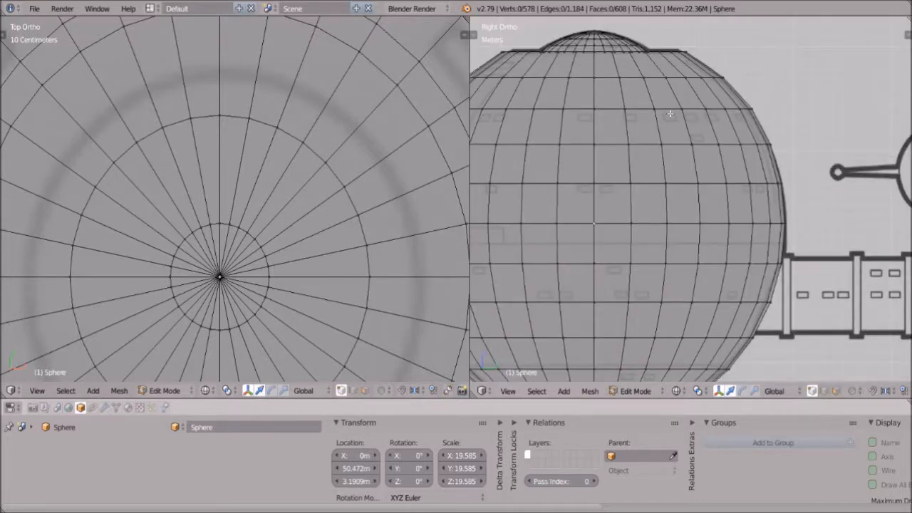
pyautogui.scroll(1, 670, 114)
pyautogui.keyDown('shift'); pyautogui.moveTo(669, 114); pyautogui.dragTo(808, 290, button='middle'); pyautogui.keyUp('shift')
pyautogui.scroll(5, 768, 273)
pyautogui.scroll(-2, 768, 273)
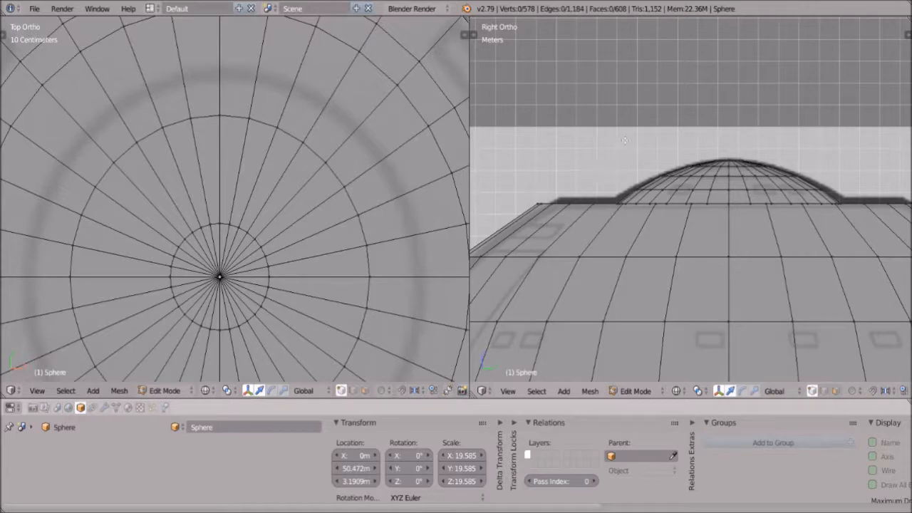
pyautogui.scroll(-1, 632, 158)
pyautogui.scroll(-3, 242, 217)
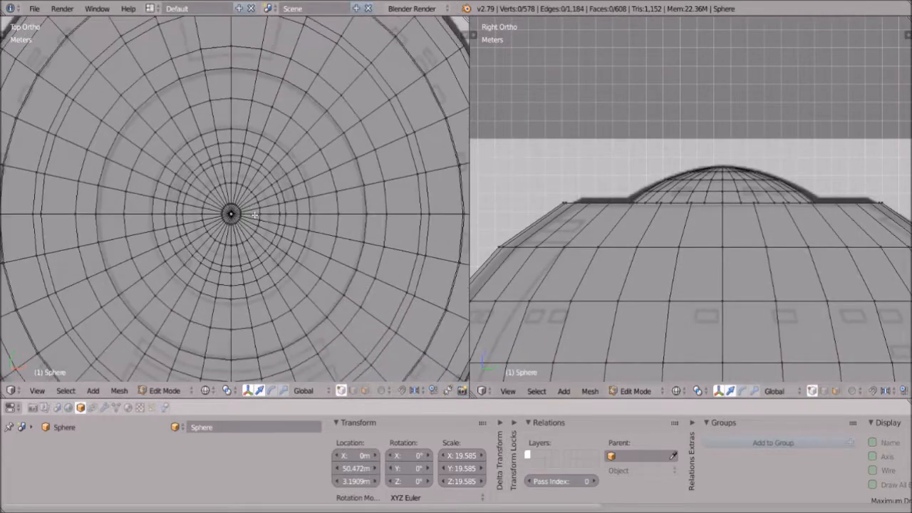
# Step: Check the finished hull sphere against the top and side blueprints and return it to Object Mode
pyautogui.scroll(-3, 763, 173)
pyautogui.scroll(4, 775, 184)
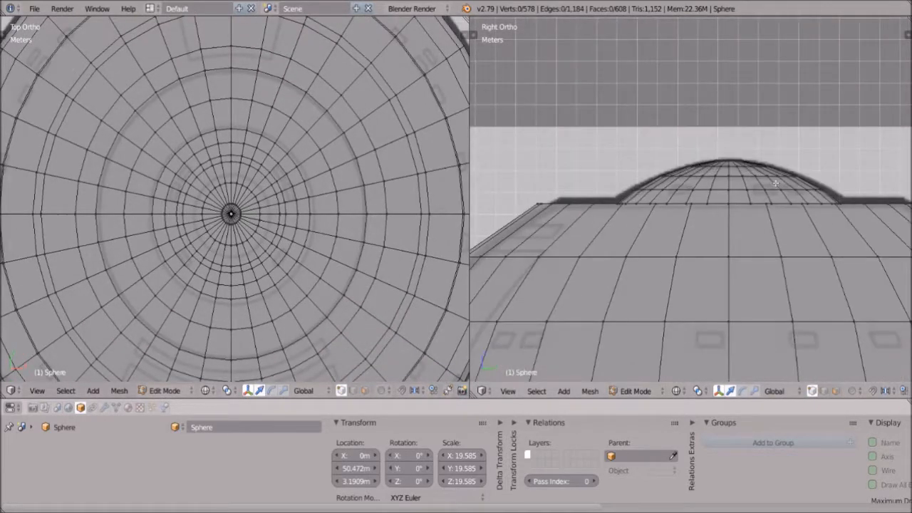
pyautogui.scroll(-2, 775, 183)
pyautogui.scroll(-1, 776, 238)
pyautogui.keyDown('shift'); pyautogui.moveTo(777, 238); pyautogui.dragTo(672, 180, button='middle'); pyautogui.keyUp('shift')
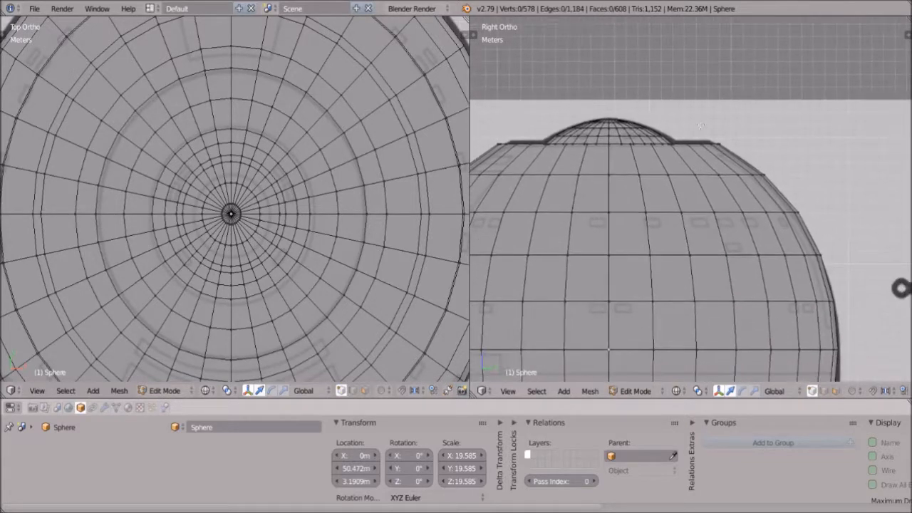
pyautogui.scroll(-3, 303, 264)
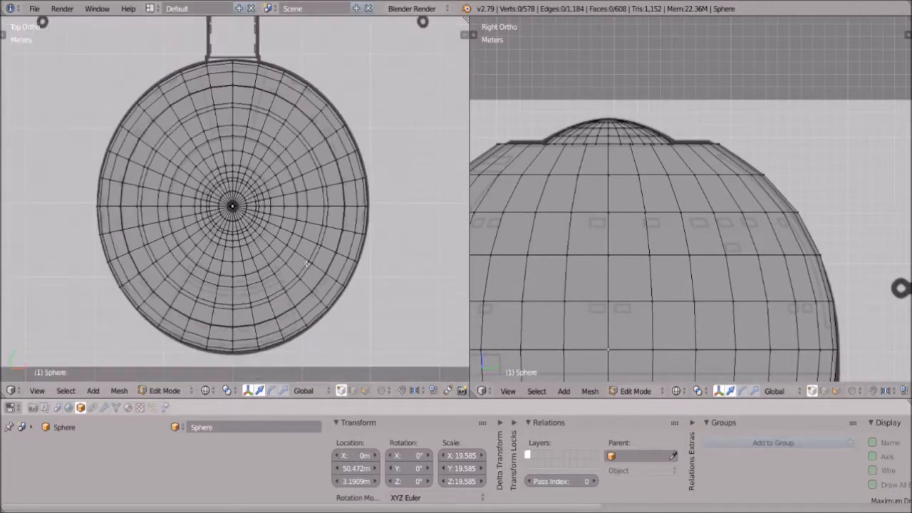
pyautogui.scroll(-1, 307, 261)
pyautogui.scroll(-5, 833, 274)
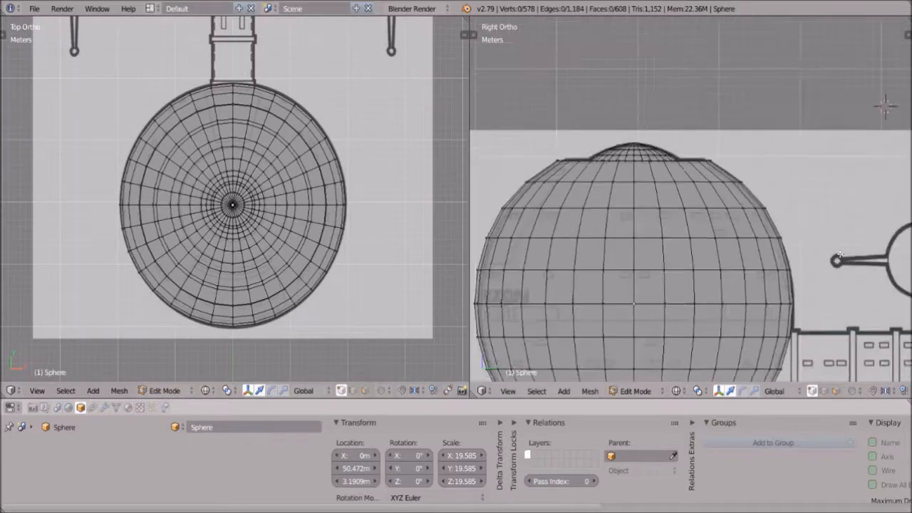
pyautogui.keyDown('shift'); pyautogui.moveTo(834, 274); pyautogui.dragTo(786, 171, button='middle'); pyautogui.keyUp('shift')
pyautogui.scroll(3, 780, 200)
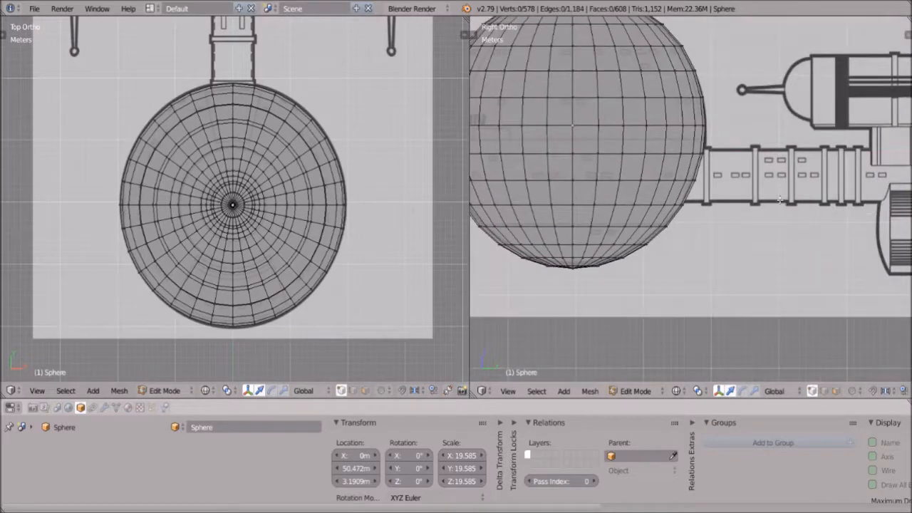
pyautogui.scroll(-1, 587, 359)
pyautogui.click(634, 390)
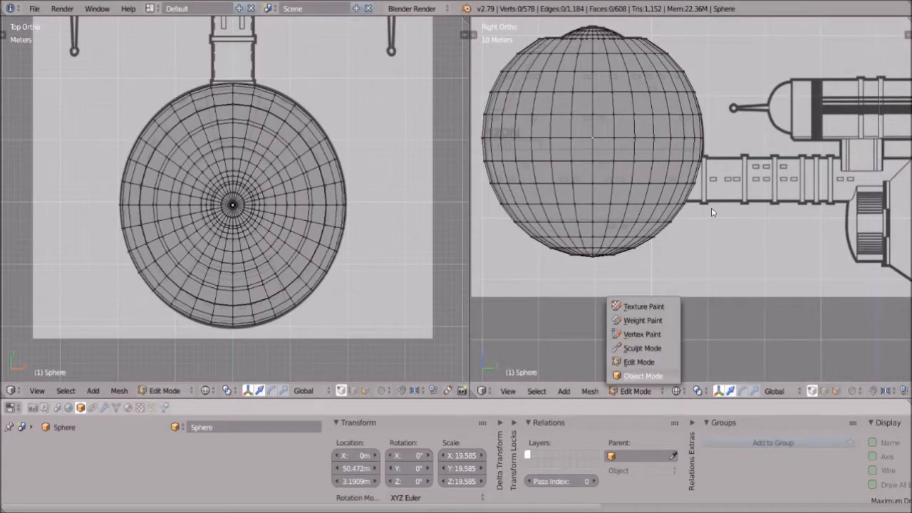
pyautogui.press('Tab')
# Step: Examine the hull's lower outline and the neck joint on the side blueprint
pyautogui.scroll(2, 712, 212)
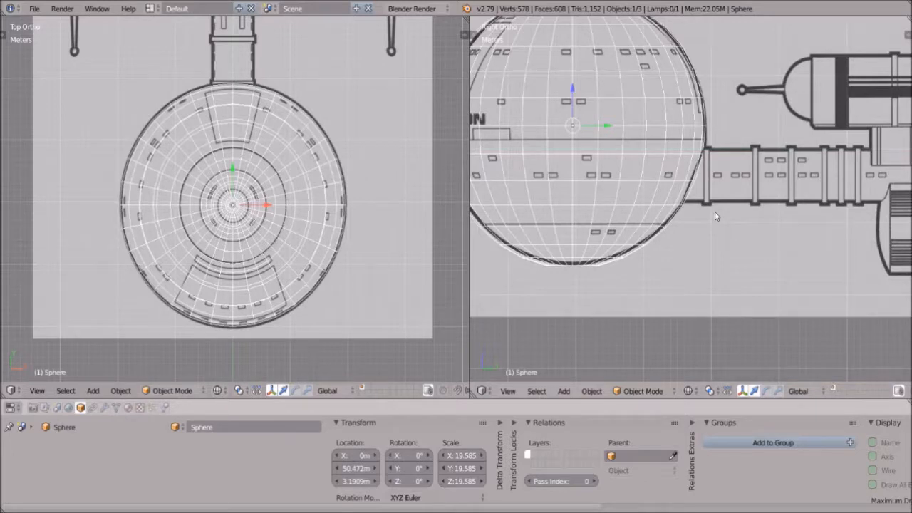
pyautogui.scroll(-1, 720, 212)
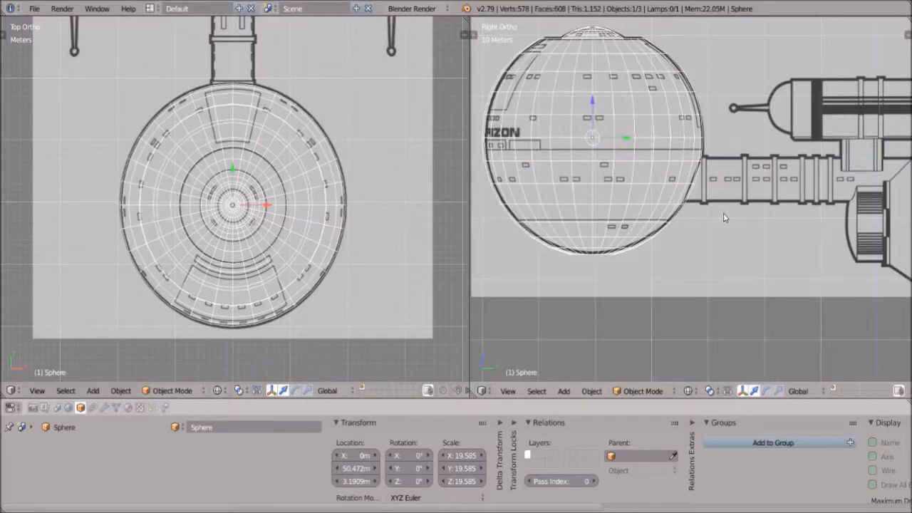
pyautogui.scroll(2, 723, 217)
pyautogui.scroll(-1, 722, 218)
pyautogui.scroll(1, 725, 218)
pyautogui.scroll(-2, 726, 217)
pyautogui.scroll(1, 807, 232)
pyautogui.scroll(1, 796, 225)
pyautogui.scroll(-2, 795, 222)
pyautogui.scroll(2, 793, 221)
pyautogui.scroll(-1, 798, 217)
pyautogui.scroll(1, 800, 214)
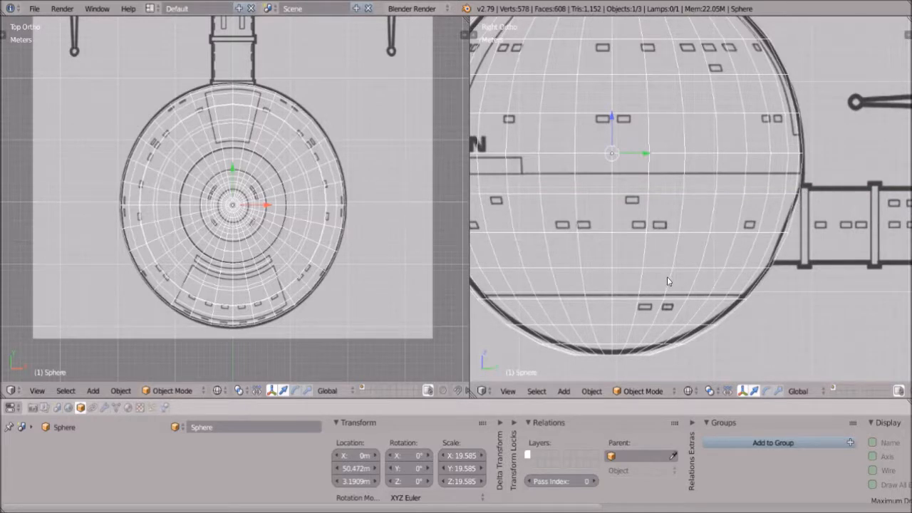
# Step: Place the 3D cursor at the middle of the secondary hull's rear edge, using the side and top blueprints
pyautogui.scroll(-1, 789, 240)
pyautogui.keyDown('shift'); pyautogui.moveTo(783, 241); pyautogui.dragTo(640, 233, button='middle'); pyautogui.keyUp('shift')
pyautogui.scroll(-5, 726, 239)
pyautogui.keyDown('shift'); pyautogui.moveTo(873, 253); pyautogui.dragTo(728, 258, button='middle'); pyautogui.keyUp('shift')
pyautogui.scroll(-4, 339, 148)
pyautogui.keyDown('shift'); pyautogui.moveTo(339, 99); pyautogui.dragTo(344, 229, button='middle'); pyautogui.keyUp('shift')
pyautogui.keyDown('shift'); pyautogui.moveTo(259, 86); pyautogui.dragTo(287, 193, button='middle'); pyautogui.keyUp('shift')
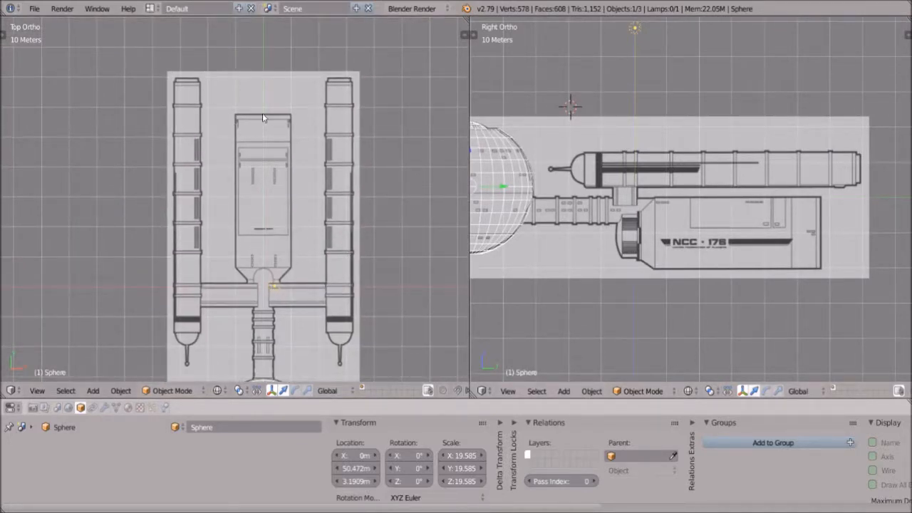
pyautogui.click(821, 235)
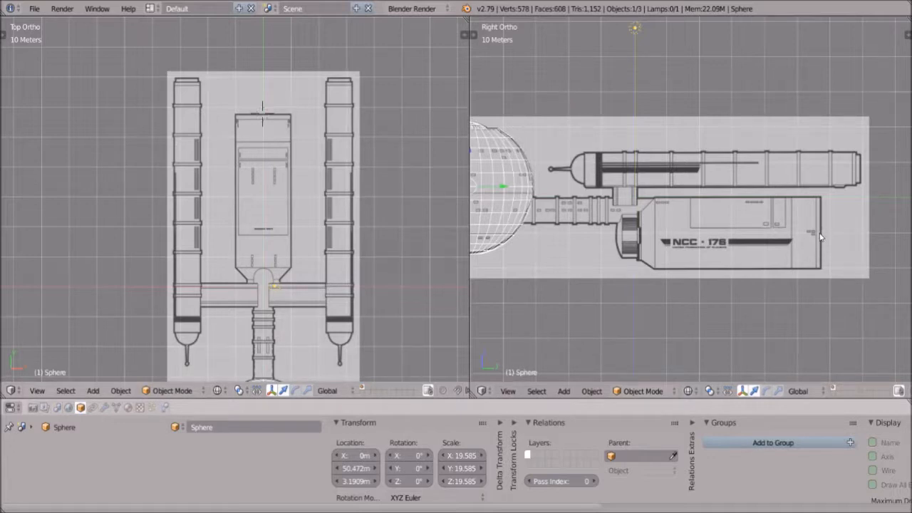
pyautogui.click(820, 234)
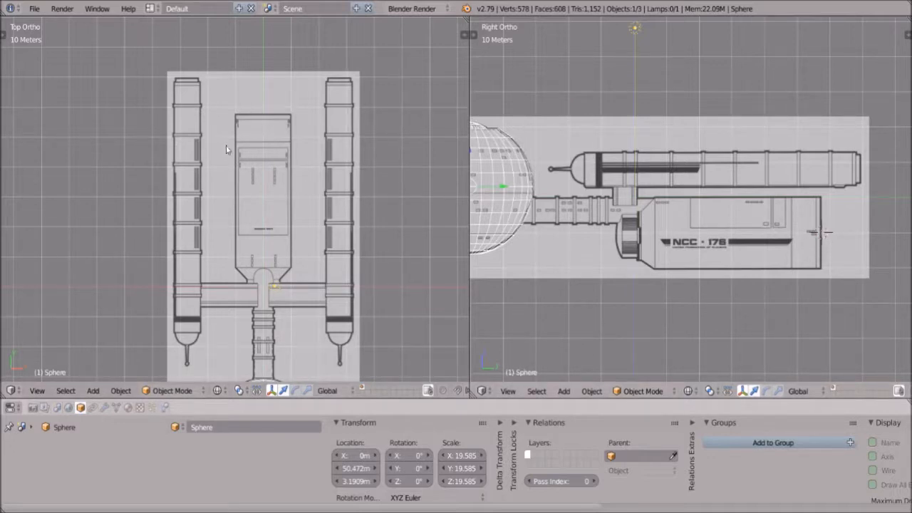
pyautogui.click(261, 115)
# Step: Move the hull sphere along Y to -48.91 m and place the 3D cursor near the rear end of the side blueprint
pyautogui.scroll(-7, 813, 216)
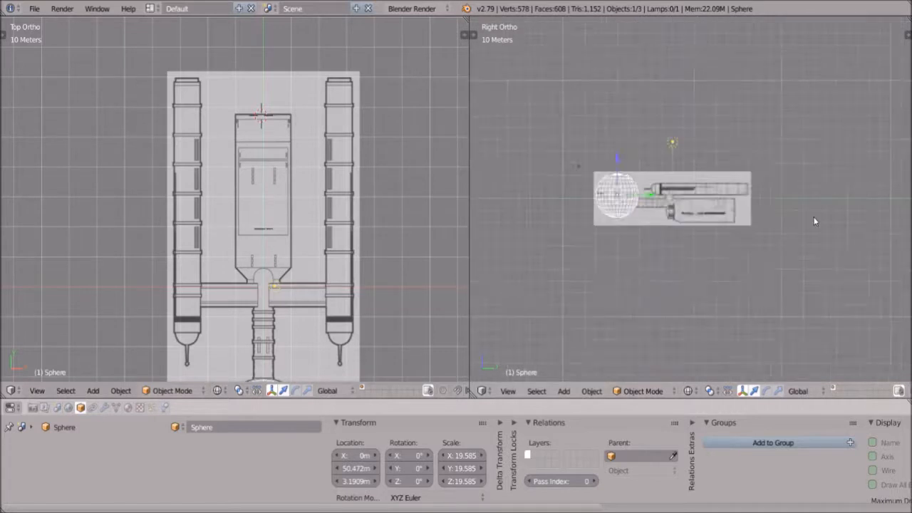
pyautogui.scroll(6, 814, 217)
pyautogui.scroll(-9, 815, 224)
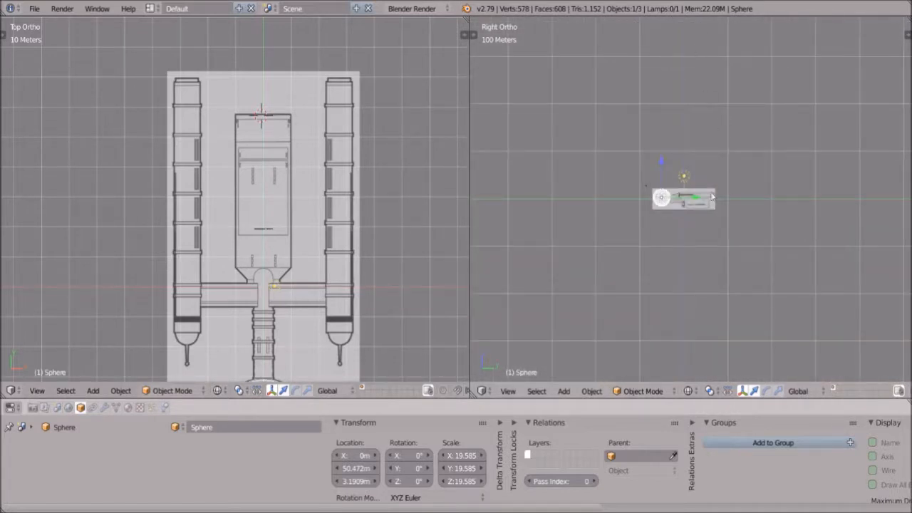
pyautogui.scroll(-2, 707, 203)
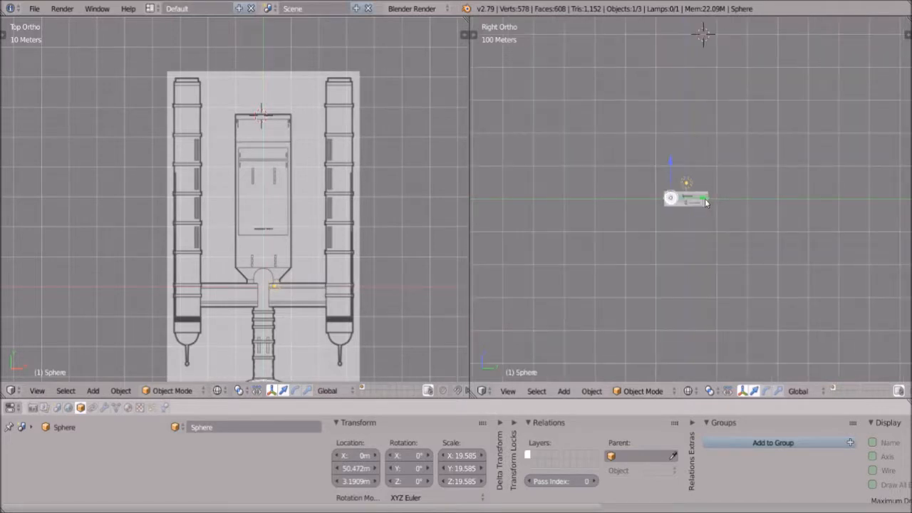
pyautogui.press('g')
pyautogui.press('y')
pyautogui.click(715, 203)
pyautogui.click(709, 203)
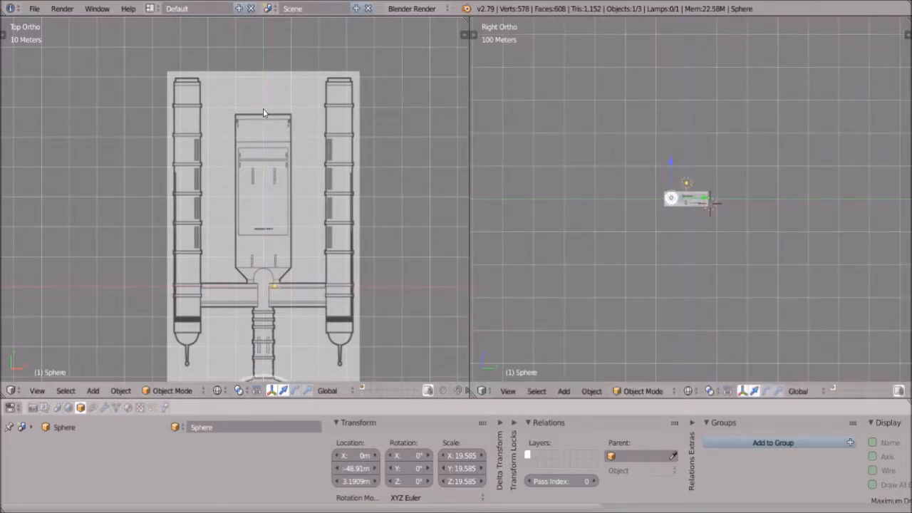
# Step: Add a mesh circle at the 3D cursor, just behind the secondary hull's rear edge in the top view
pyautogui.scroll(1, 260, 139)
pyautogui.scroll(5, 787, 169)
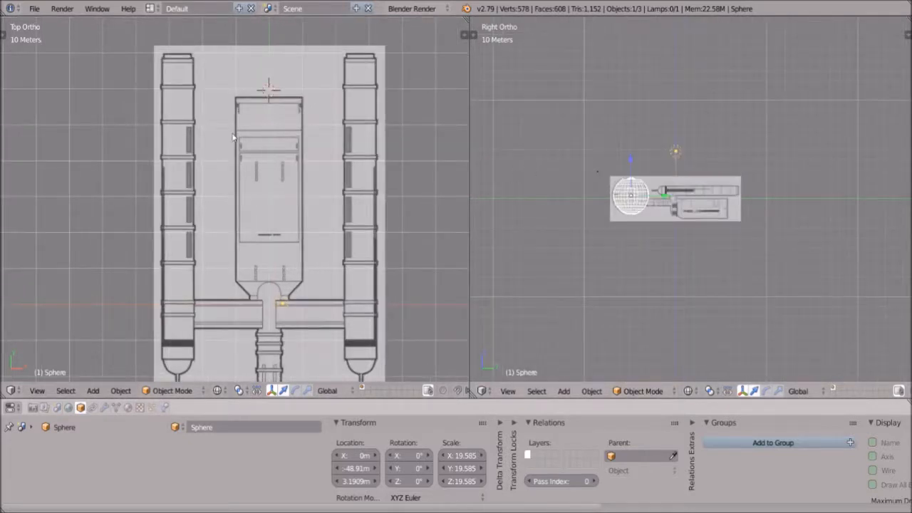
pyautogui.scroll(2, 238, 139)
pyautogui.scroll(1, 284, 89)
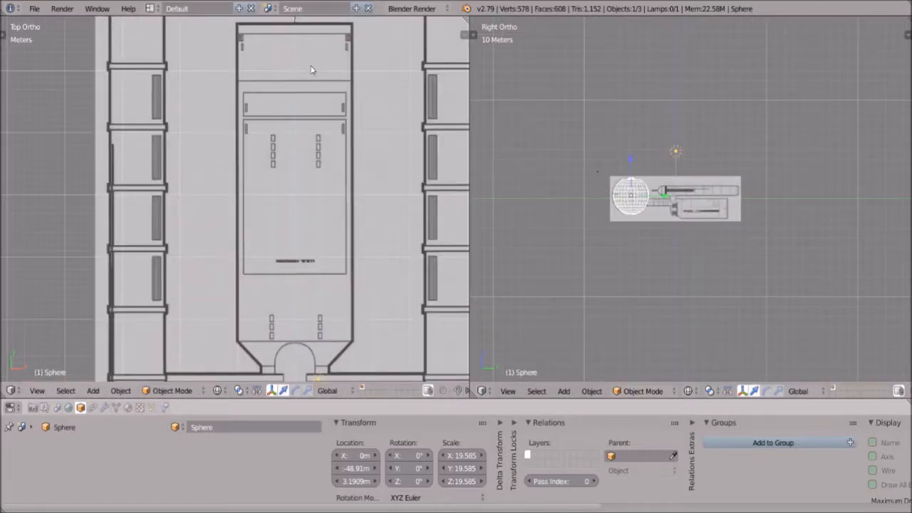
pyautogui.scroll(-1, 311, 69)
pyautogui.hotkey('shift', 'a')
pyautogui.moveTo(310, 66)
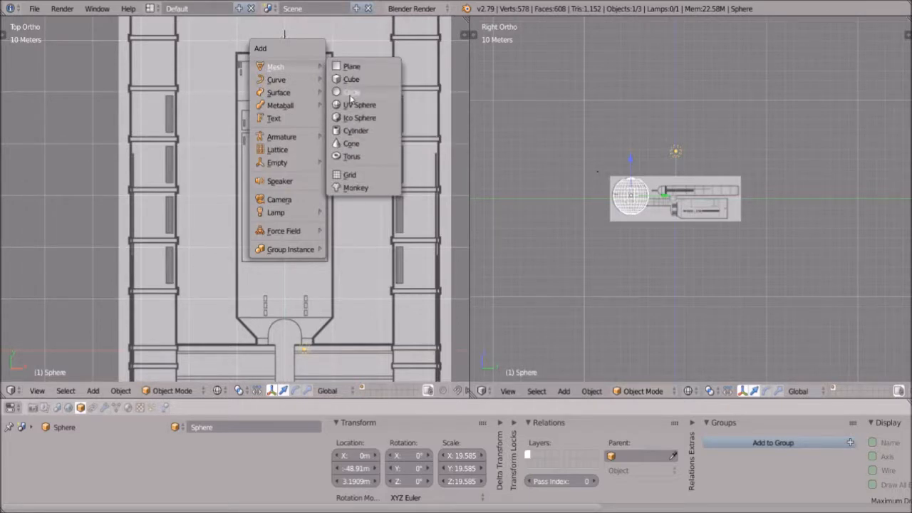
pyautogui.click(350, 93)
# Step: Scale the new circle up to about 2.05 and set its X location to 0
pyautogui.scroll(-3, 769, 142)
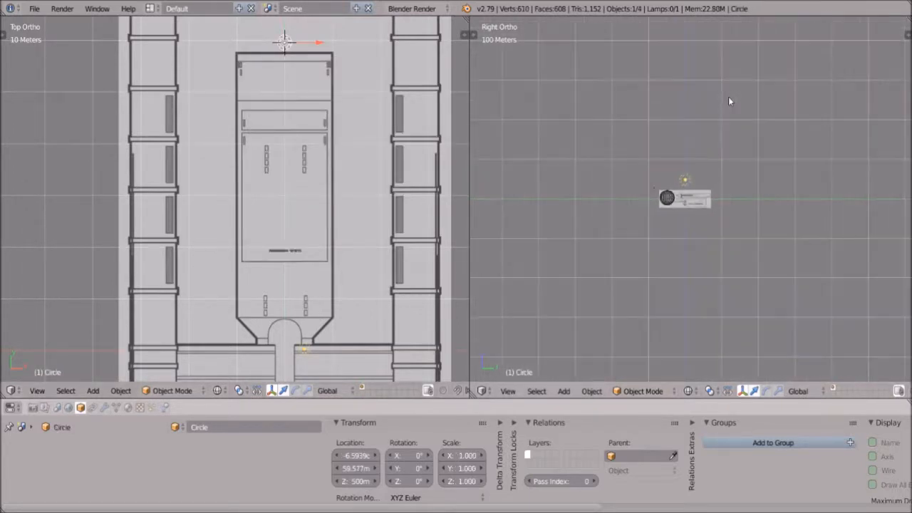
pyautogui.scroll(-4, 315, 126)
pyautogui.scroll(5, 256, 110)
pyautogui.press('s')
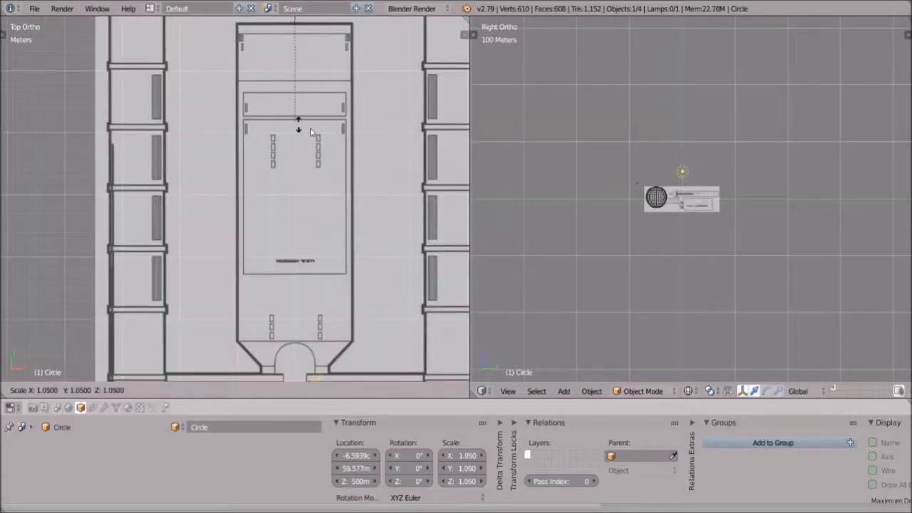
pyautogui.click(406, 193)
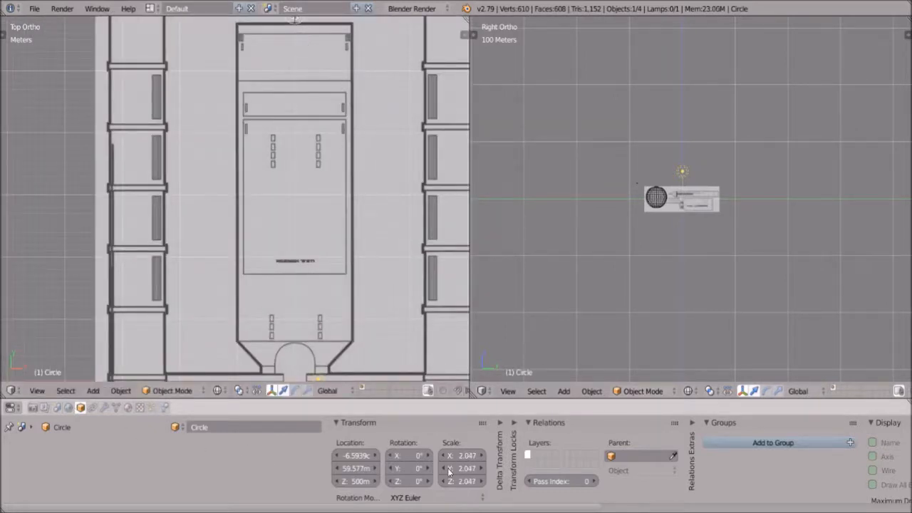
pyautogui.click(360, 456)
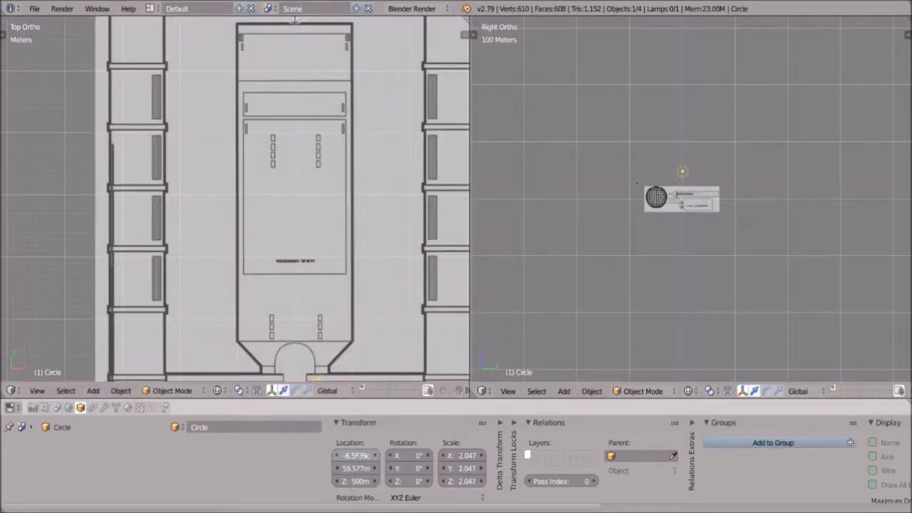
pyautogui.write('0')
pyautogui.press('Return')
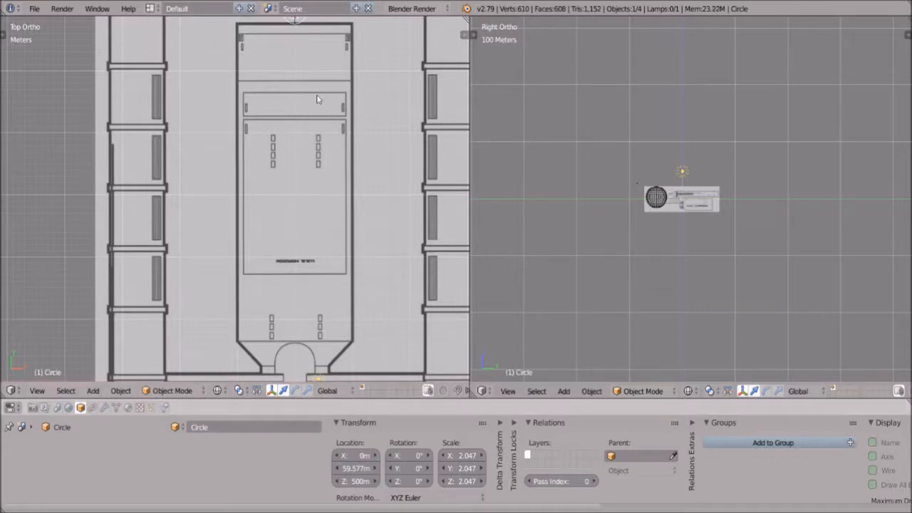
# Step: Enlarge the circle to a scale of about 10.32 to match the secondary hull's width, and move it along Y to about 57.05 m
pyautogui.scroll(5, 319, 100)
pyautogui.press('s')
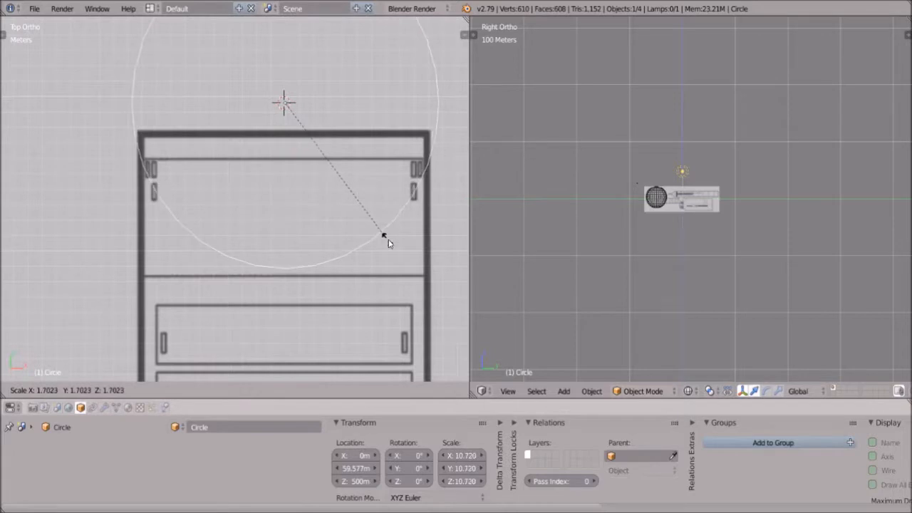
pyautogui.click(368, 193)
pyautogui.press('g')
pyautogui.press('y')
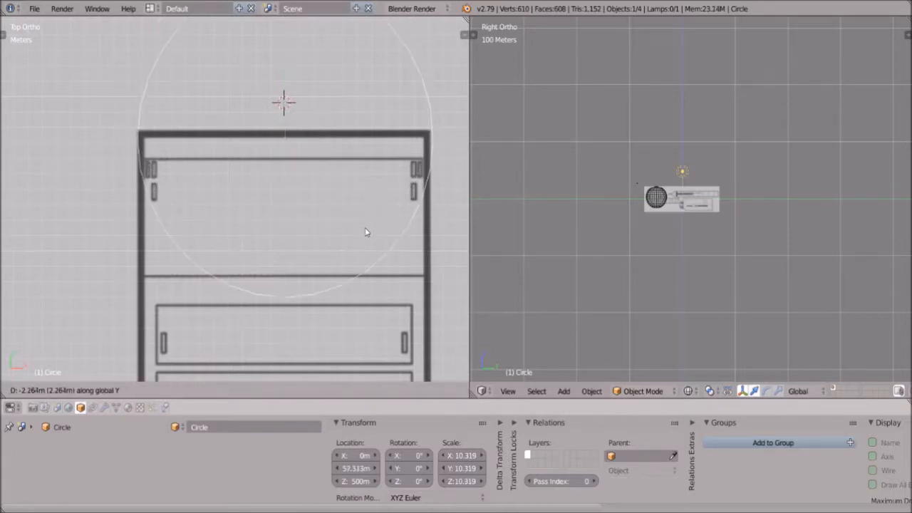
pyautogui.click(366, 231)
# Step: Refine the circle's scale to about 10.2 and move it along Y to about 57.61 m, onto the hull's rear edge
pyautogui.press('s')
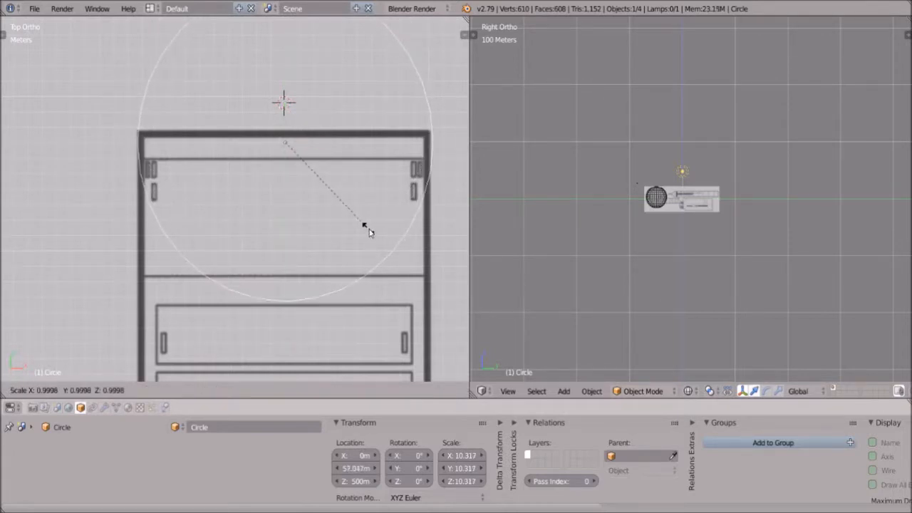
pyautogui.click(368, 227)
pyautogui.press('g')
pyautogui.press('y')
pyautogui.click(367, 221)
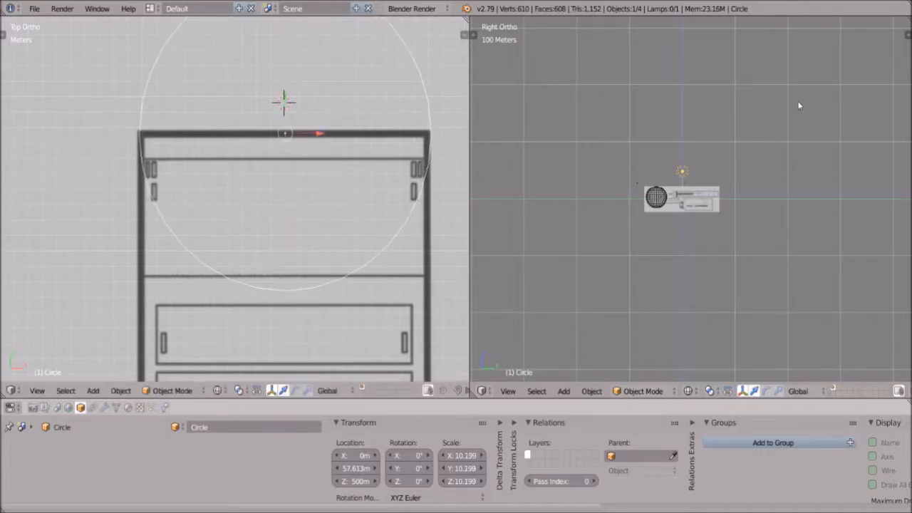
# Step: Lower the circle along Z to about -9.02 m, level with the secondary hull in the side blueprint
pyautogui.scroll(-2, 778, 122)
pyautogui.scroll(-1, 769, 77)
pyautogui.press('g')
pyautogui.press('z')
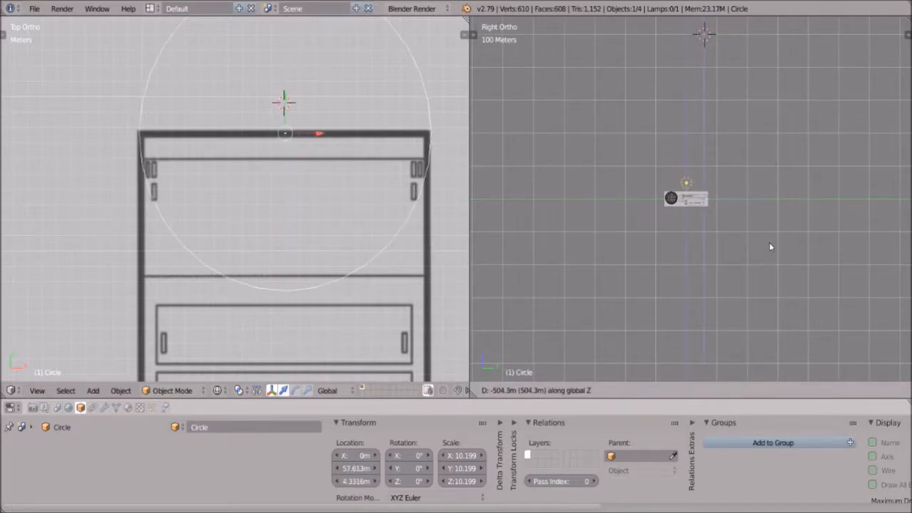
pyautogui.click(768, 238)
pyautogui.scroll(6, 729, 242)
pyautogui.scroll(5, 730, 238)
pyautogui.keyDown('shift'); pyautogui.moveTo(762, 253); pyautogui.dragTo(726, 240, button='middle'); pyautogui.keyUp('shift')
pyautogui.click(672, 389)
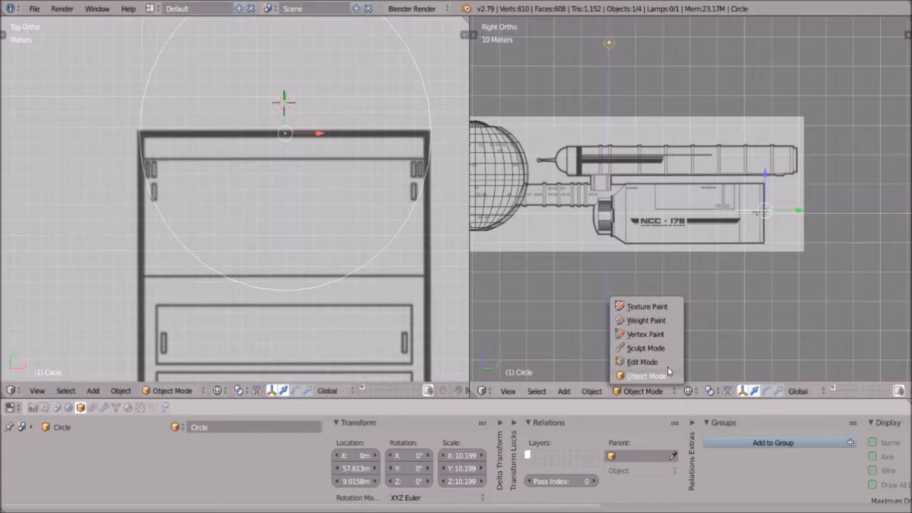
pyautogui.click(633, 363)
pyautogui.scroll(3, 691, 199)
pyautogui.scroll(1, 663, 365)
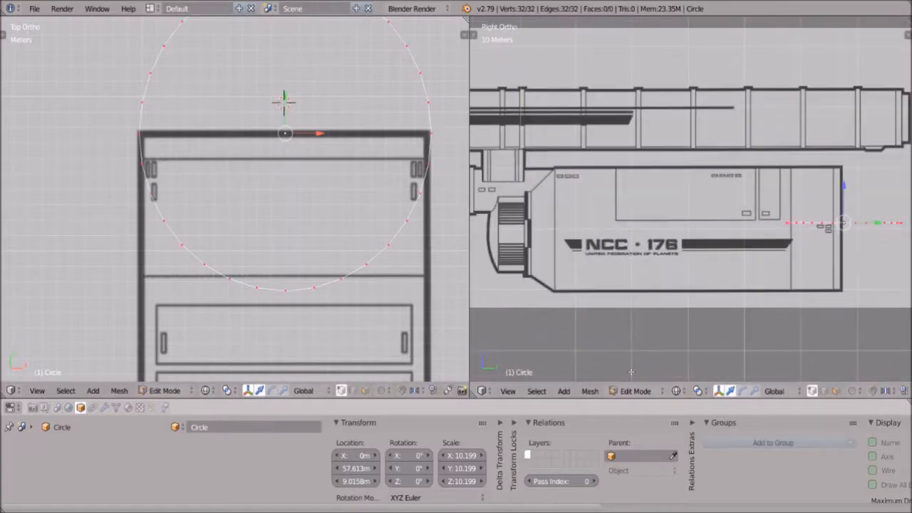
pyautogui.click(632, 391)
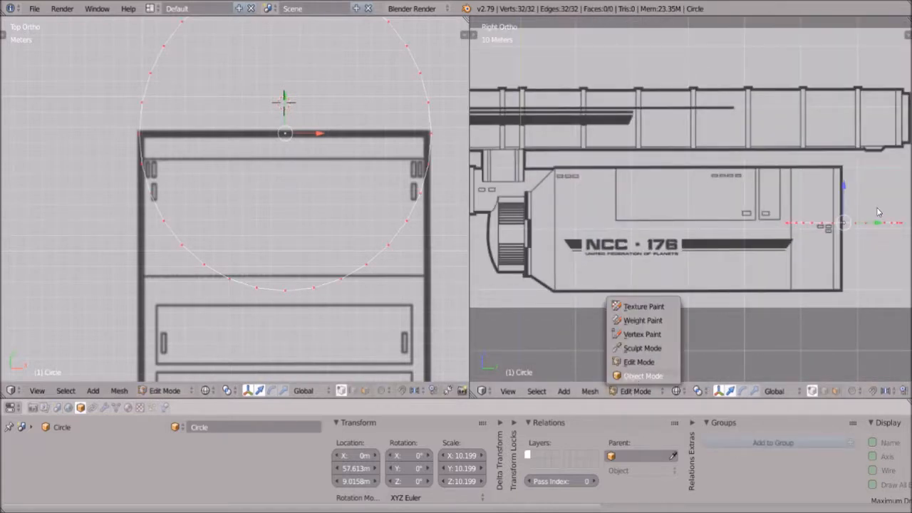
pyautogui.press('Return')
# Step: Rotate the circle 90° in the side view so it stands upright along the secondary hull's rear edge
pyautogui.write('r9')
pyautogui.press('-')
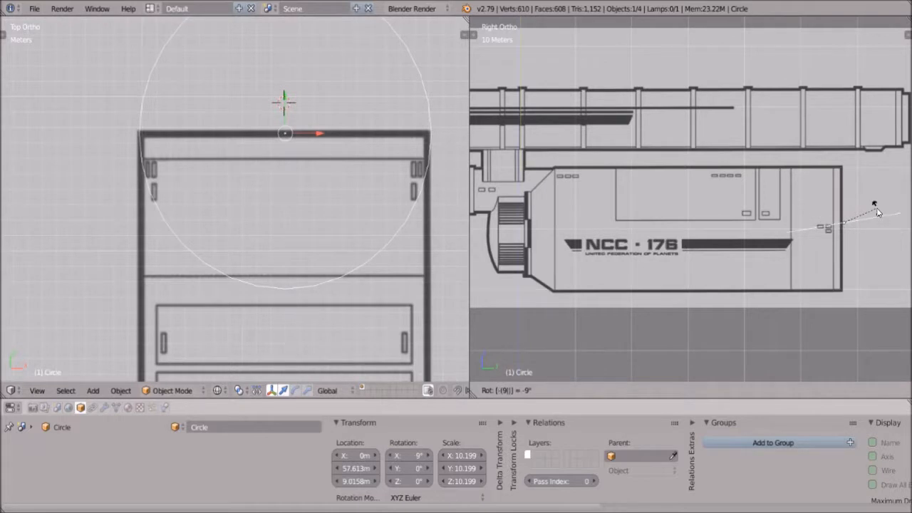
pyautogui.press('-')
pyautogui.write('0')
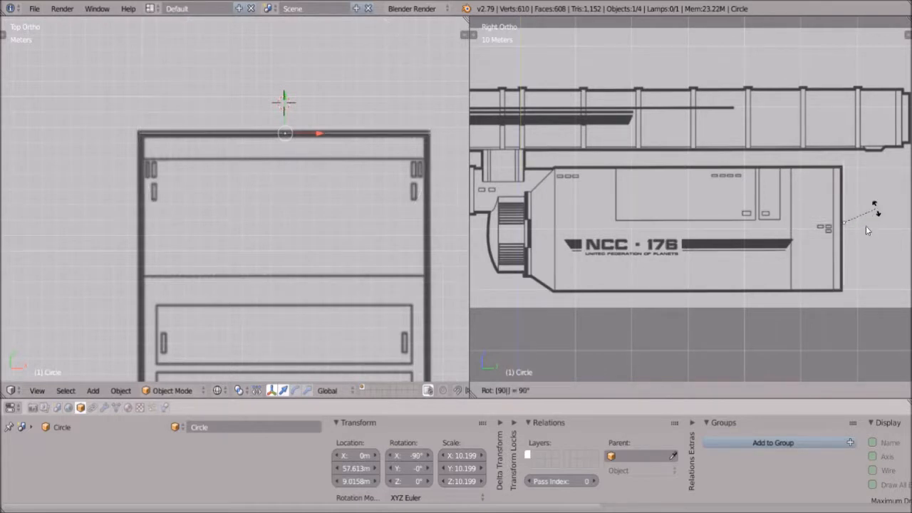
pyautogui.press('Return')
# Step: Lower the circle along Z to about -10.01 m and move it along Y to about 57.26 m, onto the secondary hull's rear edge
pyautogui.scroll(2, 861, 244)
pyautogui.press('g')
pyautogui.press('z')
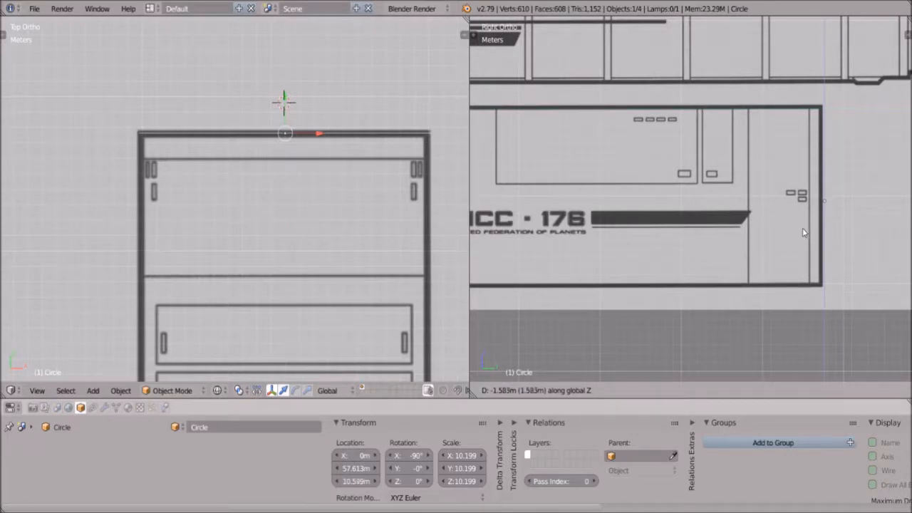
pyautogui.press('z')
pyautogui.press('z')
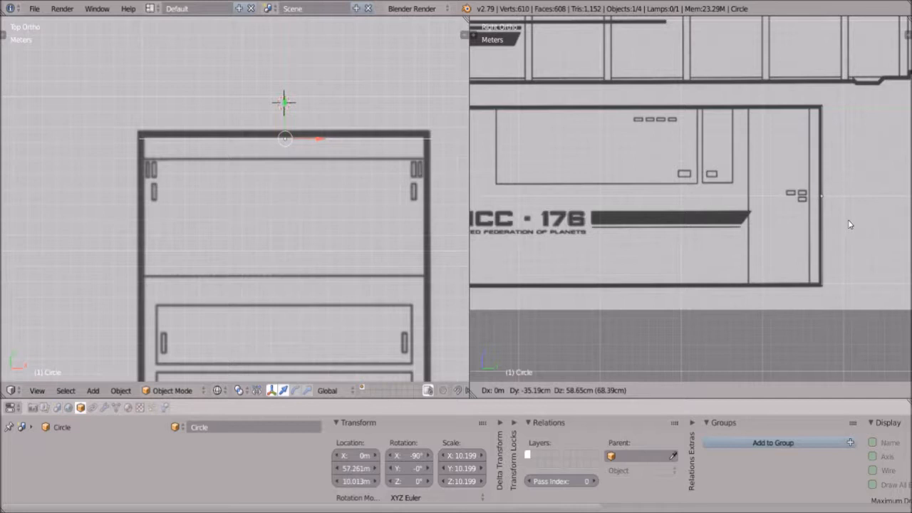
pyautogui.click(848, 220)
pyautogui.scroll(-5, 827, 207)
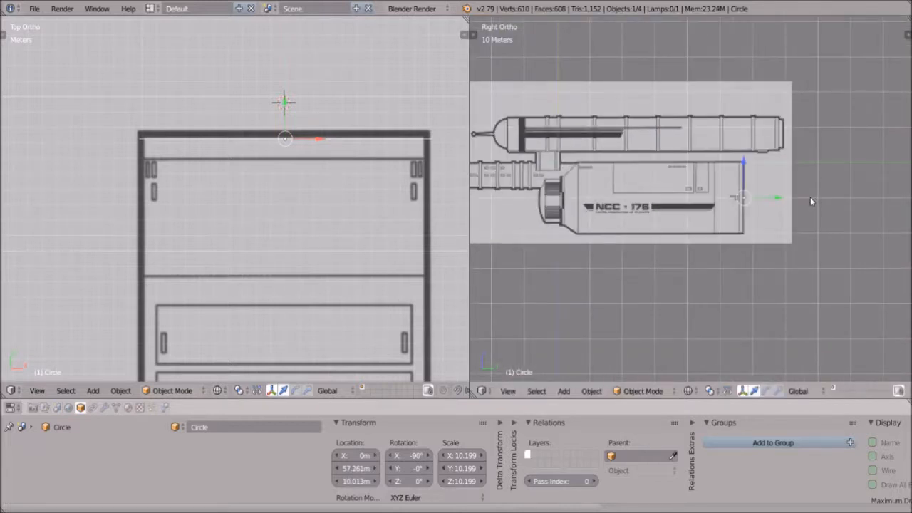
pyautogui.scroll(3, 809, 203)
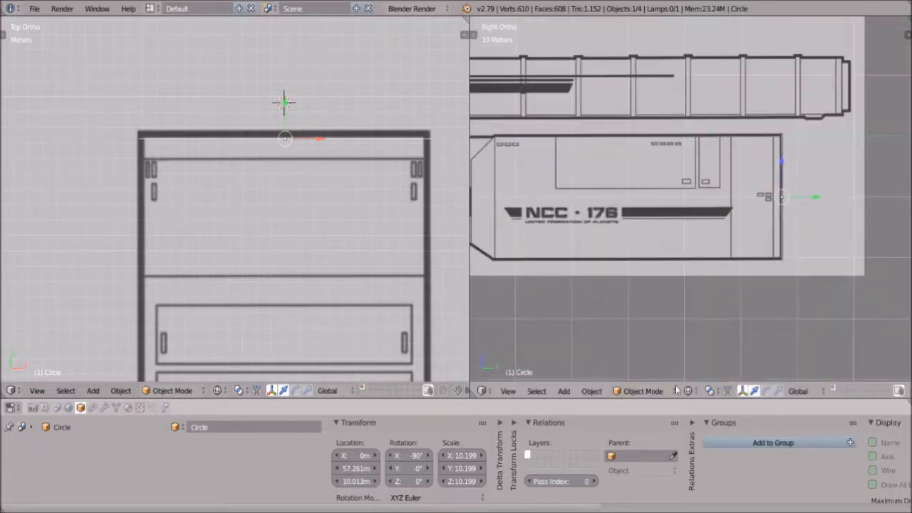
# Step: Enter Edit Mode and extrude the circle forward along Y to where the secondary hull's taper begins in the side blueprint
pyautogui.click(654, 394)
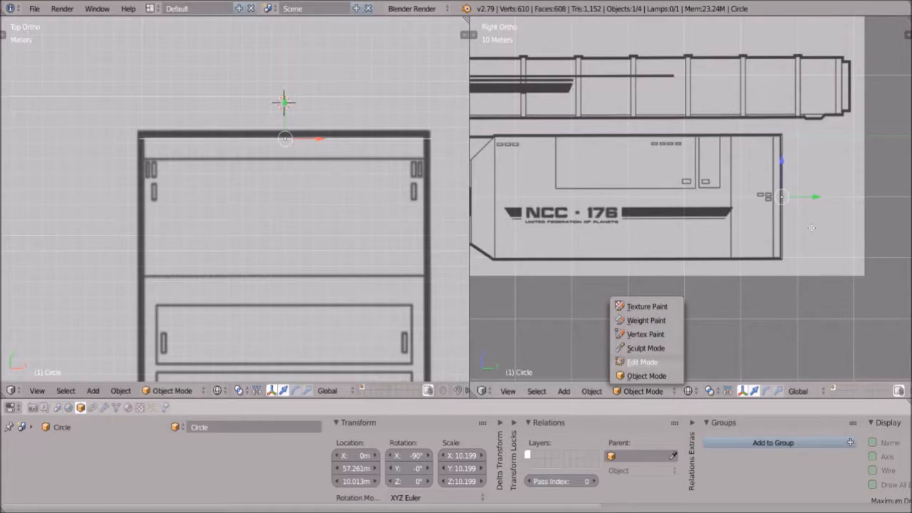
pyautogui.press('Tab')
pyautogui.press('e')
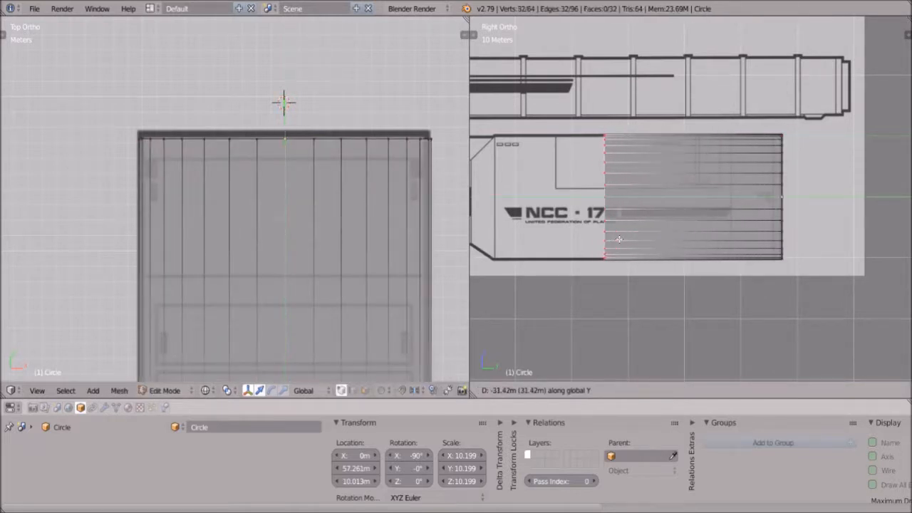
pyautogui.click(554, 268)
pyautogui.keyDown('shift'); pyautogui.moveTo(554, 268); pyautogui.dragTo(747, 277, button='middle'); pyautogui.keyUp('shift')
pyautogui.scroll(-1, 742, 278)
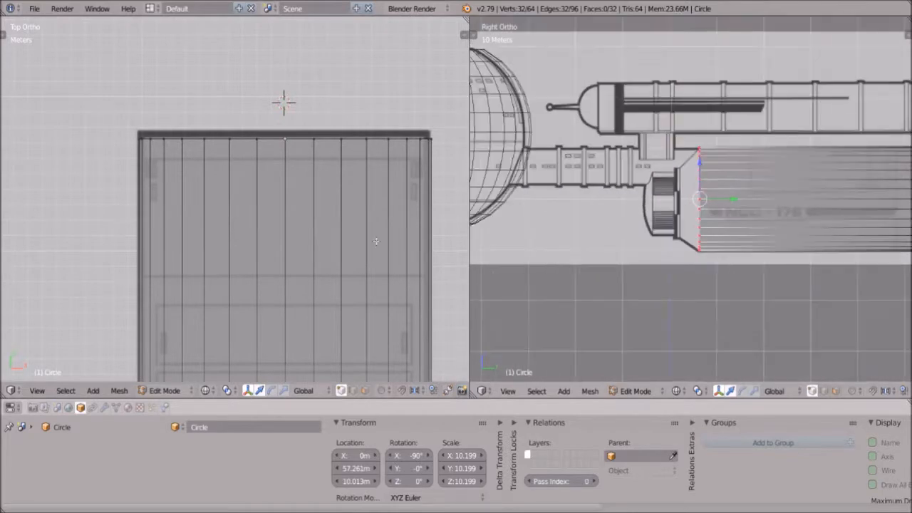
pyautogui.scroll(-10, 330, 175)
pyautogui.scroll(11, 330, 176)
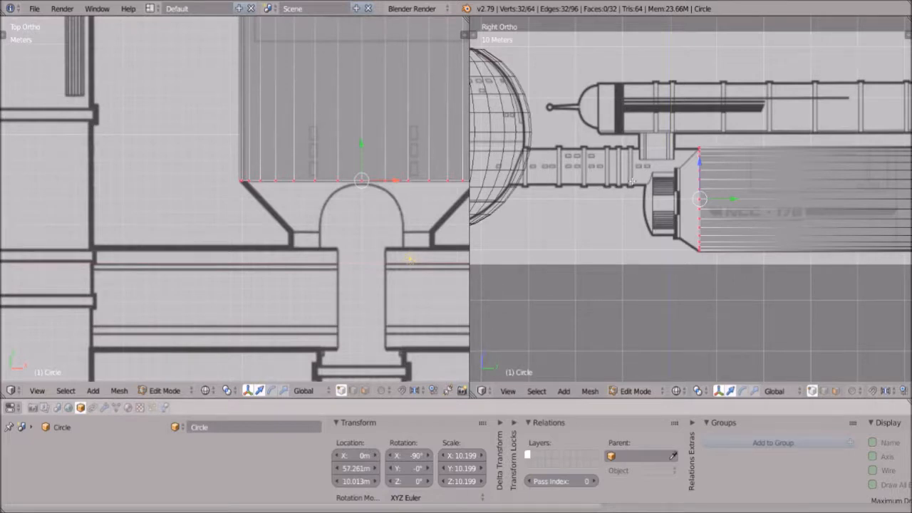
# Step: Return to Object Mode, select the primary hull sphere and move it along Y to about -50.11 m to match the side blueprint
pyautogui.scroll(-4, 632, 182)
pyautogui.scroll(2, 634, 181)
pyautogui.scroll(-1, 636, 181)
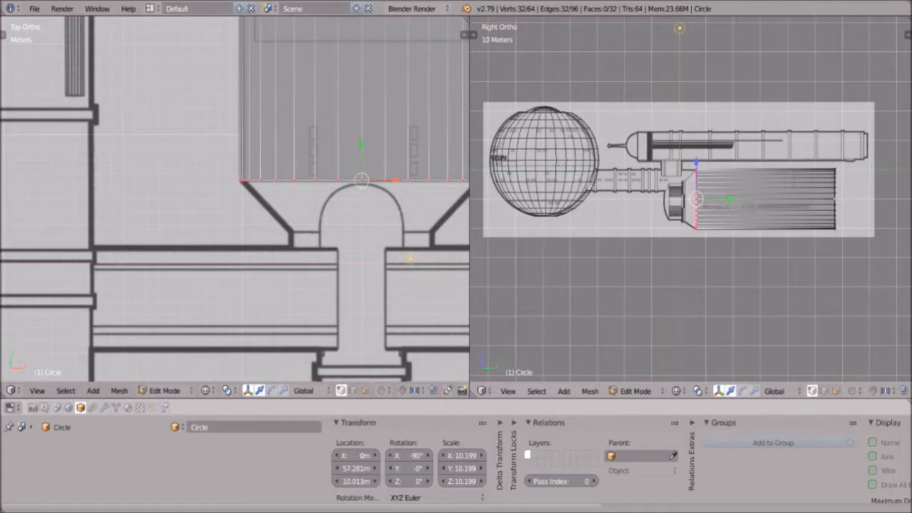
pyautogui.scroll(3, 589, 187)
pyautogui.keyDown('shift'); pyautogui.moveTo(589, 186); pyautogui.dragTo(834, 220, button='middle'); pyautogui.keyUp('shift')
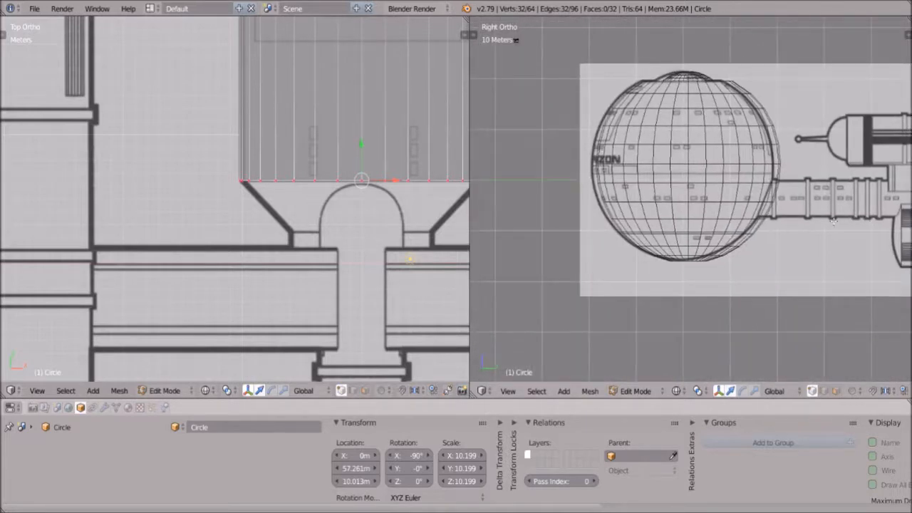
pyautogui.scroll(1, 778, 220)
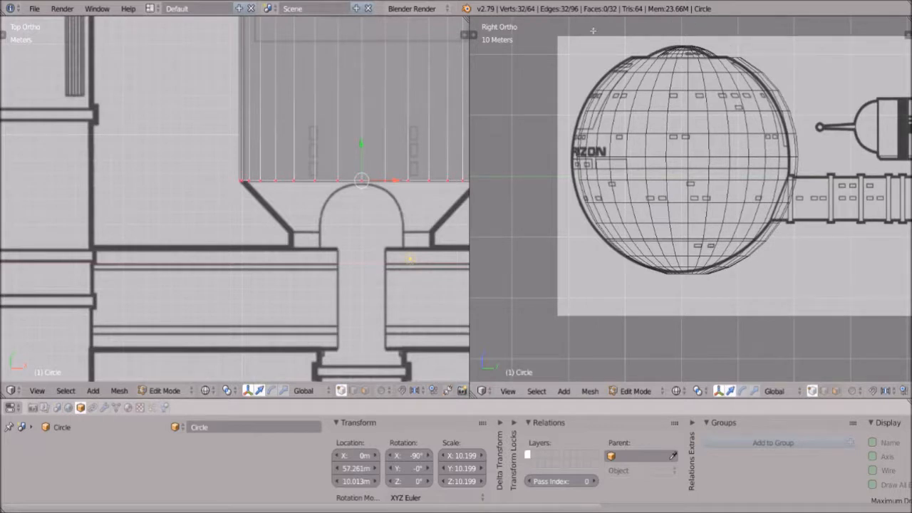
pyautogui.scroll(1, 630, 380)
pyautogui.click(637, 390)
pyautogui.click(658, 378)
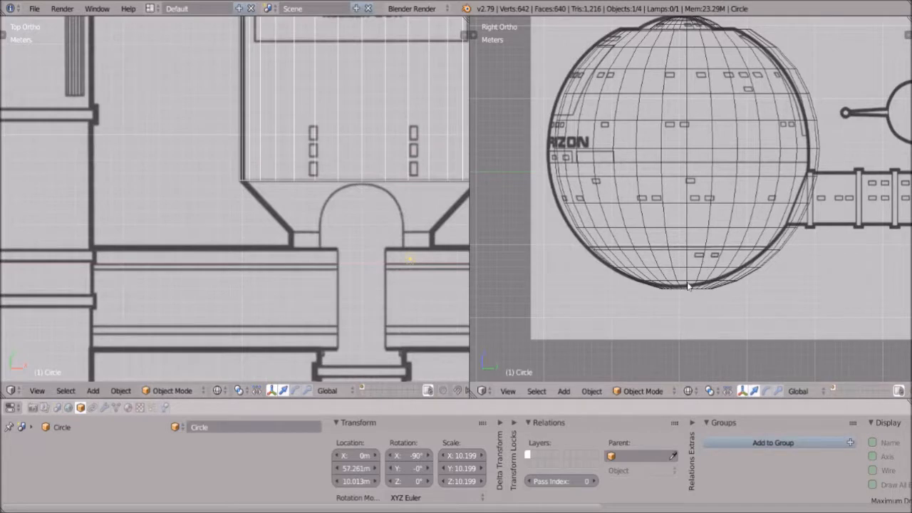
pyautogui.rightClick(688, 286)
pyautogui.click(643, 391)
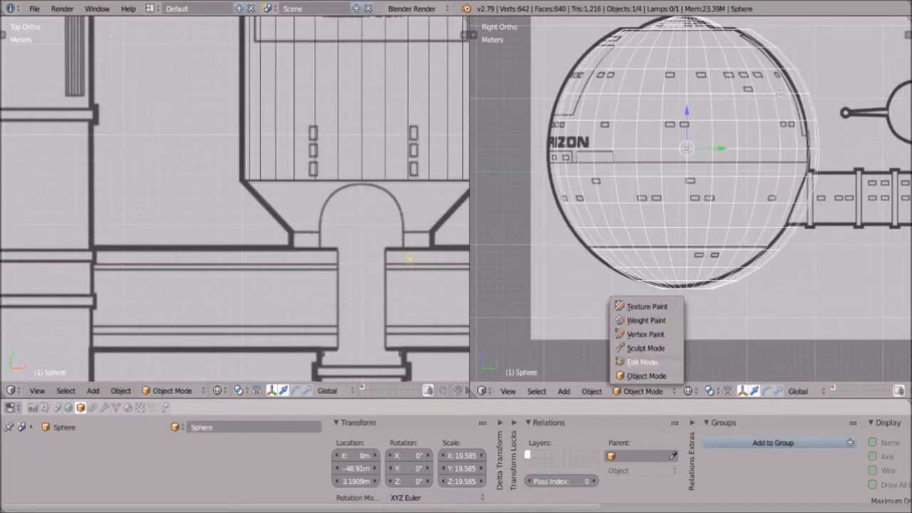
pyautogui.click(642, 362)
pyautogui.click(644, 390)
pyautogui.press('Tab')
pyautogui.press('g')
pyautogui.press('z')
pyautogui.press('y')
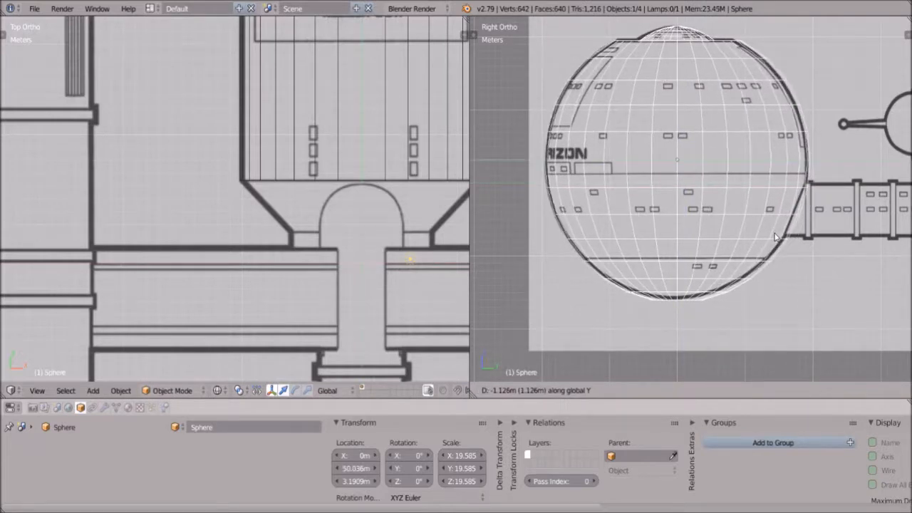
pyautogui.click(780, 239)
# Step: In the secondary hull's mesh, extrude the front ring along Y to the end of the taper and scale it down
pyautogui.scroll(-4, 784, 239)
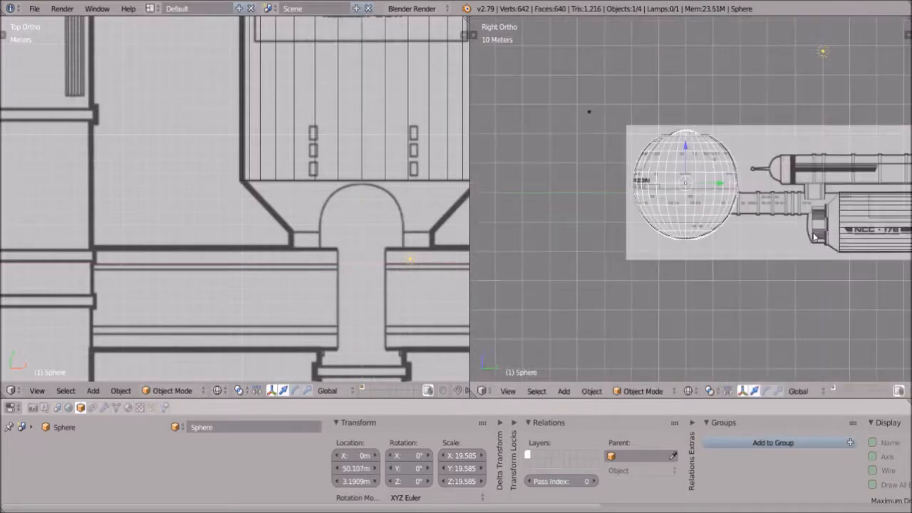
pyautogui.scroll(-1, 842, 234)
pyautogui.keyDown('shift'); pyautogui.moveTo(842, 234); pyautogui.dragTo(769, 231, button='middle'); pyautogui.keyUp('shift')
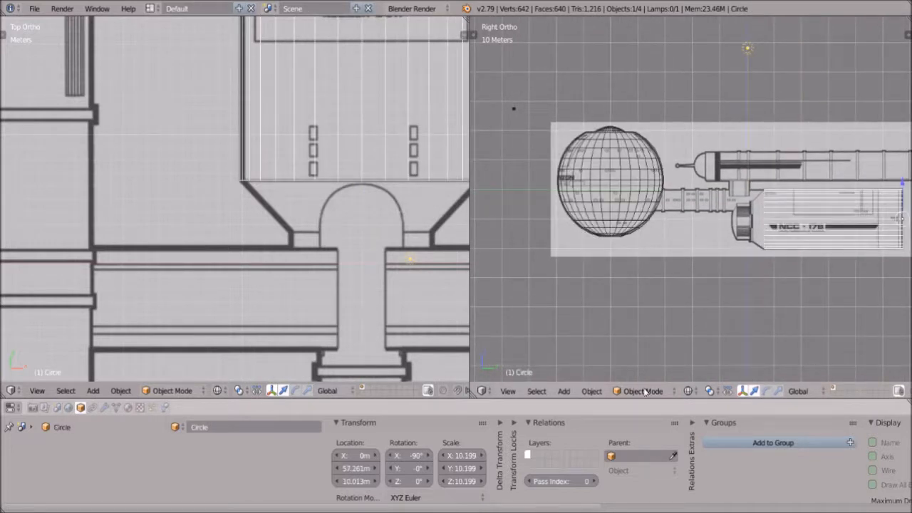
pyautogui.click(645, 391)
pyautogui.keyDown('shift'); pyautogui.moveTo(796, 253); pyautogui.dragTo(743, 249, button='middle'); pyautogui.keyUp('shift')
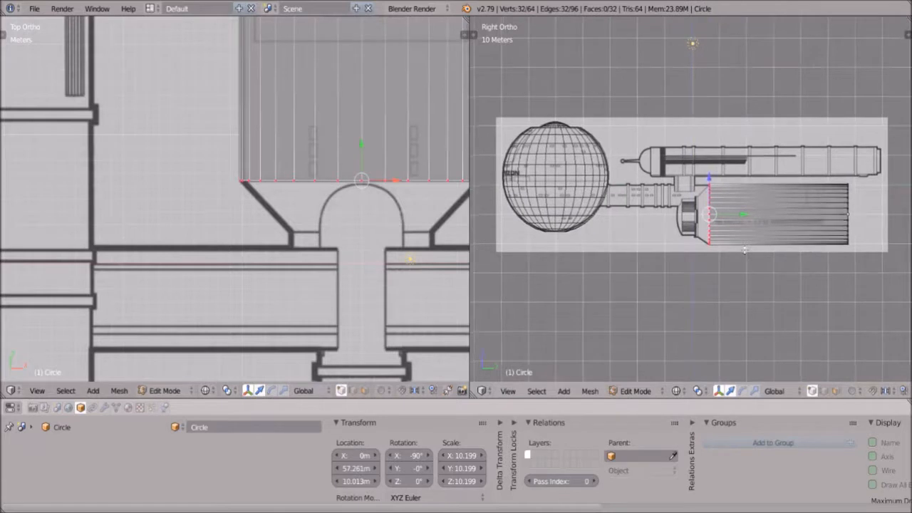
pyautogui.scroll(5, 743, 250)
pyautogui.press('e')
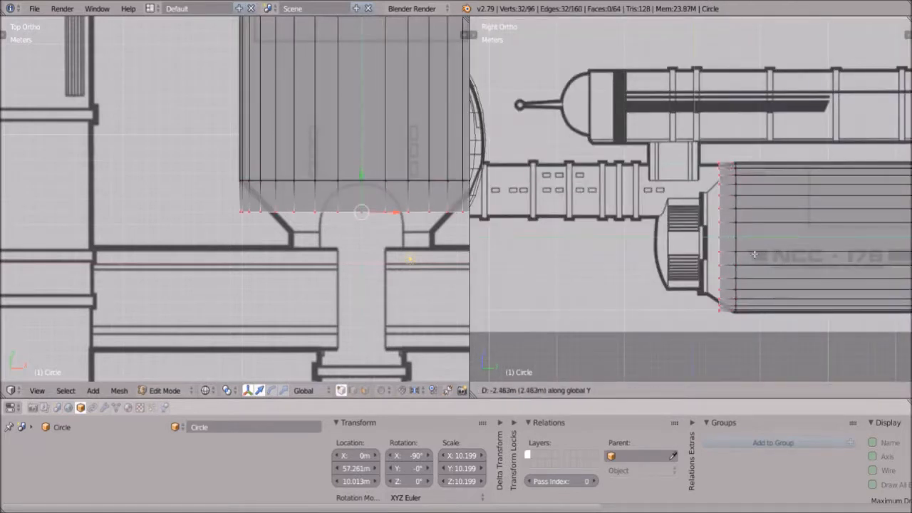
pyautogui.click(744, 254)
pyautogui.press('s')
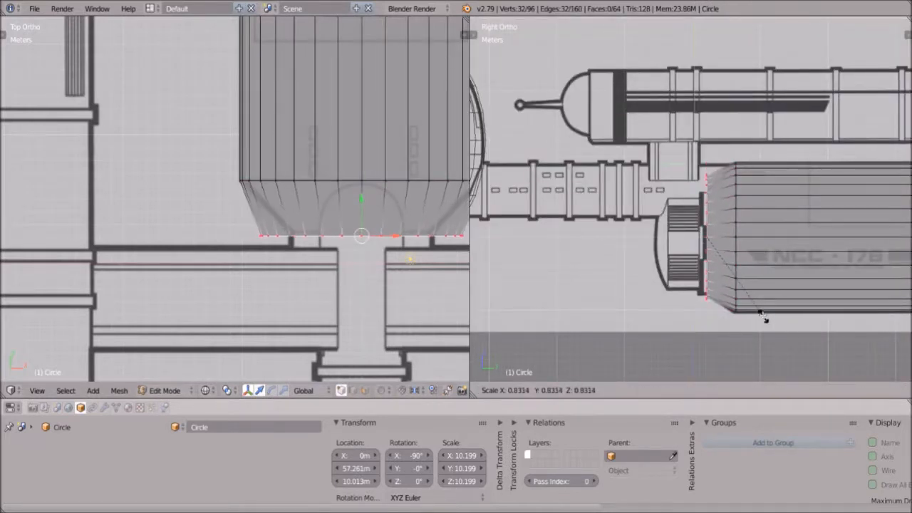
pyautogui.click(753, 308)
# Step: Lower the tapered front ring along Z and scale it by about 0.94 to fit the collar's height in the side blueprint
pyautogui.press('g')
pyautogui.press('y')
pyautogui.press('z')
pyautogui.click(792, 312)
pyautogui.press('s')
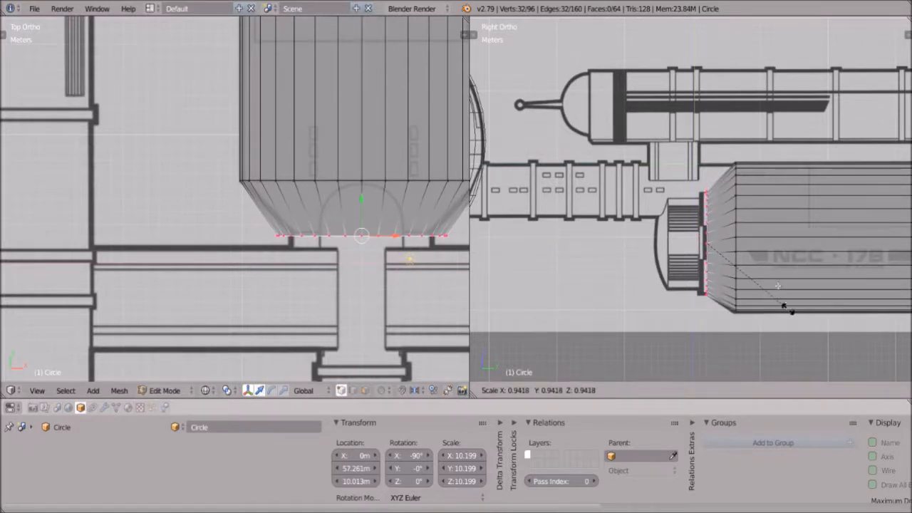
pyautogui.click(777, 286)
# Step: Shift the tapered front ring about 0.12 m along Y onto the collar's rear edge
pyautogui.scroll(4, 778, 285)
pyautogui.press('g')
pyautogui.press('y')
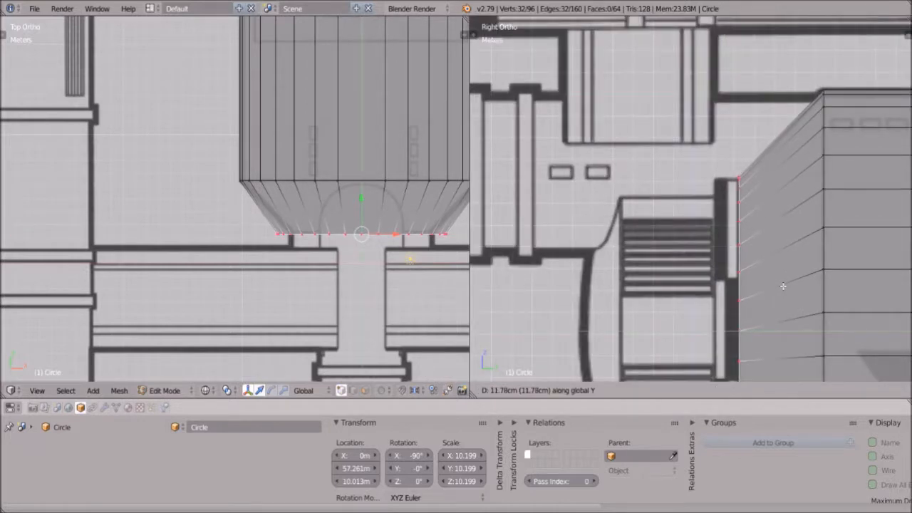
pyautogui.click(783, 285)
# Step: Extrude the front ring about -1.1 m along Y to form the collar, and align it with the collar's front edge
pyautogui.scroll(-3, 783, 285)
pyautogui.scroll(4, 783, 271)
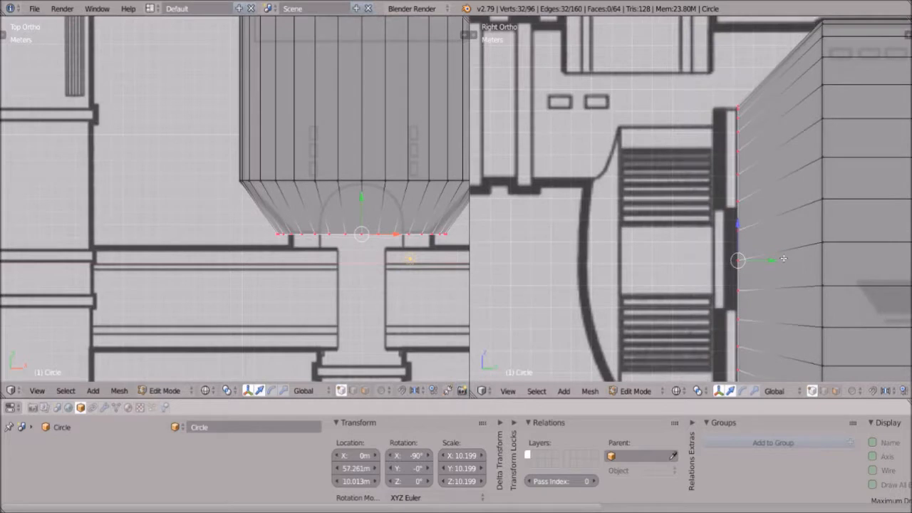
pyautogui.press('e')
pyautogui.press('y')
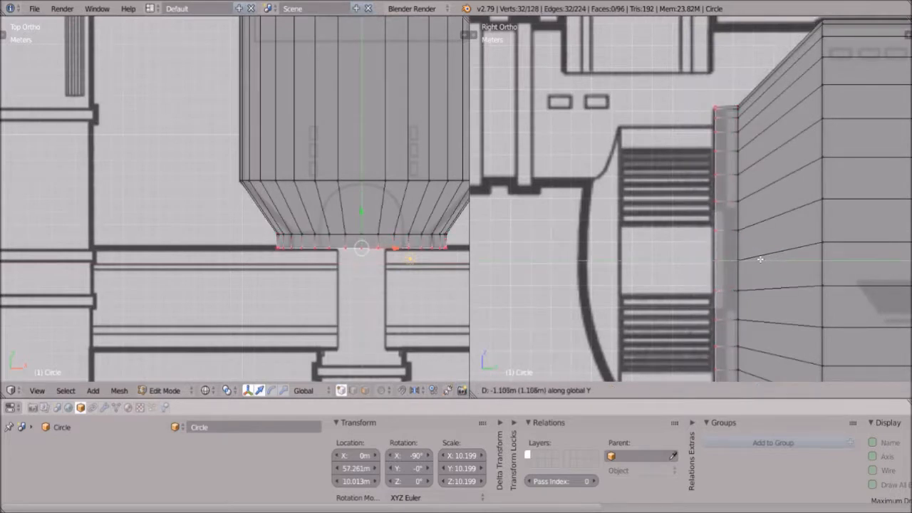
pyautogui.click(762, 257)
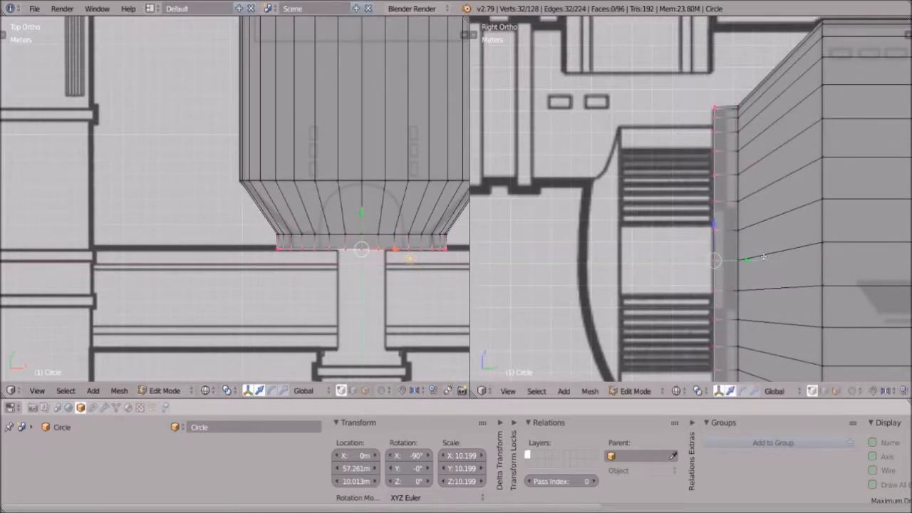
pyautogui.scroll(1, 764, 256)
pyautogui.press('g')
pyautogui.press('y')
pyautogui.click(773, 255)
# Step: Extrude the collar's front ring in place and scale it by about 0.87 to match the ribbed front section
pyautogui.press('e')
pyautogui.press('s')
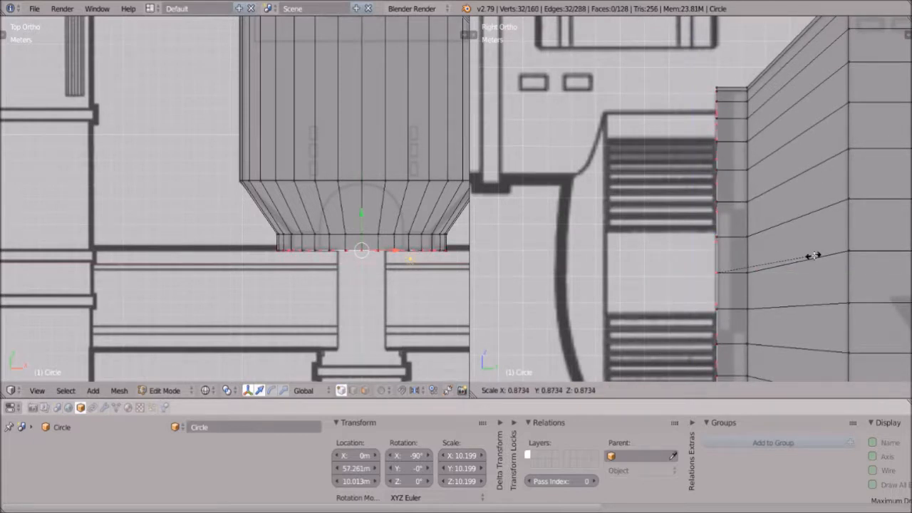
pyautogui.click(812, 255)
# Step: Extrude the inset ring about -4.55 m along Y to form the ribbed section in front of the collar
pyautogui.scroll(-2, 811, 254)
pyautogui.keyDown('shift'); pyautogui.moveTo(800, 258); pyautogui.dragTo(802, 238, button='middle'); pyautogui.keyUp('shift')
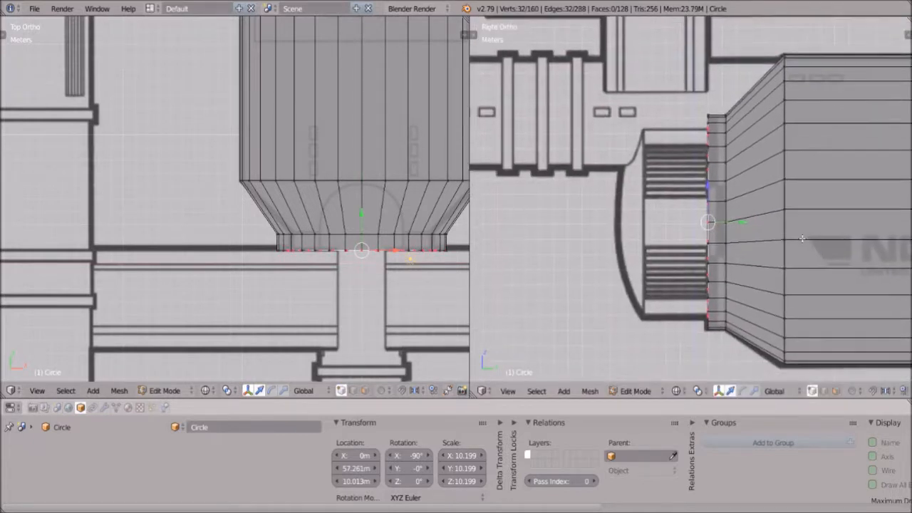
pyautogui.scroll(1, 802, 238)
pyautogui.press('e')
pyautogui.press('y')
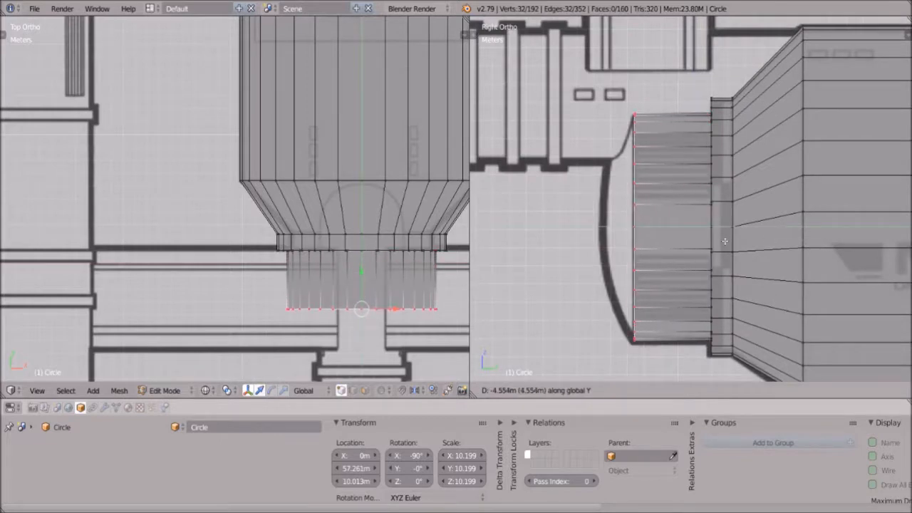
pyautogui.click(724, 241)
# Step: Examine the extruded secondary hull and its domed front end against the side blueprint
pyautogui.scroll(-3, 724, 241)
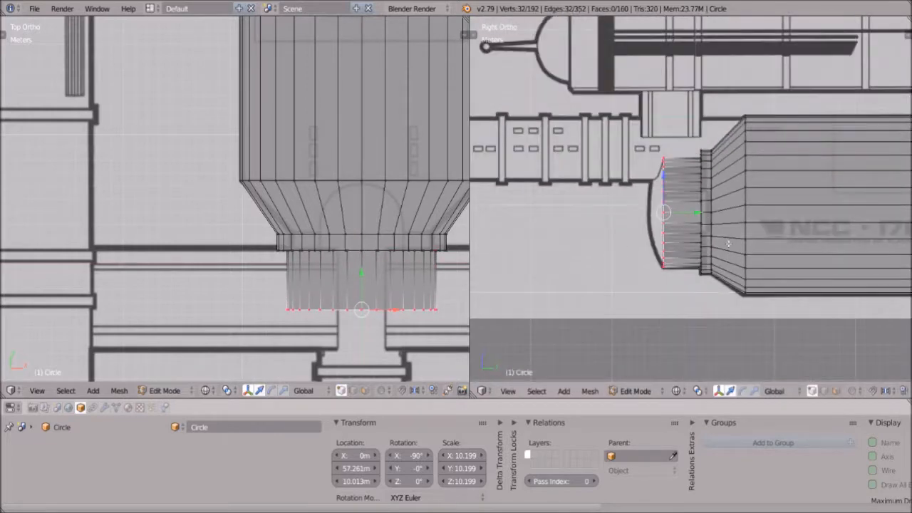
pyautogui.scroll(-3, 728, 244)
pyautogui.scroll(3, 728, 243)
pyautogui.scroll(-5, 730, 243)
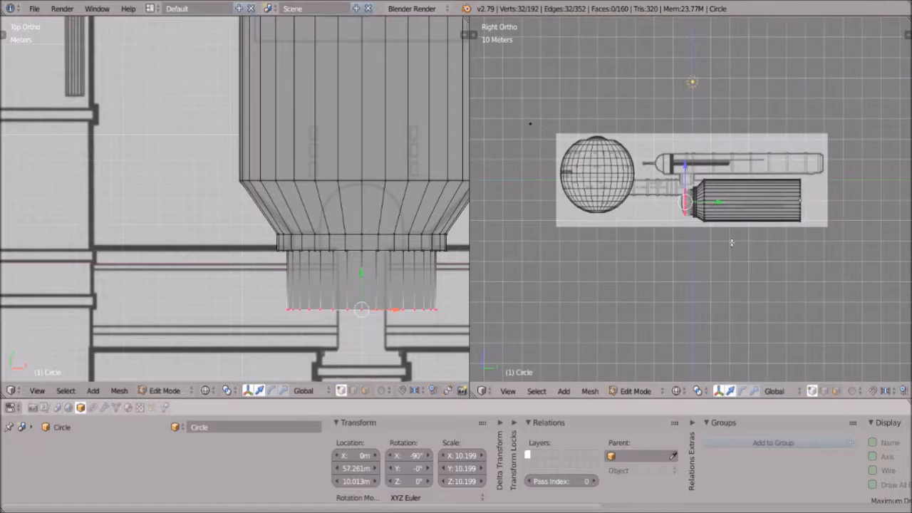
pyautogui.scroll(6, 732, 243)
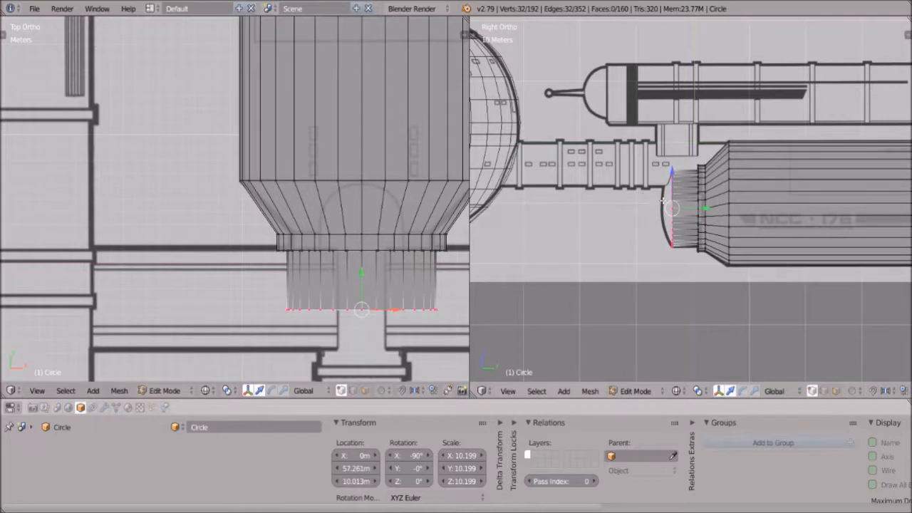
pyautogui.scroll(-4, 601, 127)
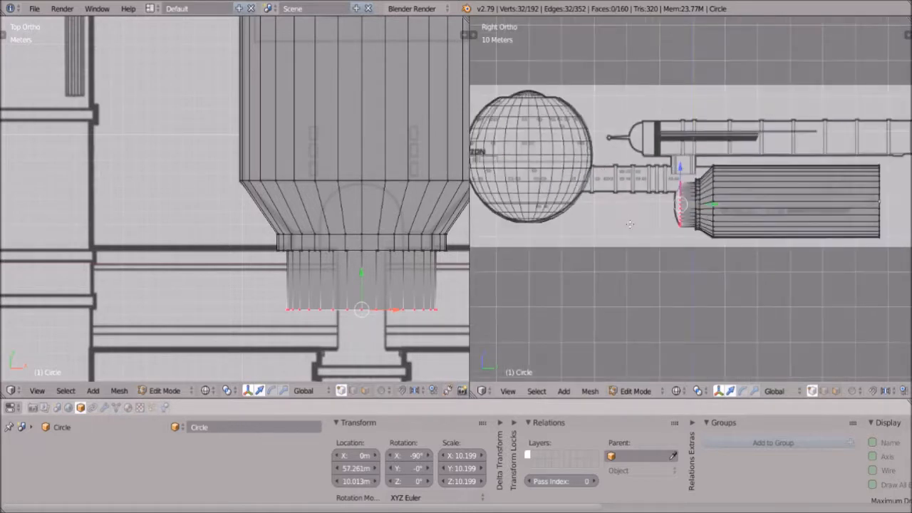
pyautogui.scroll(2, 553, 233)
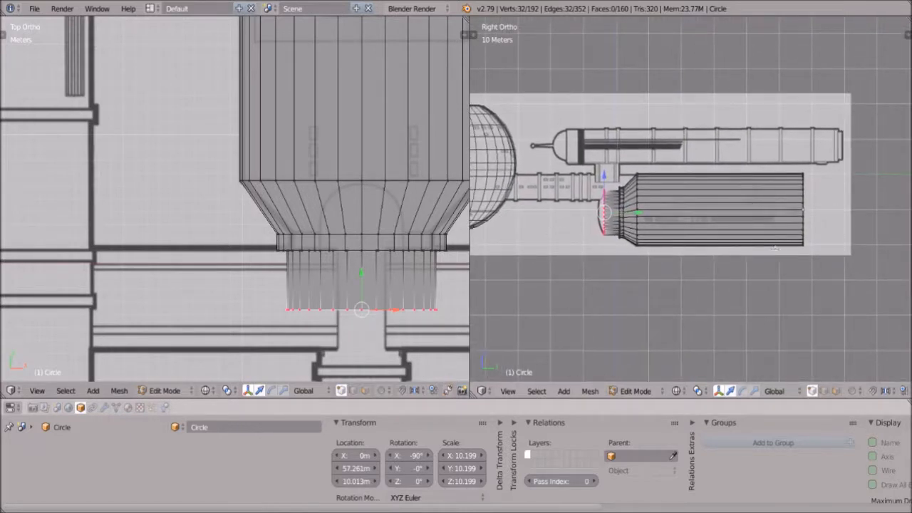
pyautogui.scroll(5, 634, 226)
pyautogui.scroll(-7, 690, 220)
# Step: Deselect all of the secondary hull's vertices and return to Object Mode
pyautogui.press('a')
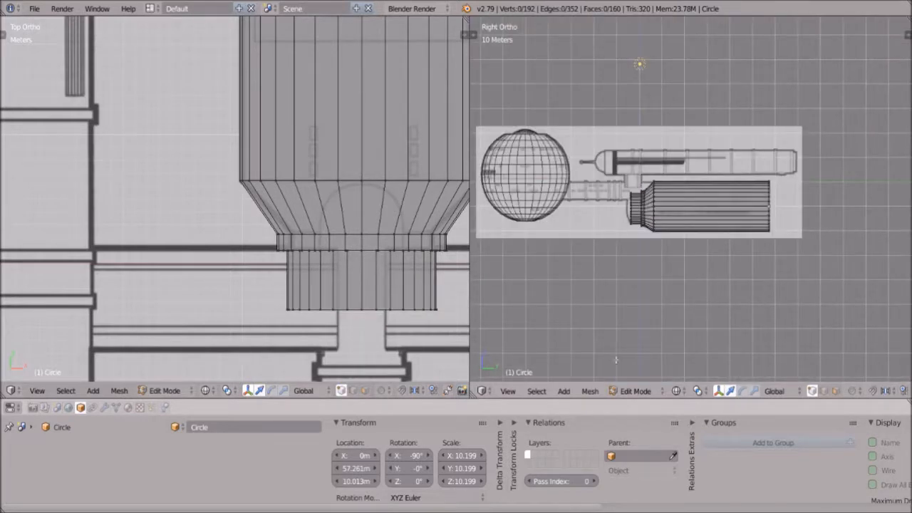
pyautogui.click(650, 391)
pyautogui.click(642, 376)
pyautogui.scroll(-6, 310, 165)
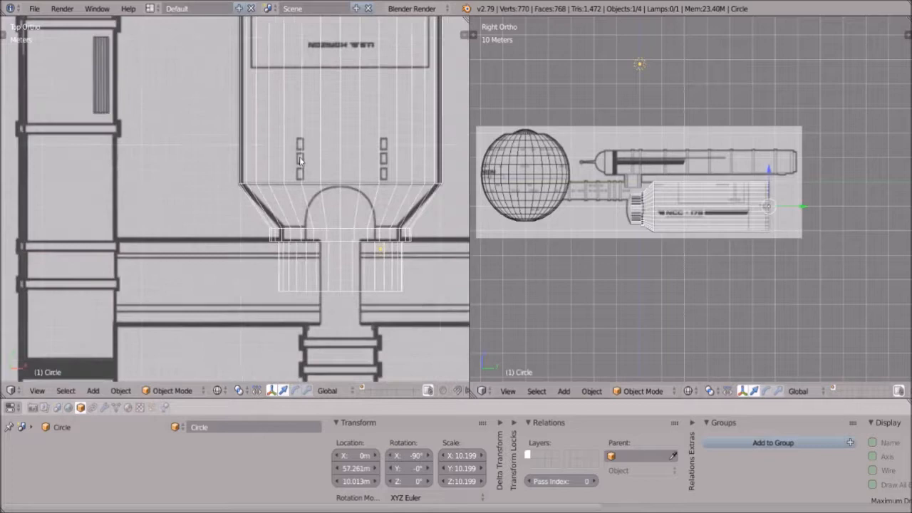
pyautogui.scroll(5, 310, 164)
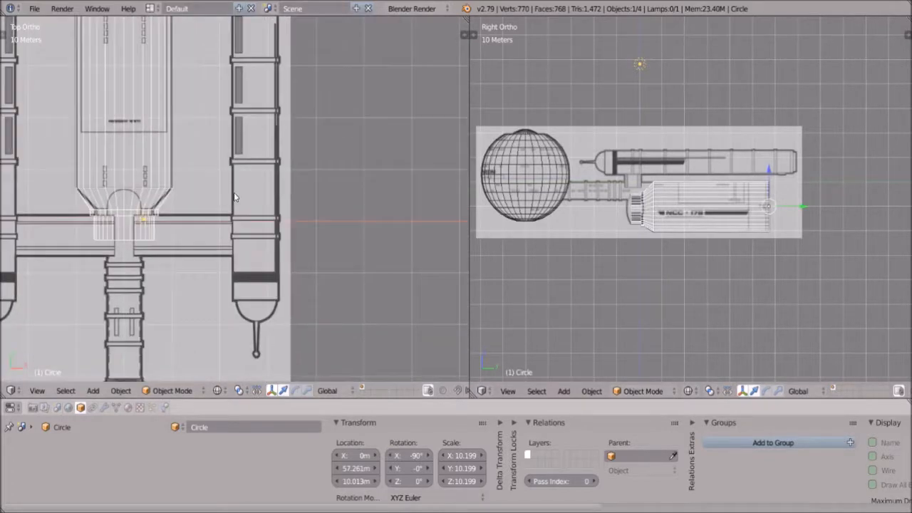
# Step: Place the 3D cursor on the centreline of the positive-X nacelle in the top blueprint, about midway along its length
pyautogui.scroll(-2, 235, 193)
pyautogui.scroll(-1, 240, 193)
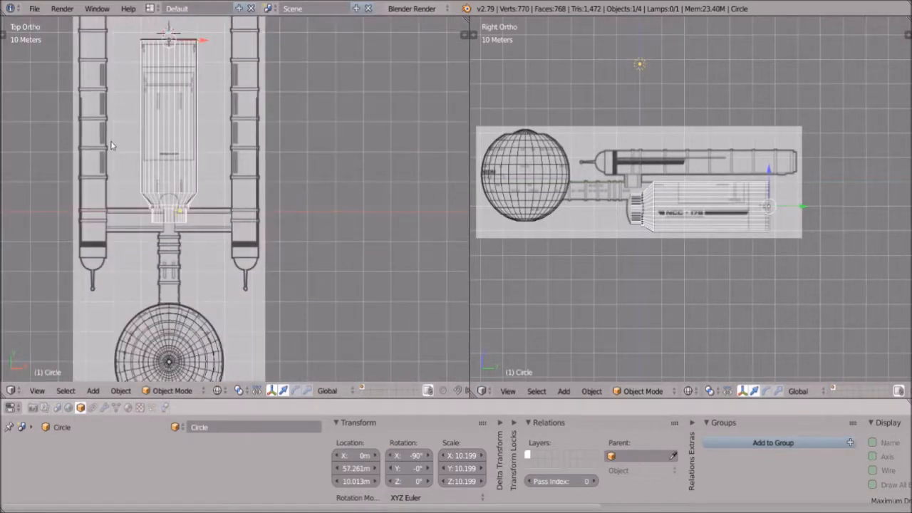
pyautogui.keyDown('shift'); pyautogui.moveTo(306, 170); pyautogui.dragTo(321, 207, button='middle'); pyautogui.keyUp('shift')
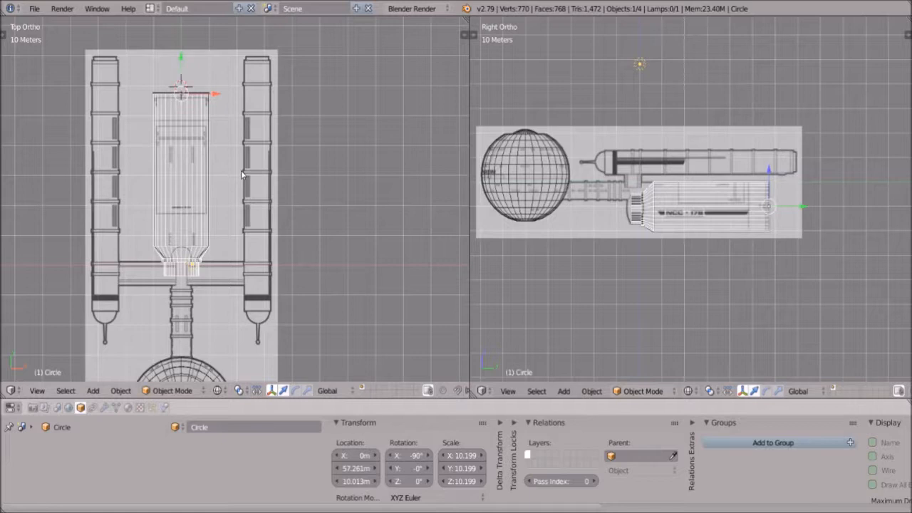
pyautogui.scroll(2, 328, 164)
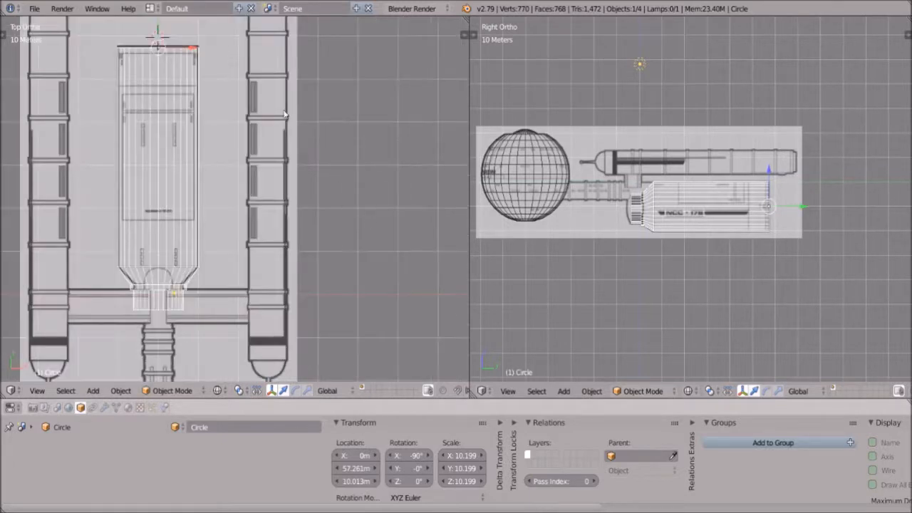
pyautogui.scroll(-1, 264, 167)
pyautogui.click(260, 169)
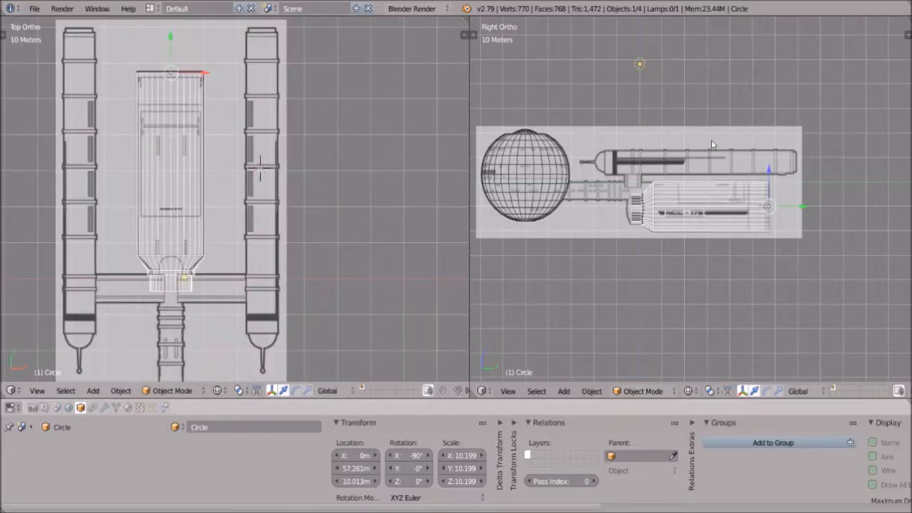
pyautogui.scroll(3, 267, 217)
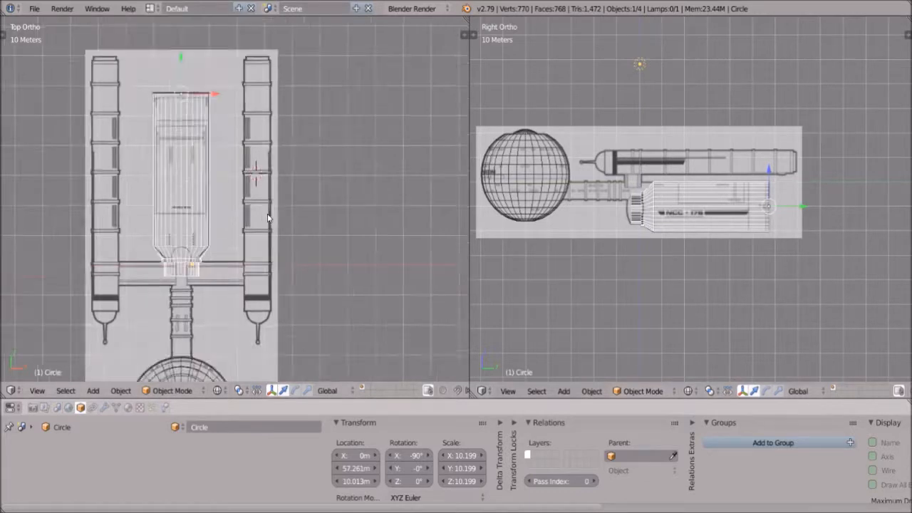
pyautogui.click(268, 163)
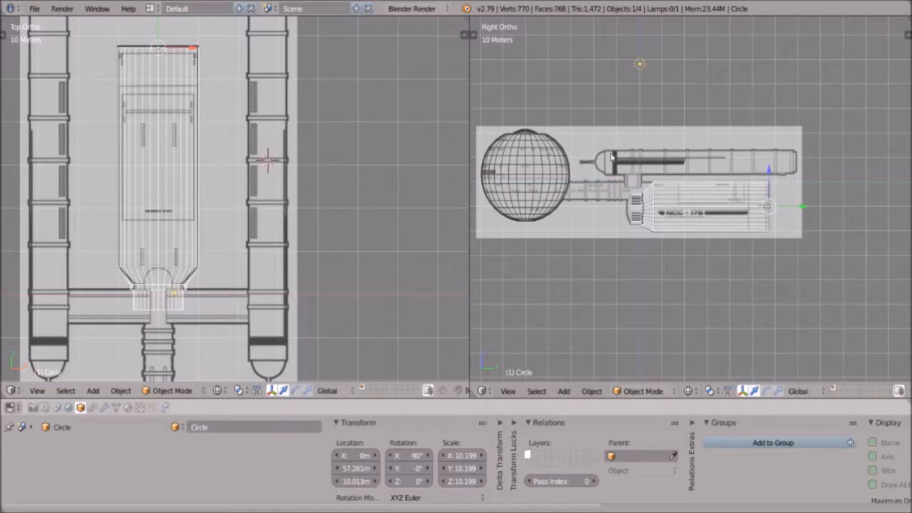
# Step: Add a cylinder mesh at the 3D cursor on the nacelle
pyautogui.hotkey('shift', 'a')
pyautogui.moveTo(313, 148)
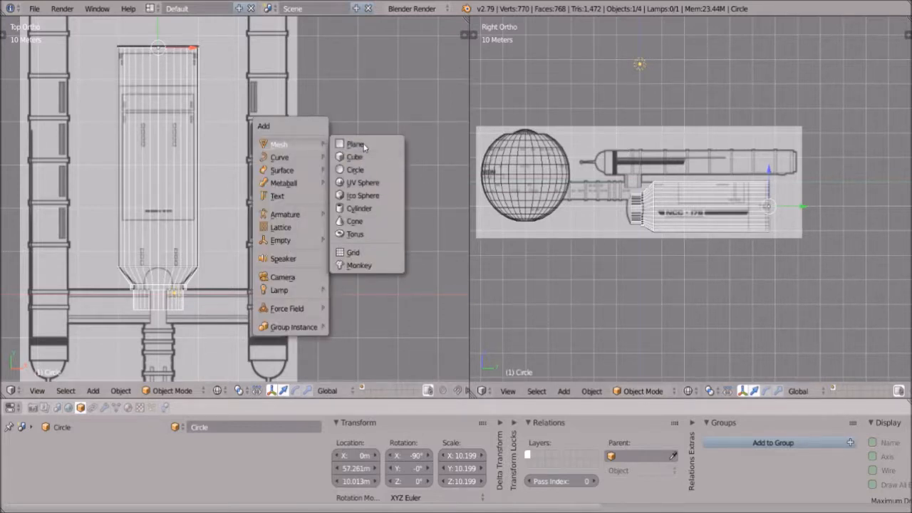
pyautogui.click(359, 208)
pyautogui.scroll(3, 284, 165)
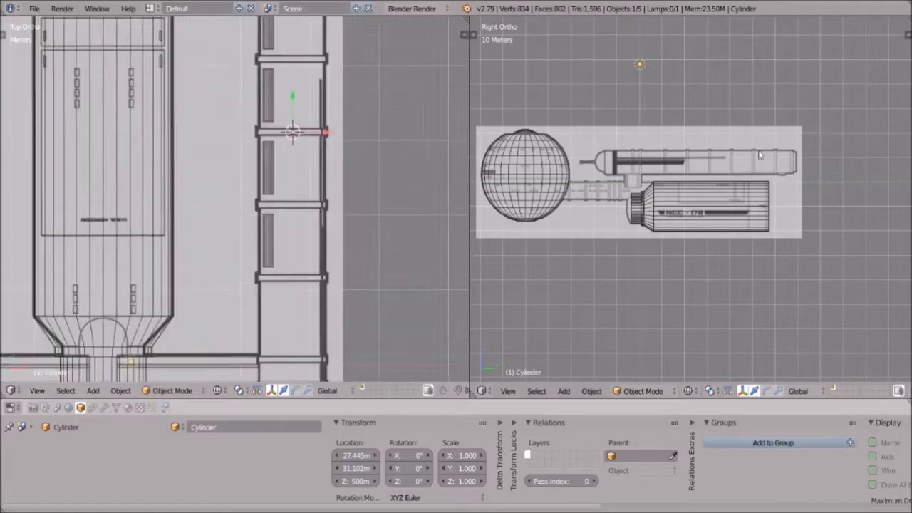
# Step: Rotate the new cylinder in the side view to -90° about X so it lies along the ship's length
pyautogui.scroll(-3, 756, 80)
pyautogui.keyDown('shift'); pyautogui.moveTo(753, 71); pyautogui.dragTo(726, 271, button='middle'); pyautogui.keyUp('shift')
pyautogui.scroll(-4, 727, 270)
pyautogui.scroll(4, 716, 214)
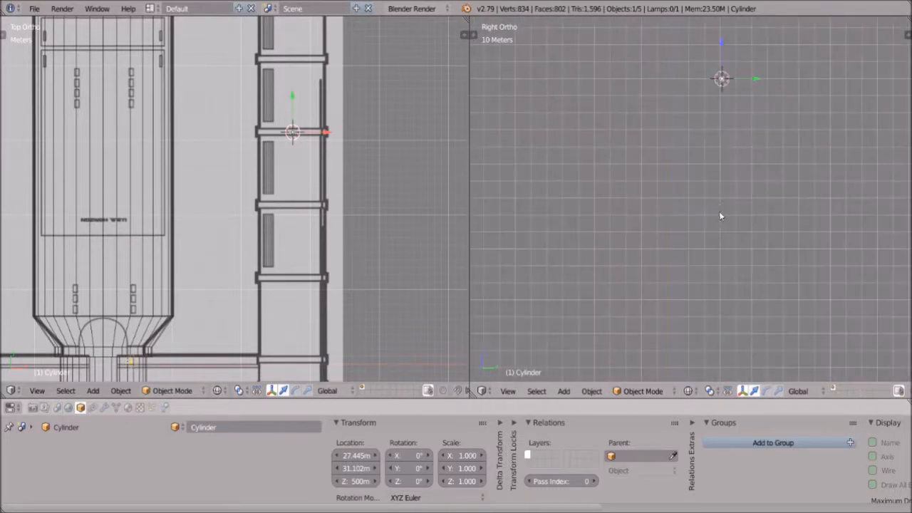
pyautogui.keyDown('shift'); pyautogui.moveTo(749, 139); pyautogui.dragTo(690, 293, button='middle'); pyautogui.keyUp('shift')
pyautogui.scroll(6, 681, 214)
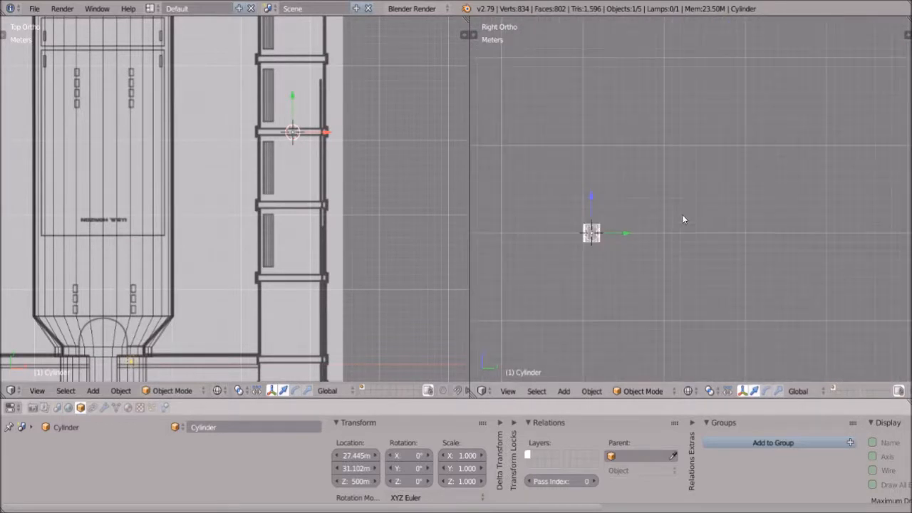
pyautogui.scroll(1, 682, 214)
pyautogui.write('r-90')
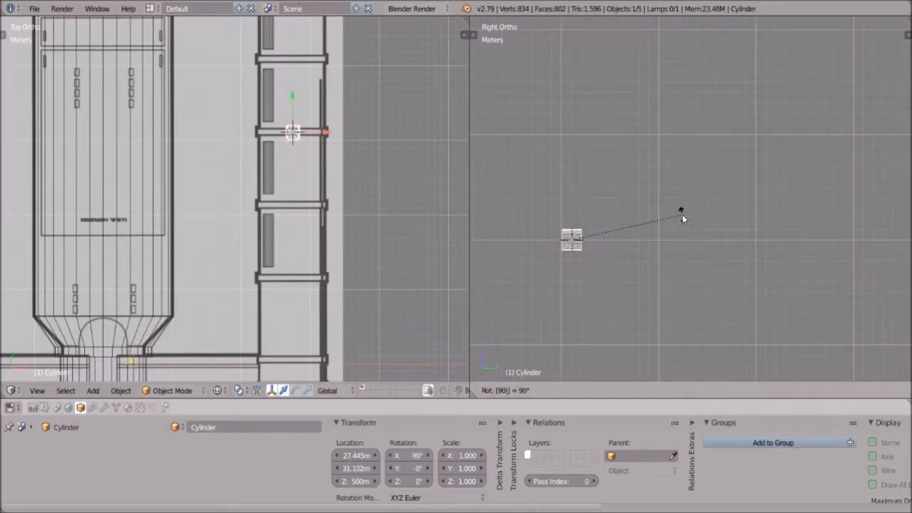
pyautogui.press('Return')
# Step: Move the cylinder down in stages until it sits just above the nacelle in the side blueprint, at about Z 17.3 m
pyautogui.scroll(-1, 604, 225)
pyautogui.scroll(-18, 603, 225)
pyautogui.keyDown('shift'); pyautogui.moveTo(664, 230); pyautogui.dragTo(676, 68, button='middle'); pyautogui.keyUp('shift')
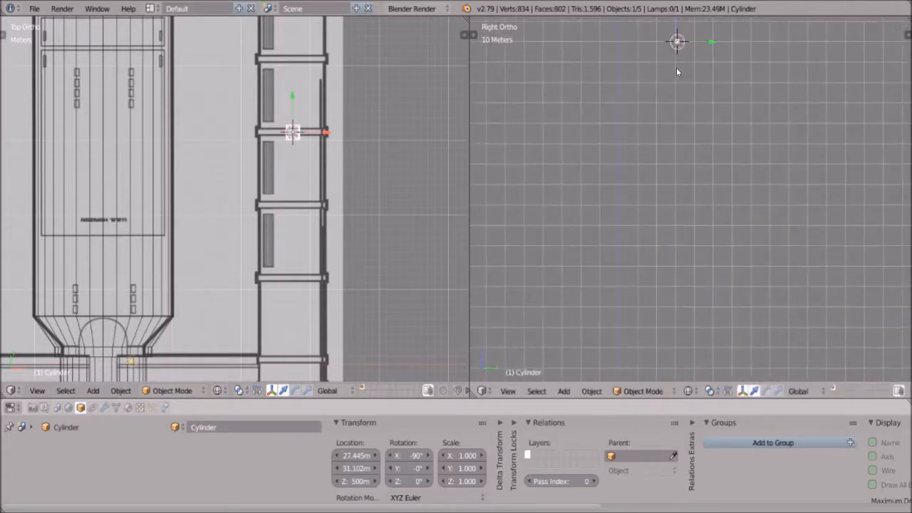
pyautogui.press('g')
pyautogui.click(688, 248)
pyautogui.keyDown('shift'); pyautogui.moveTo(709, 248); pyautogui.dragTo(723, 77, button='middle'); pyautogui.keyUp('shift')
pyautogui.press('g')
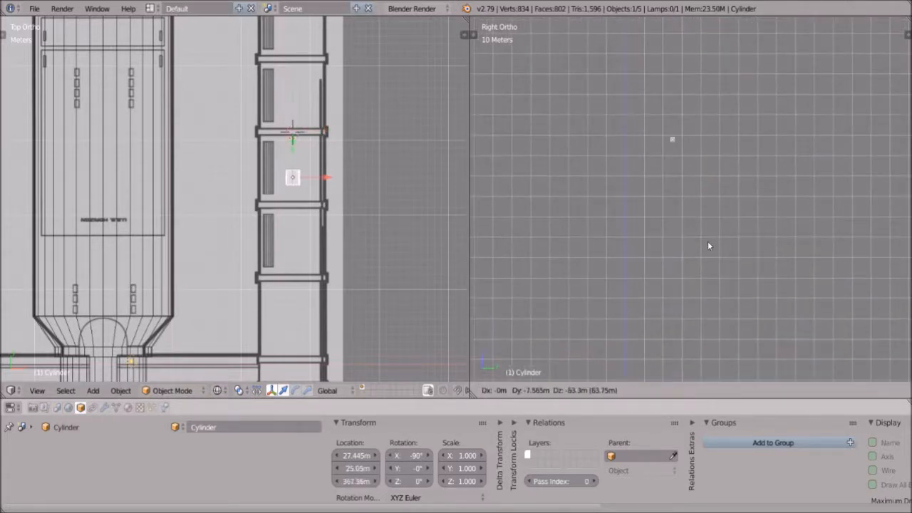
pyautogui.click(708, 282)
pyautogui.keyDown('shift'); pyautogui.moveTo(709, 281); pyautogui.dragTo(739, 106, button='middle'); pyautogui.keyUp('shift')
pyautogui.press('g')
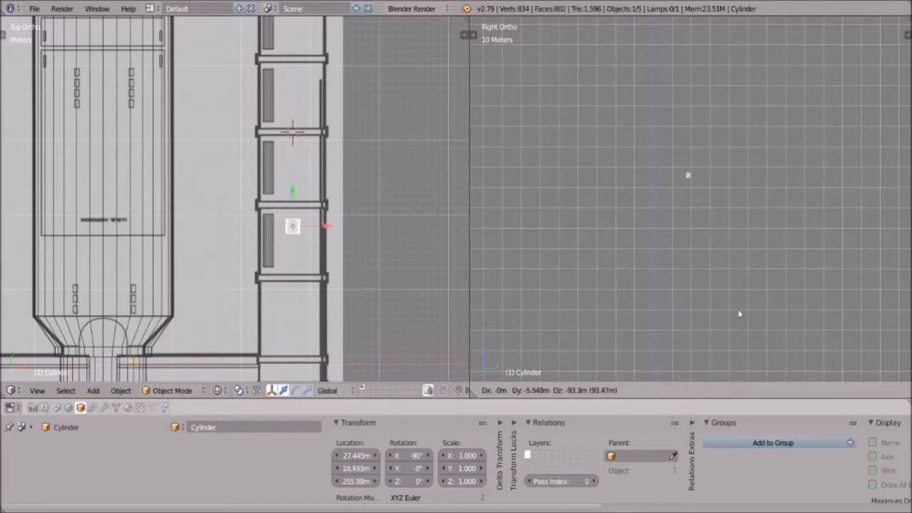
pyautogui.click(751, 307)
pyautogui.keyDown('shift'); pyautogui.moveTo(748, 314); pyautogui.dragTo(729, 94, button='middle'); pyautogui.keyUp('shift')
pyautogui.press('g')
pyautogui.scroll(4, 710, 145)
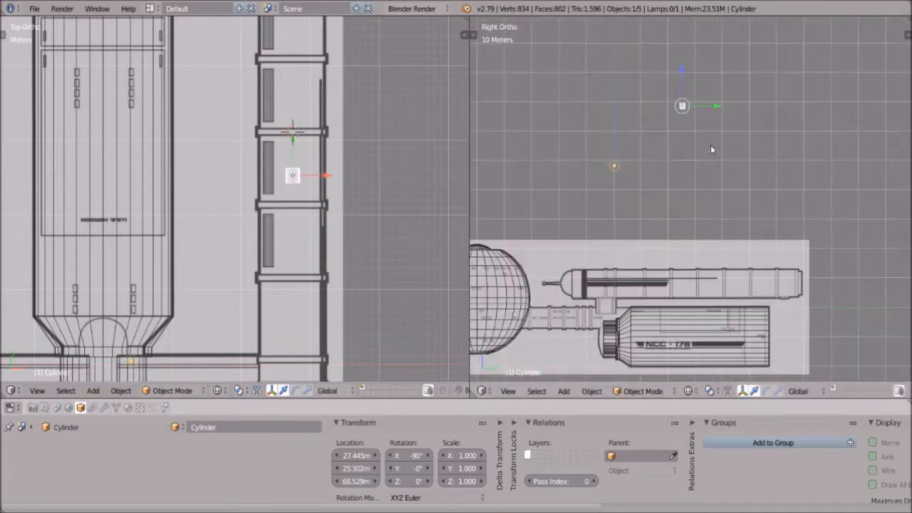
pyautogui.click(729, 205)
# Step: Restore the right orthographic view and move the cylinder inside the side blueprint's nacelle, at about Y 25.45 m and Z 7.38 m
pyautogui.moveTo(730, 205); pyautogui.dragTo(730, 127, button='middle')
pyautogui.click(507, 390)
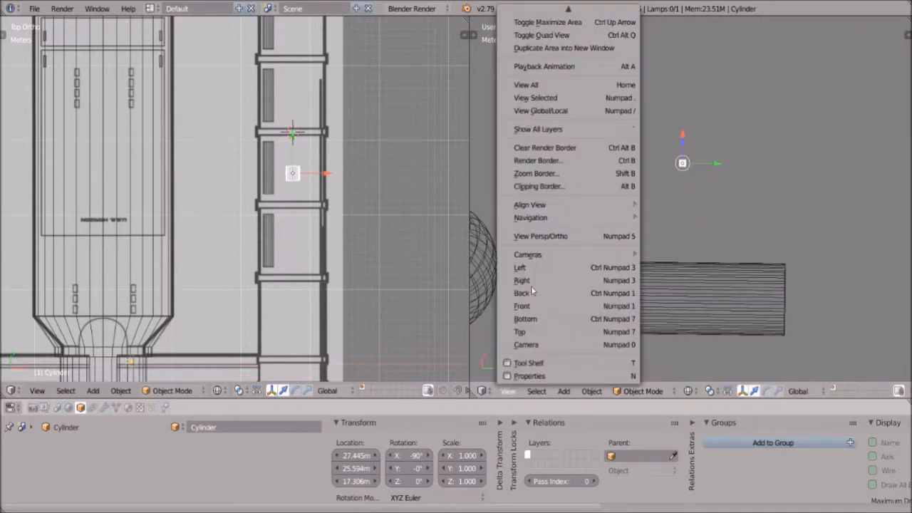
pyautogui.click(531, 279)
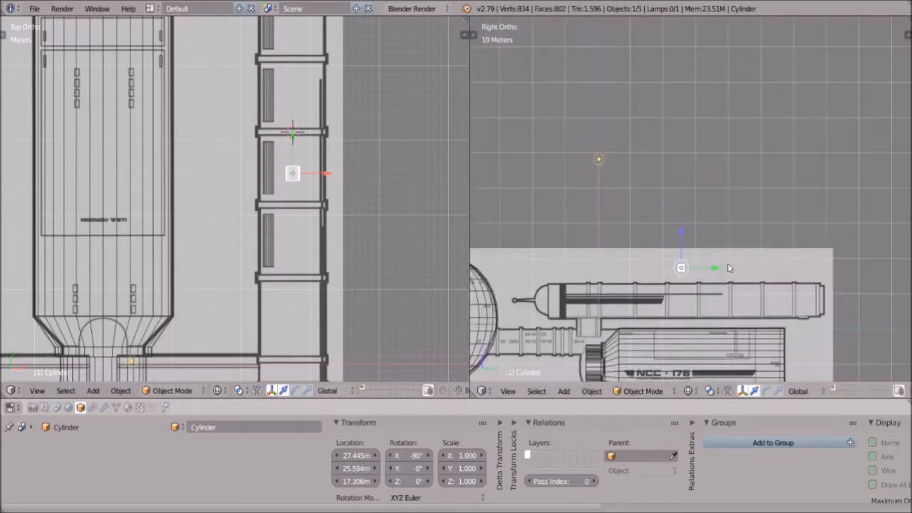
pyautogui.press('g')
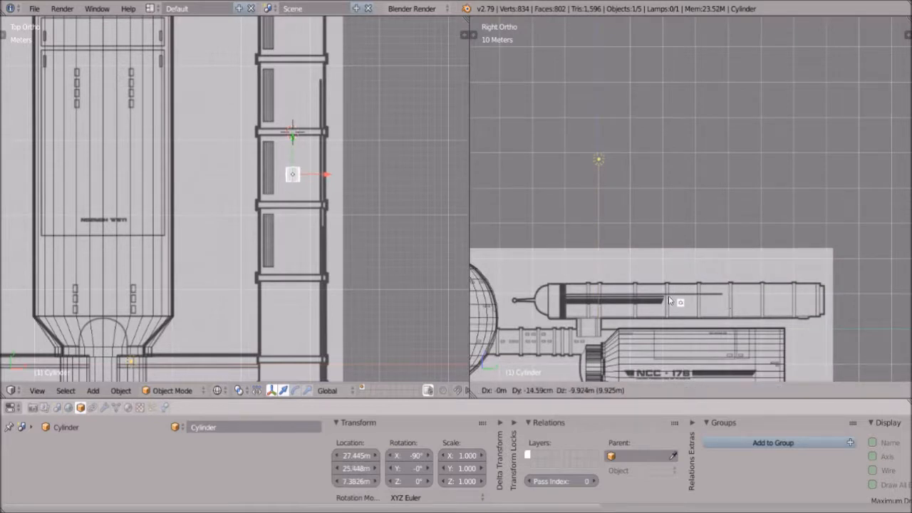
pyautogui.click(519, 270)
# Step: Scale the cylinder to about 4.66 and shift it to about X 27.17 m to match the nacelle in the top view
pyautogui.scroll(2, 325, 207)
pyautogui.press('s')
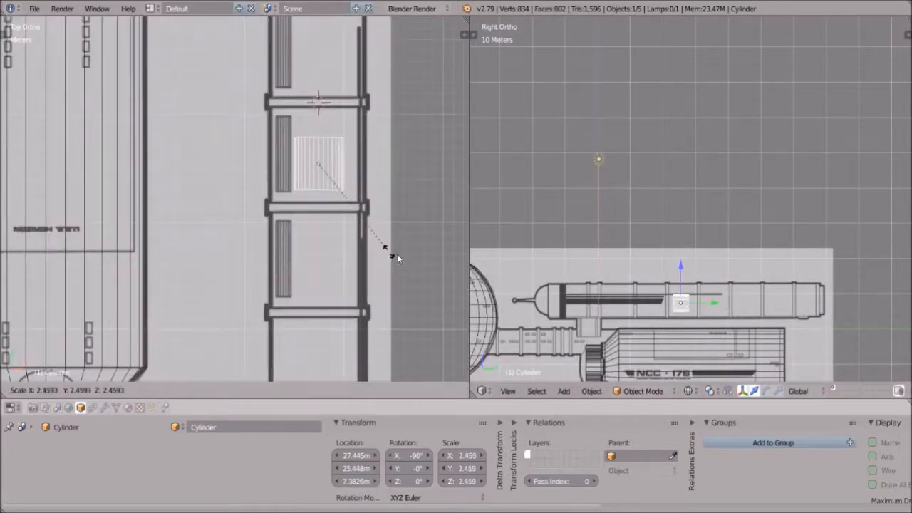
pyautogui.click(395, 256)
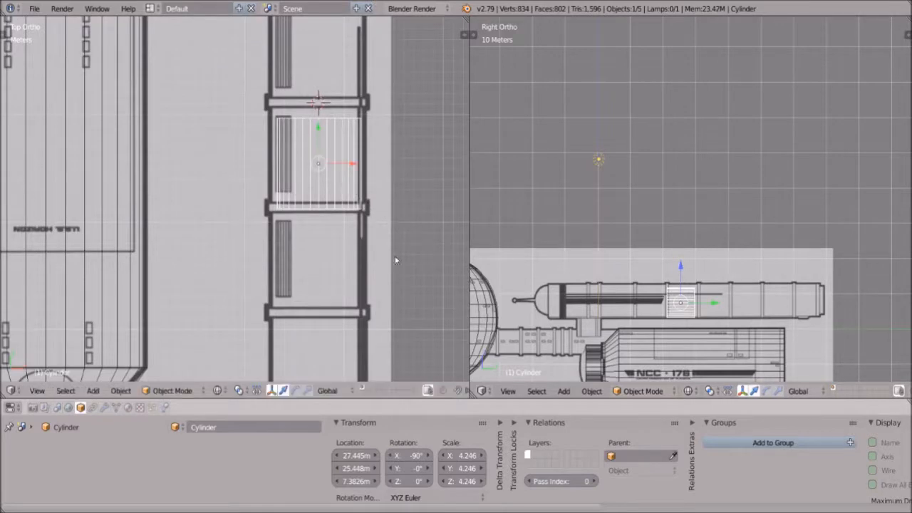
pyautogui.scroll(1, 395, 256)
pyautogui.press('s')
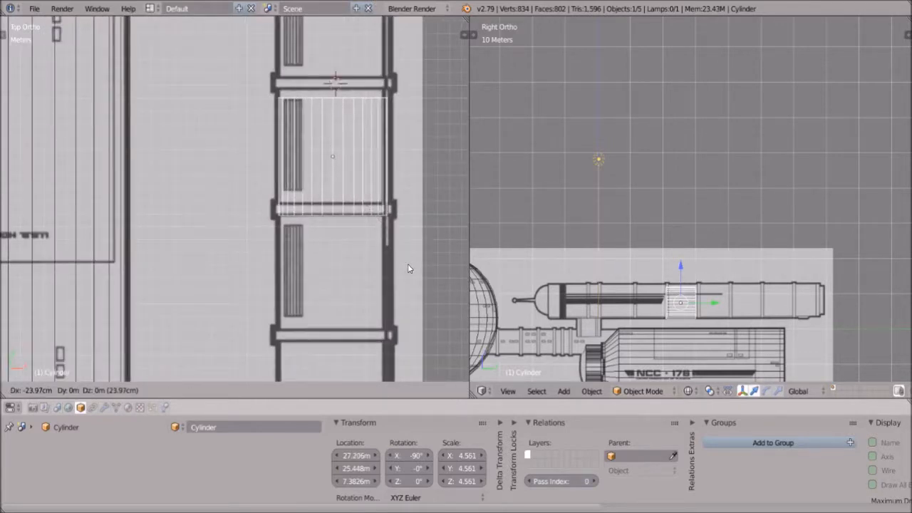
pyautogui.click(411, 265)
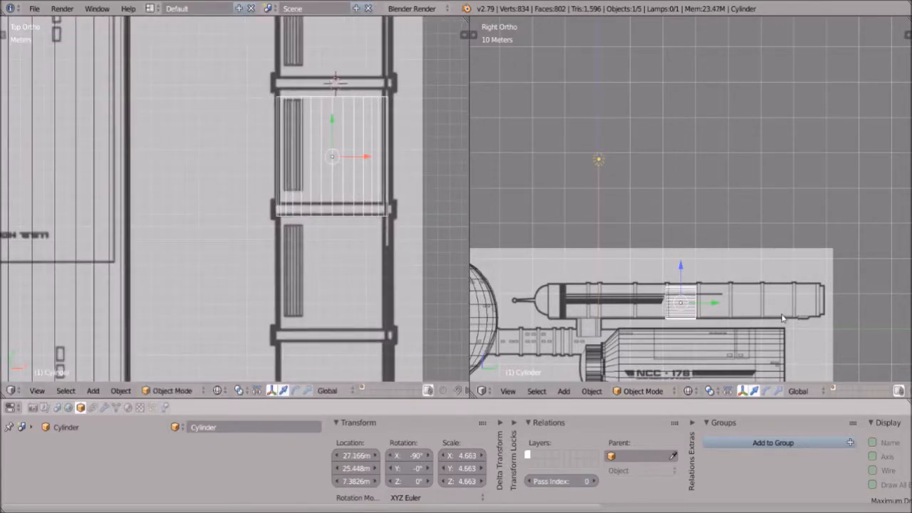
# Step: Raise the cylinder to about Z 7.87 m and scale it to about 4.93 to match the nacelle's height in the side blueprint
pyautogui.keyDown('shift'); pyautogui.moveTo(738, 306); pyautogui.dragTo(737, 222, button='middle'); pyautogui.keyUp('shift')
pyautogui.scroll(1, 737, 222)
pyautogui.scroll(5, 737, 227)
pyautogui.press('g')
pyautogui.press('z')
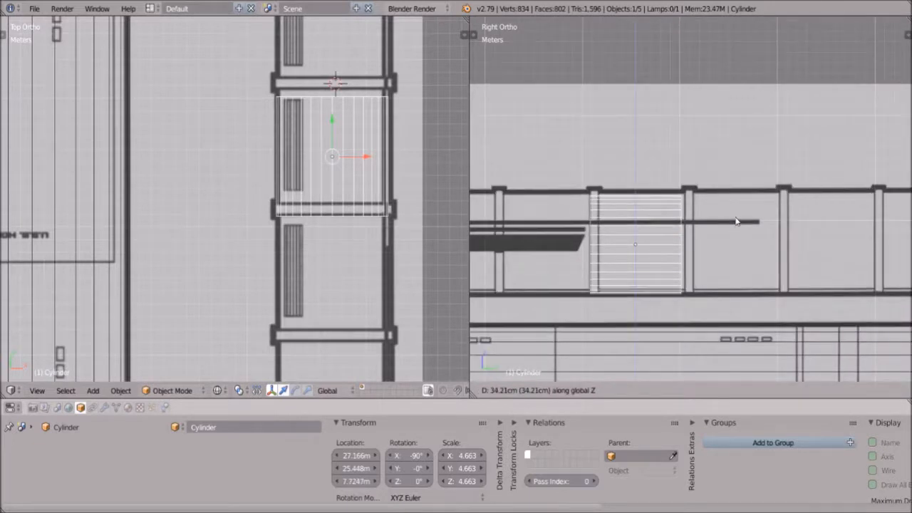
pyautogui.press('s')
pyautogui.click(742, 221)
pyautogui.scroll(-5, 741, 221)
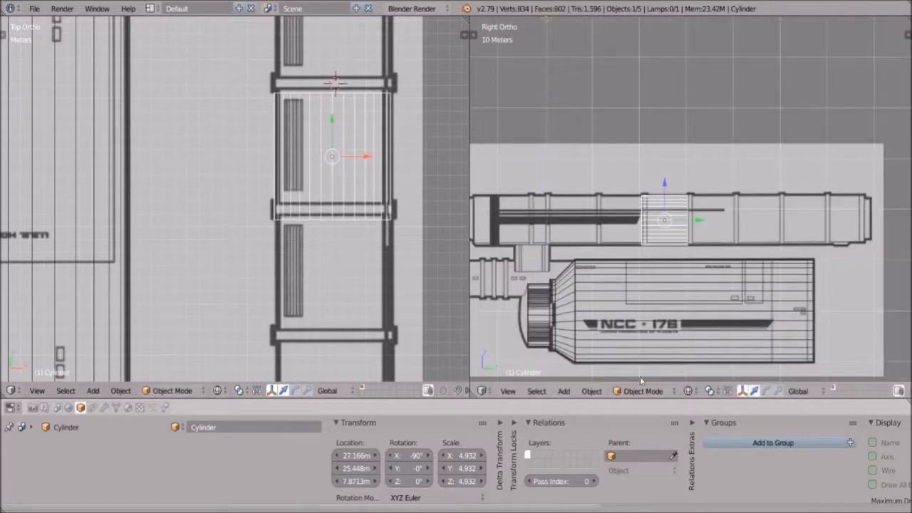
# Step: In Edit Mode, move the cylinder's rear end ring along Y to the nacelle's rear edge
pyautogui.click(653, 394)
pyautogui.click(659, 361)
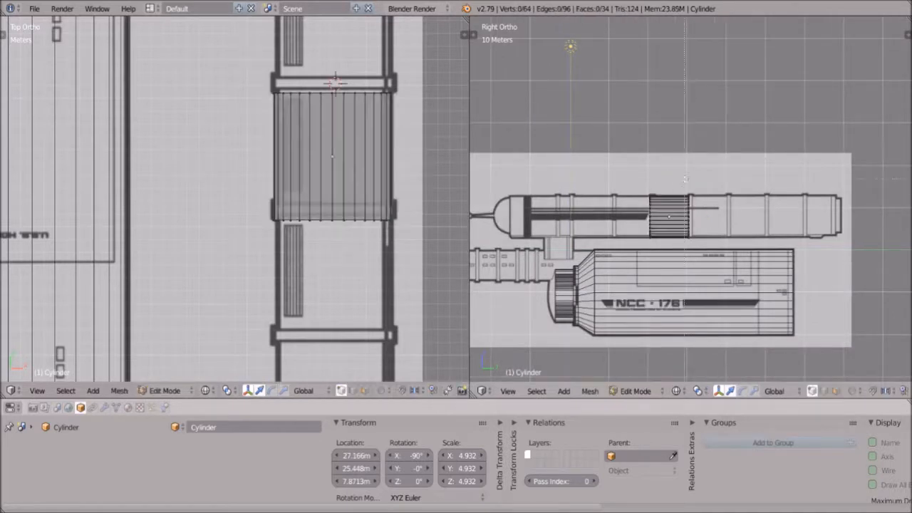
pyautogui.moveTo(702, 265); pyautogui.dragTo(703, 265)
pyautogui.press('g')
pyautogui.press('y')
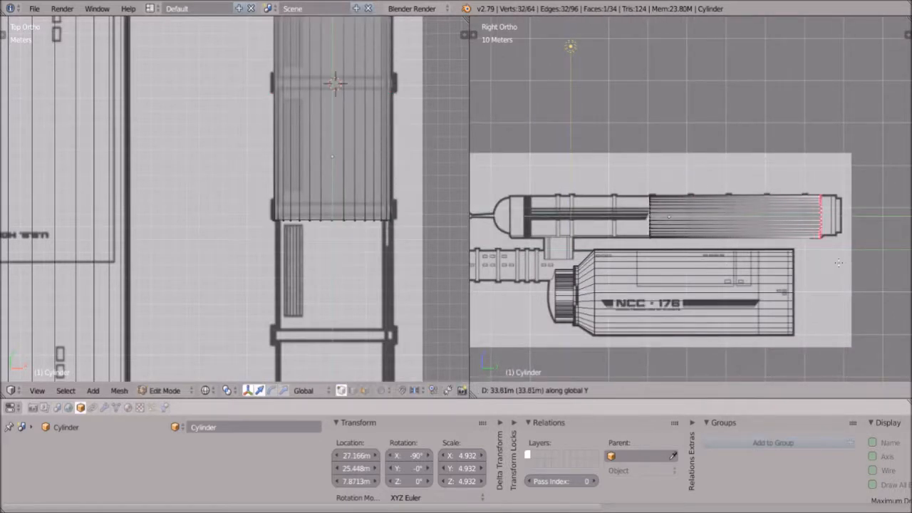
pyautogui.click(845, 263)
# Step: Select only the cylinder's front end ring and move it about -35.75 m along Y to the base of the nacelle's dome
pyautogui.press('a')
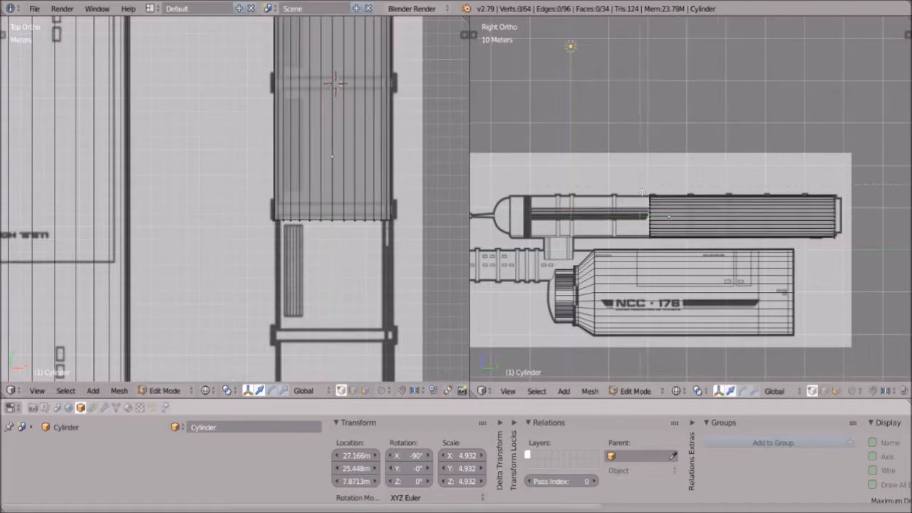
pyautogui.moveTo(666, 248); pyautogui.dragTo(665, 247)
pyautogui.press('g')
pyautogui.press('y')
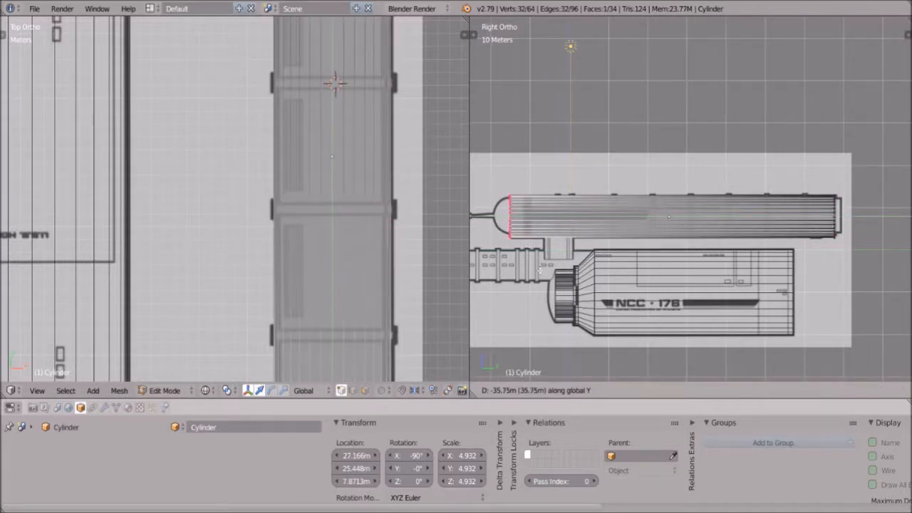
pyautogui.click(542, 270)
# Step: Box-select the nacelle's rear end ring and move it about 0.25 m along Y to line up with the blueprint's step
pyautogui.keyDown('shift'); pyautogui.moveTo(546, 272); pyautogui.dragTo(642, 277, button='middle'); pyautogui.keyUp('shift')
pyautogui.scroll(2, 643, 276)
pyautogui.scroll(-8, 250, 215)
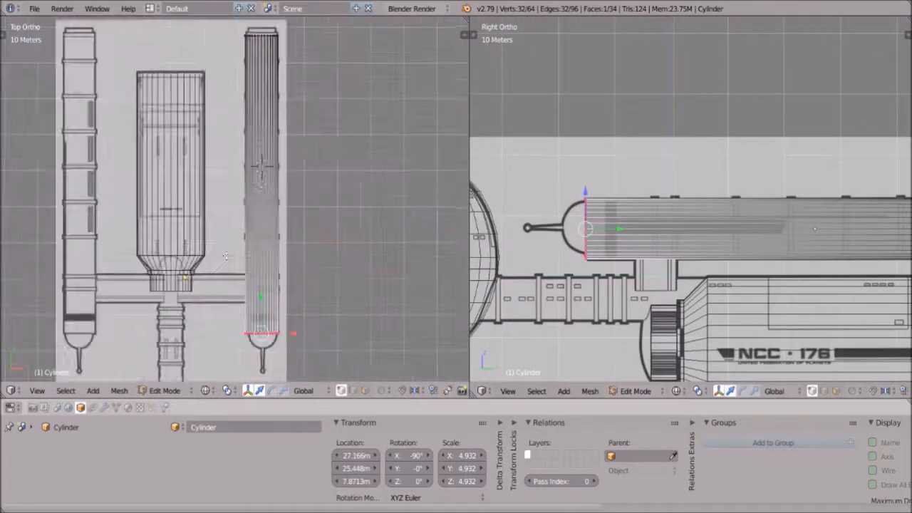
pyautogui.scroll(1, 314, 190)
pyautogui.keyDown('shift'); pyautogui.moveTo(680, 211); pyautogui.dragTo(553, 208, button='middle'); pyautogui.keyUp('shift')
pyautogui.keyDown('shift'); pyautogui.moveTo(863, 243); pyautogui.dragTo(638, 240, button='middle'); pyautogui.keyUp('shift')
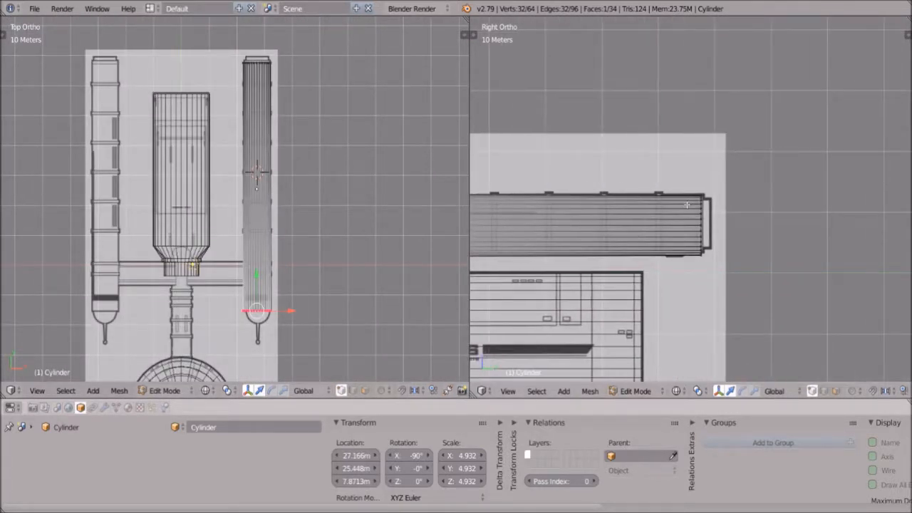
pyautogui.keyDown('shift'); pyautogui.moveTo(686, 205); pyautogui.dragTo(683, 205, button='middle'); pyautogui.keyUp('shift')
pyautogui.press('a')
pyautogui.press('b')
pyautogui.moveTo(688, 174); pyautogui.dragTo(725, 292)
pyautogui.scroll(6, 724, 293)
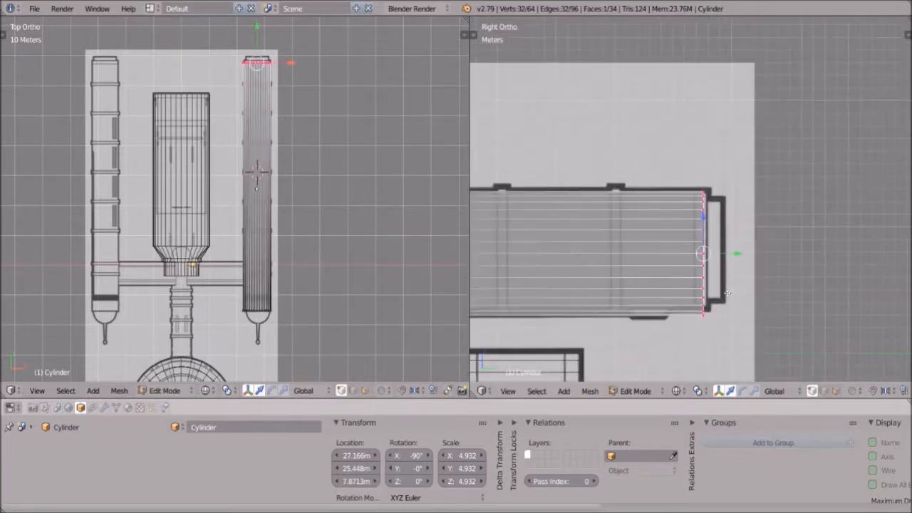
pyautogui.press('g')
pyautogui.press('y')
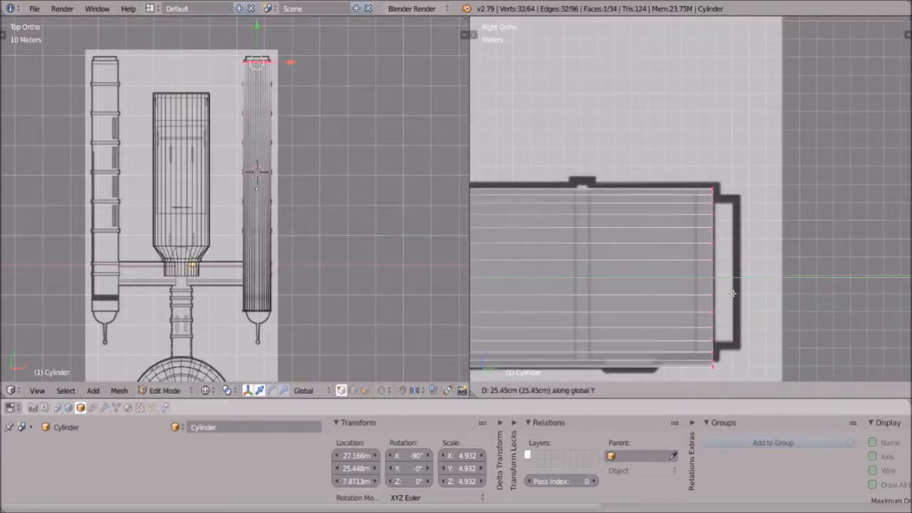
pyautogui.click(730, 295)
# Step: Extrude the nacelle's rear ring in place and scale it inward to match the smaller end cap
pyautogui.scroll(3, 753, 276)
pyautogui.press('e')
pyautogui.press('s')
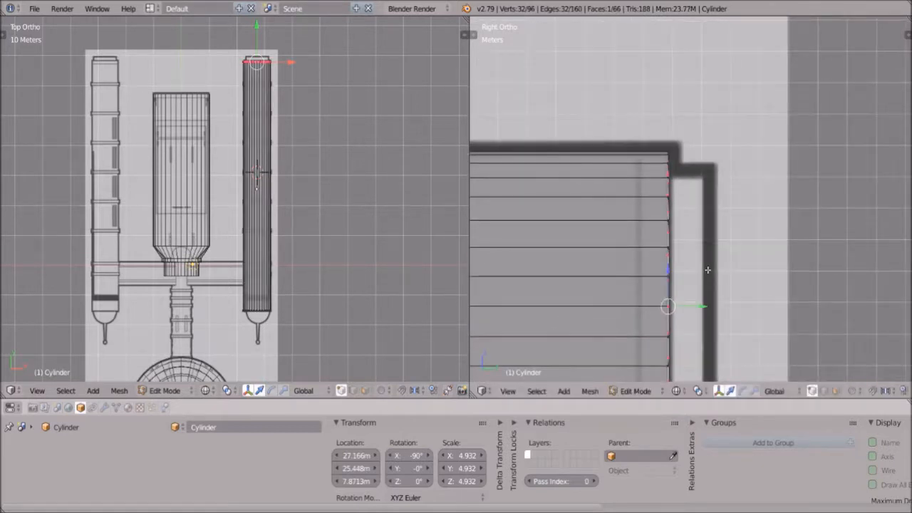
# Step: Extrude the inset ring along Y to the rear edge of the nacelle's end cap
pyautogui.scroll(-1, 707, 270)
pyautogui.press('e')
pyautogui.press('y')
pyautogui.click(743, 270)
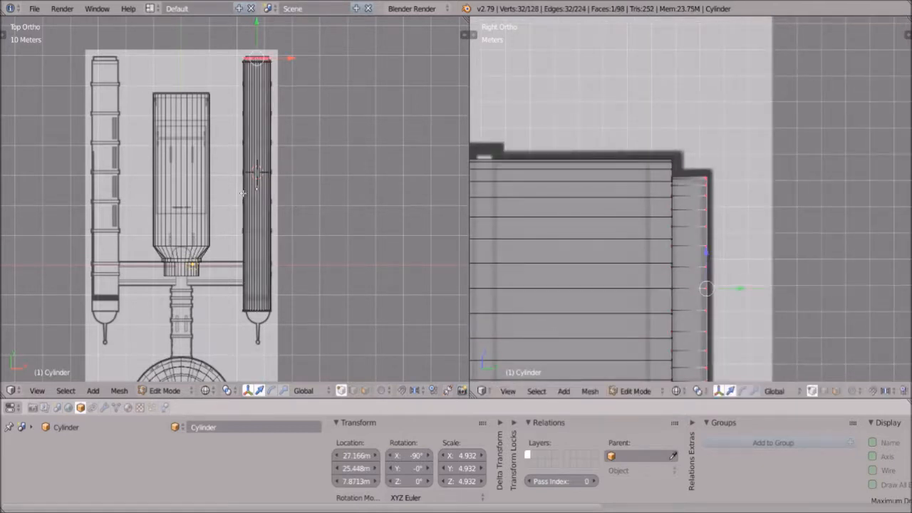
pyautogui.scroll(4, 299, 206)
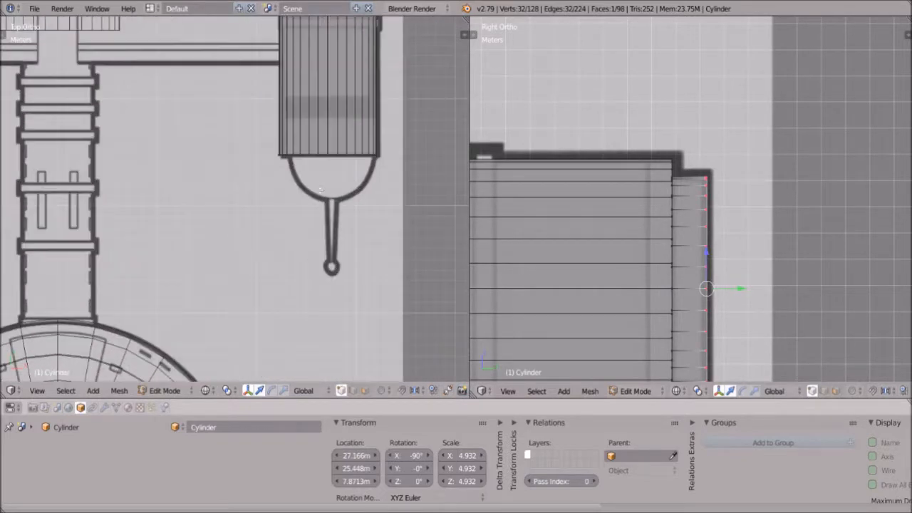
# Step: Deselect the nacelle's vertices and return the nacelle cylinder to Object Mode
pyautogui.scroll(1, 320, 189)
pyautogui.scroll(-4, 334, 163)
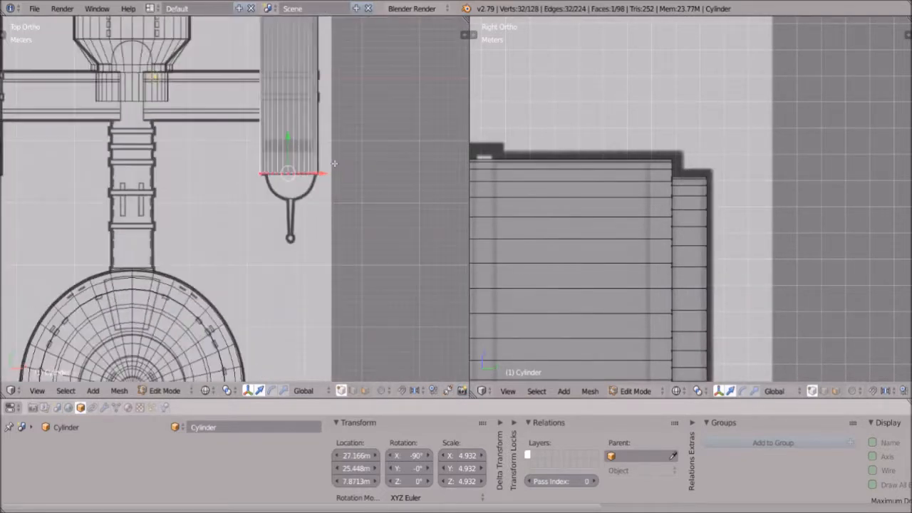
pyautogui.scroll(-6, 531, 246)
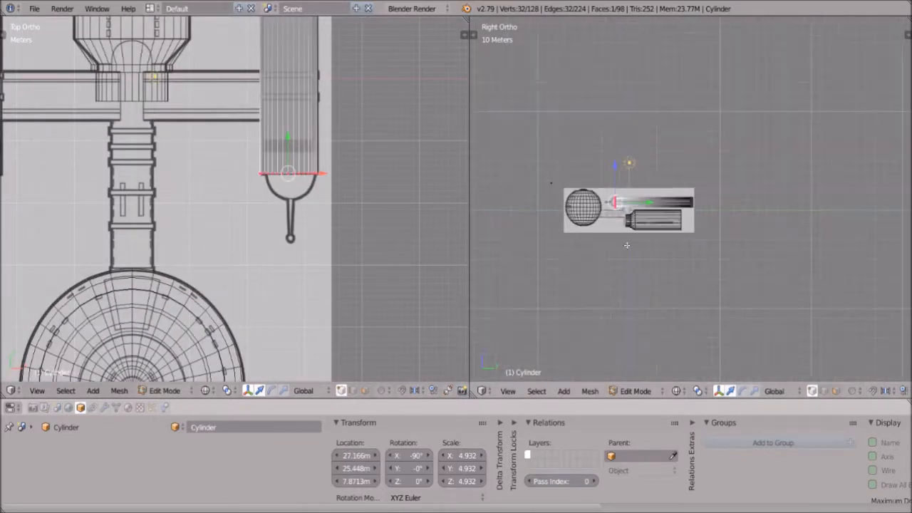
pyautogui.scroll(4, 605, 244)
pyautogui.press('a')
pyautogui.scroll(-3, 226, 363)
pyautogui.click(177, 392)
pyautogui.click(181, 376)
pyautogui.keyDown('shift'); pyautogui.moveTo(340, 207); pyautogui.dragTo(376, 288, button='middle'); pyautogui.keyUp('shift')
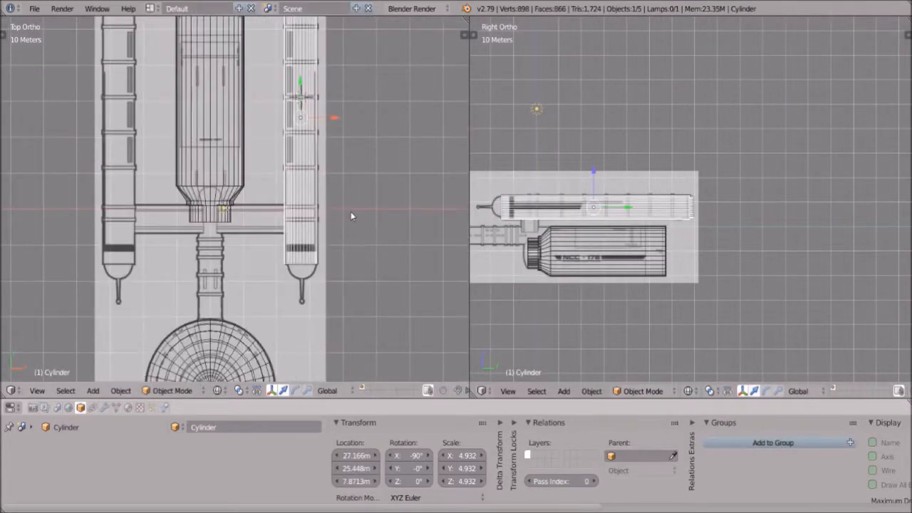
# Step: Duplicate the nacelle along the X axis and set the copy's X location to 0 m on the ship's centerline
pyautogui.hotkey('shift', 'd')
pyautogui.press('x')
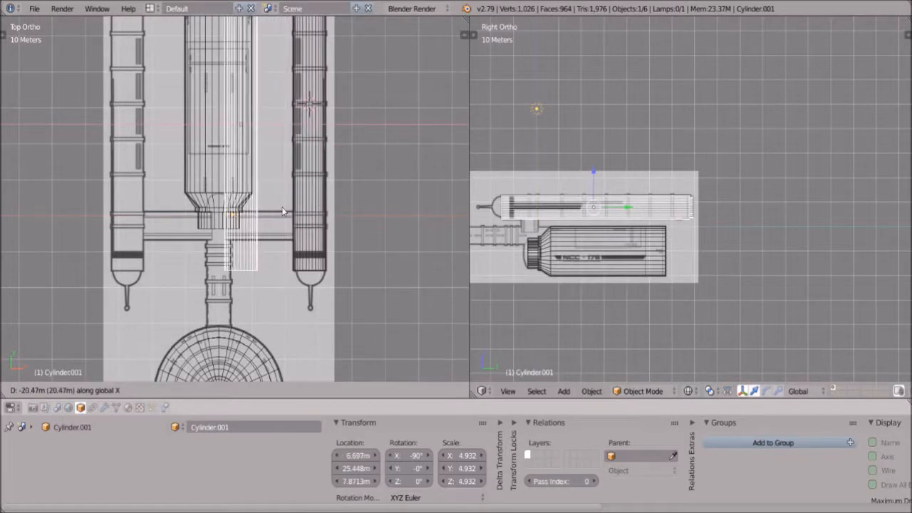
pyautogui.click(274, 278)
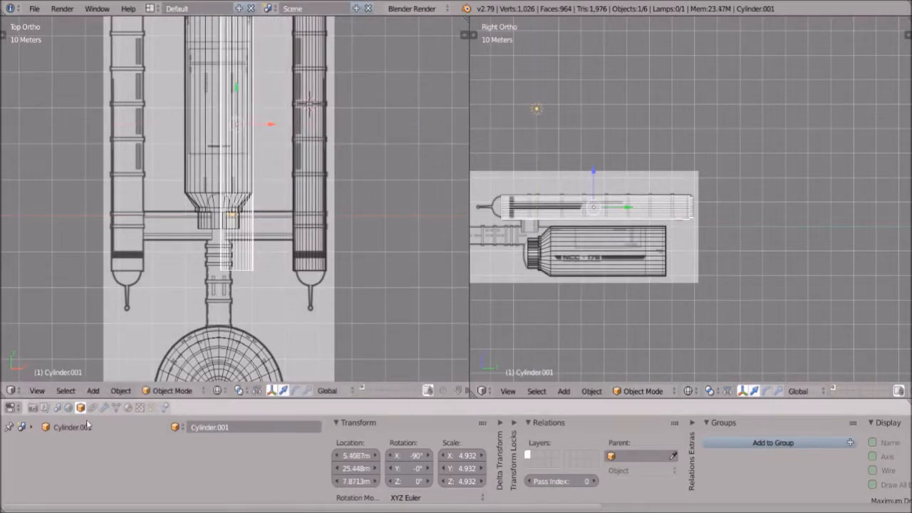
pyautogui.click(351, 455)
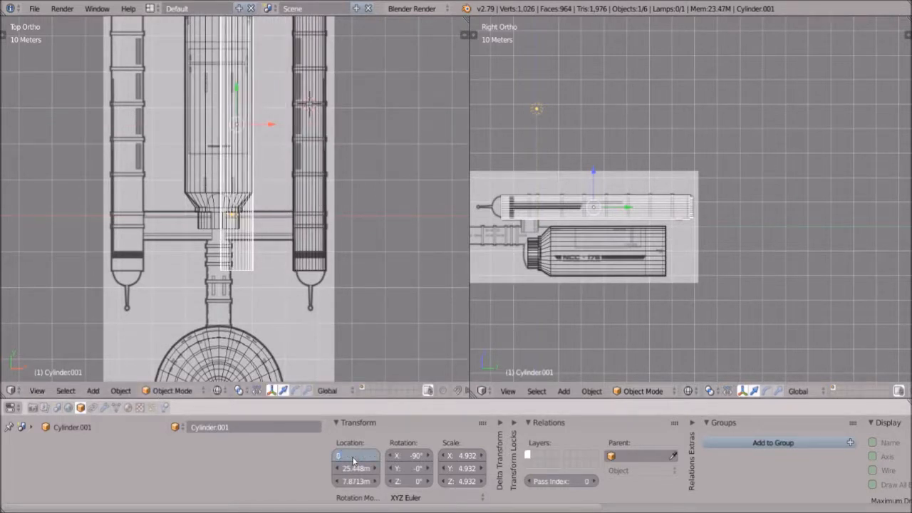
pyautogui.write('0')
pyautogui.press('Return')
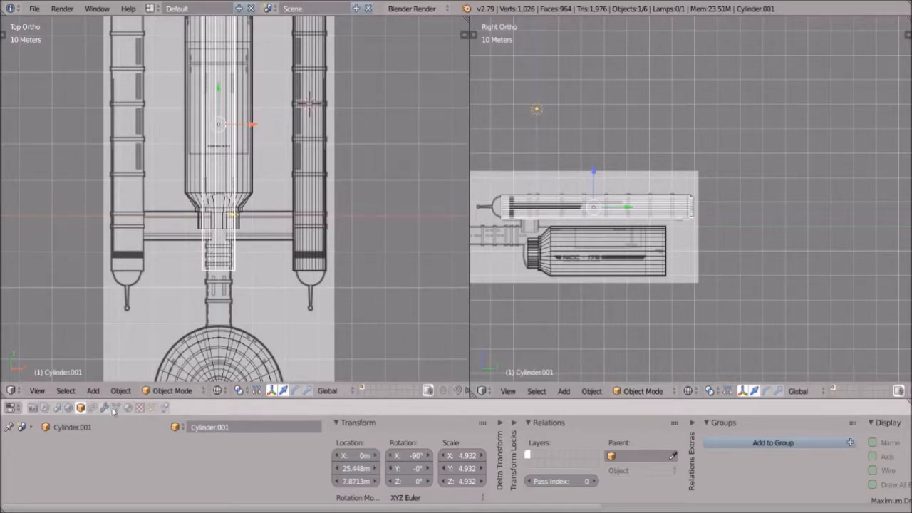
# Step: Add a Mirror modifier across the X axis to the duplicated nacelle
pyautogui.click(105, 408)
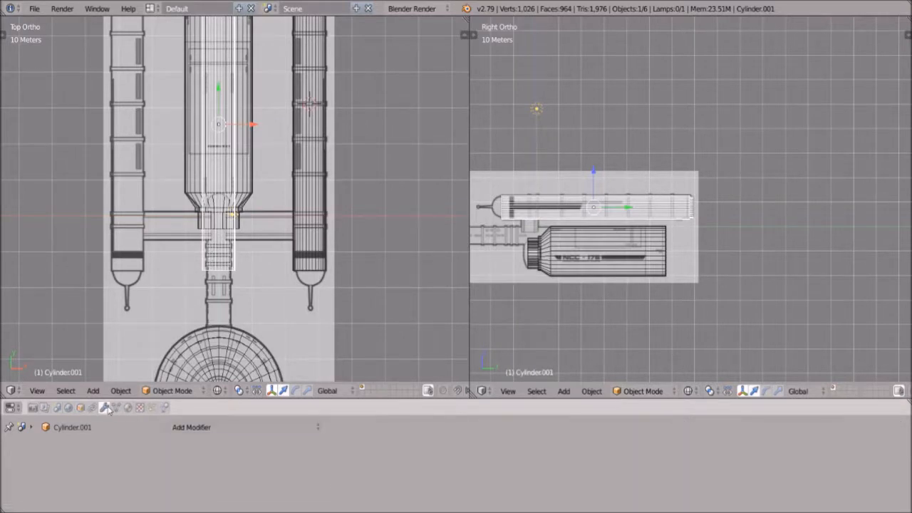
pyautogui.click(216, 426)
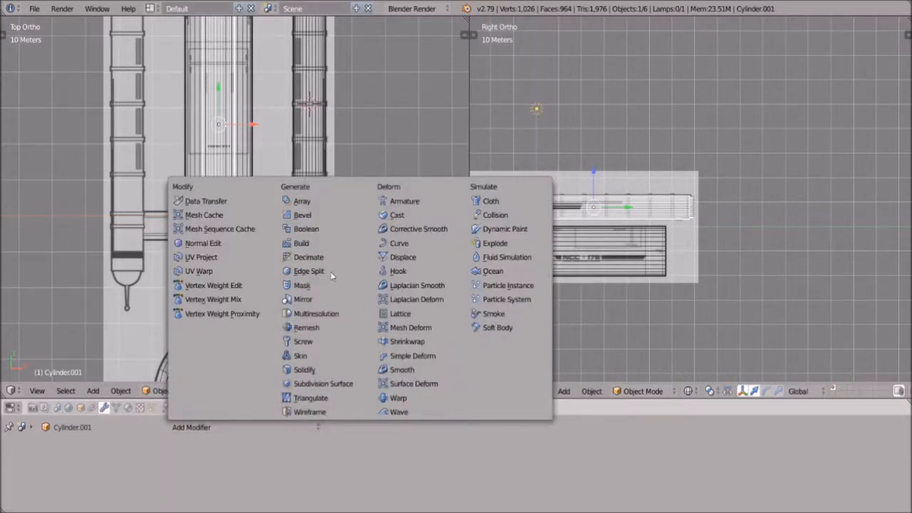
pyautogui.click(314, 305)
pyautogui.scroll(-4, 278, 479)
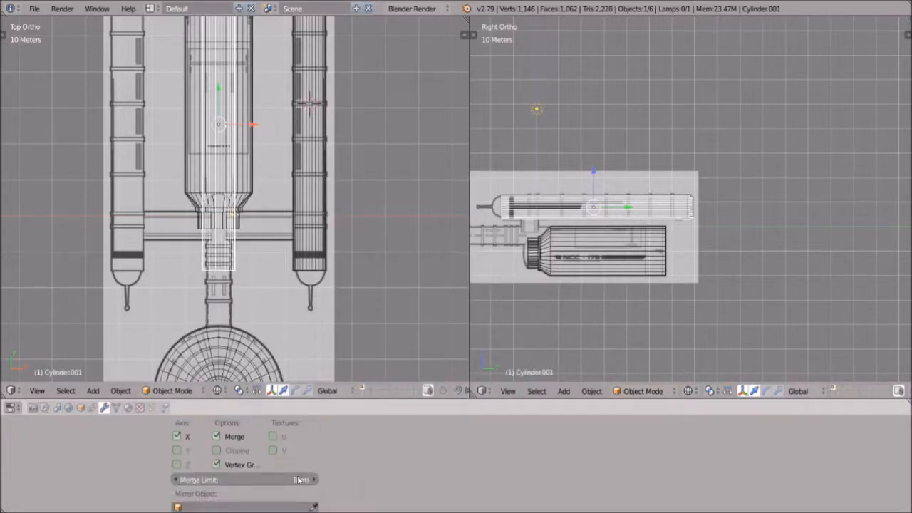
pyautogui.scroll(1, 277, 474)
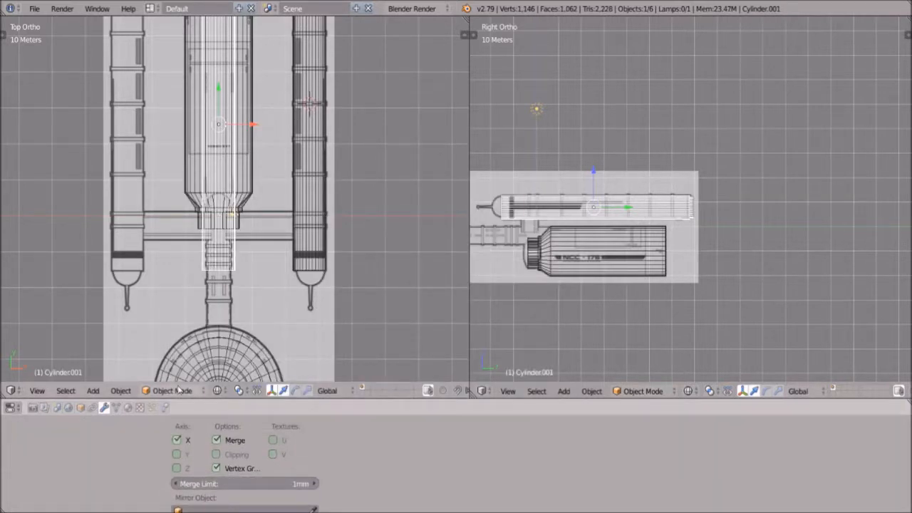
# Step: In Edit Mode, move the duplicate's whole mesh about 27.2 m along X onto the blueprint's nacelle, then return to Object Mode
pyautogui.click(171, 390)
pyautogui.click(171, 361)
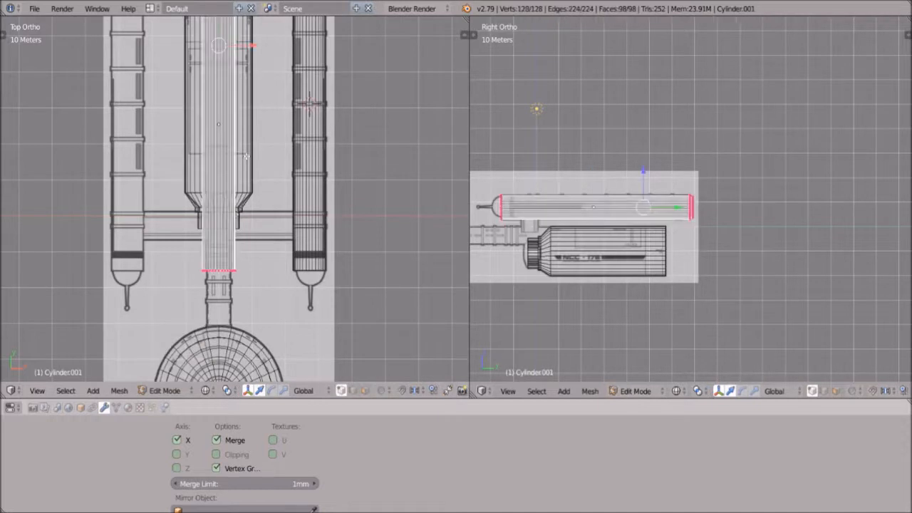
pyautogui.press('g')
pyautogui.press('x')
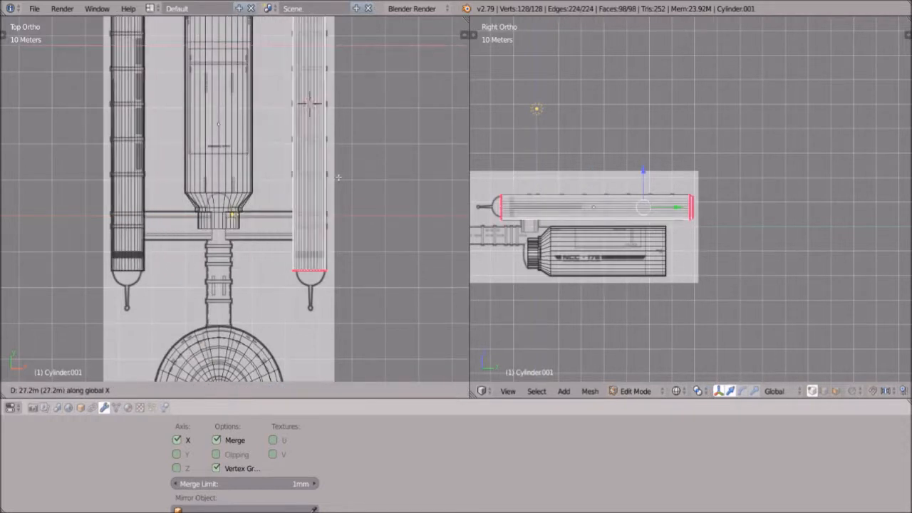
pyautogui.click(335, 177)
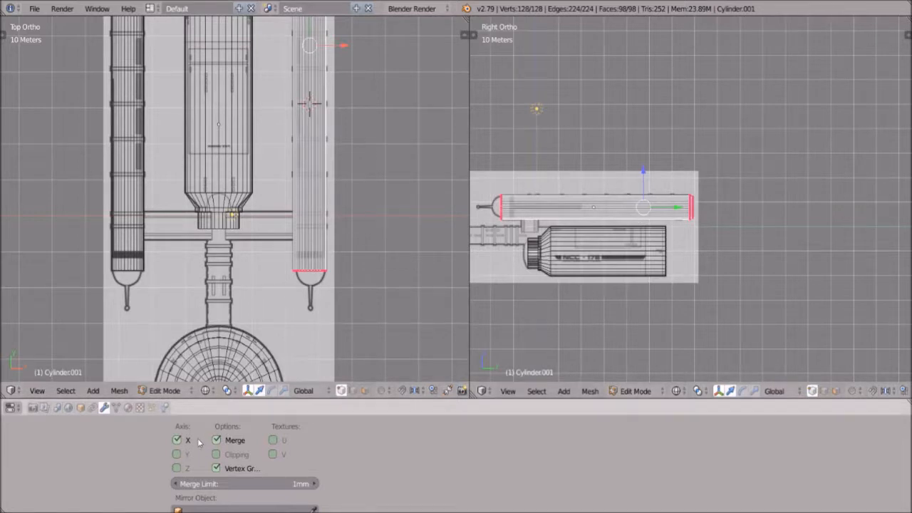
pyautogui.click(175, 390)
pyautogui.click(182, 378)
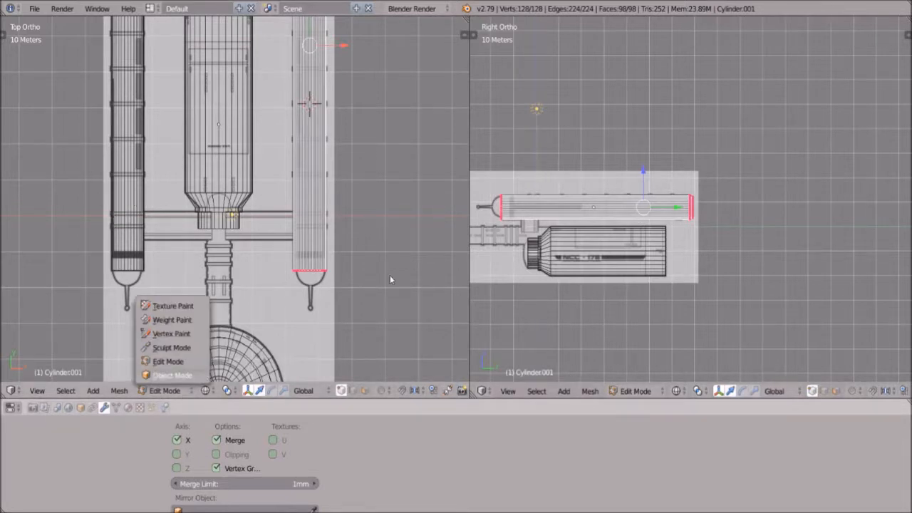
pyautogui.scroll(-4, 407, 265)
pyautogui.scroll(3, 405, 267)
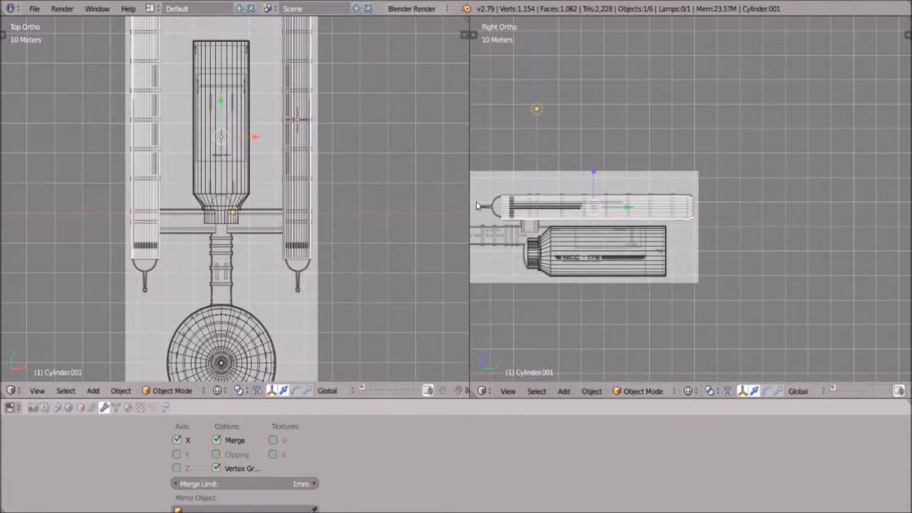
# Step: Switch the side-view viewport to look through the active camera
pyautogui.click(483, 390)
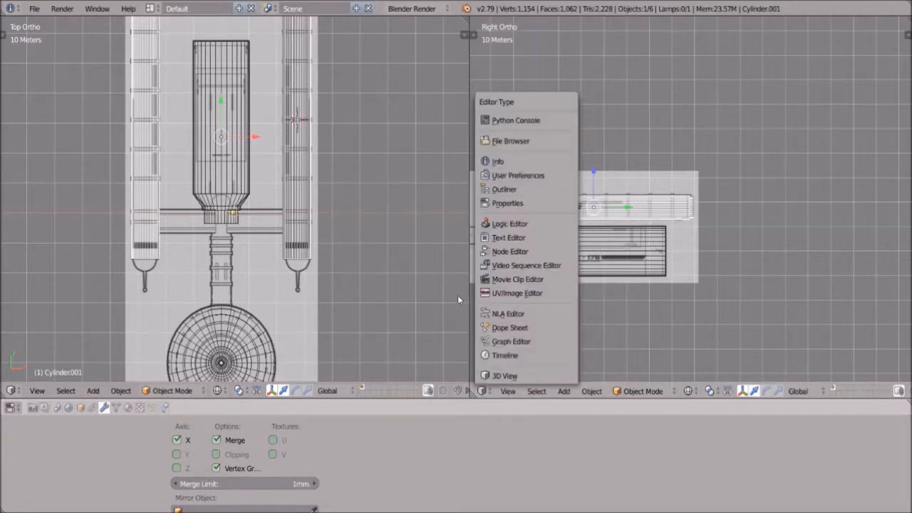
pyautogui.click(508, 391)
pyautogui.click(531, 345)
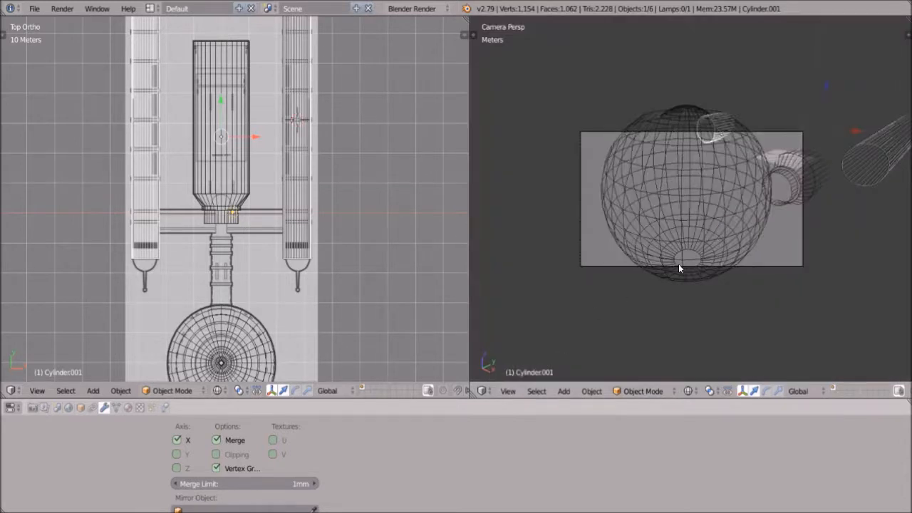
# Step: Select the camera in the top view and move it about 4.3 m along X and 5.3 m along Y
pyautogui.scroll(-4, 325, 329)
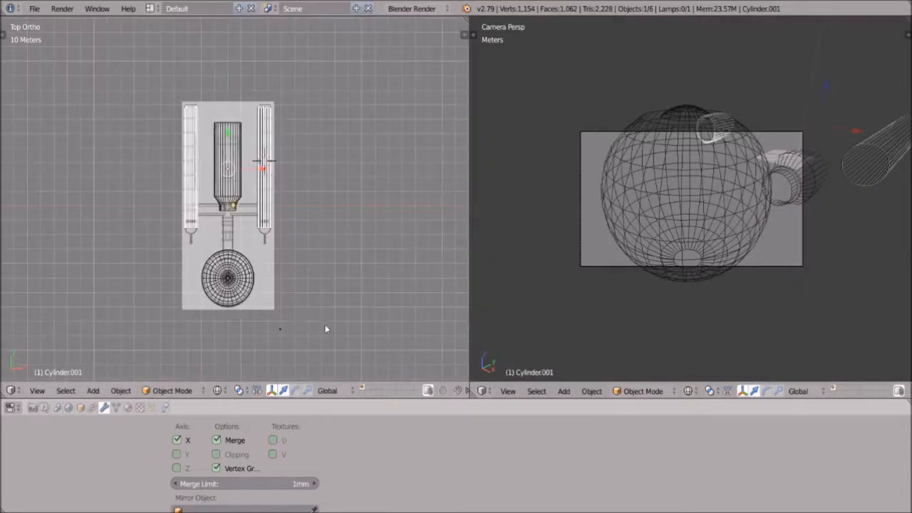
pyautogui.rightClick(280, 330)
pyautogui.press('g')
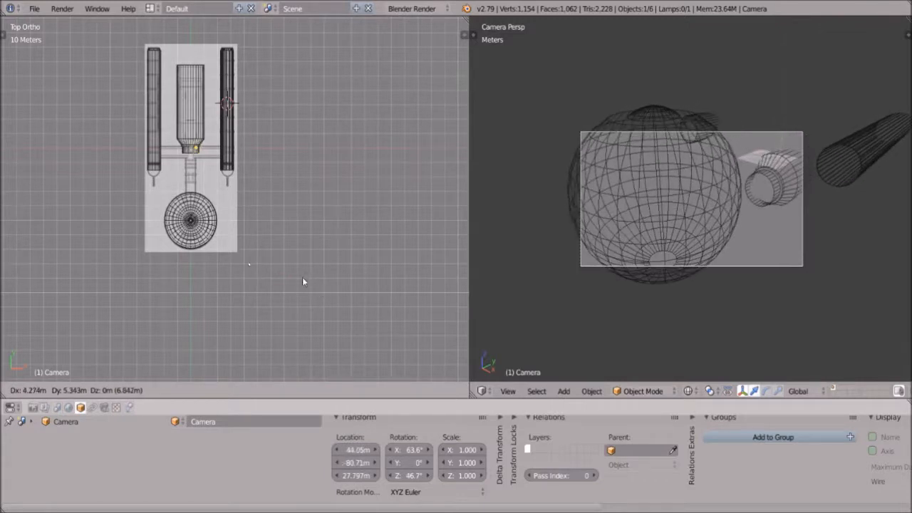
pyautogui.click(302, 281)
pyautogui.scroll(1, 264, 464)
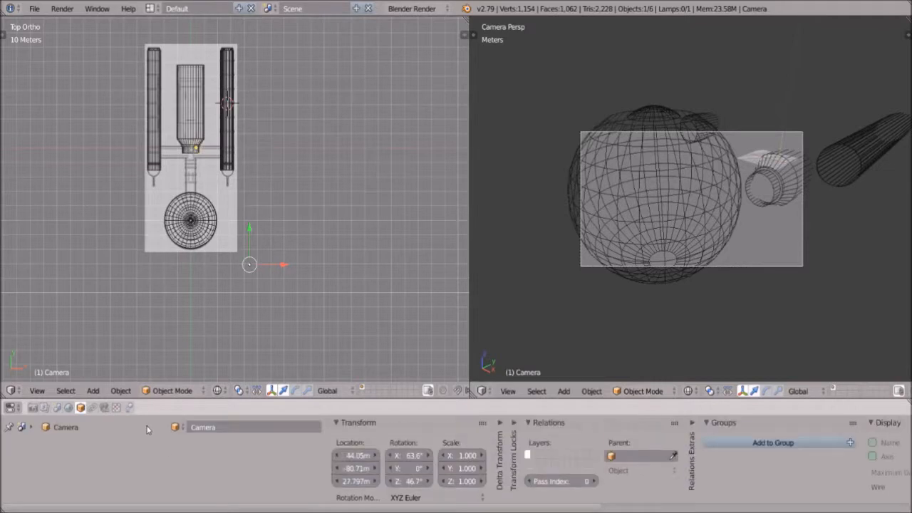
# Step: Move the camera about 7.1 m along X and -5 m along Y, and set its lens clipping end to 180 m
pyautogui.click(104, 407)
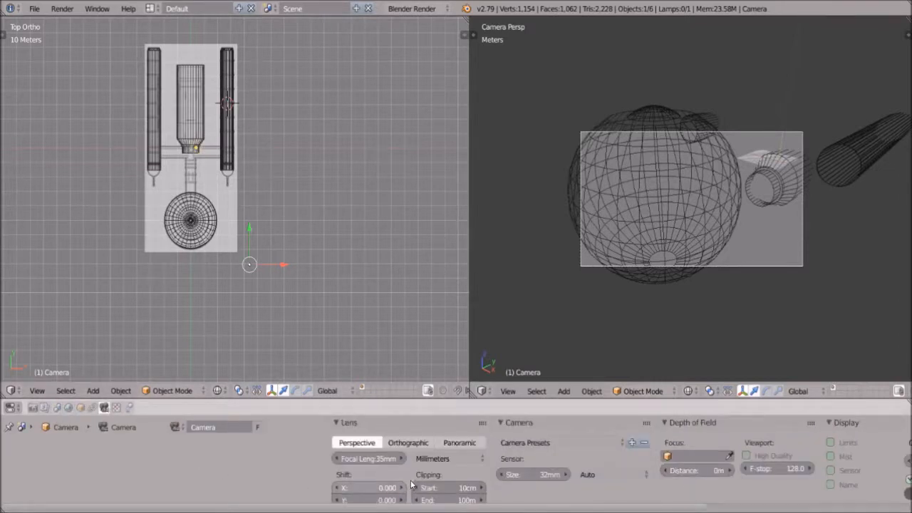
pyautogui.scroll(-1, 411, 484)
pyautogui.scroll(1, 389, 462)
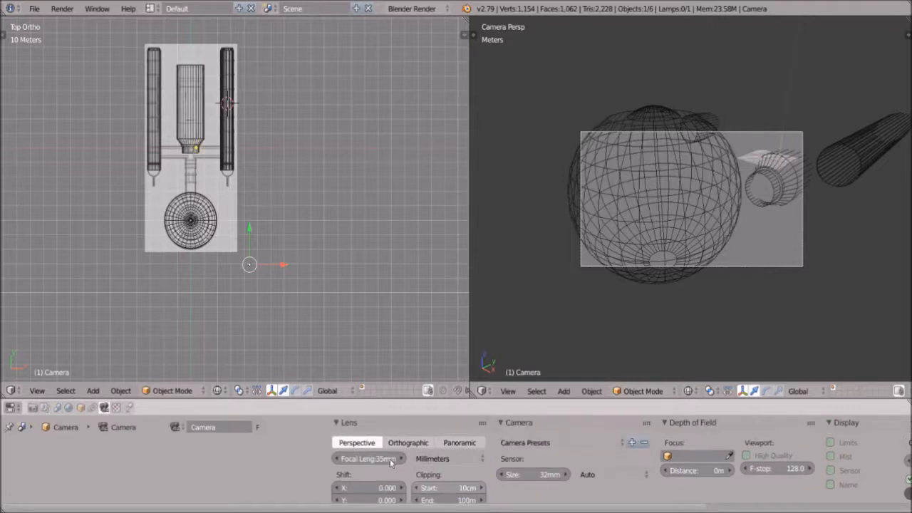
pyautogui.scroll(-1, 482, 461)
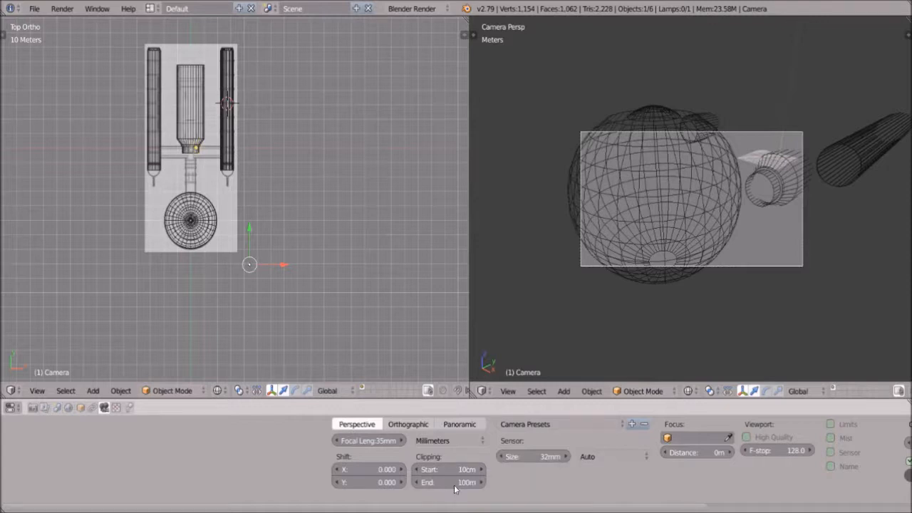
pyautogui.press('g')
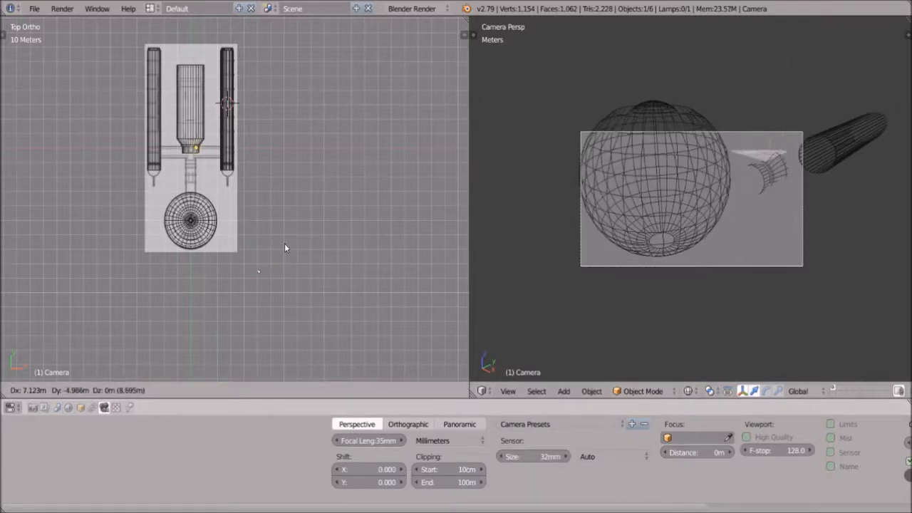
pyautogui.click(284, 247)
pyautogui.moveTo(476, 485); pyautogui.dragTo(531, 484)
# Step: Move the camera about 15.7 m along X and -3.2 m along Y, then shift it upward in its own view to frame the ship
pyautogui.press('g')
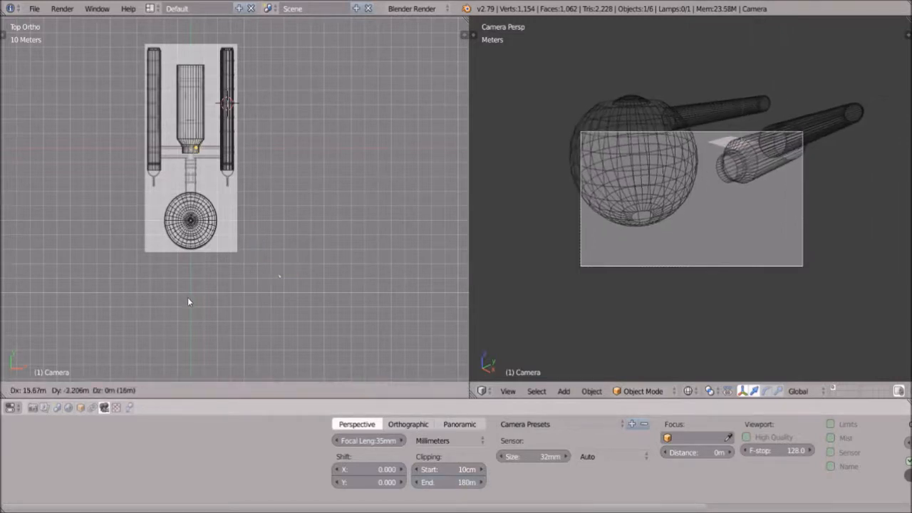
pyautogui.click(188, 300)
pyautogui.press('g')
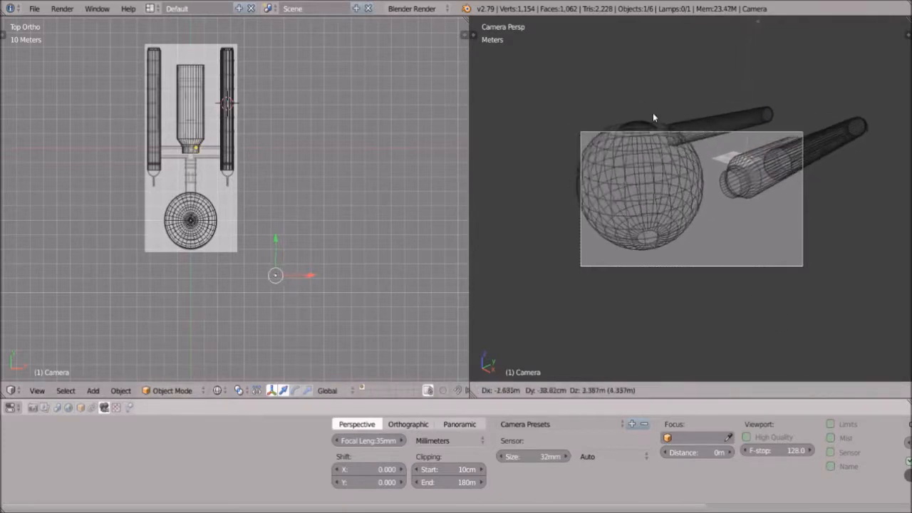
pyautogui.click(487, 246)
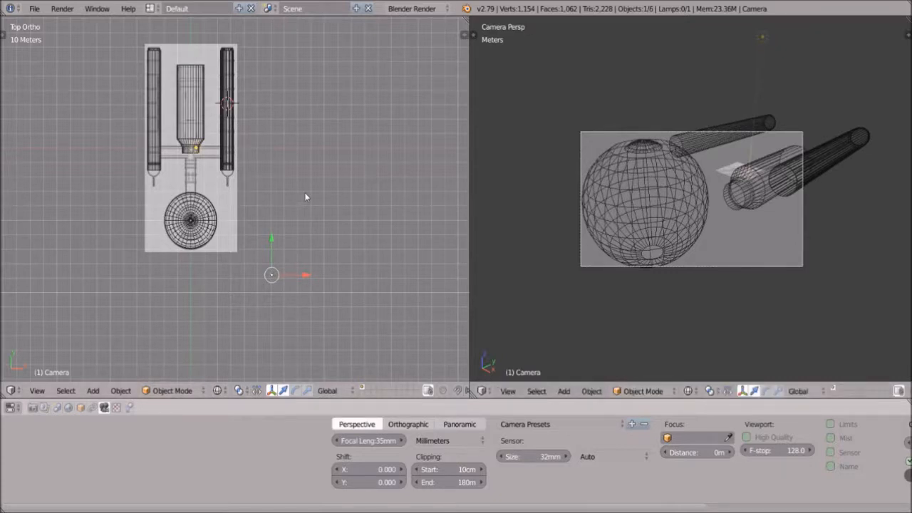
# Step: Render a test image from the camera and close the render result
pyautogui.press('F12')
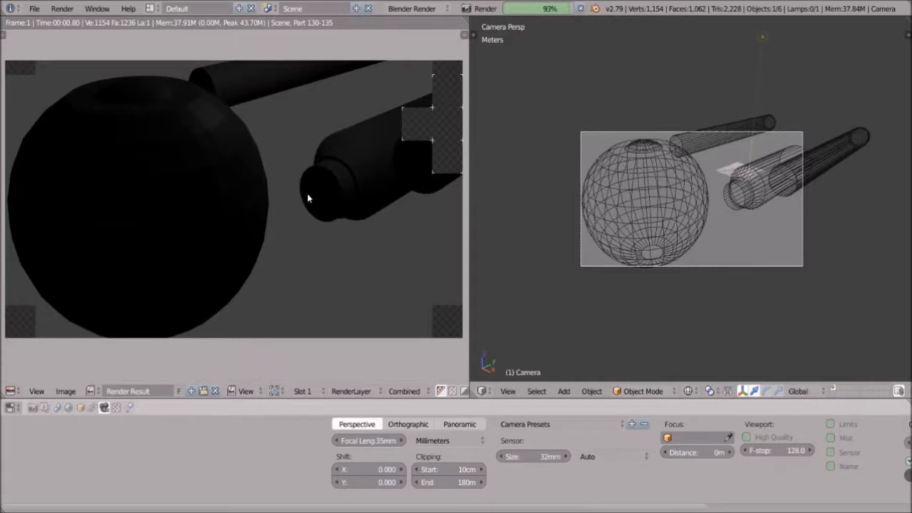
pyautogui.press('Escape')
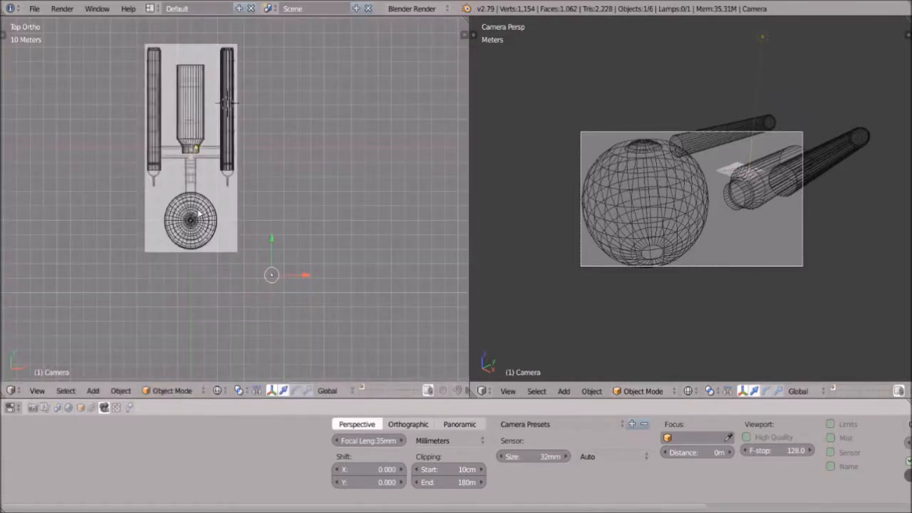
# Step: Enable ambient occlusion in the world settings and preview the camera view with rendered shading
pyautogui.click(69, 407)
pyautogui.click(675, 424)
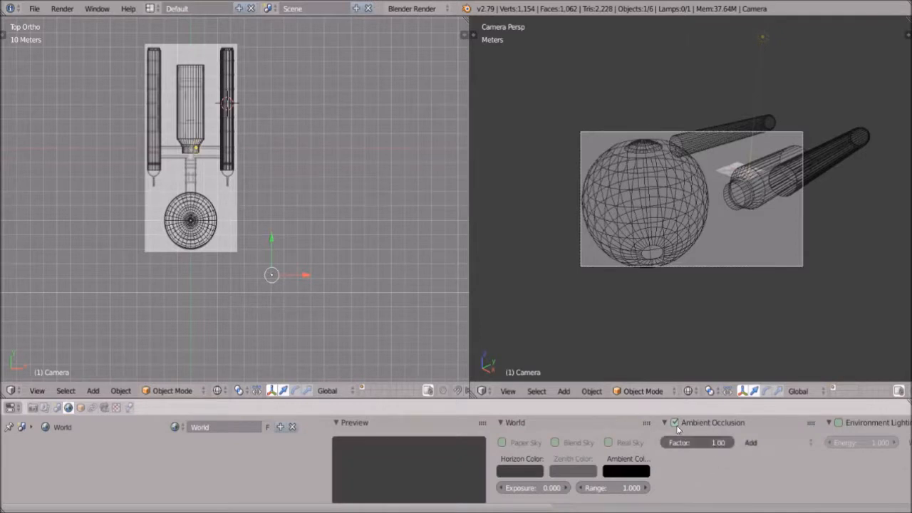
pyautogui.click(689, 391)
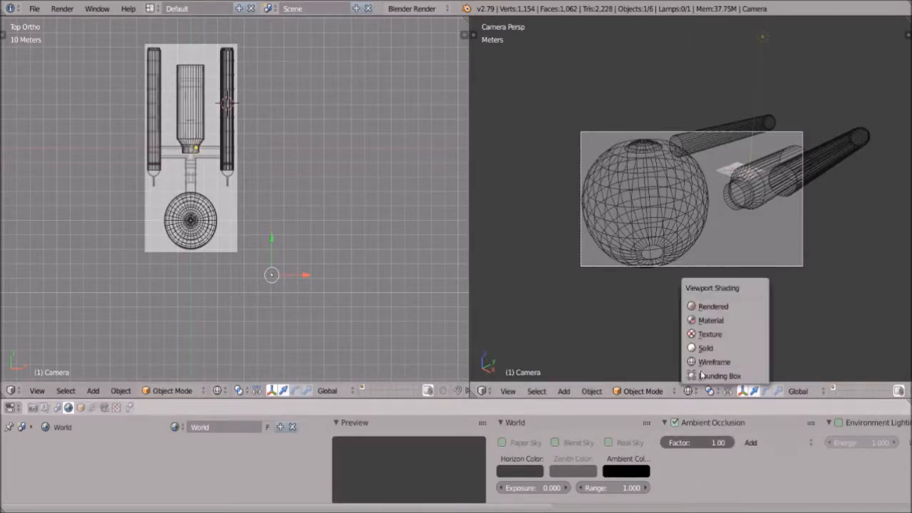
pyautogui.click(712, 307)
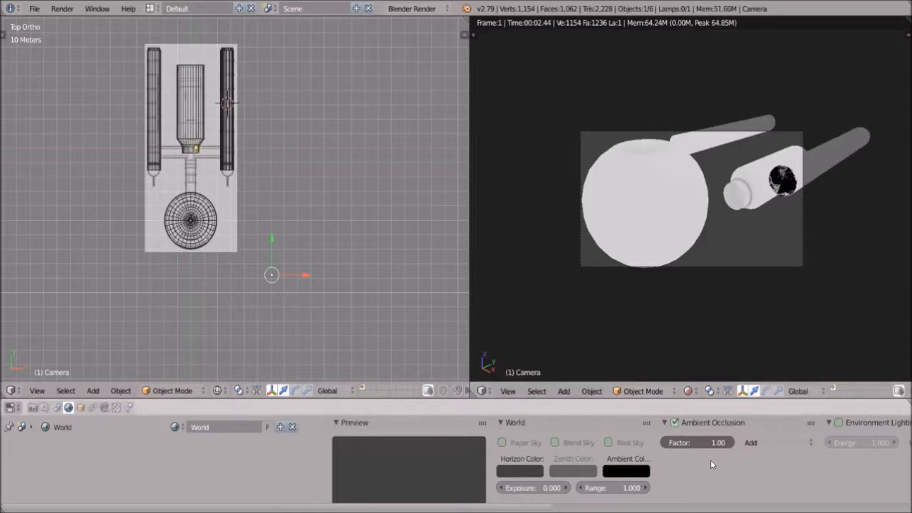
# Step: Replace the world's ambient occlusion with environment lighting and enable indirect lighting
pyautogui.moveTo(724, 464); pyautogui.dragTo(545, 463, button='middle')
pyautogui.click(656, 423)
pyautogui.click(494, 423)
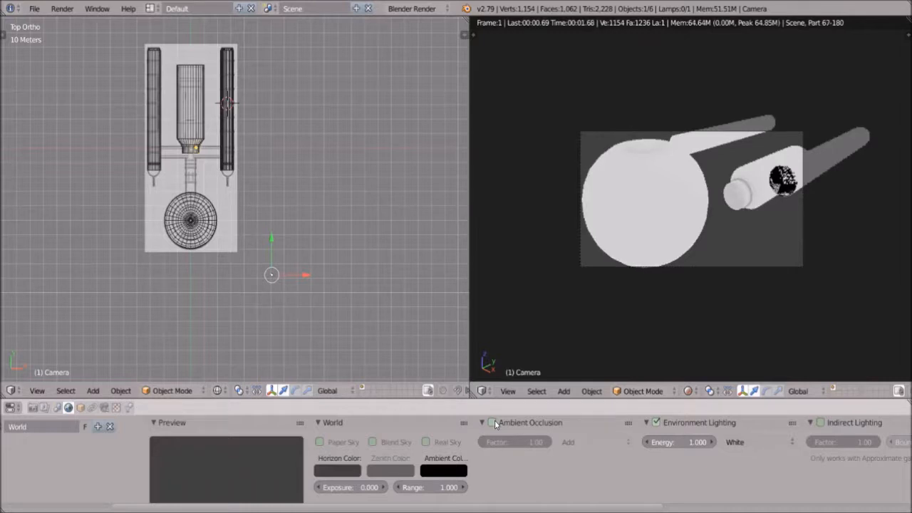
pyautogui.click(820, 423)
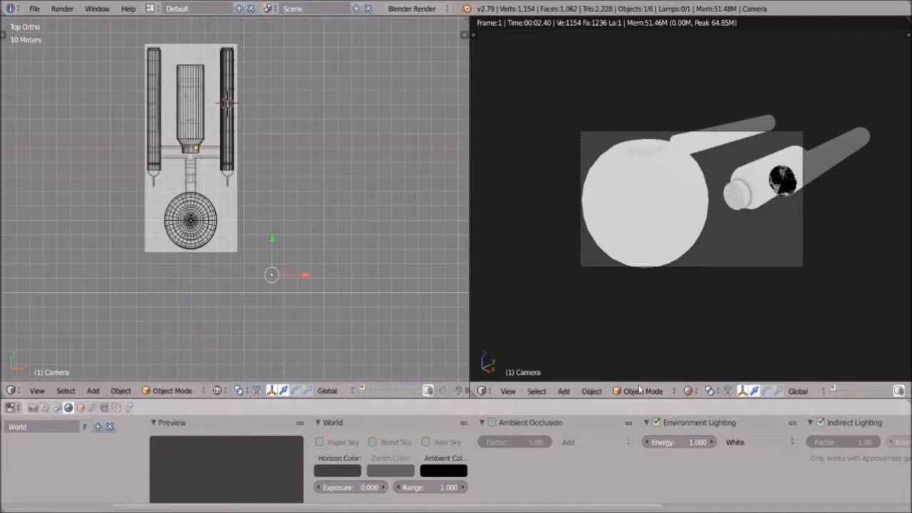
# Step: Return the camera viewport to wireframe shading and switch it to the right orthographic view
pyautogui.click(688, 391)
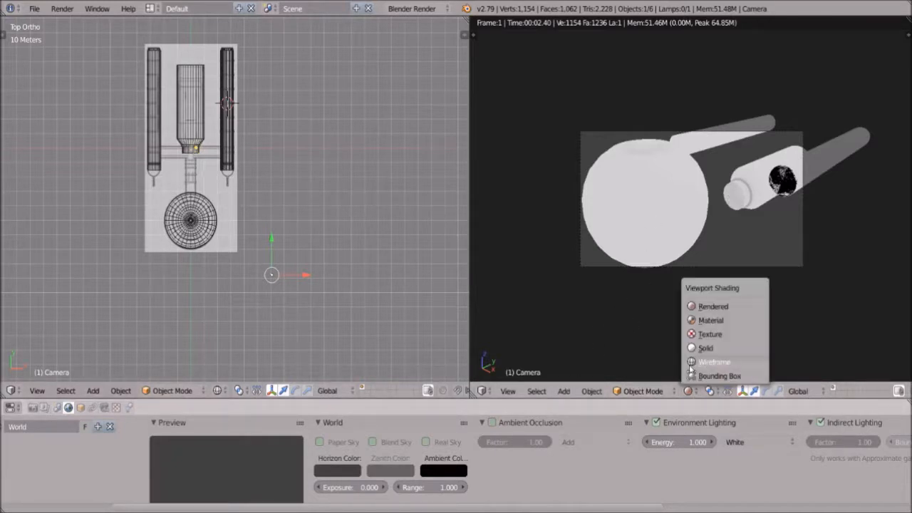
pyautogui.click(713, 362)
pyautogui.click(508, 391)
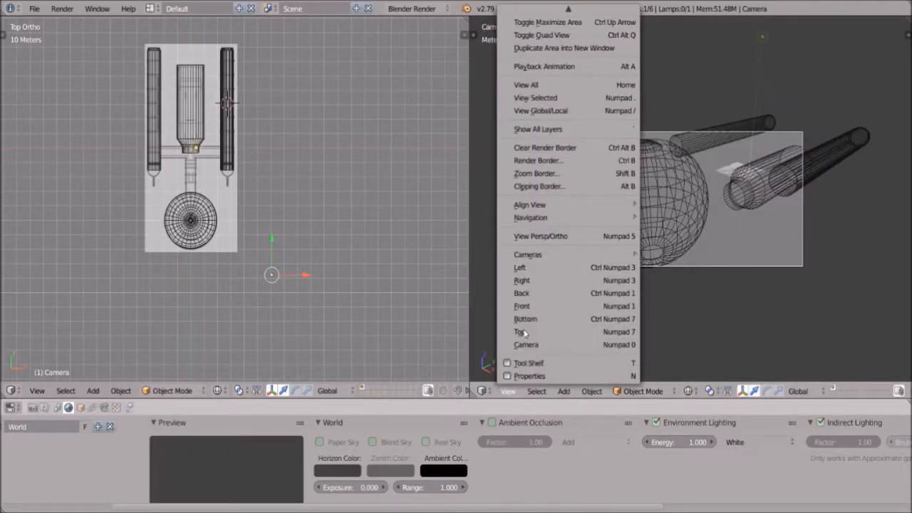
pyautogui.click(756, 302)
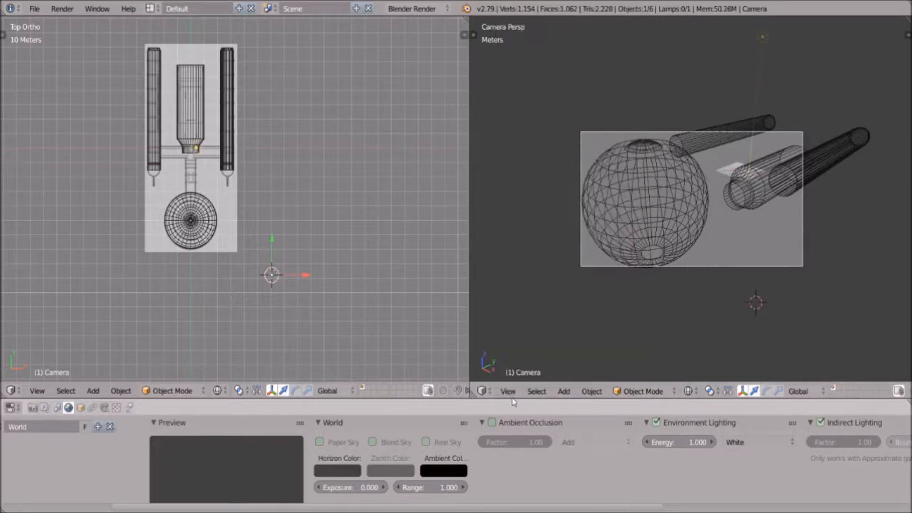
pyautogui.click(671, 391)
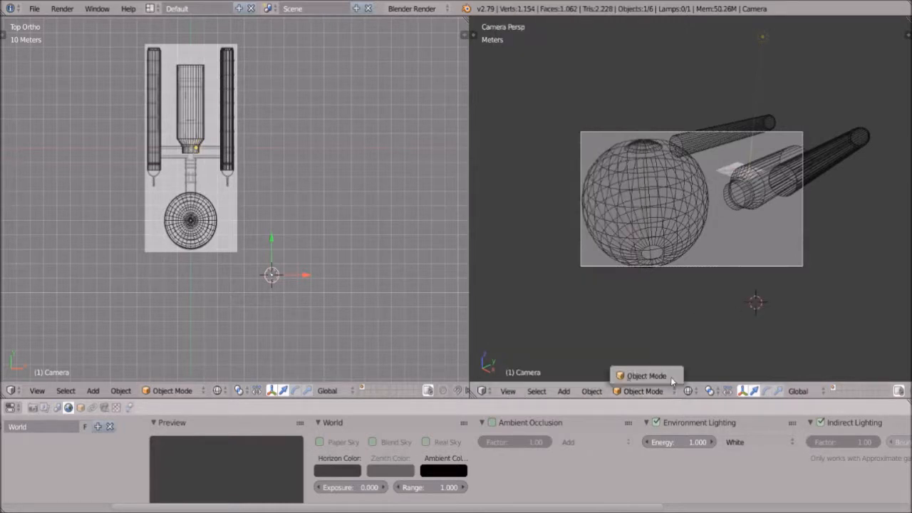
pyautogui.click(508, 391)
pyautogui.click(491, 391)
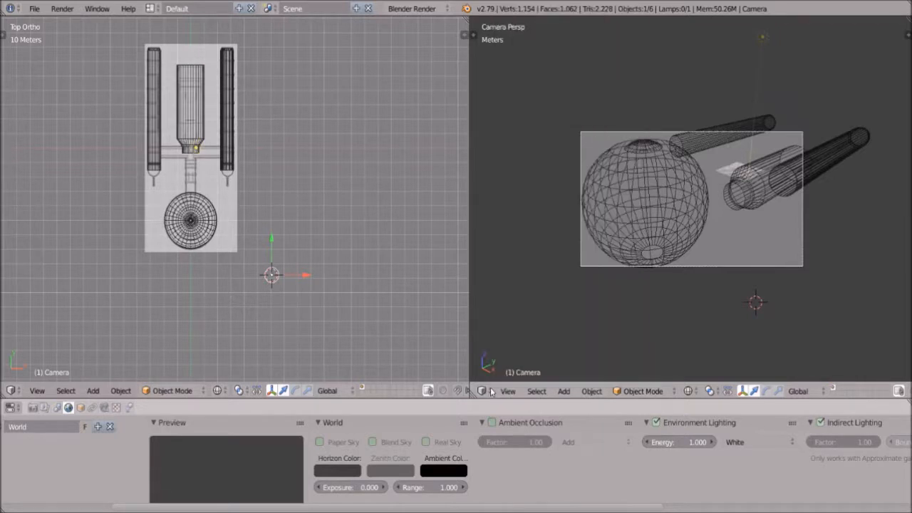
pyautogui.click(492, 391)
pyautogui.click(508, 392)
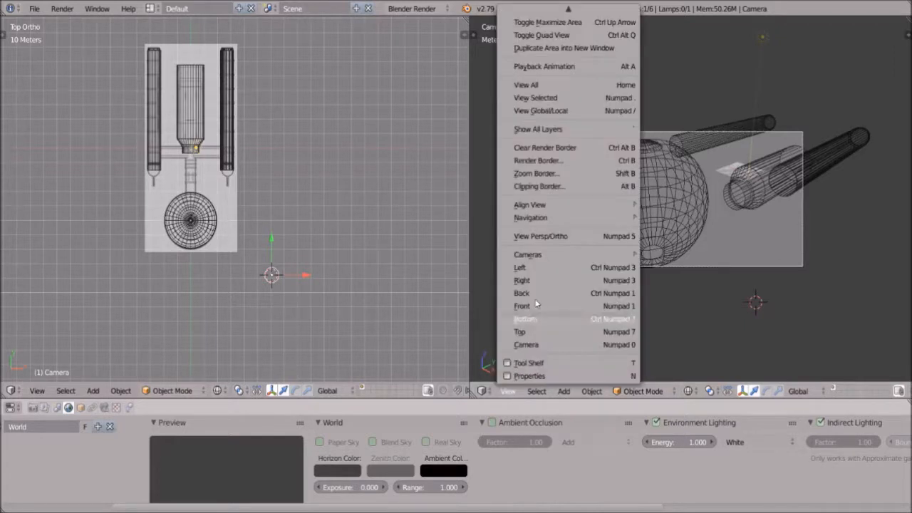
pyautogui.click(521, 332)
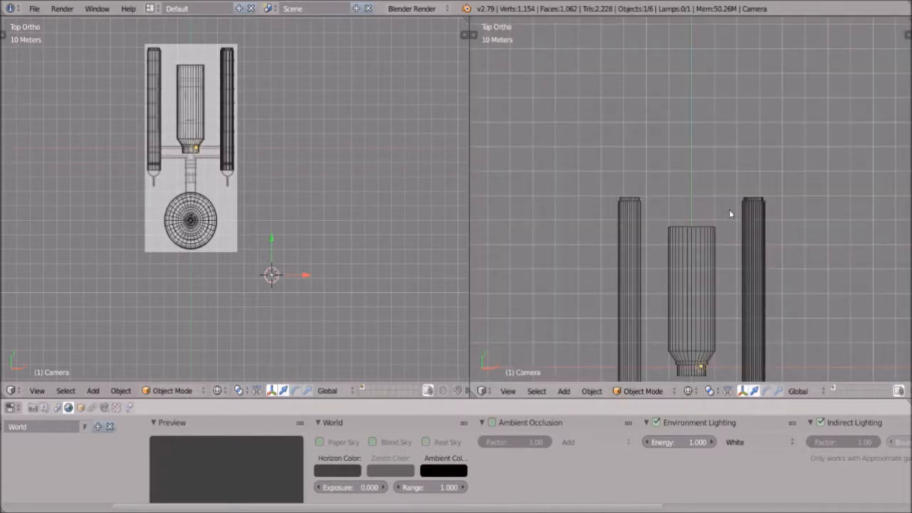
pyautogui.click(514, 388)
pyautogui.click(544, 283)
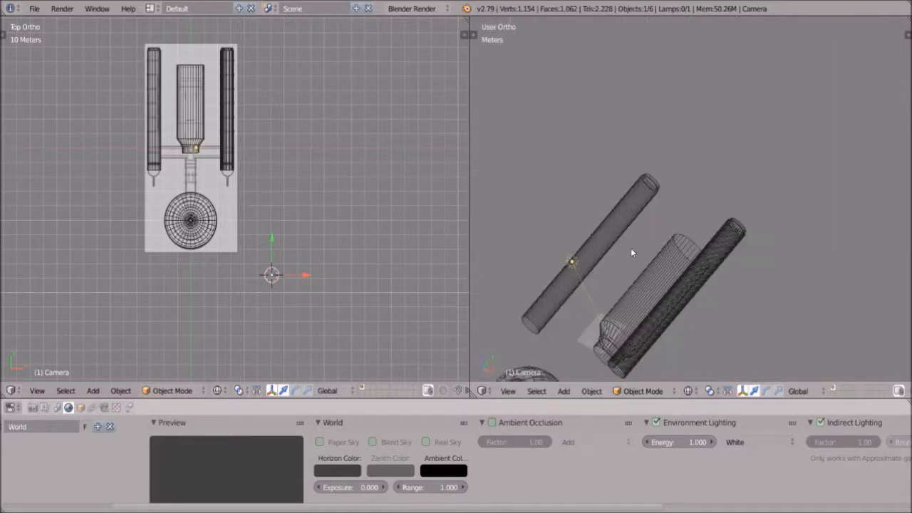
# Step: Place the 3D cursor on the neck between the sphere and the rear hull in both the side and top views
pyautogui.keyDown('shift'); pyautogui.moveTo(779, 261); pyautogui.dragTo(911, 254, button='middle'); pyautogui.keyUp('shift')
pyautogui.scroll(6, 95, 203)
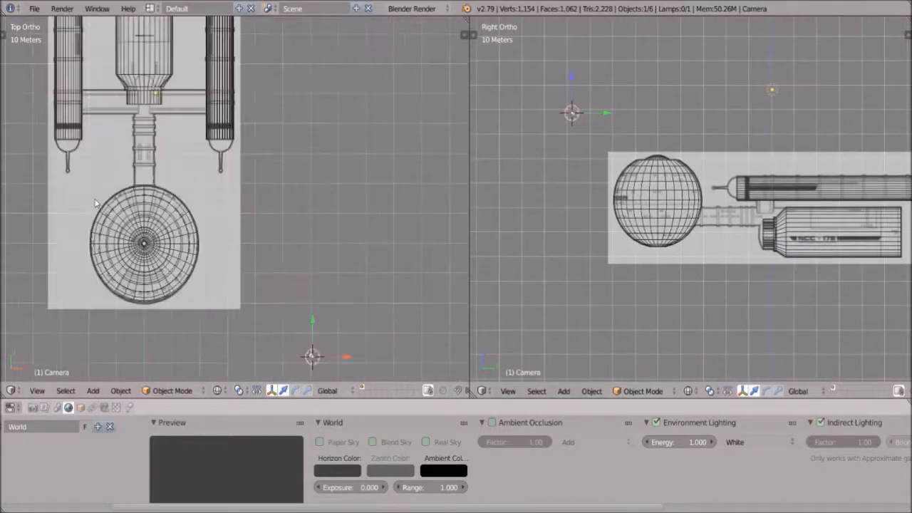
pyautogui.keyDown('shift'); pyautogui.moveTo(263, 112); pyautogui.dragTo(366, 197, button='middle'); pyautogui.keyUp('shift')
pyautogui.scroll(4, 272, 211)
pyautogui.scroll(-4, 273, 212)
pyautogui.scroll(9, 724, 215)
pyautogui.keyDown('shift'); pyautogui.moveTo(796, 227); pyautogui.dragTo(473, 151, button='middle'); pyautogui.keyUp('shift')
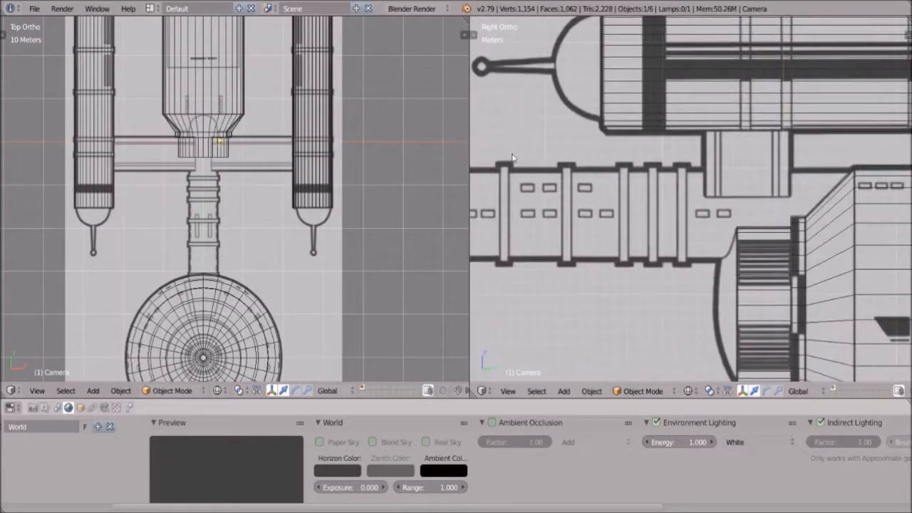
pyautogui.scroll(-3, 539, 163)
pyautogui.scroll(-1, 633, 207)
pyautogui.click(631, 205)
pyautogui.click(202, 216)
# Step: Add a mesh circle at the 3D cursor on the neck
pyautogui.hotkey('shift', 'a')
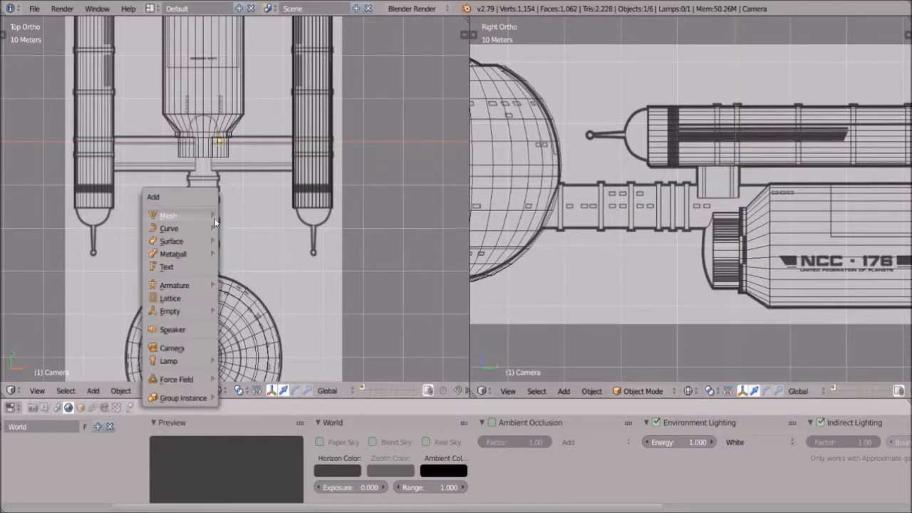
pyautogui.moveTo(213, 216)
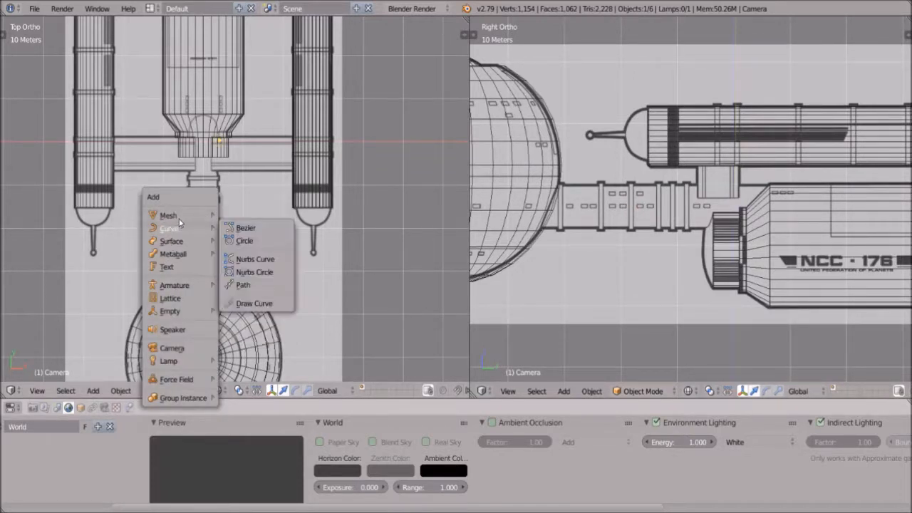
pyautogui.click(244, 241)
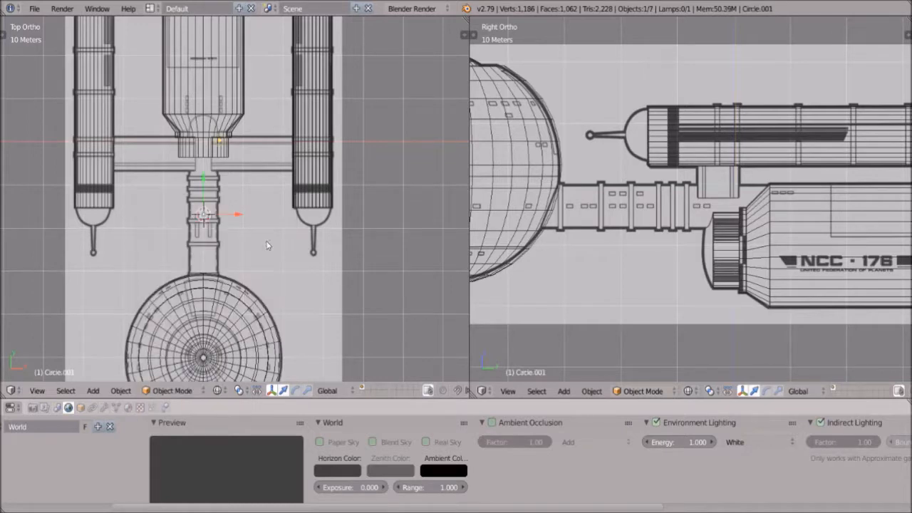
# Step: Set the circle's X location to 0 m and scale it to about 3.58 to match the neck's width
pyautogui.scroll(2, 201, 223)
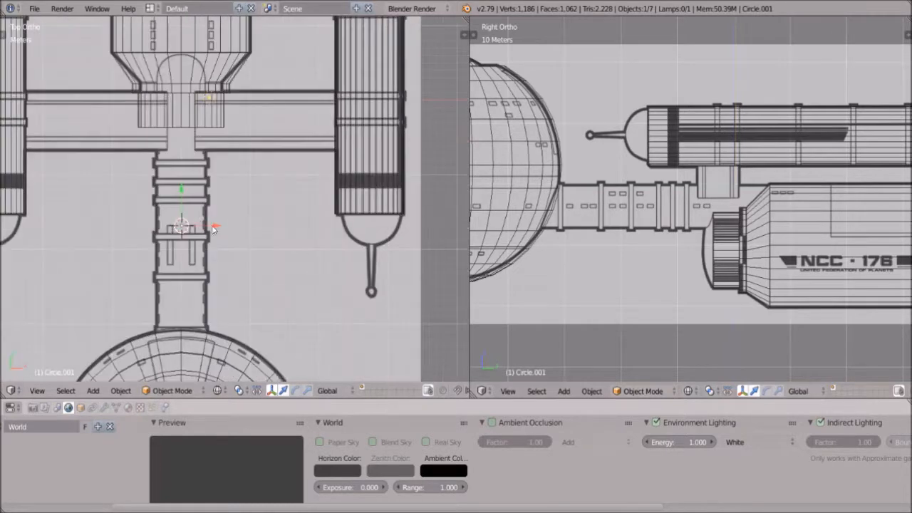
pyautogui.scroll(1, 235, 217)
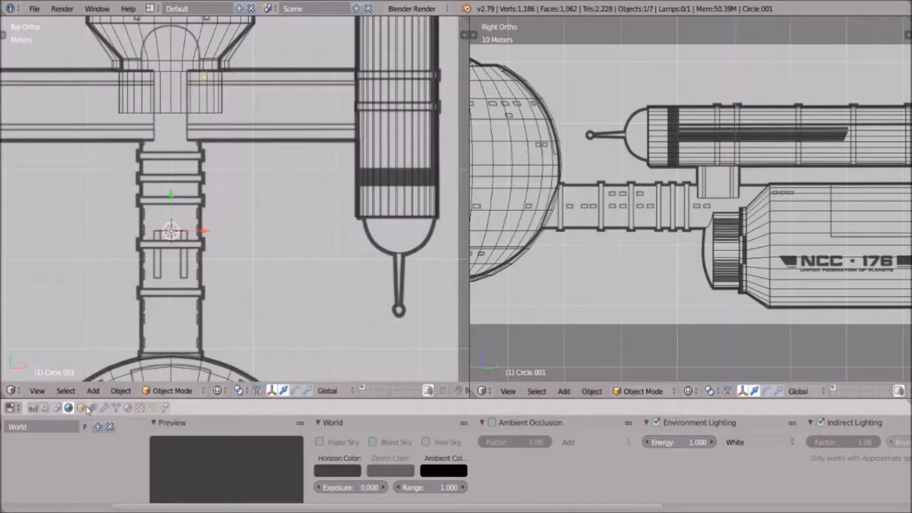
pyautogui.click(81, 407)
pyautogui.click(357, 455)
pyautogui.write('0')
pyautogui.press('Return')
pyautogui.press('s')
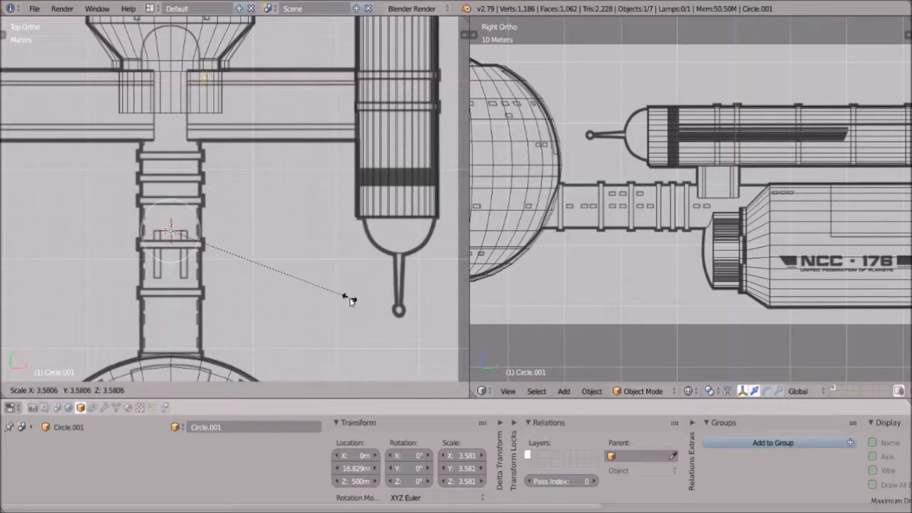
pyautogui.click(349, 300)
pyautogui.scroll(-6, 697, 208)
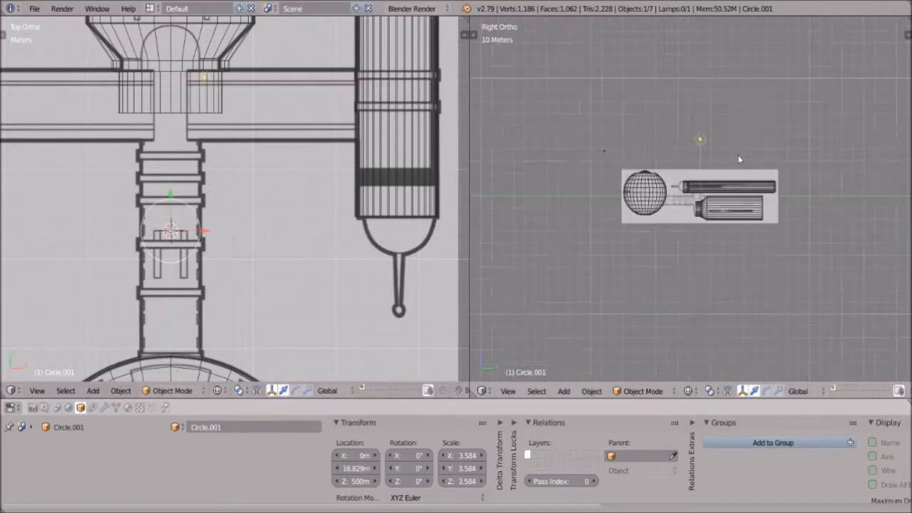
pyautogui.press('g')
pyautogui.press('y')
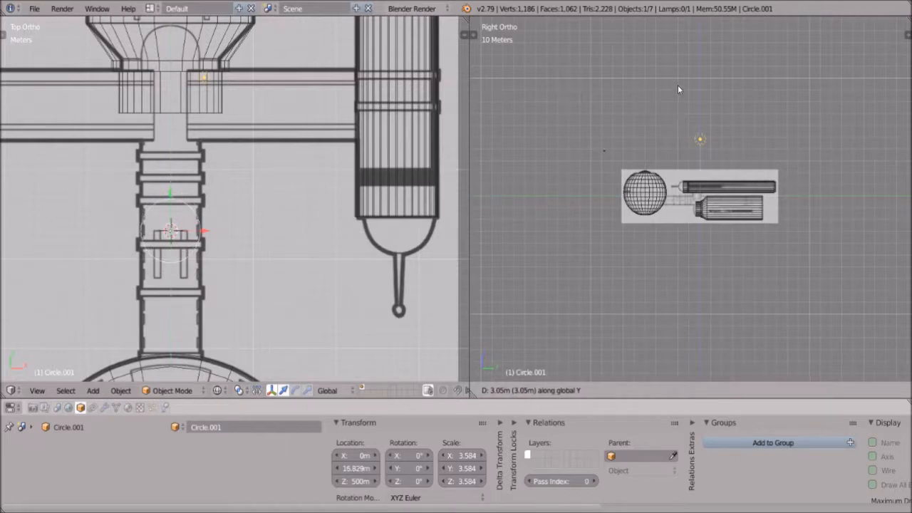
pyautogui.click(680, 175)
# Step: Move the circle down along Z onto the neck's centre line in the side view, at about 3.49 m
pyautogui.scroll(-8, 683, 104)
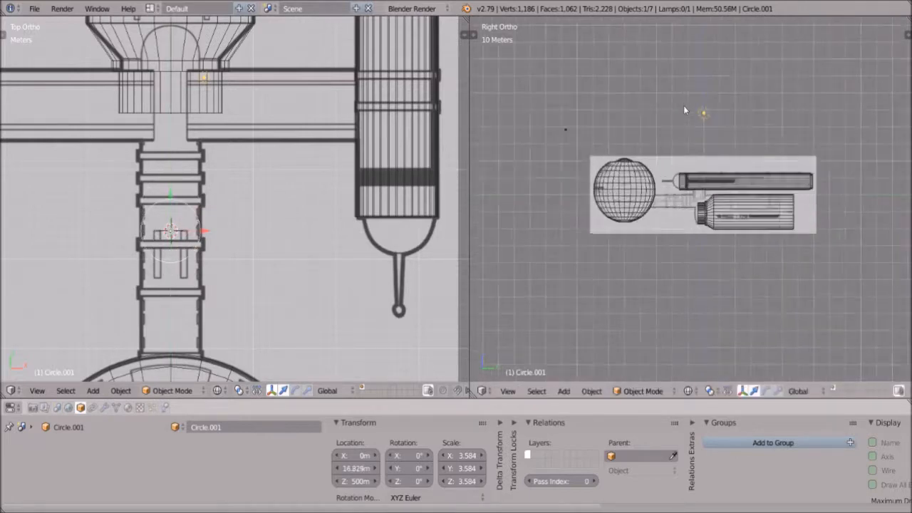
pyautogui.scroll(-1, 690, 110)
pyautogui.scroll(2, 696, 155)
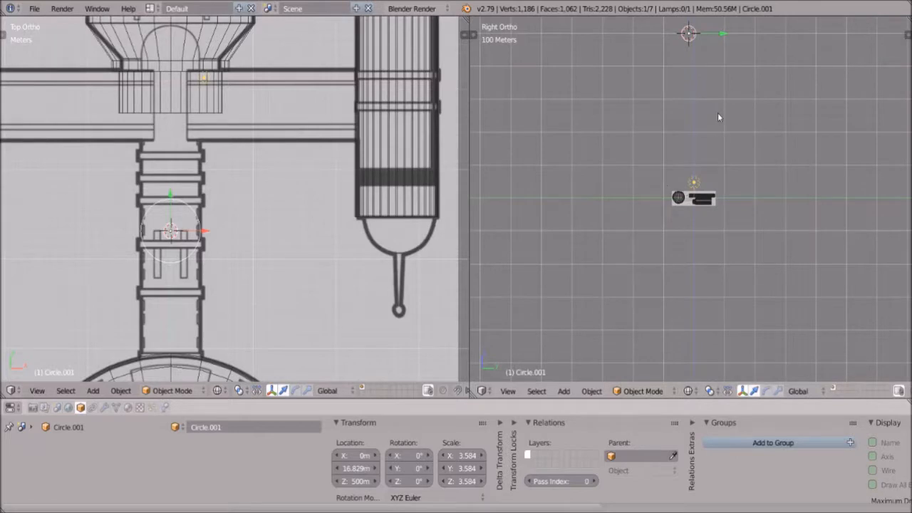
pyautogui.press('g')
pyautogui.press('y')
pyautogui.press('z')
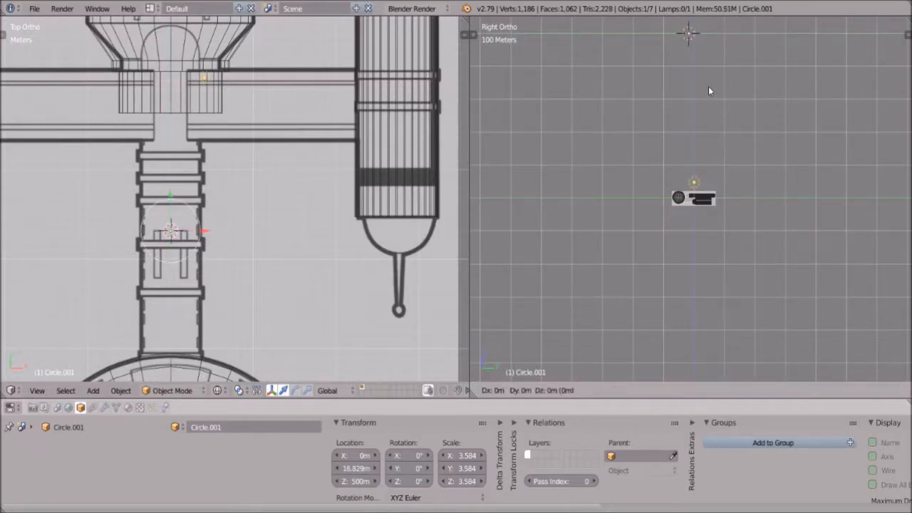
pyautogui.scroll(10, 716, 249)
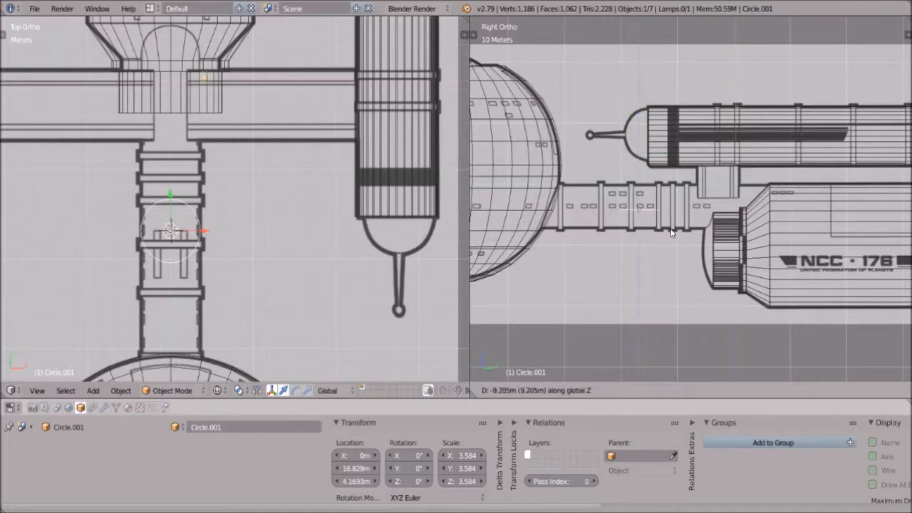
pyautogui.click(672, 229)
# Step: Rotate the circle 90° about the X axis so it stands upright across the neck
pyautogui.write('r90')
pyautogui.press('Return')
pyautogui.scroll(6, 671, 225)
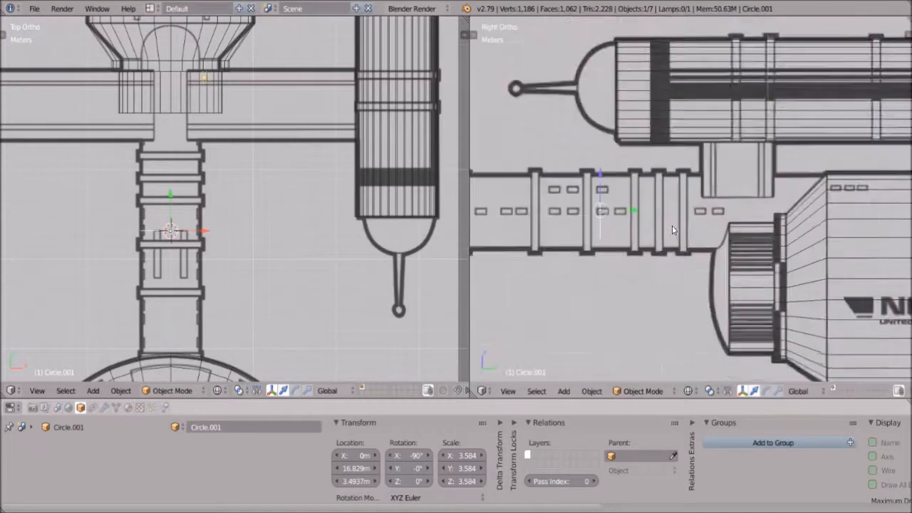
pyautogui.scroll(-2, 661, 226)
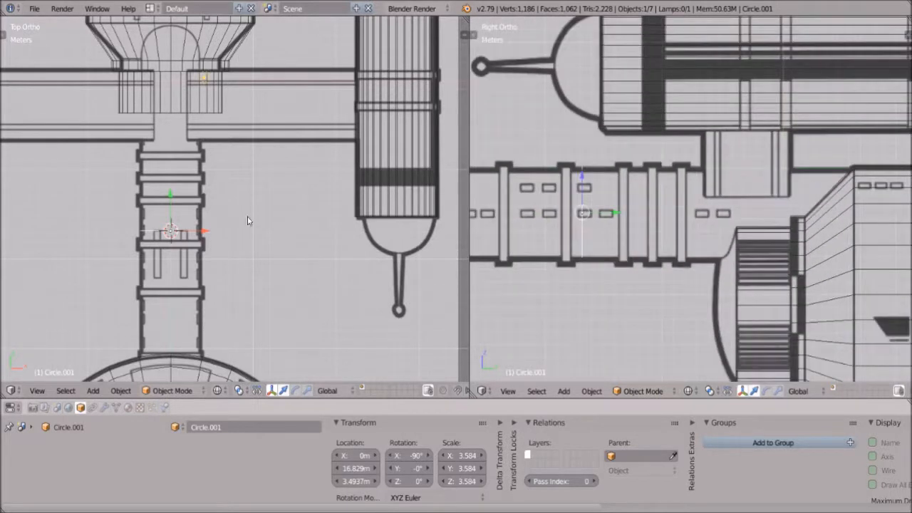
# Step: Extrude the circle's edge loop in Edit Mode along Y from the neck into the rear hull
pyautogui.click(188, 391)
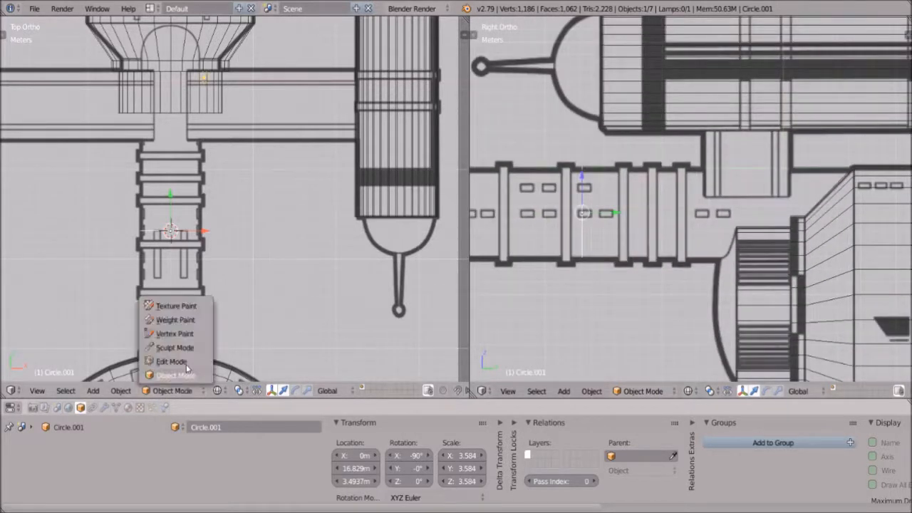
pyautogui.click(171, 361)
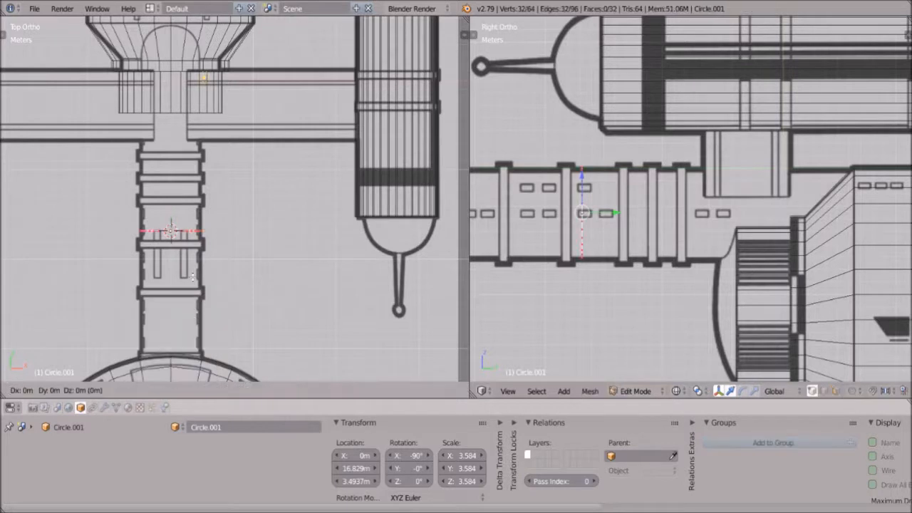
pyautogui.press('e')
pyautogui.press('y')
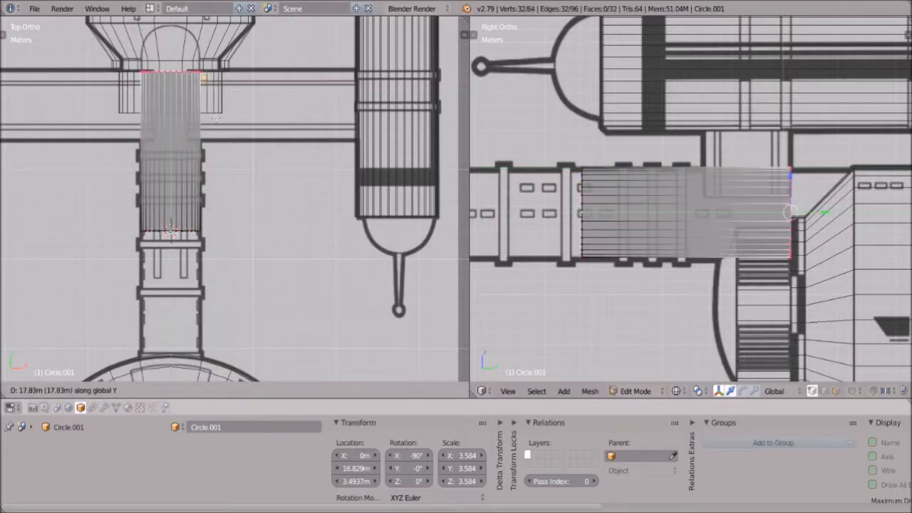
pyautogui.click(230, 61)
# Step: Move the neck tube's front edge loop along Y into the sphere and return to Object Mode
pyautogui.scroll(-3, 619, 152)
pyautogui.press('a')
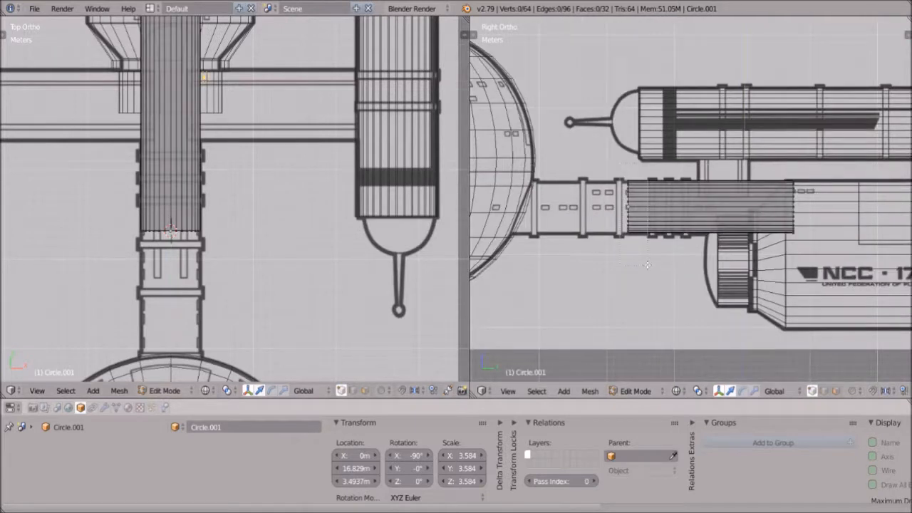
pyautogui.keyDown('alt'); pyautogui.rightClick(625, 207); pyautogui.keyUp('alt')
pyautogui.press('g')
pyautogui.press('y')
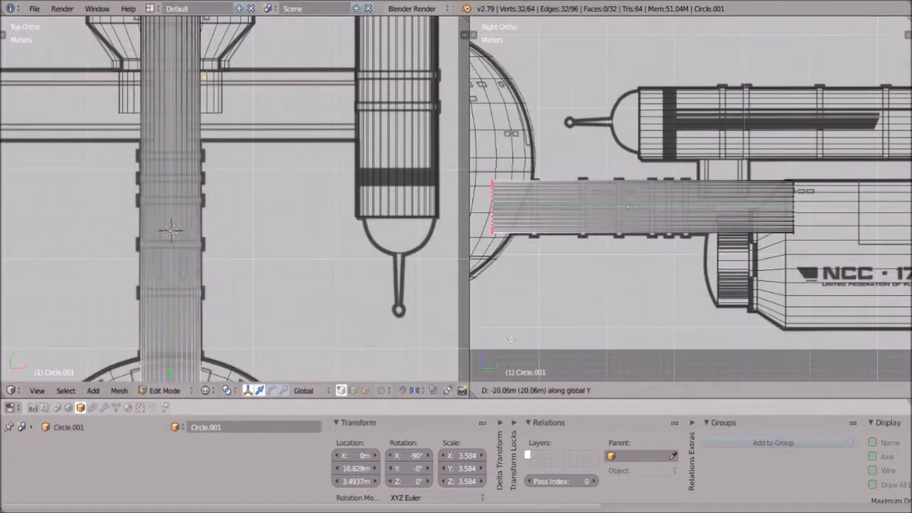
pyautogui.click(557, 368)
pyautogui.click(638, 391)
pyautogui.click(634, 372)
pyautogui.scroll(-2, 661, 285)
pyautogui.scroll(-3, 275, 245)
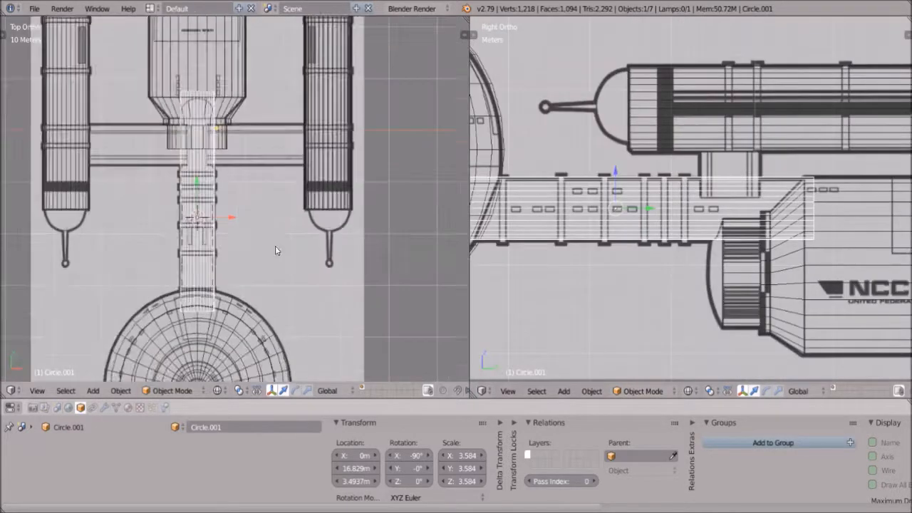
# Step: Show the ship in solid shading in the side viewport, orbited to an angled view
pyautogui.scroll(-4, 711, 263)
pyautogui.scroll(1, 711, 263)
pyautogui.scroll(1, 711, 259)
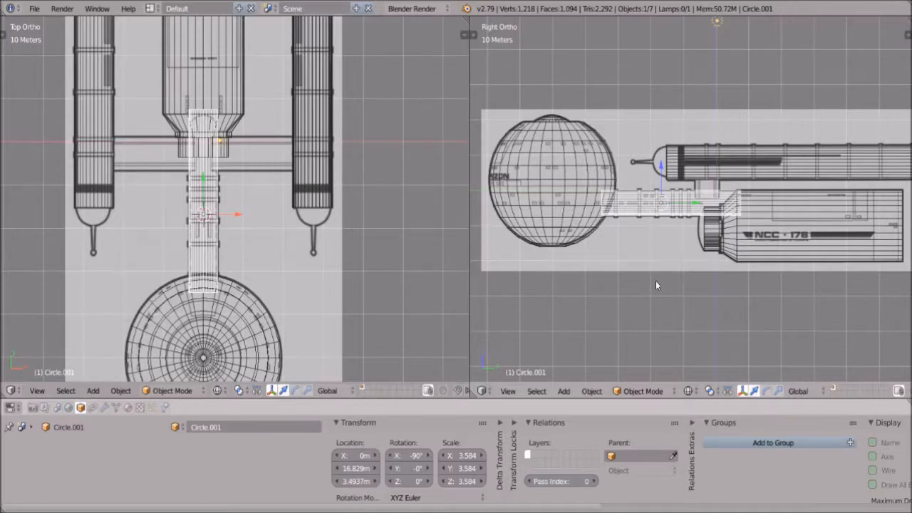
pyautogui.scroll(1, 716, 308)
pyautogui.moveTo(716, 308); pyautogui.dragTo(726, 349, button='middle')
pyautogui.click(644, 391)
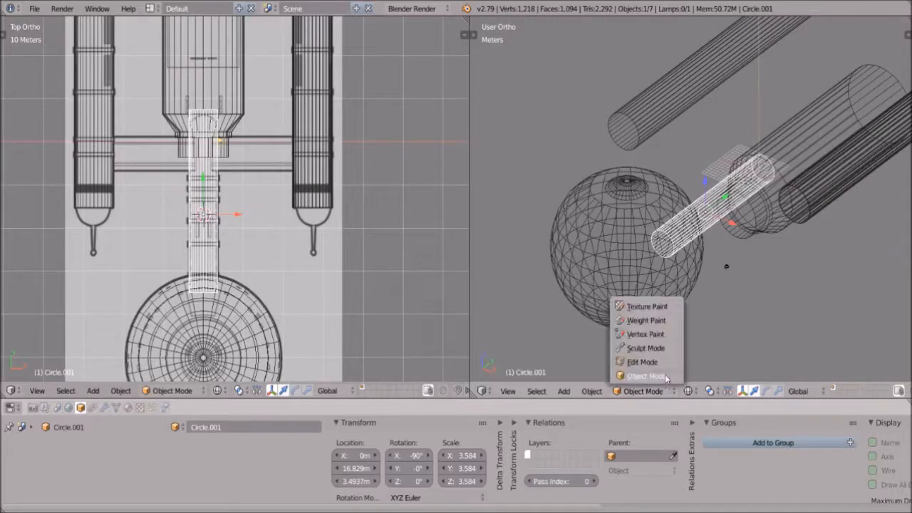
pyautogui.scroll(3, 750, 221)
pyautogui.scroll(-3, 751, 233)
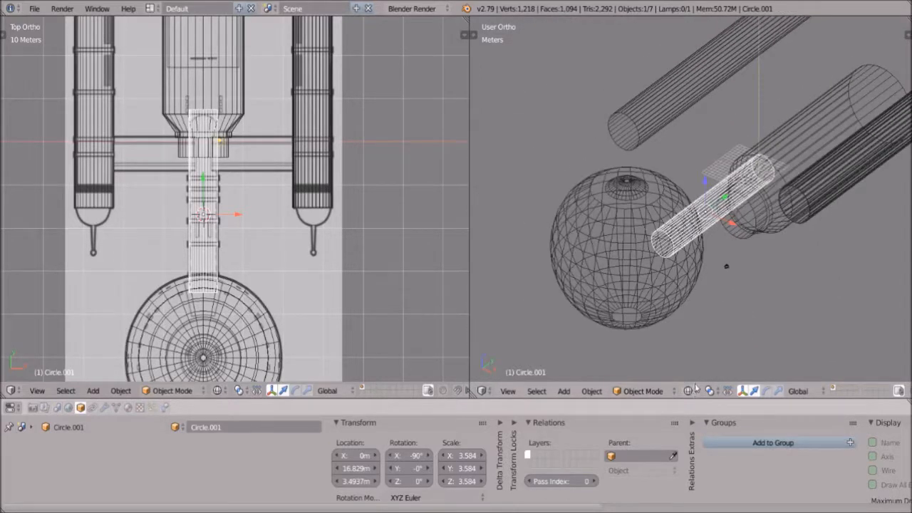
pyautogui.click(690, 391)
pyautogui.click(705, 348)
pyautogui.moveTo(713, 288); pyautogui.dragTo(717, 266, button='middle')
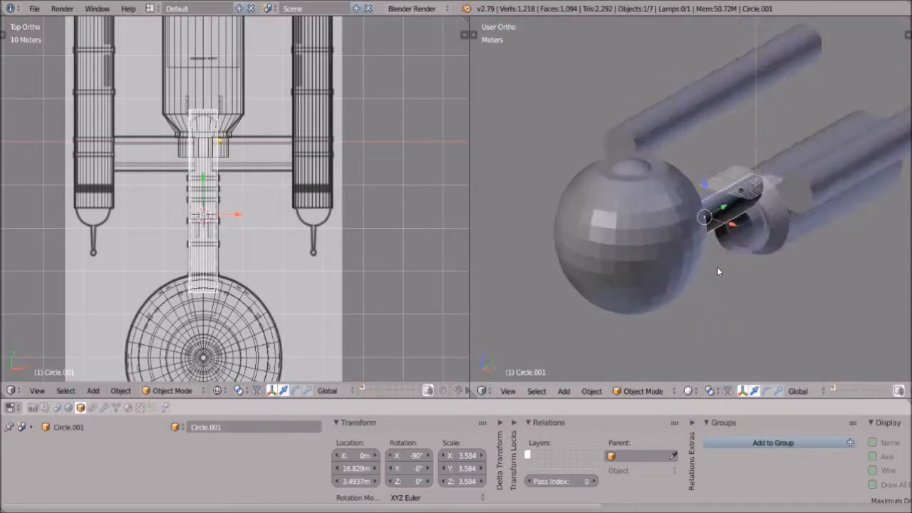
# Step: Select the sphere's entire mesh in Edit Mode and enable Auto Smooth for its normals
pyautogui.rightClick(652, 267)
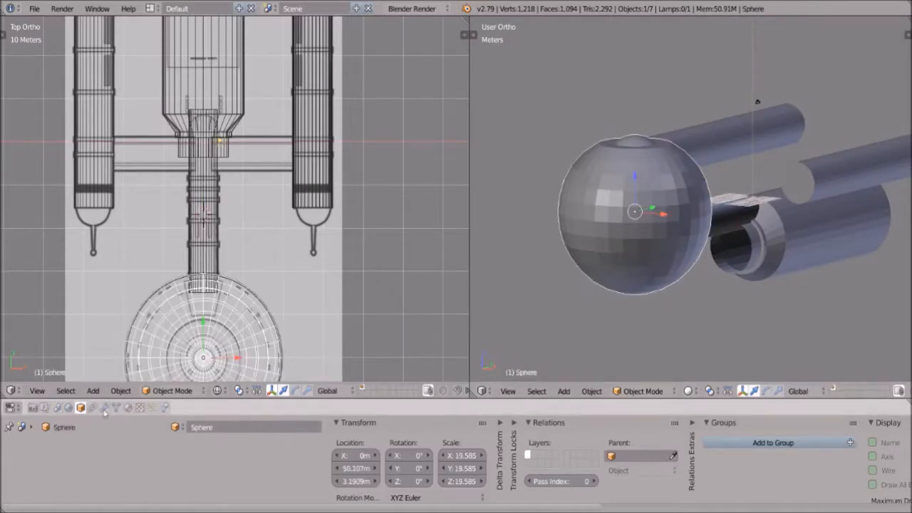
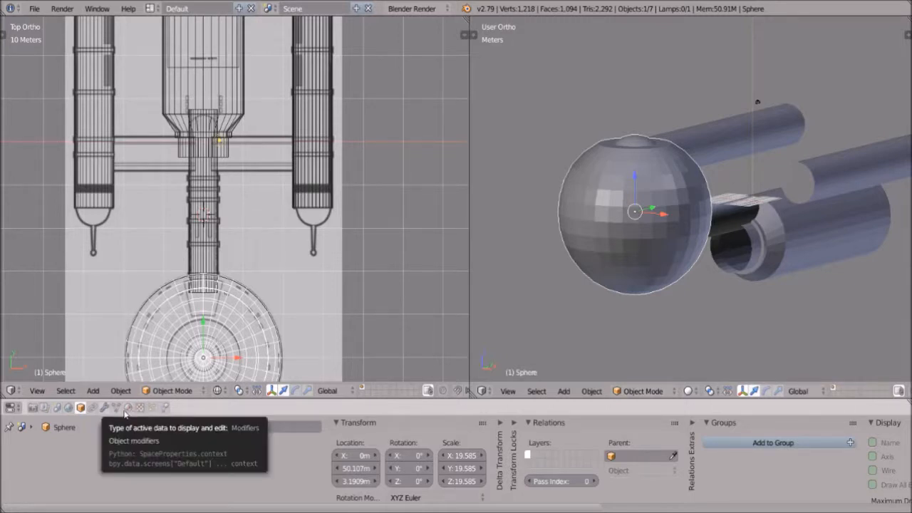
pyautogui.click(172, 390)
pyautogui.click(173, 360)
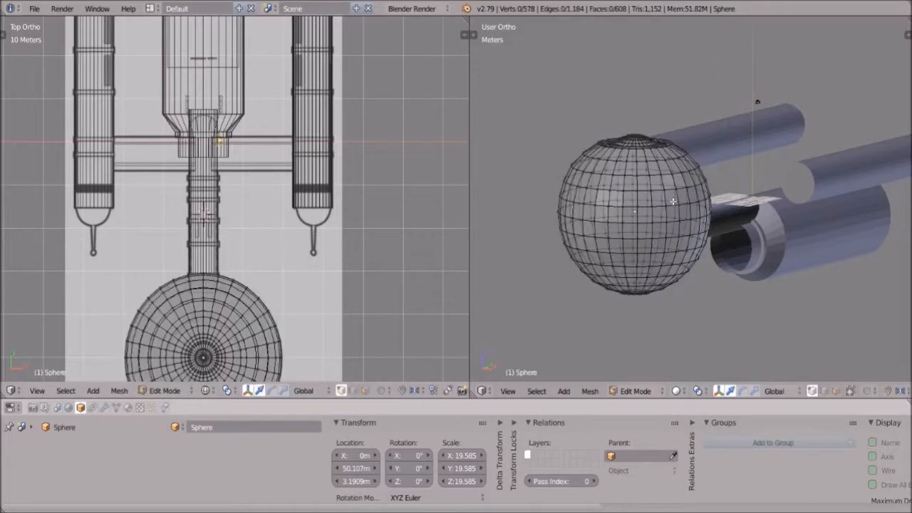
pyautogui.press('a')
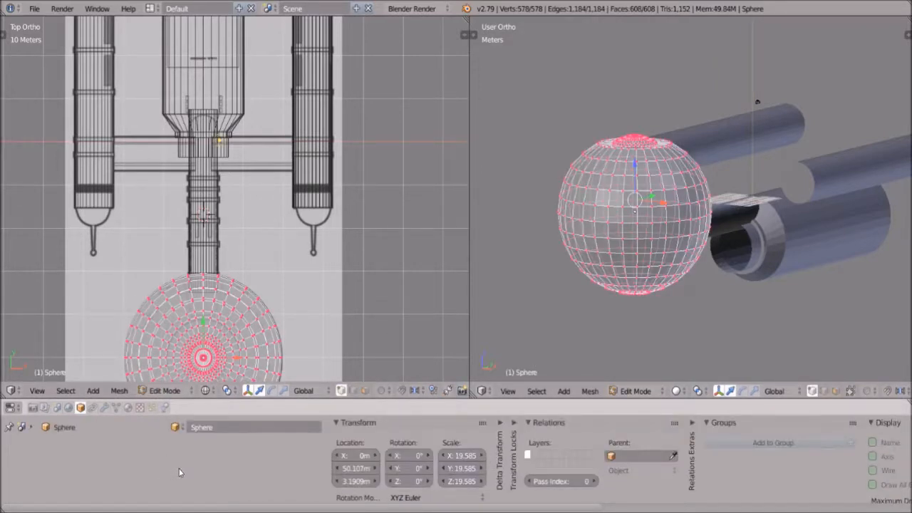
pyautogui.click(127, 407)
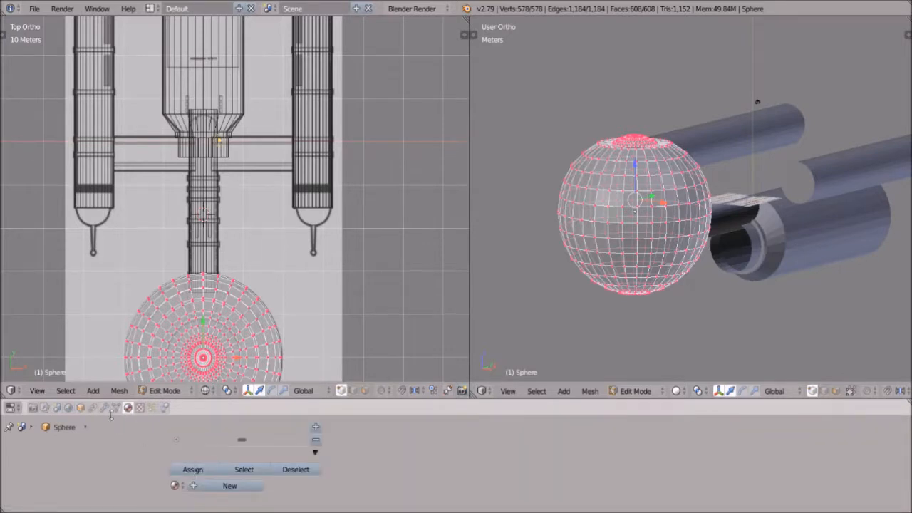
pyautogui.click(116, 407)
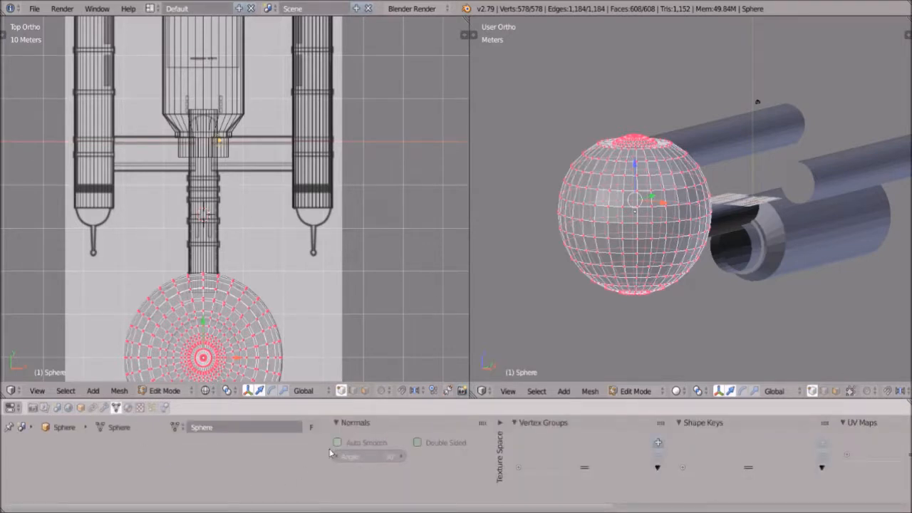
pyautogui.click(338, 443)
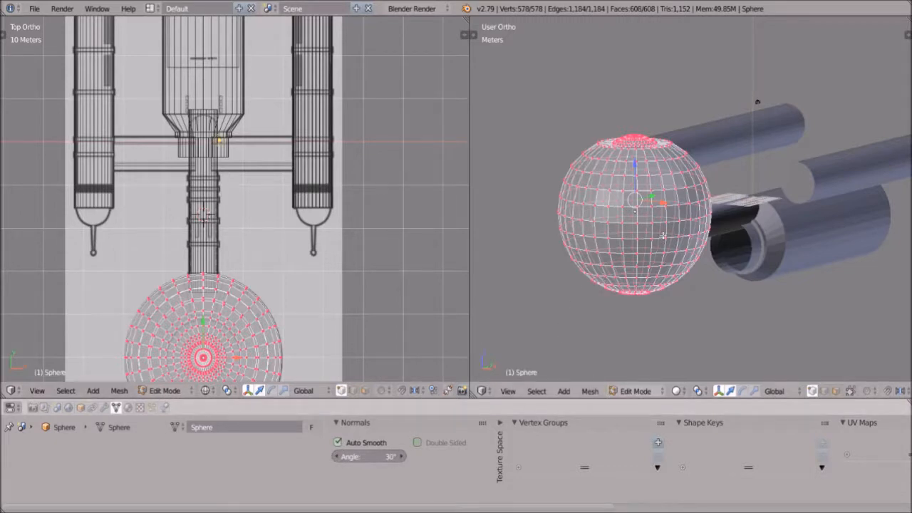
# Step: Apply Shade Smooth to the sphere's faces and return to Object Mode
pyautogui.hotkey('ctrl', 'f')
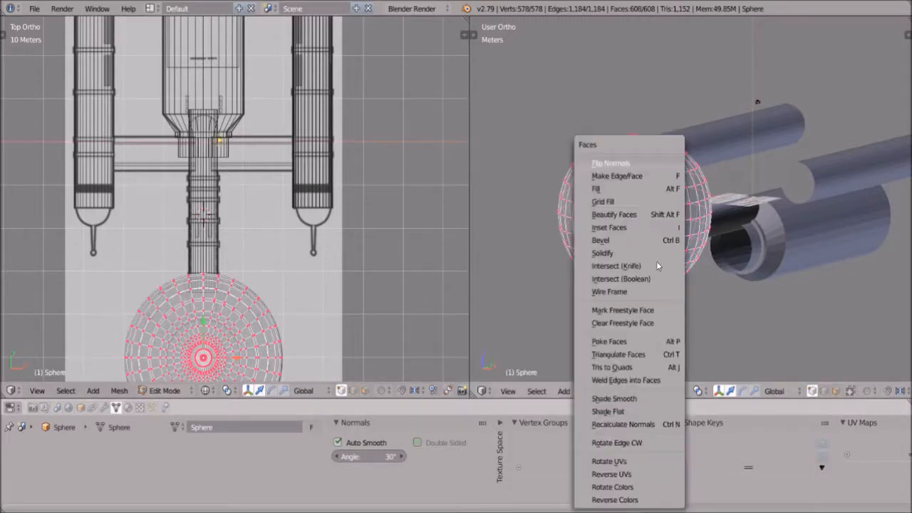
pyautogui.click(645, 404)
pyautogui.click(638, 391)
pyautogui.click(641, 381)
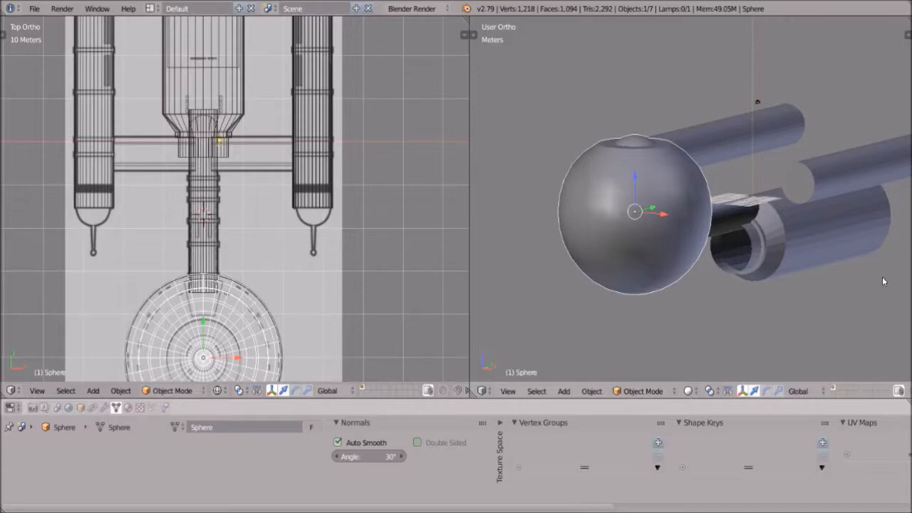
# Step: Enable Auto Smooth for the rear hull, shade all its faces smooth in Edit Mode and return to Object Mode
pyautogui.rightClick(869, 245)
pyautogui.click(656, 391)
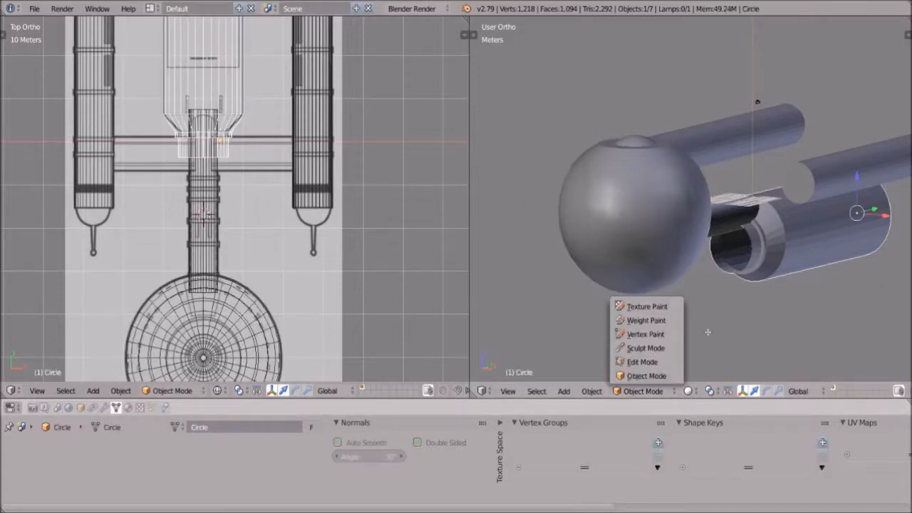
pyautogui.press('Tab')
pyautogui.press('a')
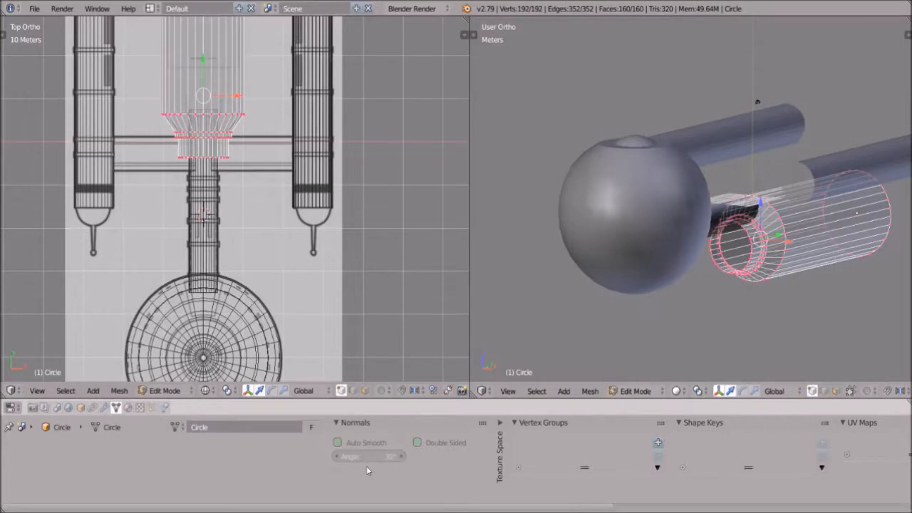
pyautogui.click(338, 443)
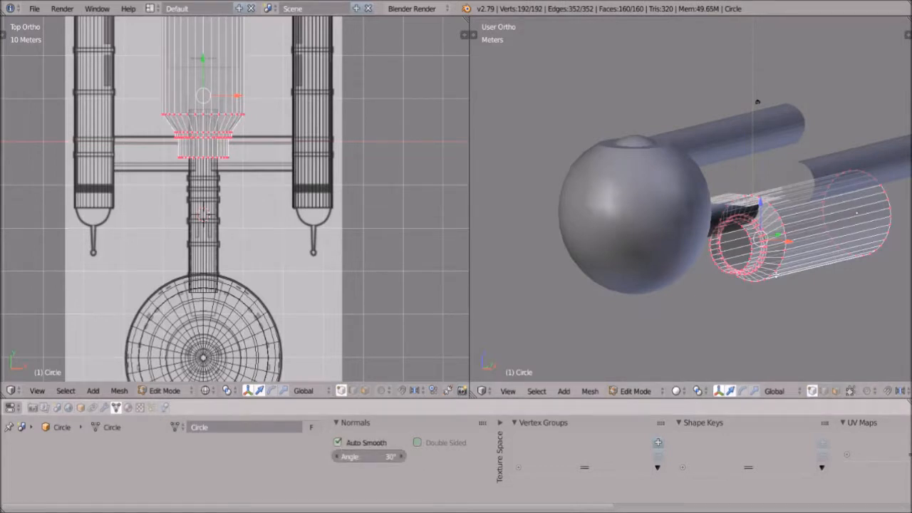
pyautogui.hotkey('ctrl', 'f')
pyautogui.click(702, 292)
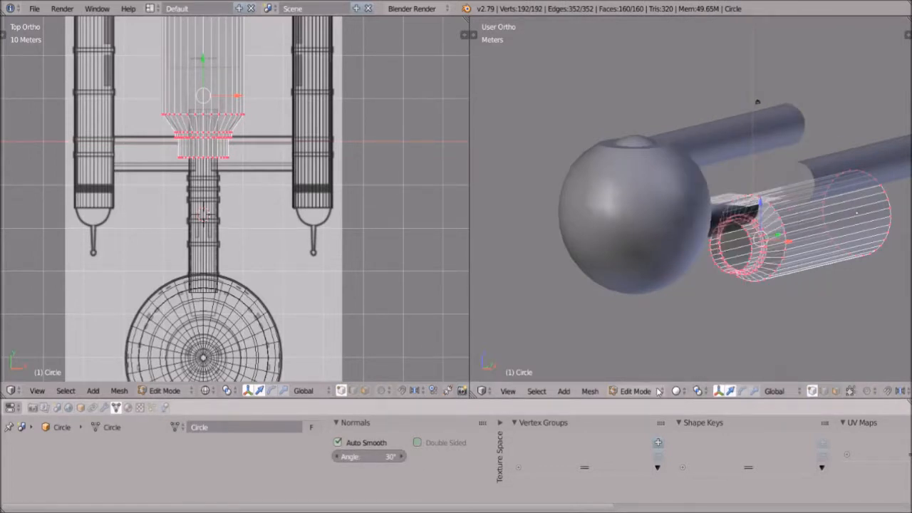
pyautogui.click(659, 391)
pyautogui.click(659, 375)
# Step: Examine the smoothed sphere and rear hull from several angles and compare them with the top blueprint
pyautogui.moveTo(831, 268); pyautogui.dragTo(692, 289, button='middle')
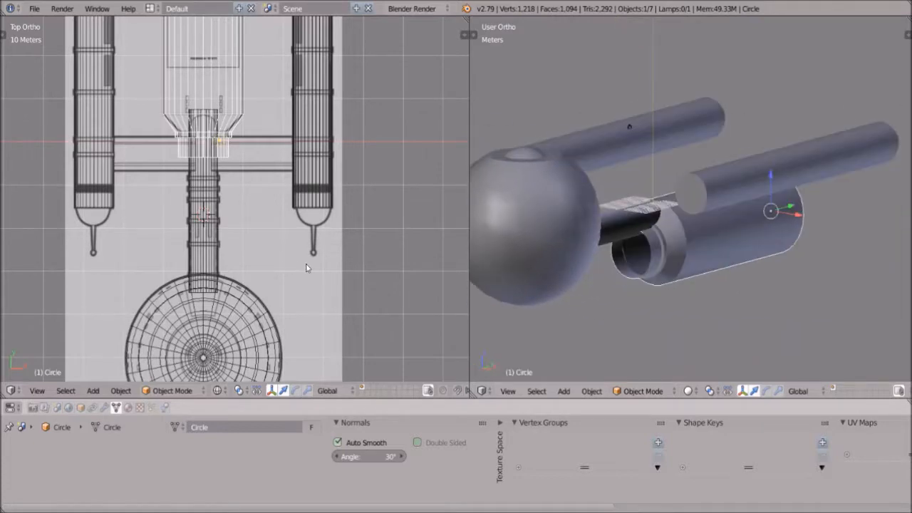
pyautogui.scroll(3, 308, 262)
pyautogui.scroll(-4, 306, 265)
pyautogui.scroll(4, 307, 264)
pyautogui.scroll(-4, 309, 265)
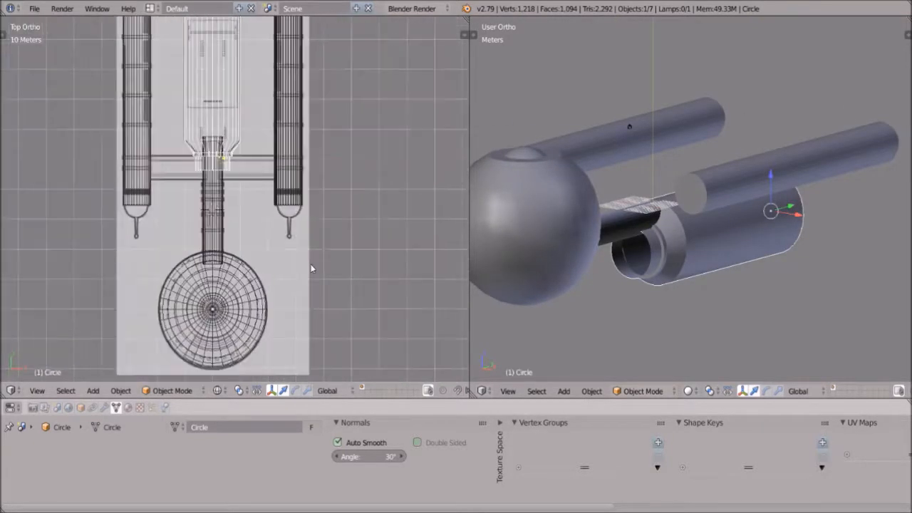
pyautogui.scroll(5, 310, 264)
pyautogui.scroll(-8, 326, 272)
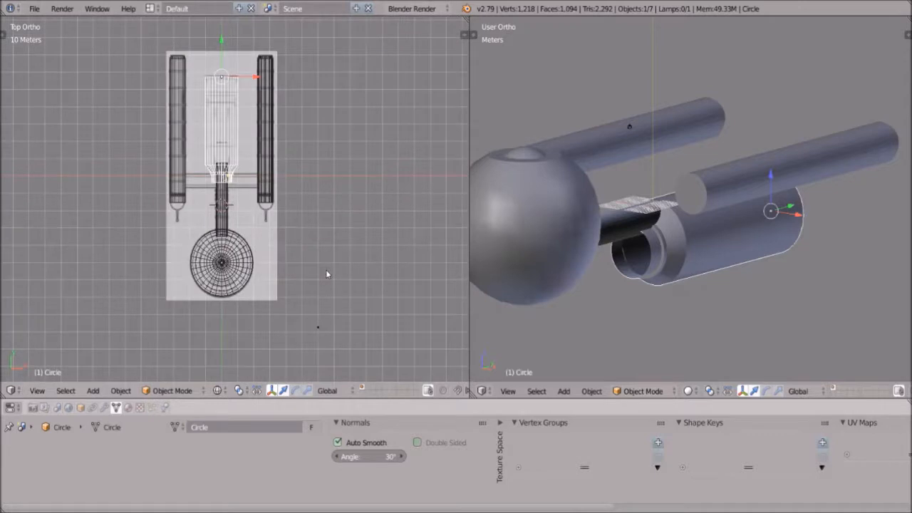
pyautogui.scroll(5, 326, 270)
pyautogui.keyDown('shift'); pyautogui.moveTo(726, 234); pyautogui.dragTo(773, 222, button='middle'); pyautogui.keyUp('shift')
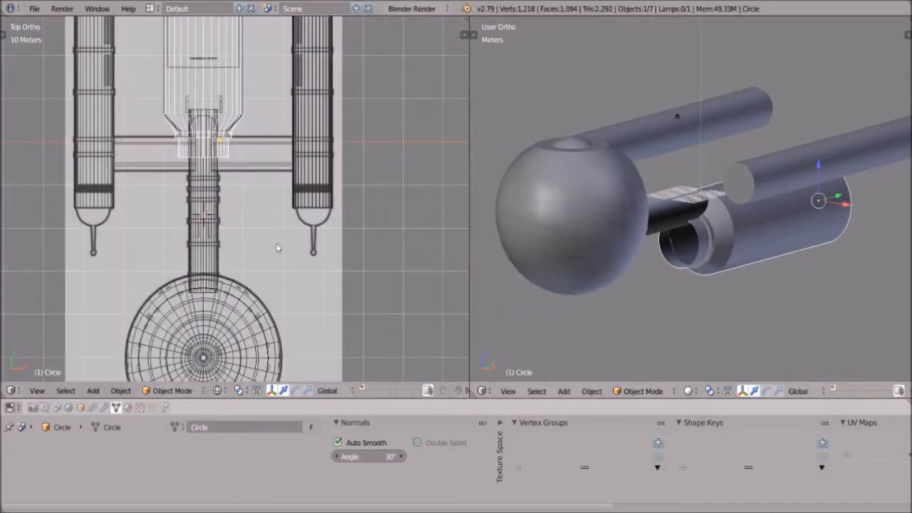
pyautogui.moveTo(683, 293); pyautogui.dragTo(642, 294, button='middle')
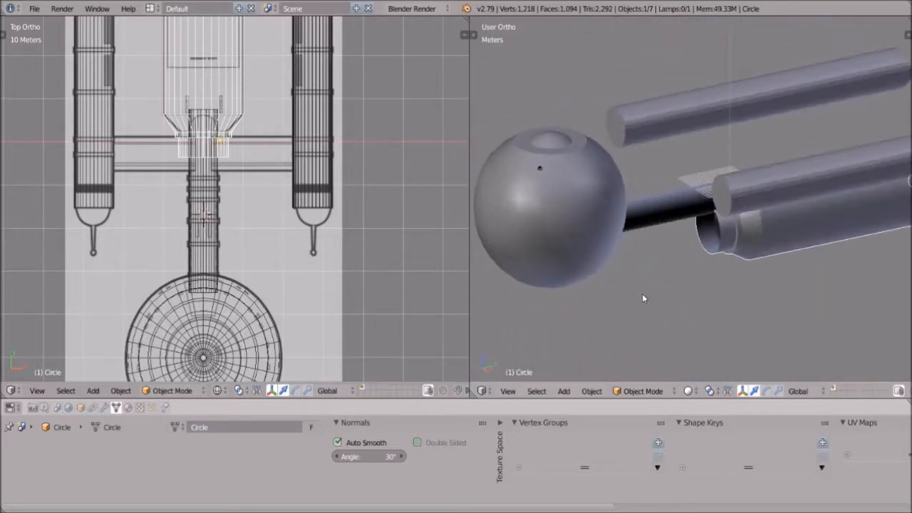
pyautogui.moveTo(724, 302); pyautogui.dragTo(682, 299, button='middle')
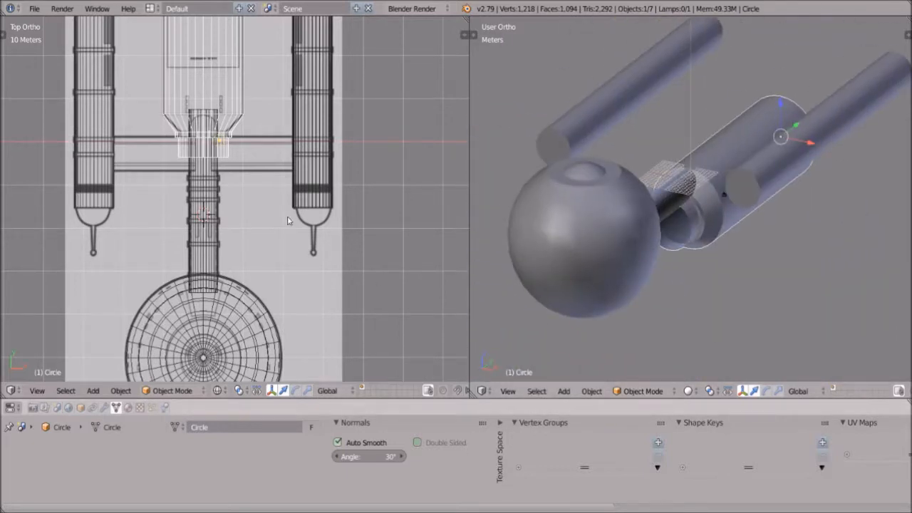
# Step: Return the angled 3D view to the right orthographic view and set its shading to wireframe
pyautogui.click(507, 390)
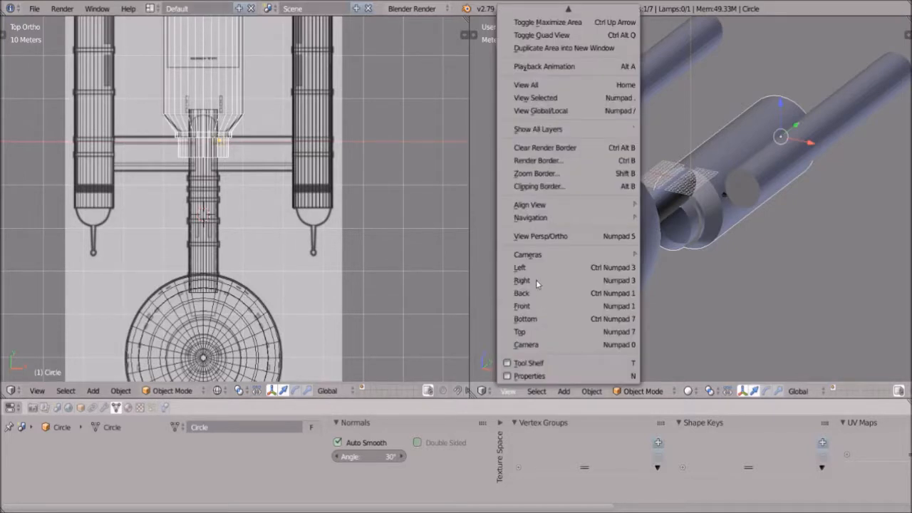
pyautogui.click(507, 390)
pyautogui.click(508, 390)
pyautogui.click(508, 390)
pyautogui.click(526, 306)
pyautogui.click(508, 394)
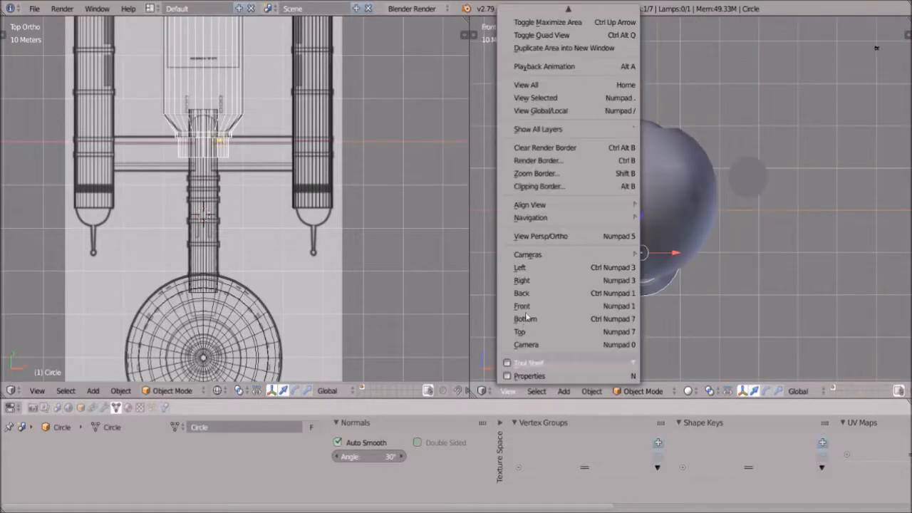
pyautogui.click(534, 278)
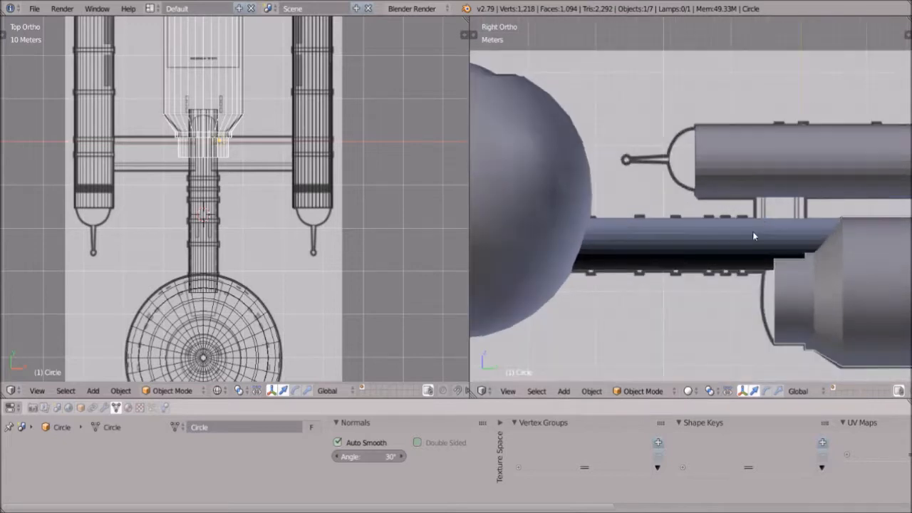
pyautogui.scroll(1, 764, 226)
pyautogui.click(687, 391)
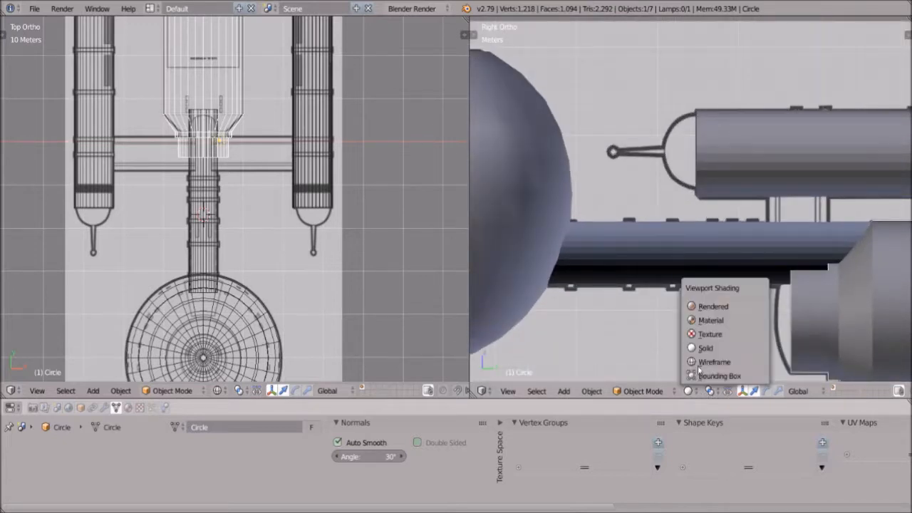
pyautogui.click(701, 361)
# Step: Inspect the nacelle pylon in the side blueprint and switch that viewport to the front orthographic view
pyautogui.keyDown('shift'); pyautogui.moveTo(851, 211); pyautogui.dragTo(728, 213, button='middle'); pyautogui.keyUp('shift')
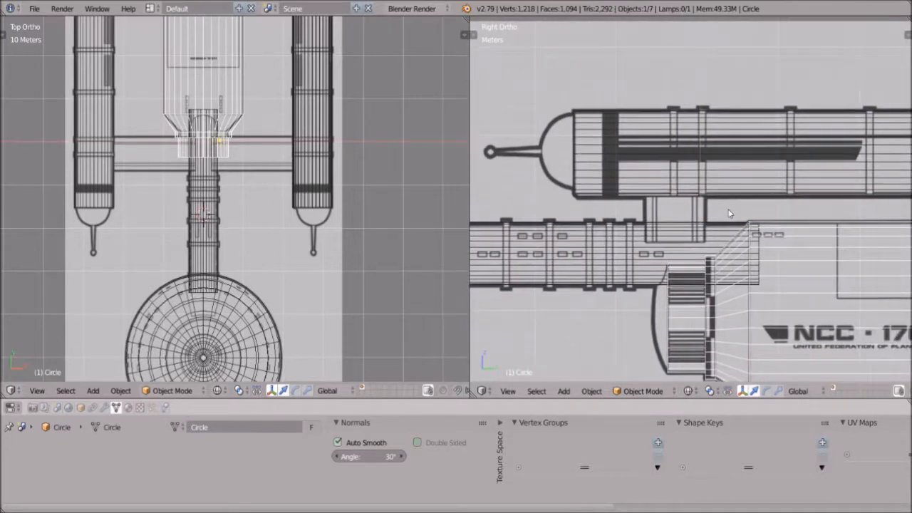
pyautogui.scroll(-1, 695, 183)
pyautogui.scroll(2, 695, 181)
pyautogui.scroll(-6, 693, 183)
pyautogui.scroll(-1, 693, 183)
pyautogui.scroll(1, 692, 186)
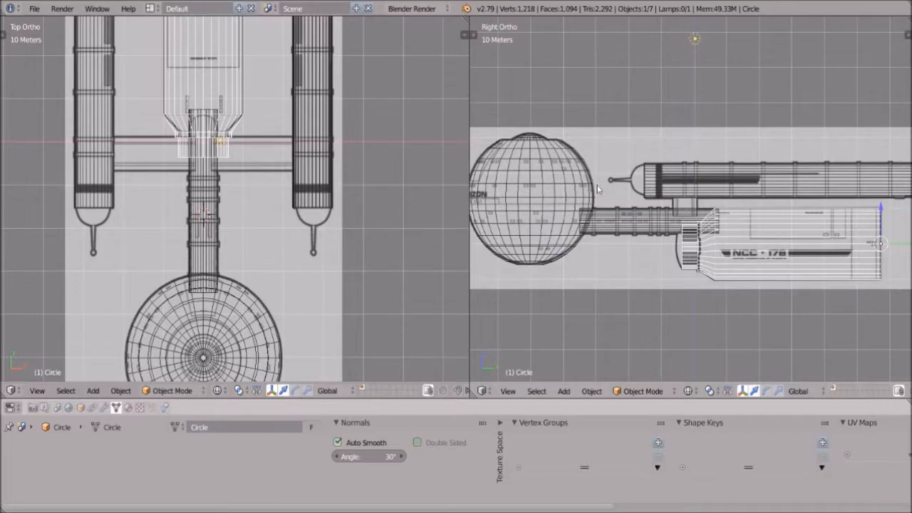
pyautogui.scroll(-1, 489, 361)
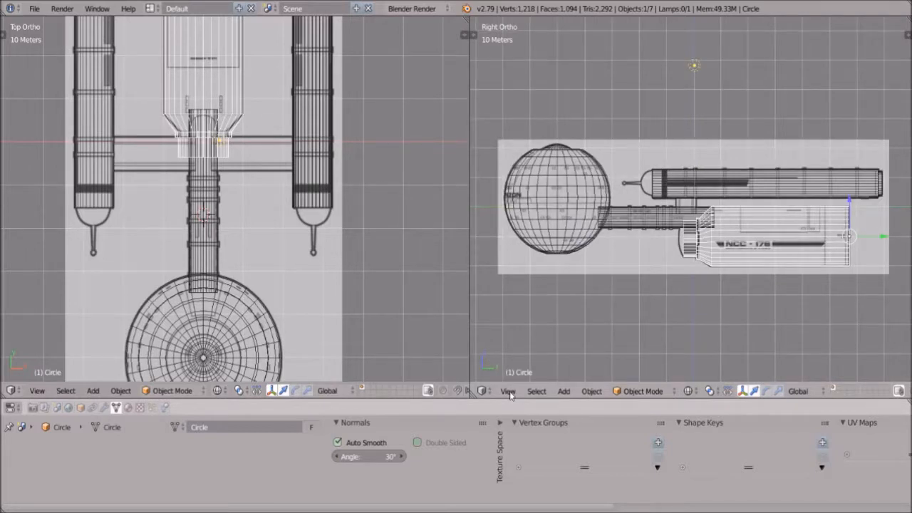
pyautogui.click(509, 391)
pyautogui.click(516, 306)
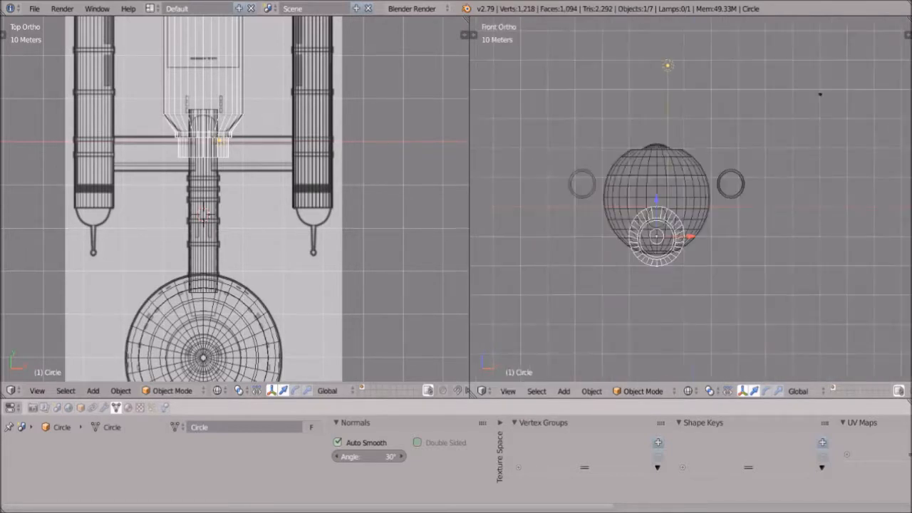
# Step: Add daedalus-rear.jpg from the Daedelus Class folder as an additional background image, alongside the side blueprint
pyautogui.press('n')
pyautogui.scroll(-1, 855, 292)
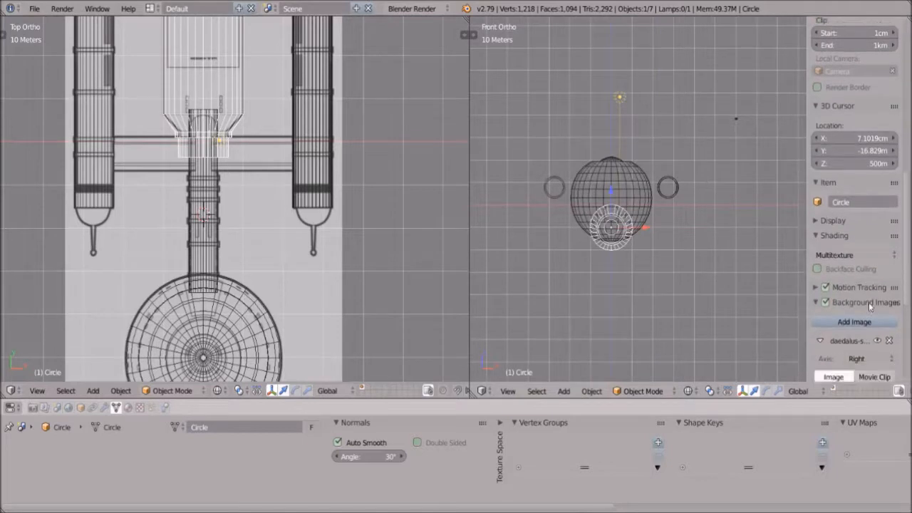
pyautogui.scroll(-2, 869, 302)
pyautogui.click(815, 262)
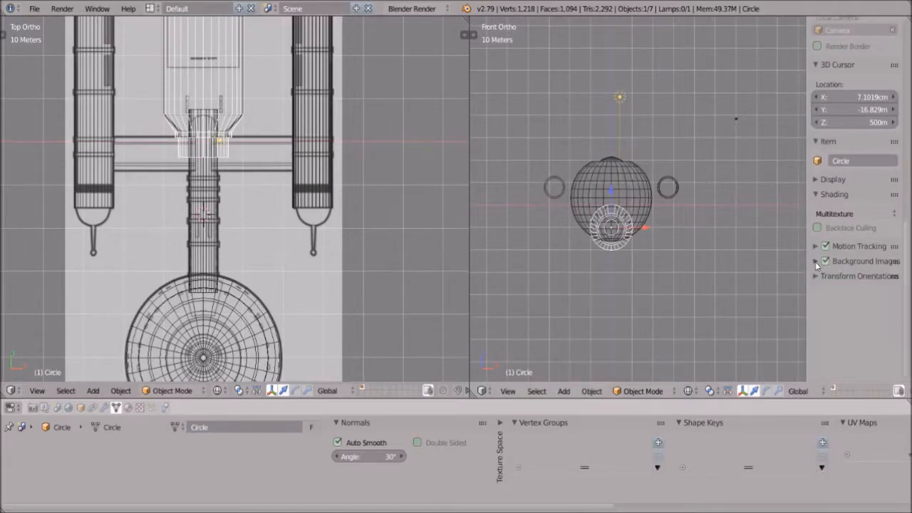
pyautogui.click(815, 261)
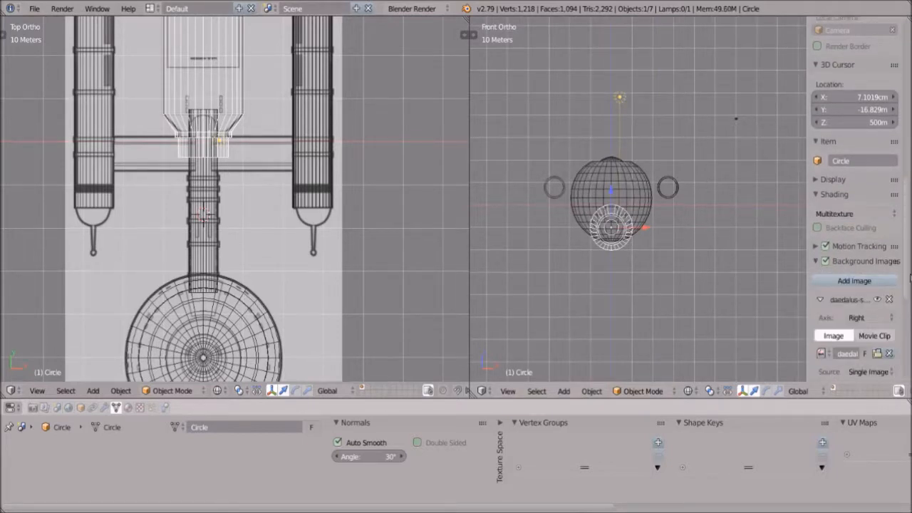
pyautogui.scroll(-6, 870, 347)
pyautogui.click(869, 352)
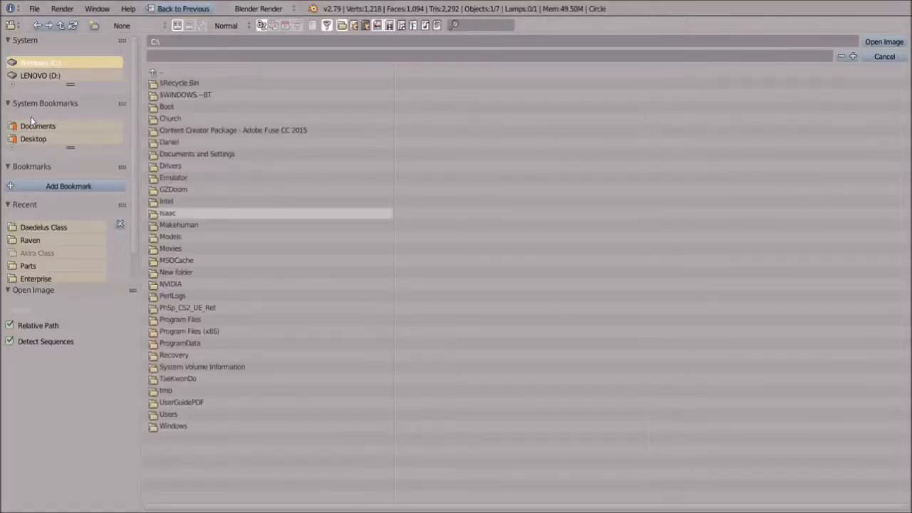
pyautogui.click(171, 142)
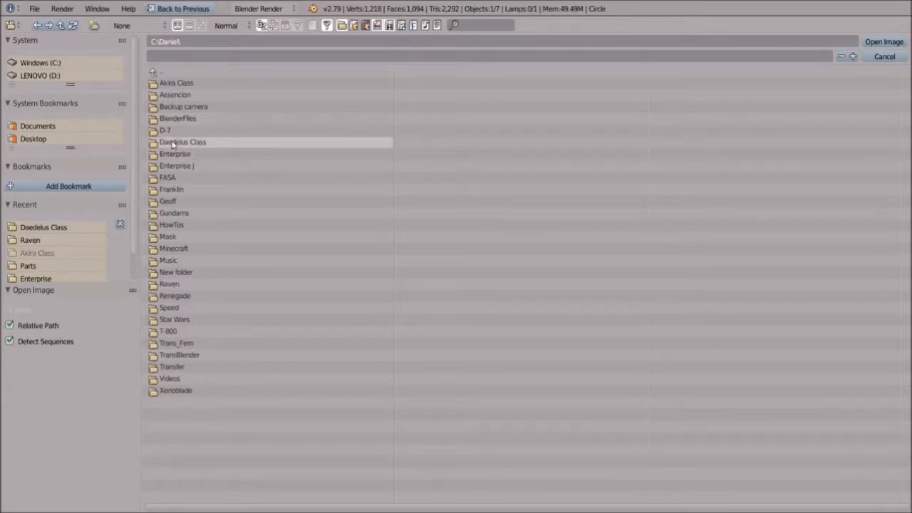
pyautogui.click(171, 142)
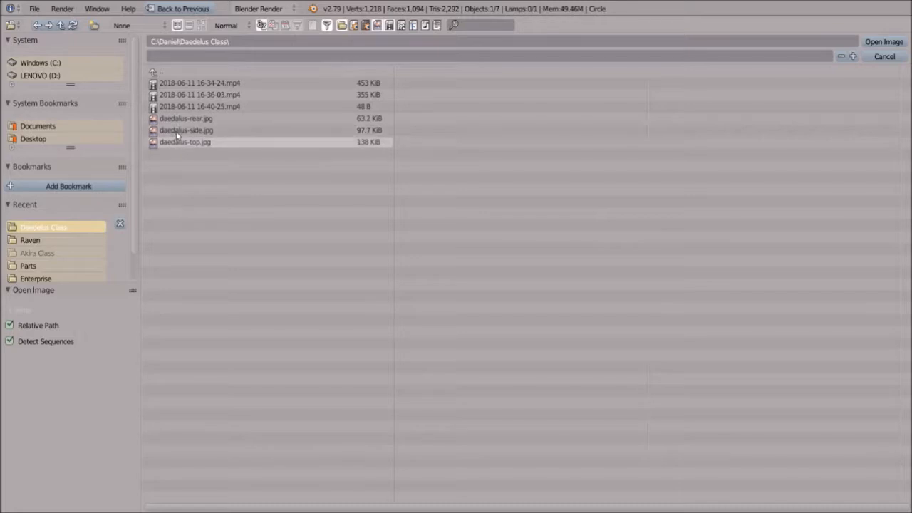
pyautogui.doubleClick(178, 128)
# Step: Switch the front orthographic viewport to the back orthographic view to work with the rear blueprint
pyautogui.scroll(5, 658, 264)
pyautogui.scroll(1, 661, 269)
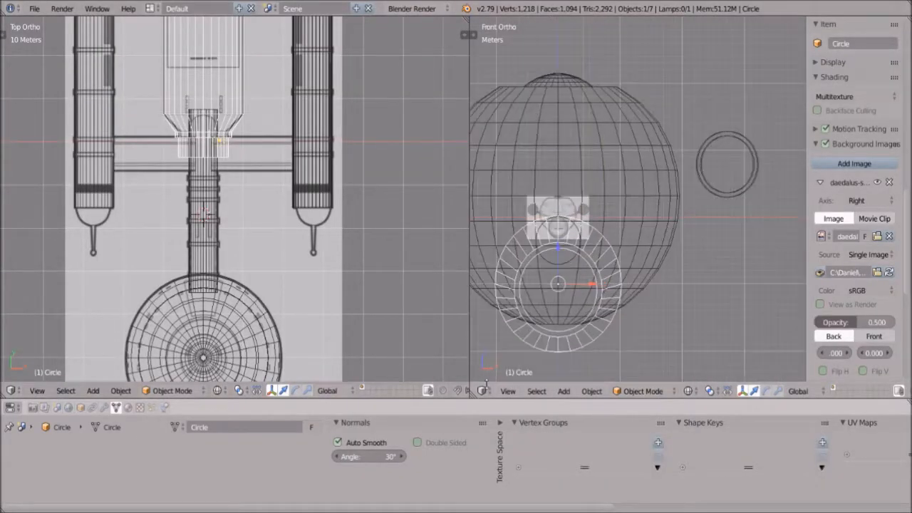
pyautogui.click(507, 391)
pyautogui.click(547, 296)
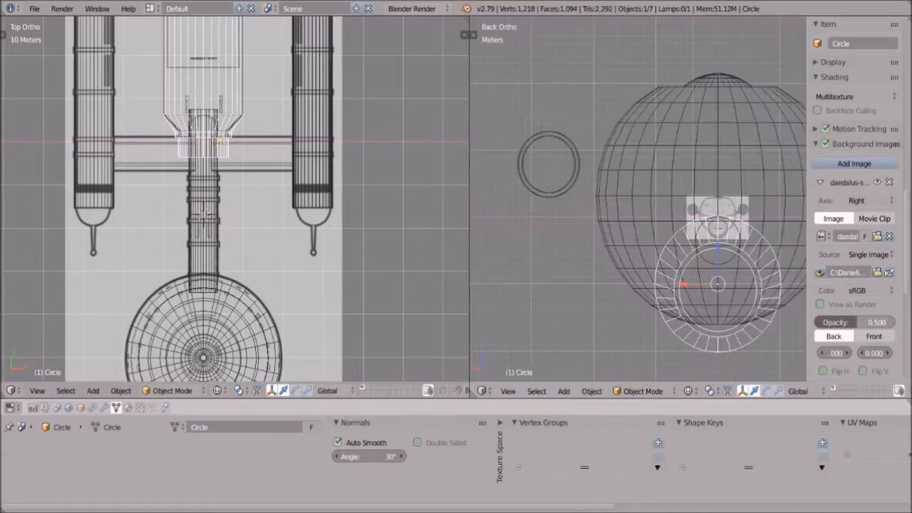
# Step: Set the rear background image's size to 144 m
pyautogui.moveTo(909, 298); pyautogui.dragTo(909, 381)
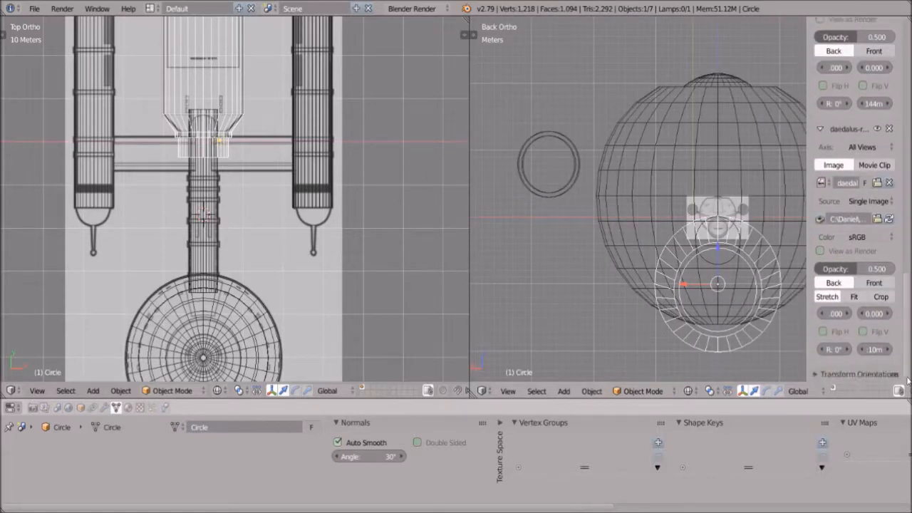
pyautogui.click(875, 348)
pyautogui.write('144')
pyautogui.press('Return')
pyautogui.scroll(-5, 773, 223)
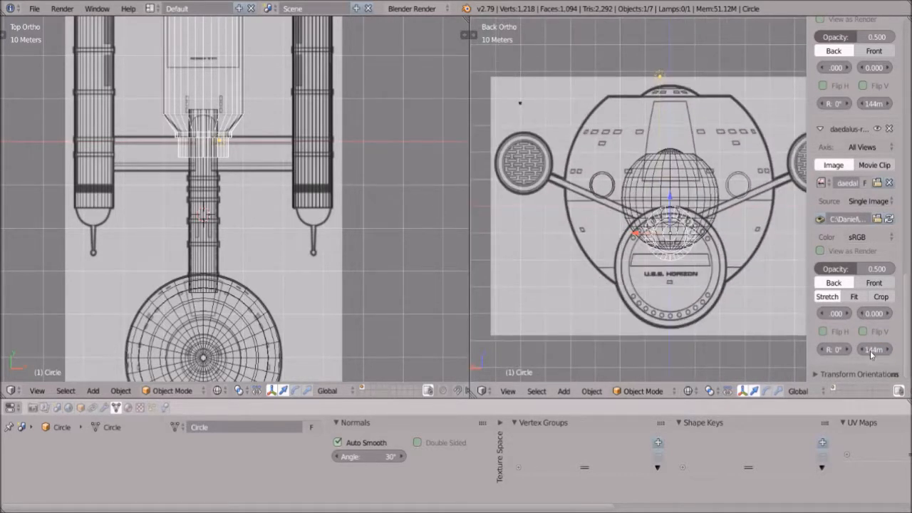
# Step: Reduce the rear background image's size to 64.9 and check it from an angle, returning to the back orthographic view
pyautogui.moveTo(870, 350); pyautogui.dragTo(805, 351)
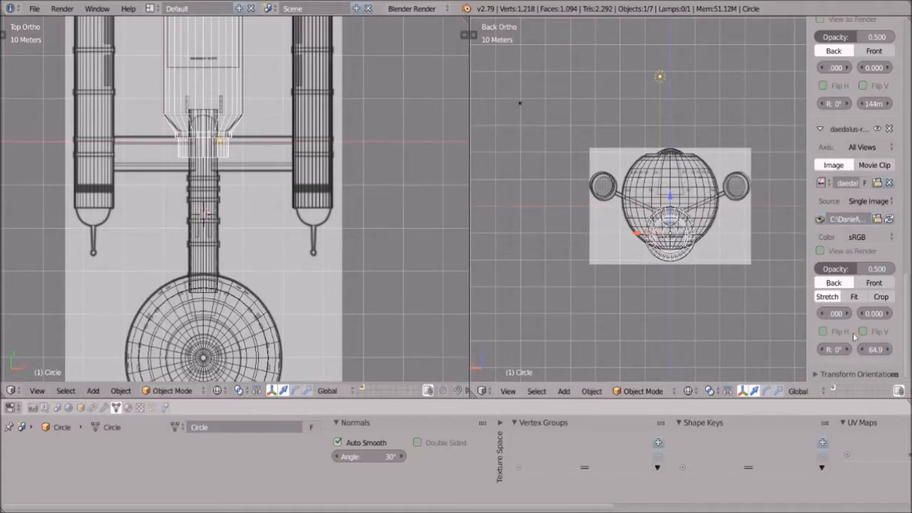
pyautogui.scroll(5, 651, 240)
pyautogui.moveTo(764, 305); pyautogui.dragTo(602, 356, button='middle')
pyautogui.click(508, 391)
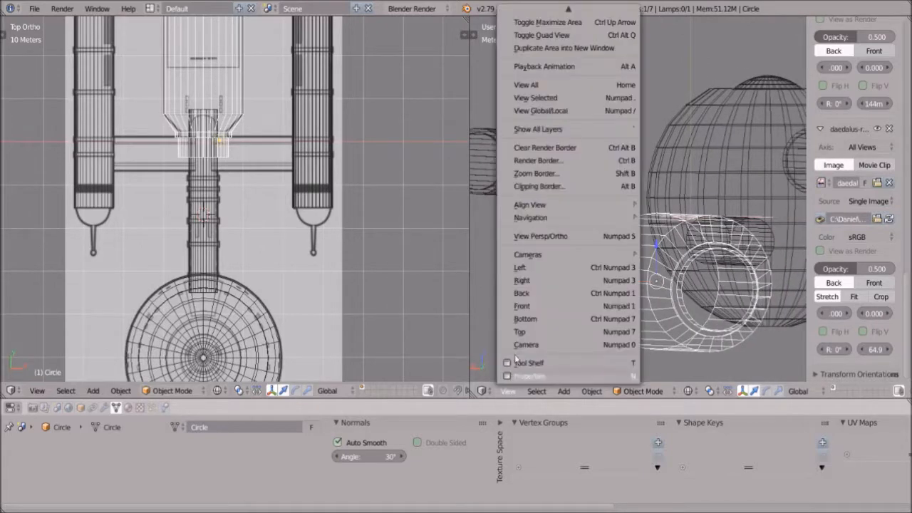
pyautogui.click(530, 318)
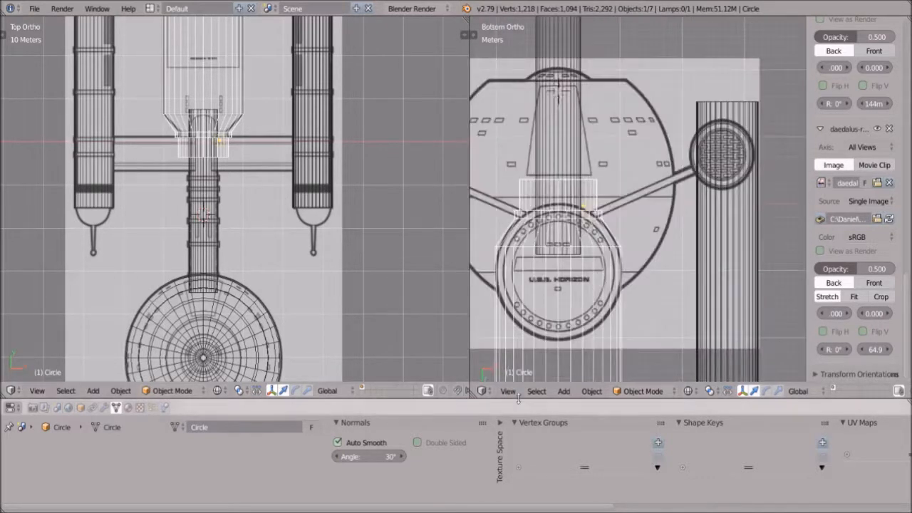
pyautogui.click(508, 391)
pyautogui.click(541, 295)
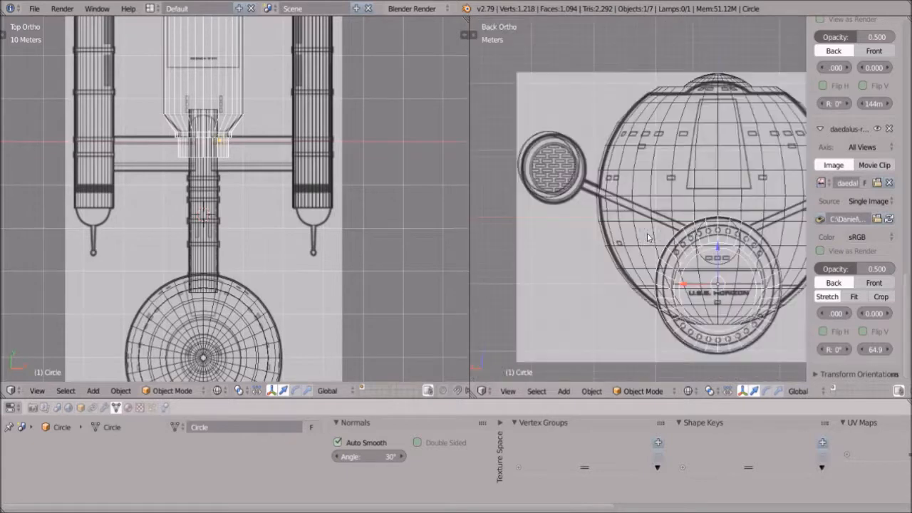
# Step: Enlarge the rear background image slightly and adjust its vertical offset to line it up with the sphere and nacelles
pyautogui.keyDown('shift'); pyautogui.moveTo(743, 249); pyautogui.dragTo(662, 246, button='middle'); pyautogui.keyUp('shift')
pyautogui.scroll(-1, 689, 245)
pyautogui.click(888, 350)
pyautogui.click(887, 350)
pyautogui.click(888, 350)
pyautogui.click(887, 349)
pyautogui.click(888, 350)
pyautogui.click(887, 314)
pyautogui.click(888, 314)
pyautogui.click(888, 315)
pyautogui.click(888, 314)
pyautogui.click(887, 314)
pyautogui.click(888, 314)
pyautogui.click(887, 314)
pyautogui.click(862, 314)
pyautogui.click(862, 314)
pyautogui.click(862, 314)
# Step: Enlarge the rear background image further to 67.3 and lower its vertical offset to 0.300
pyautogui.click(887, 351)
pyautogui.click(887, 350)
pyautogui.click(887, 350)
pyautogui.click(887, 351)
pyautogui.click(887, 351)
pyautogui.click(887, 351)
pyautogui.click(887, 350)
pyautogui.click(887, 350)
pyautogui.click(887, 351)
pyautogui.click(887, 351)
pyautogui.click(887, 350)
pyautogui.click(862, 315)
pyautogui.click(862, 315)
pyautogui.click(862, 315)
pyautogui.click(862, 315)
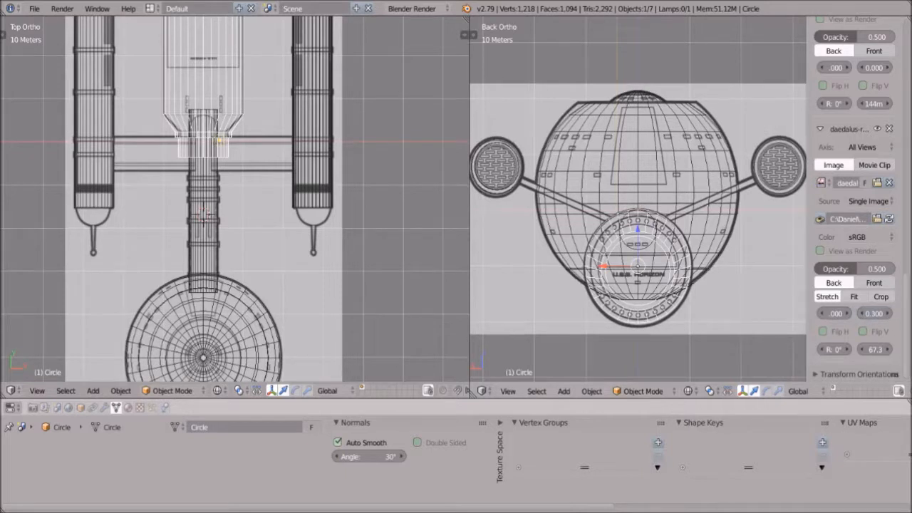
# Step: Raise the rear background image's vertical offset to 0.800 and set its size to 67 m
pyautogui.click(889, 314)
pyautogui.click(888, 314)
pyautogui.click(888, 315)
pyautogui.click(888, 314)
pyautogui.click(888, 314)
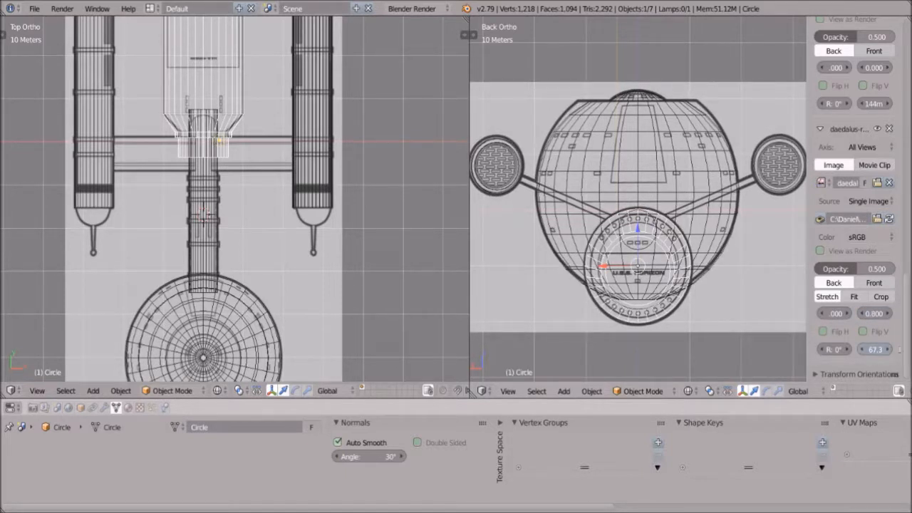
pyautogui.click(882, 349)
pyautogui.write('67')
pyautogui.press('Return')
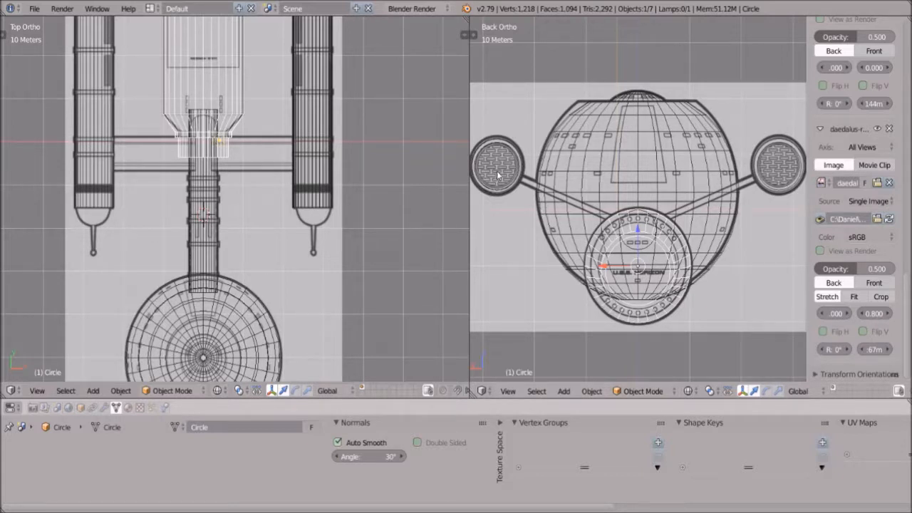
# Step: Examine how the nacelle end lines up with the rear blueprint and compare the whole ship with the top blueprint
pyautogui.scroll(-2, 499, 175)
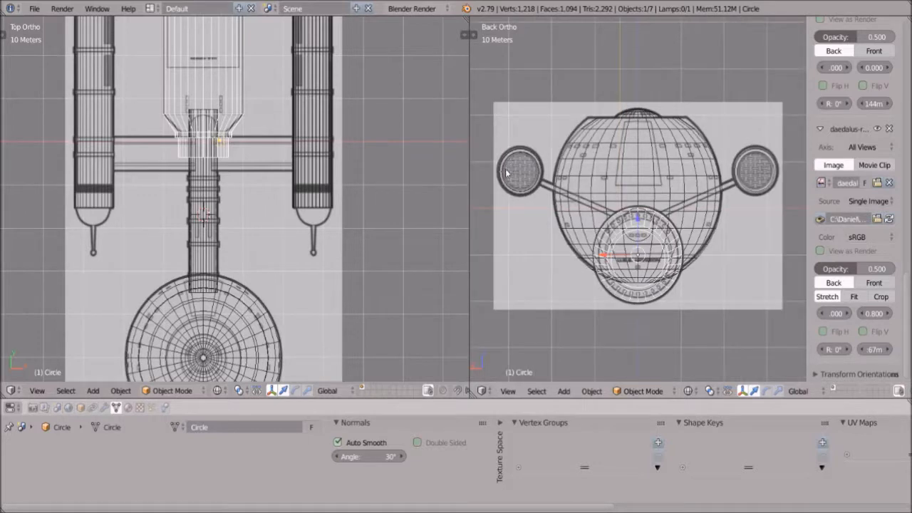
pyautogui.keyDown('shift'); pyautogui.moveTo(540, 174); pyautogui.dragTo(634, 188, button='middle'); pyautogui.keyUp('shift')
pyautogui.scroll(-1, 589, 202)
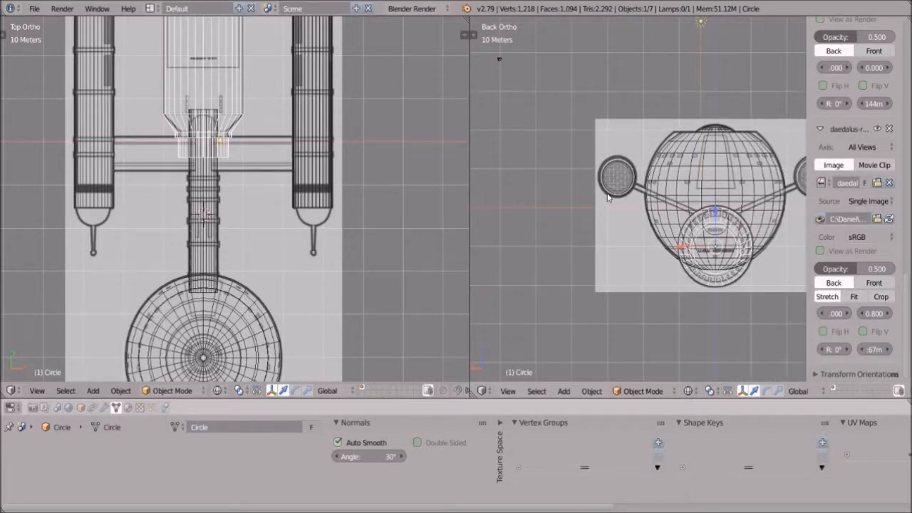
pyautogui.scroll(8, 608, 198)
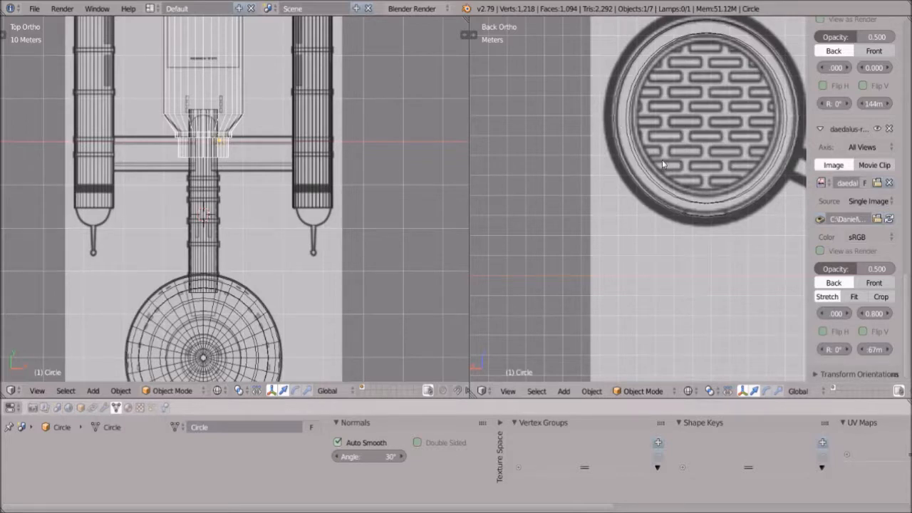
pyautogui.scroll(-9, 652, 159)
pyautogui.keyDown('shift'); pyautogui.moveTo(733, 241); pyautogui.dragTo(591, 242, button='middle'); pyautogui.keyUp('shift')
pyautogui.scroll(-2, 208, 261)
pyautogui.scroll(3, 221, 266)
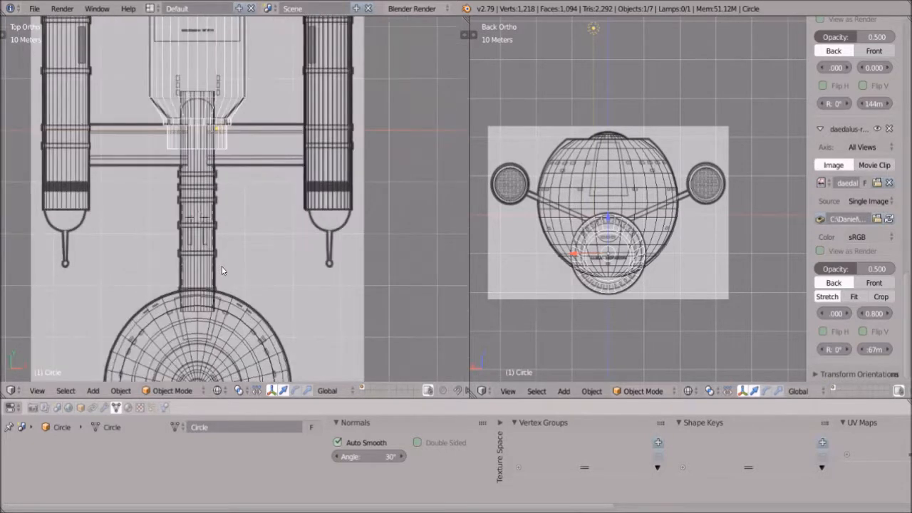
pyautogui.scroll(-4, 221, 269)
pyautogui.scroll(-1, 266, 147)
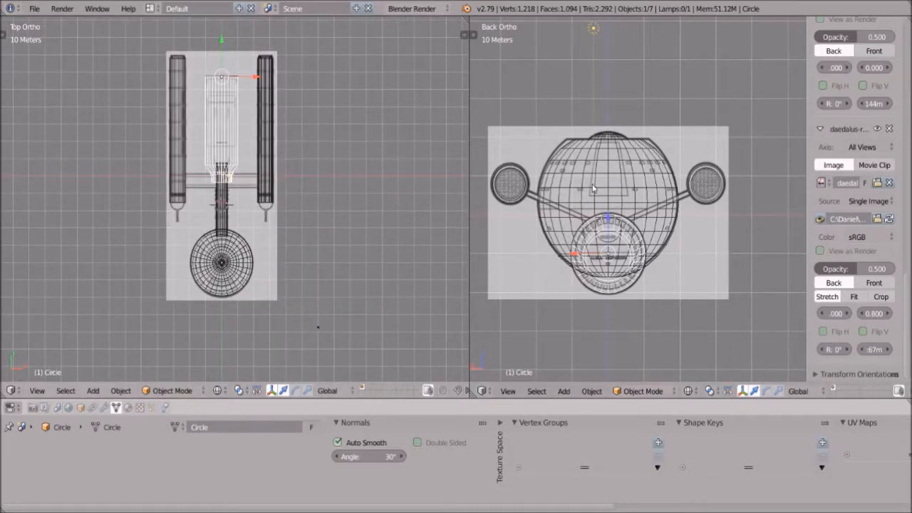
# Step: Inspect the rear hull's end against the rear blueprint and from an angle, returning to the back orthographic view
pyautogui.scroll(2, 596, 222)
pyautogui.scroll(3, 596, 224)
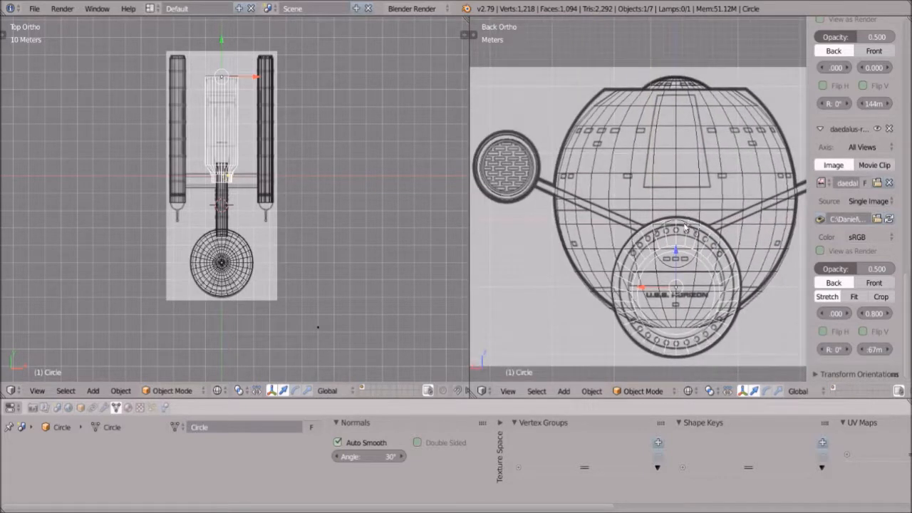
pyautogui.scroll(2, 690, 243)
pyautogui.keyDown('shift'); pyautogui.moveTo(738, 292); pyautogui.dragTo(681, 153, button='middle'); pyautogui.keyUp('shift')
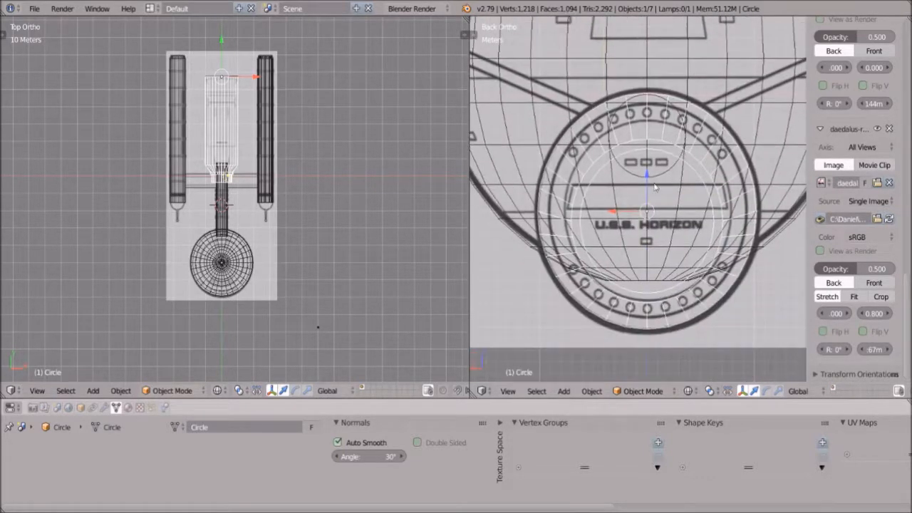
pyautogui.rightClick(624, 326)
pyautogui.rightClick(615, 239)
pyautogui.keyDown('shift'); pyautogui.moveTo(615, 238); pyautogui.dragTo(633, 260, button='middle'); pyautogui.keyUp('shift')
pyautogui.moveTo(633, 260); pyautogui.dragTo(598, 257, button='middle')
pyautogui.click(510, 388)
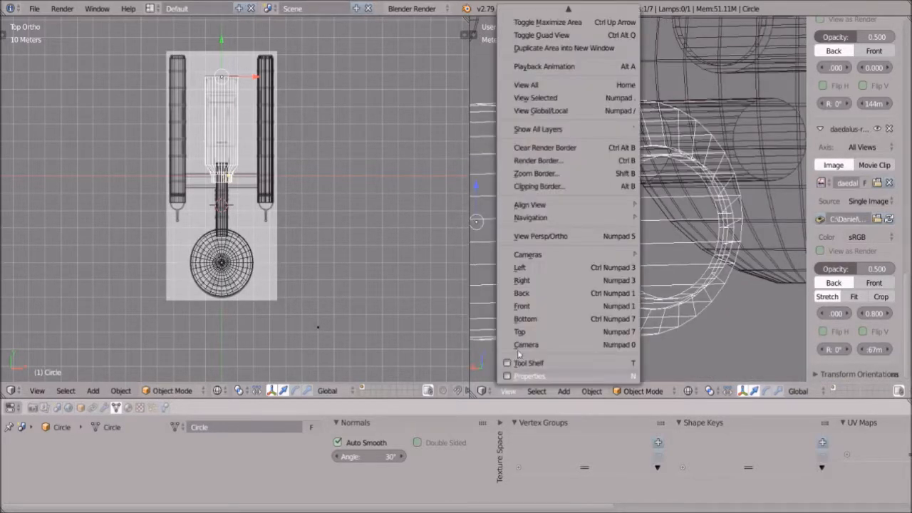
pyautogui.click(536, 293)
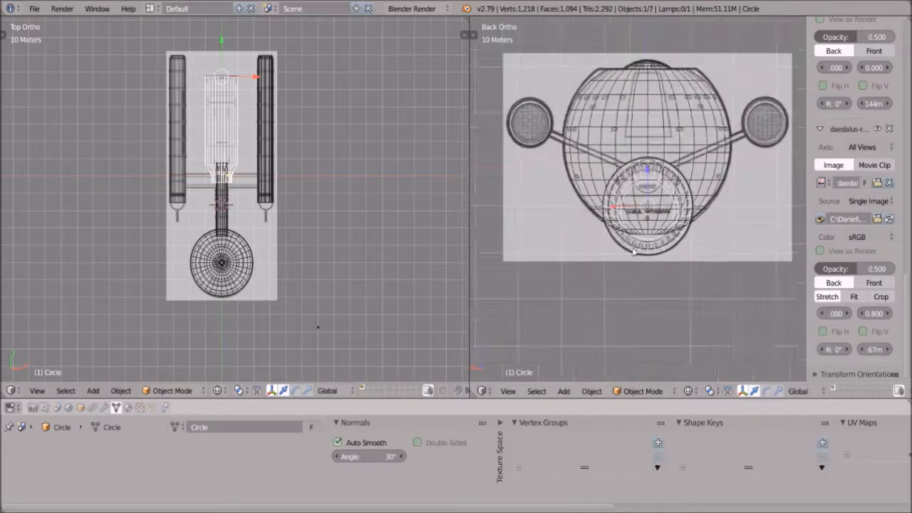
pyautogui.scroll(1, 633, 251)
pyautogui.keyDown('shift'); pyautogui.moveTo(719, 207); pyautogui.dragTo(661, 233, button='middle'); pyautogui.keyUp('shift')
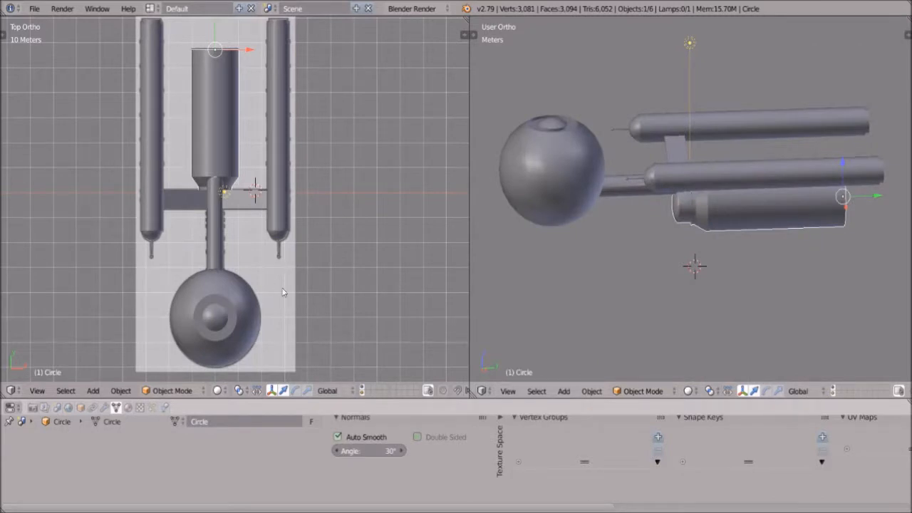
# Step: Examine the shaded starship from several angles, checking the neck, nacelles, pylons and rear hull
pyautogui.moveTo(569, 233); pyautogui.dragTo(622, 179, button='middle')
pyautogui.moveTo(740, 132); pyautogui.dragTo(705, 163, button='middle')
pyautogui.moveTo(586, 163); pyautogui.dragTo(612, 208, button='middle')
pyautogui.scroll(3, 712, 265)
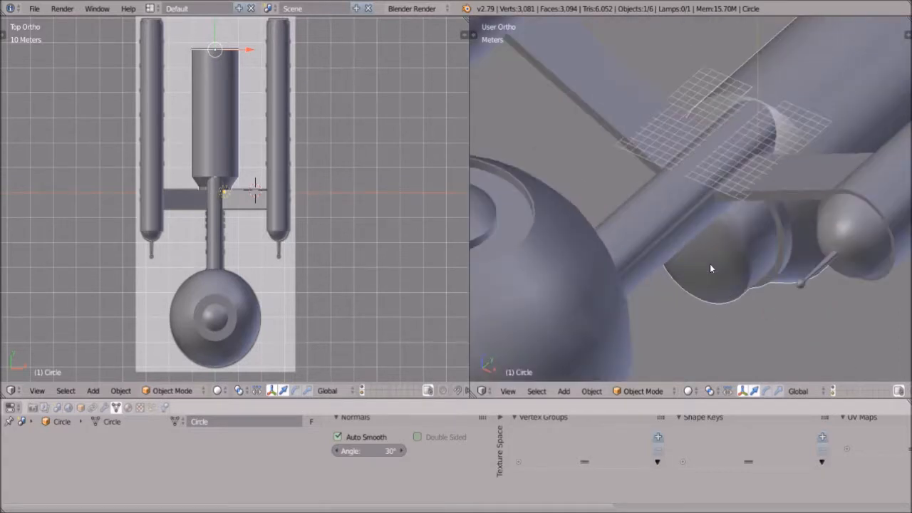
pyautogui.scroll(-4, 712, 264)
pyautogui.moveTo(713, 264); pyautogui.dragTo(568, 157, button='middle')
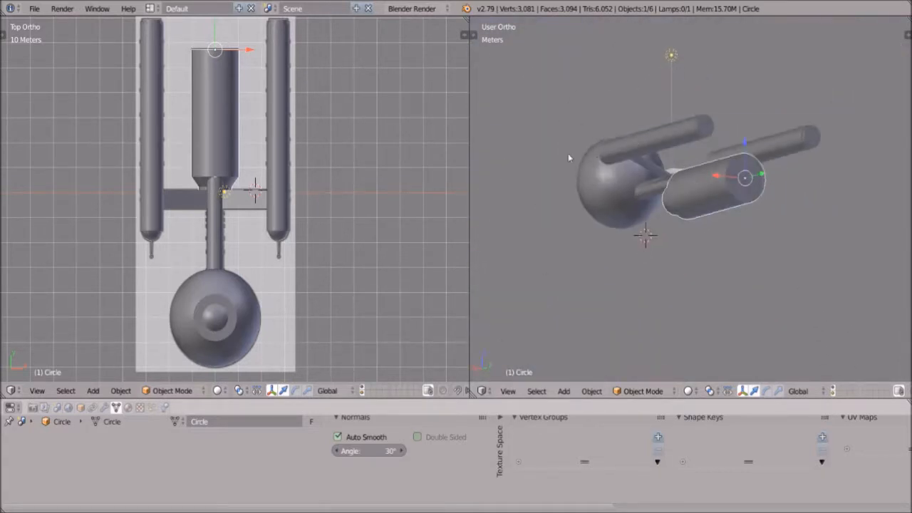
pyautogui.moveTo(611, 199); pyautogui.dragTo(502, 188, button='middle')
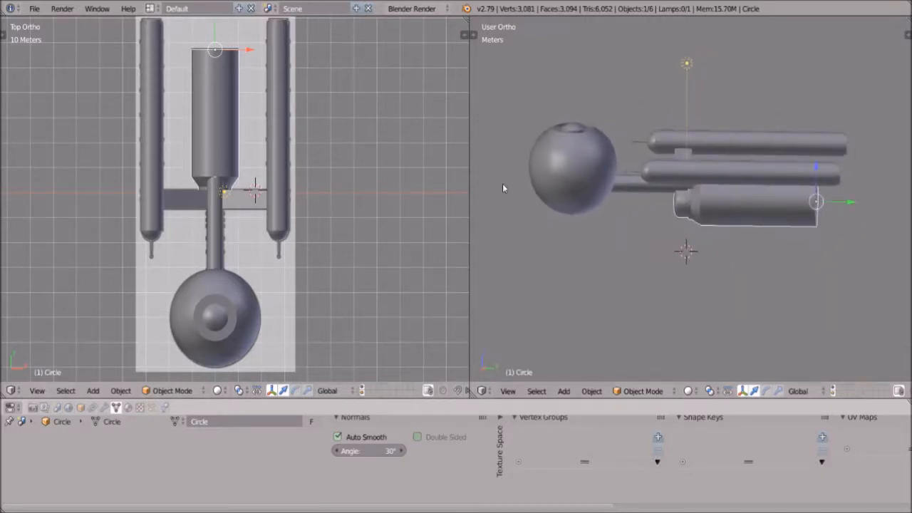
pyautogui.scroll(5, 603, 210)
pyautogui.scroll(-5, 605, 212)
# Step: Set the rear hull's Auto Smooth angle to 25° and check its shading at the tapered front section
pyautogui.moveTo(611, 216); pyautogui.dragTo(666, 126, button='middle')
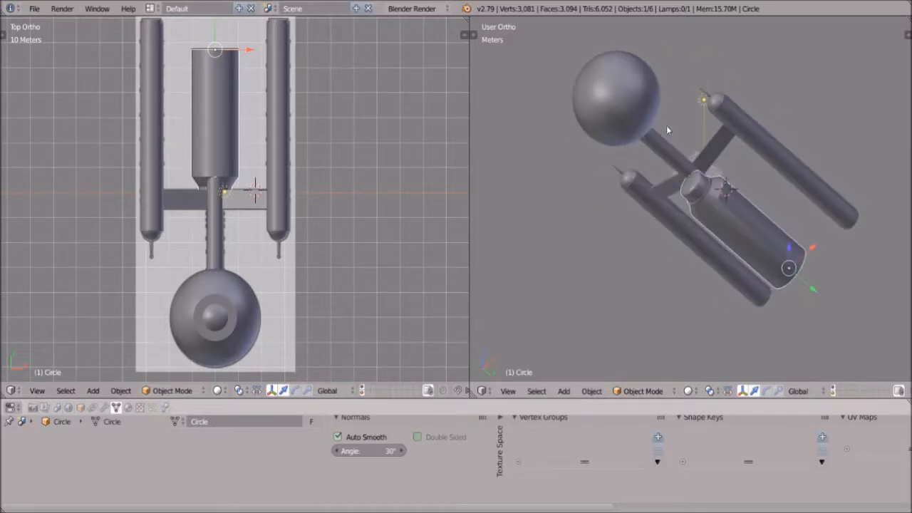
pyautogui.scroll(5, 706, 232)
pyautogui.scroll(3, 706, 232)
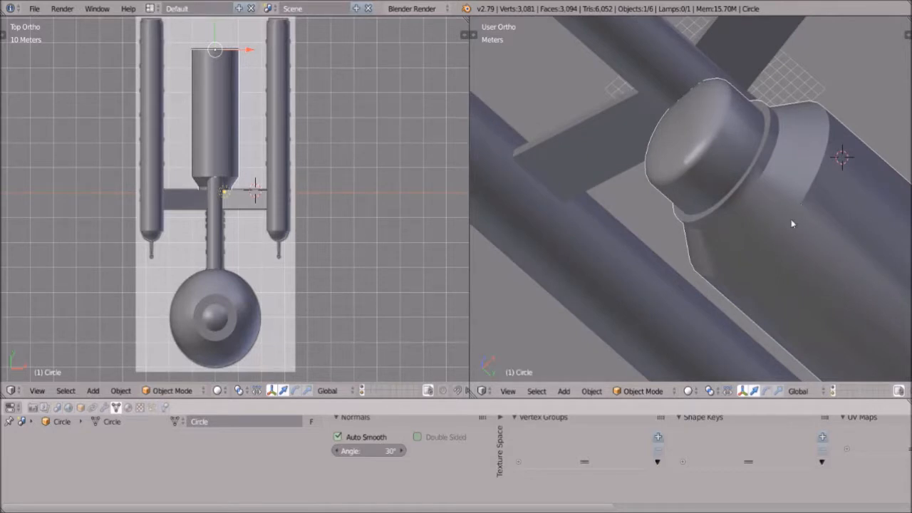
pyautogui.click(393, 450)
pyautogui.write('25')
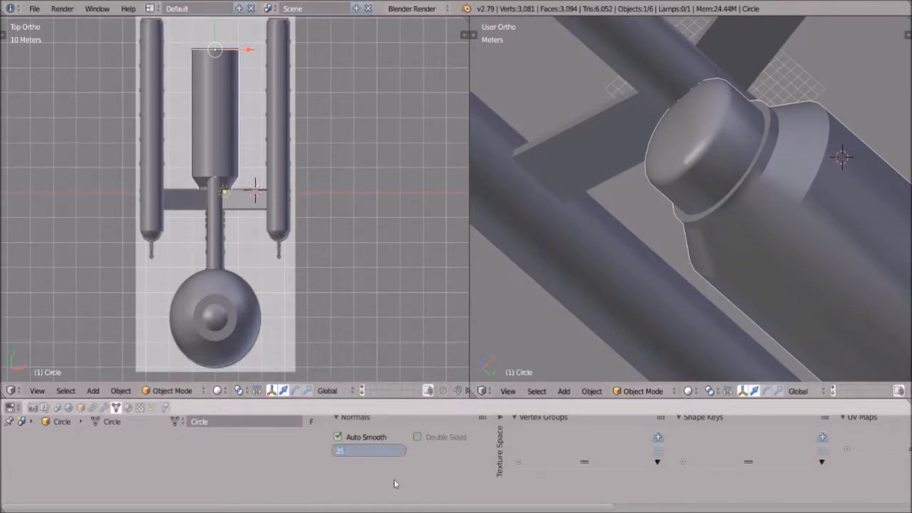
pyautogui.press('Return')
pyautogui.scroll(-1, 425, 326)
pyautogui.scroll(-5, 720, 267)
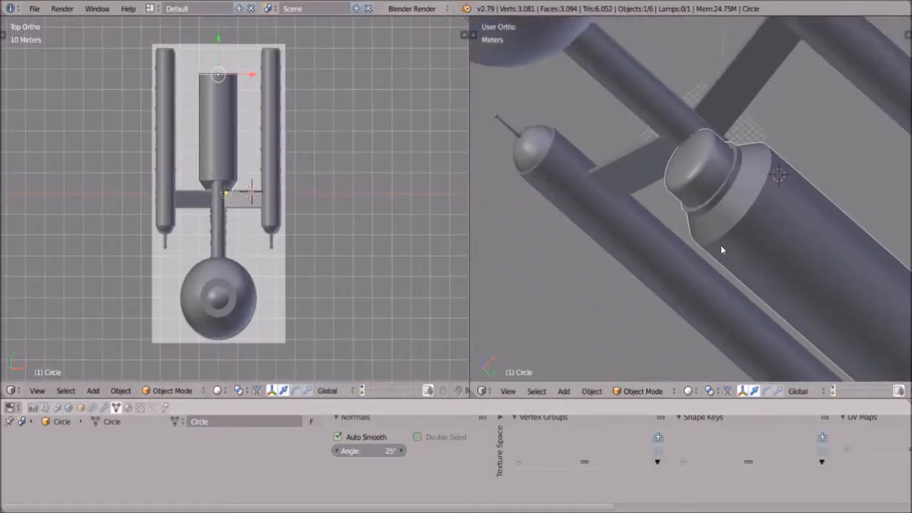
pyautogui.moveTo(739, 144); pyautogui.dragTo(611, 230, button='middle')
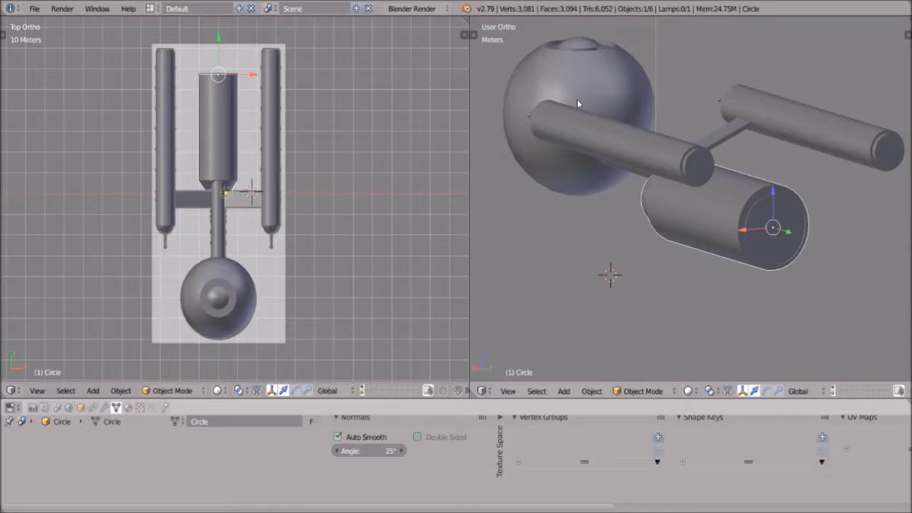
pyautogui.moveTo(574, 106); pyautogui.dragTo(746, 170, button='middle')
pyautogui.rightClick(678, 142)
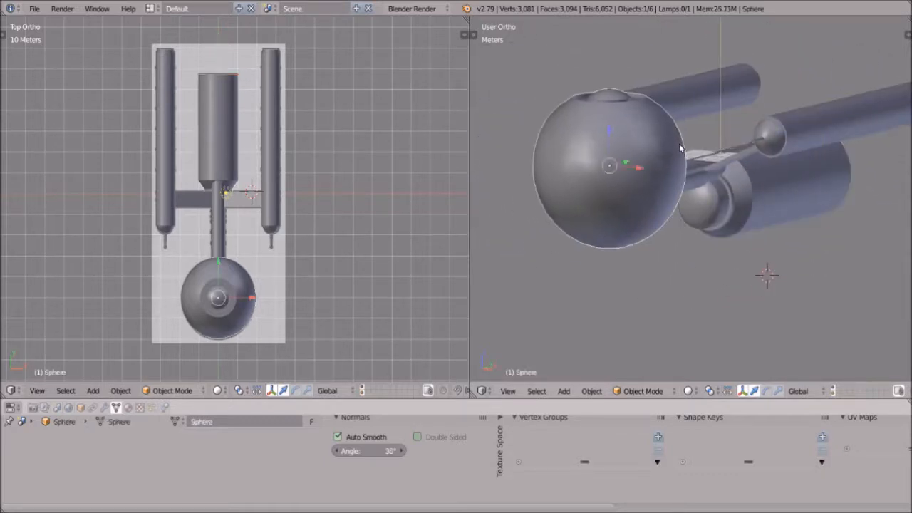
pyautogui.press('g')
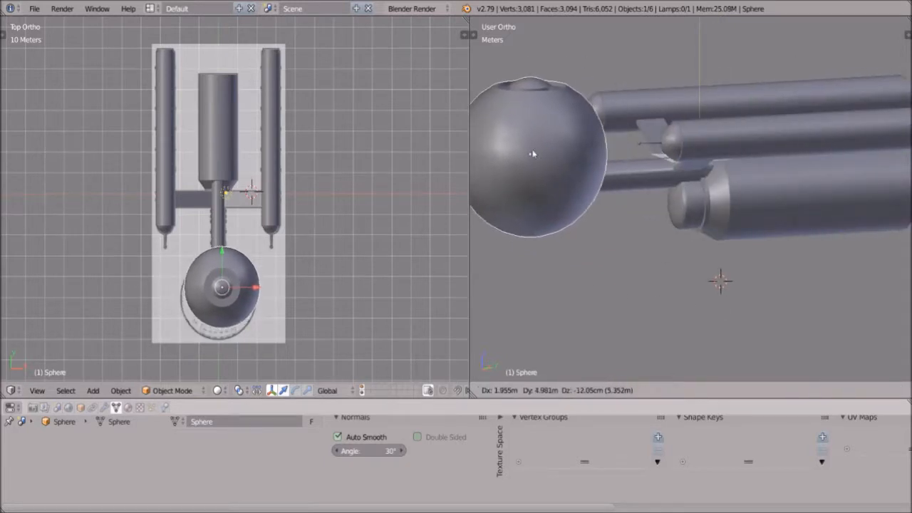
pyautogui.press('Escape')
pyautogui.moveTo(579, 182); pyautogui.dragTo(648, 231, button='middle')
pyautogui.rightClick(649, 231)
pyautogui.press('g')
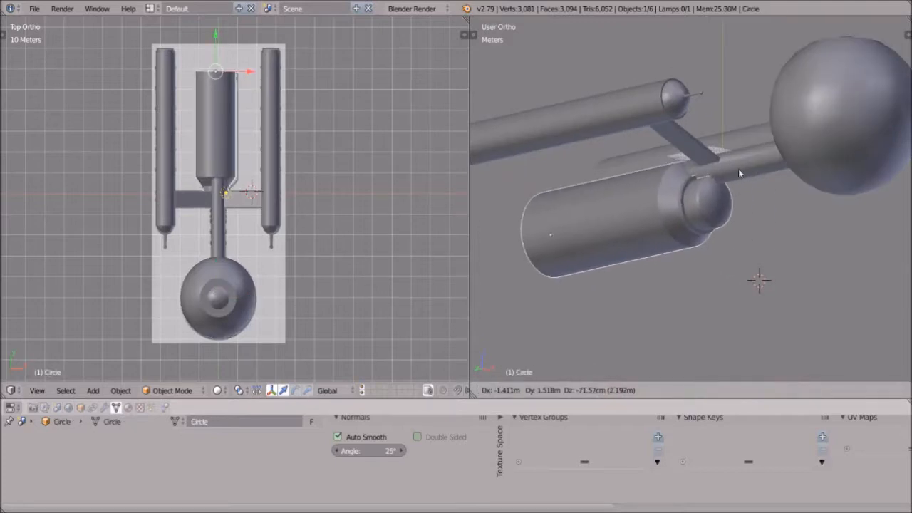
pyautogui.click(805, 207)
pyautogui.moveTo(804, 207); pyautogui.dragTo(721, 229, button='middle')
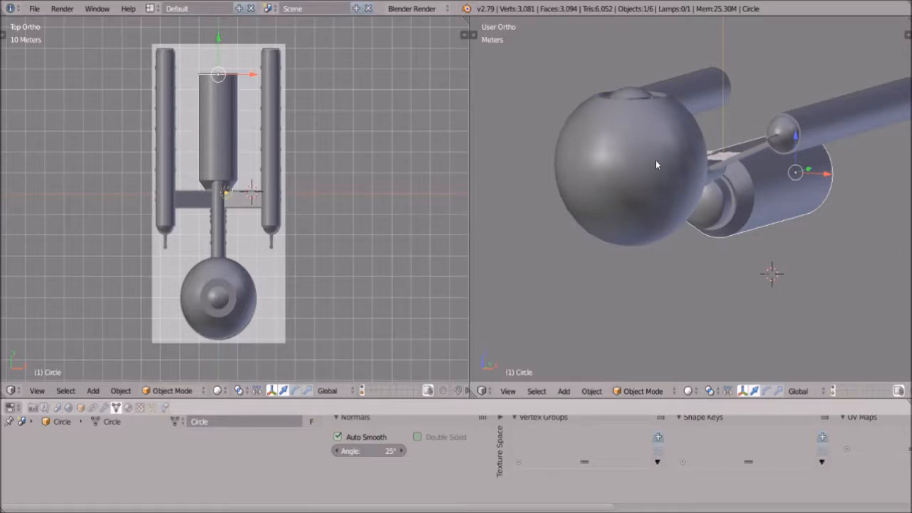
# Step: Turn off the viewport display of the Mirror modifier on the neck and pylon object
pyautogui.moveTo(661, 211); pyautogui.dragTo(582, 223, button='middle')
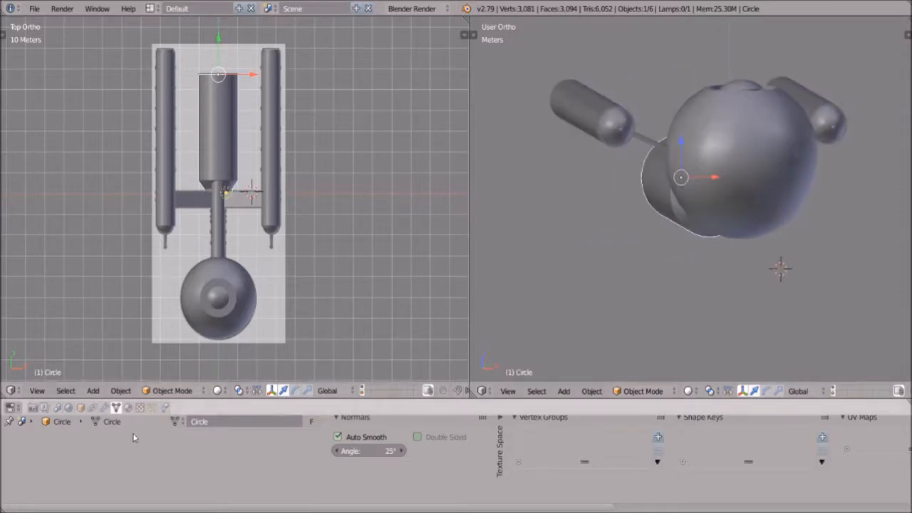
pyautogui.click(114, 409)
pyautogui.scroll(2, 649, 231)
pyautogui.scroll(-2, 654, 228)
pyautogui.rightClick(755, 135)
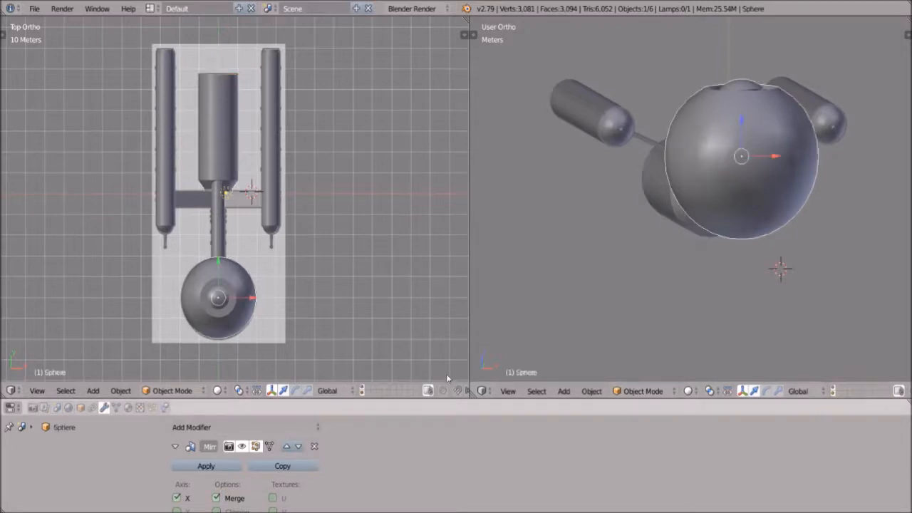
pyautogui.moveTo(719, 207); pyautogui.dragTo(766, 182, button='middle')
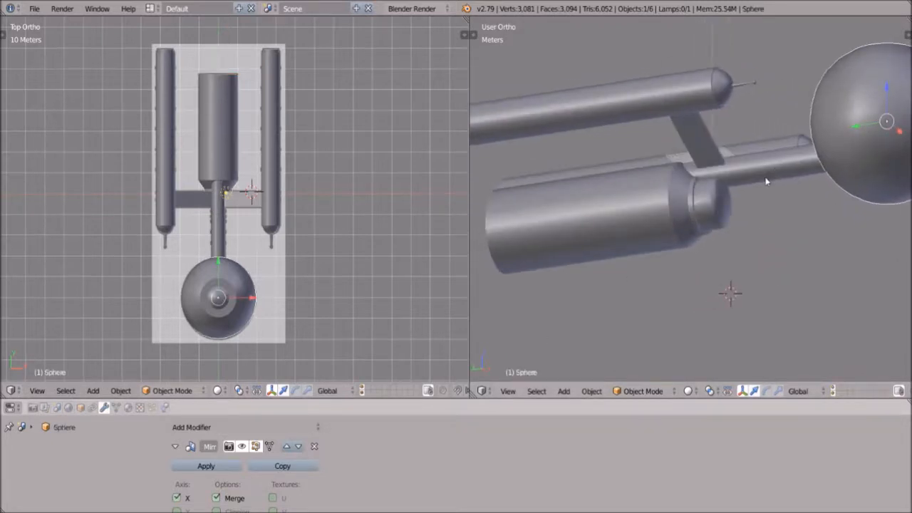
pyautogui.rightClick(678, 231)
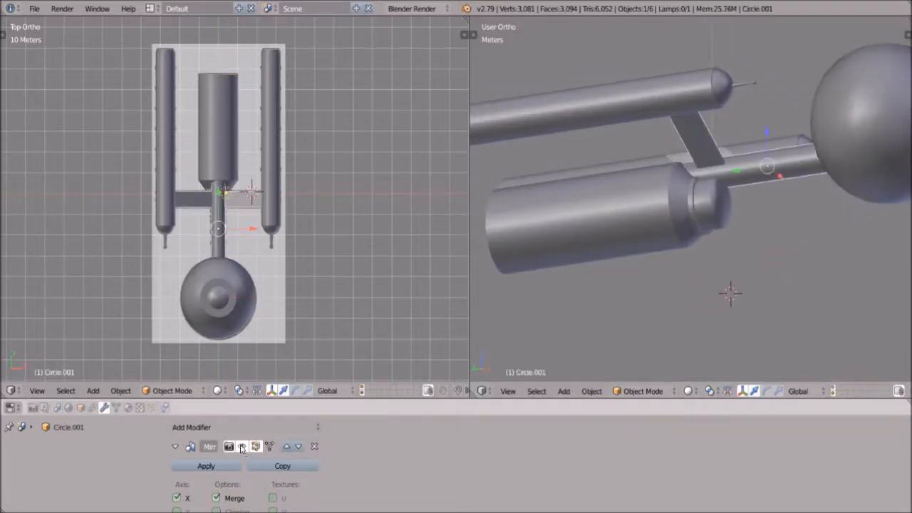
pyautogui.click(242, 446)
# Step: Turn off the viewport display of the Mirror modifiers on the nacelles, the rear hull and the front sphere
pyautogui.rightClick(621, 122)
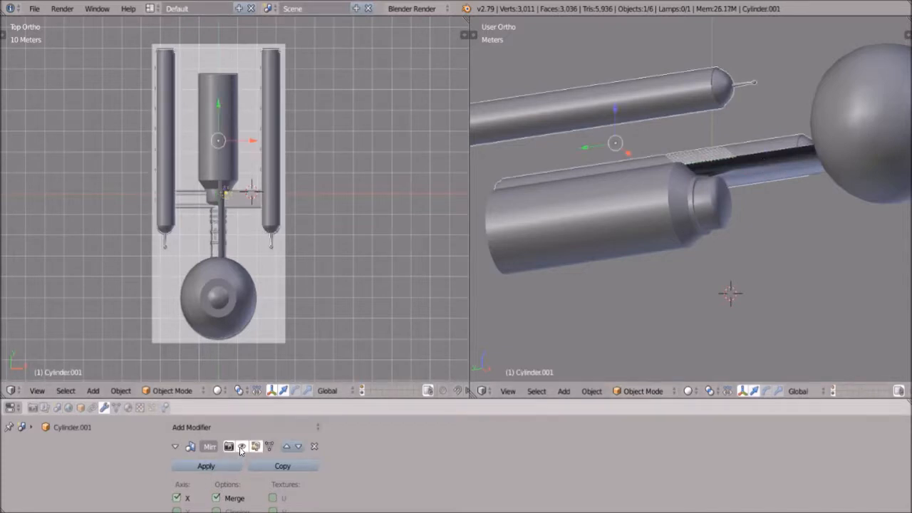
pyautogui.click(242, 446)
pyautogui.rightClick(636, 201)
pyautogui.click(242, 447)
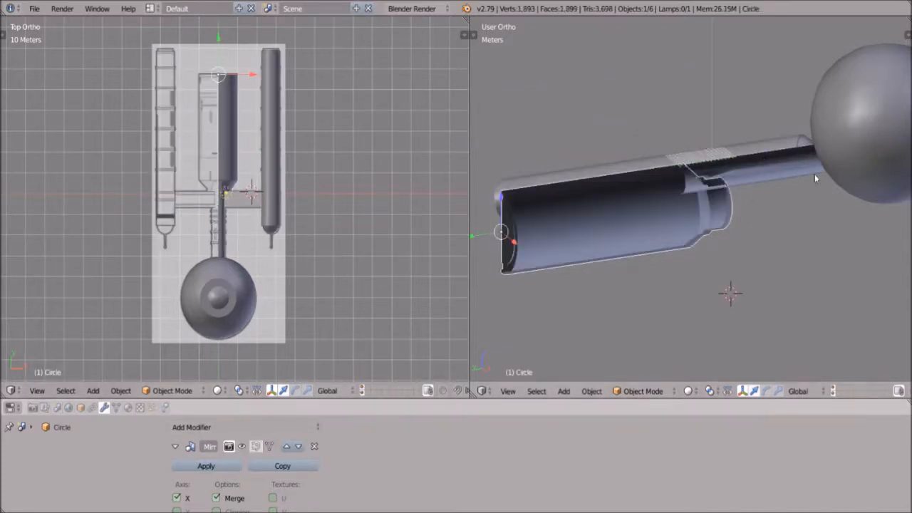
pyautogui.moveTo(800, 212); pyautogui.dragTo(770, 205, button='middle')
pyautogui.rightClick(770, 204)
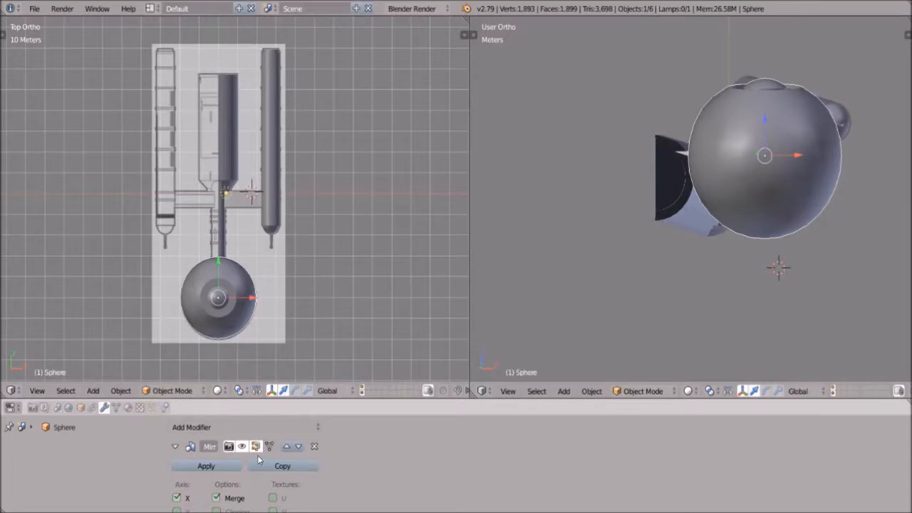
pyautogui.click(242, 447)
# Step: Examine the half ship from both sides, checking the hollow interior and where the neck enters the sphere
pyautogui.moveTo(695, 216); pyautogui.dragTo(621, 191, button='middle')
pyautogui.moveTo(589, 238); pyautogui.dragTo(622, 222, button='middle')
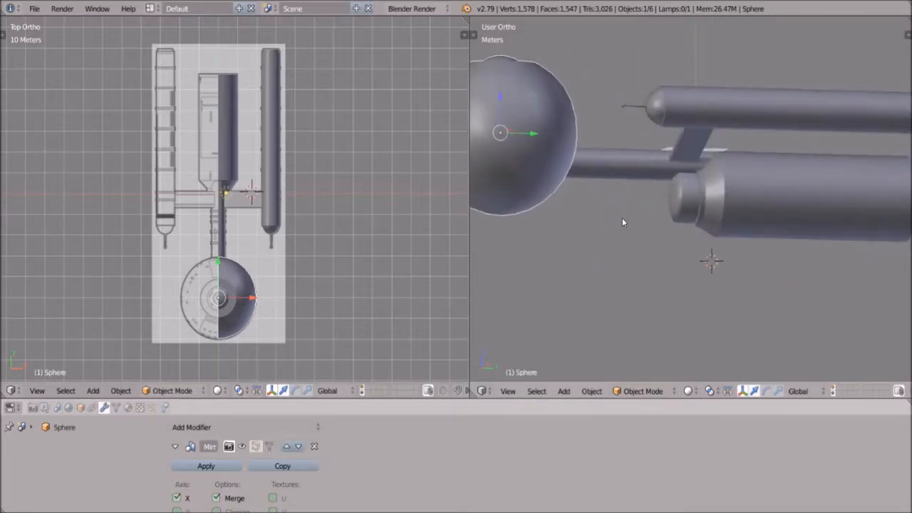
pyautogui.scroll(2, 638, 224)
pyautogui.scroll(-7, 659, 227)
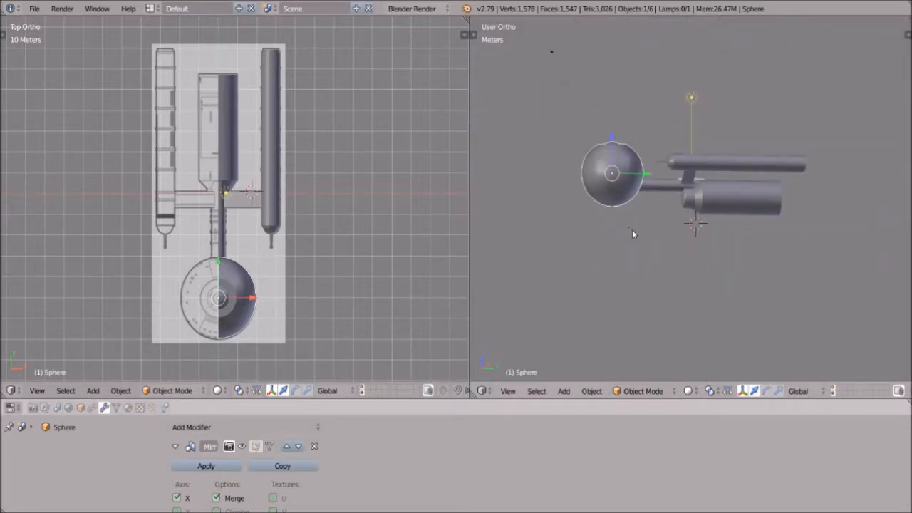
pyautogui.moveTo(631, 230); pyautogui.dragTo(805, 232, button='middle')
pyautogui.scroll(6, 790, 232)
pyautogui.scroll(-2, 790, 231)
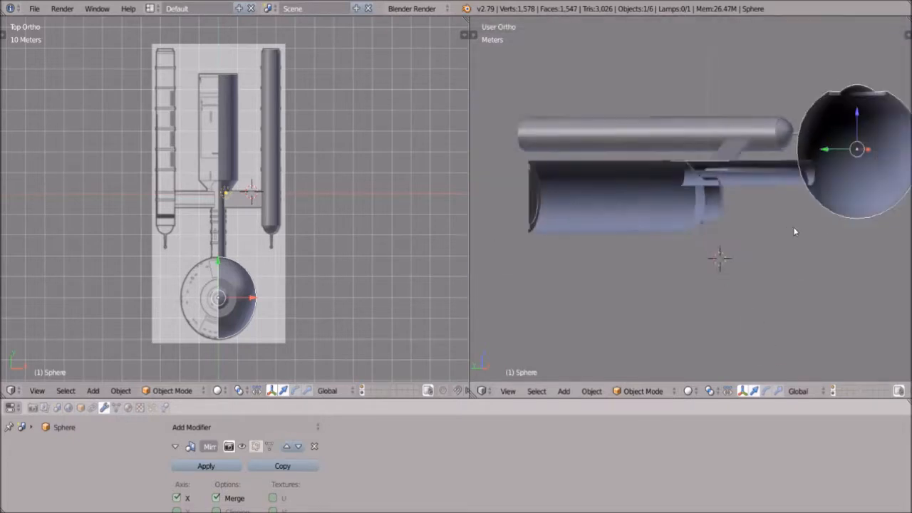
pyautogui.scroll(-5, 795, 231)
pyautogui.scroll(8, 750, 200)
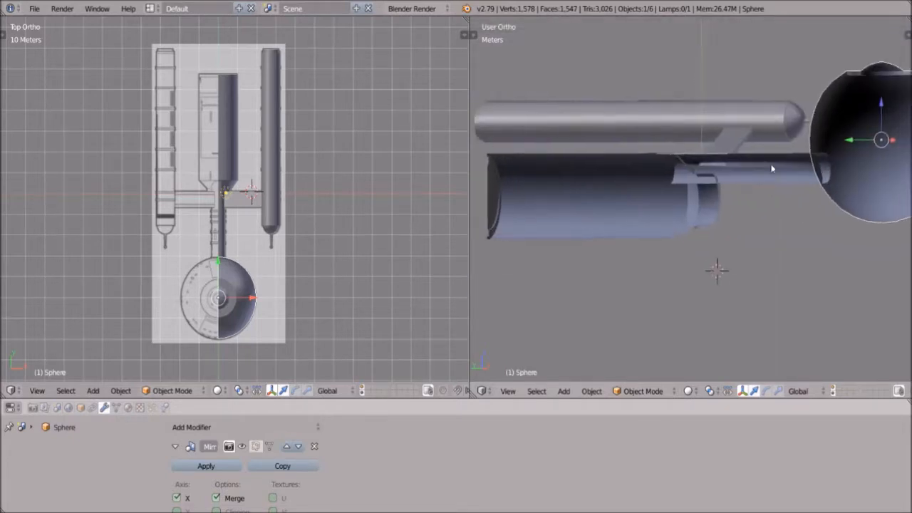
pyautogui.moveTo(749, 248); pyautogui.dragTo(667, 203, button='middle')
pyautogui.moveTo(598, 256); pyautogui.dragTo(739, 173, button='middle')
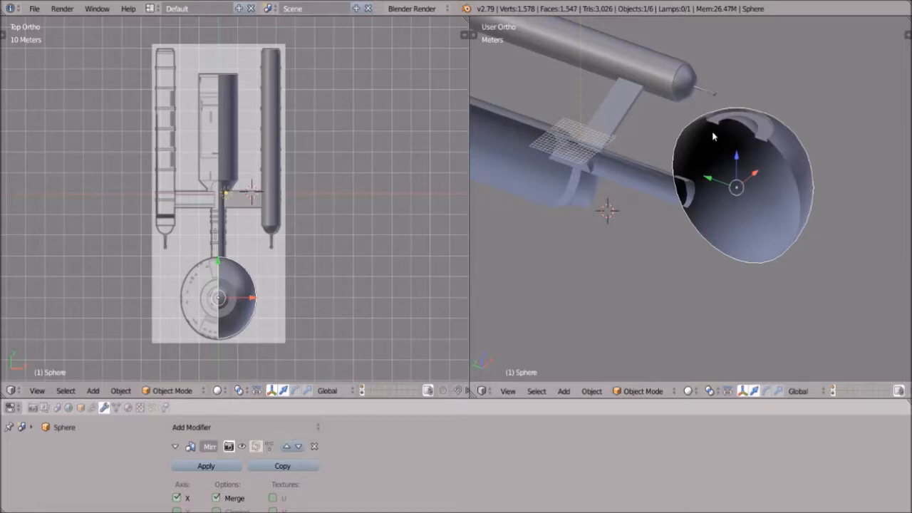
pyautogui.moveTo(711, 136); pyautogui.dragTo(760, 175, button='middle')
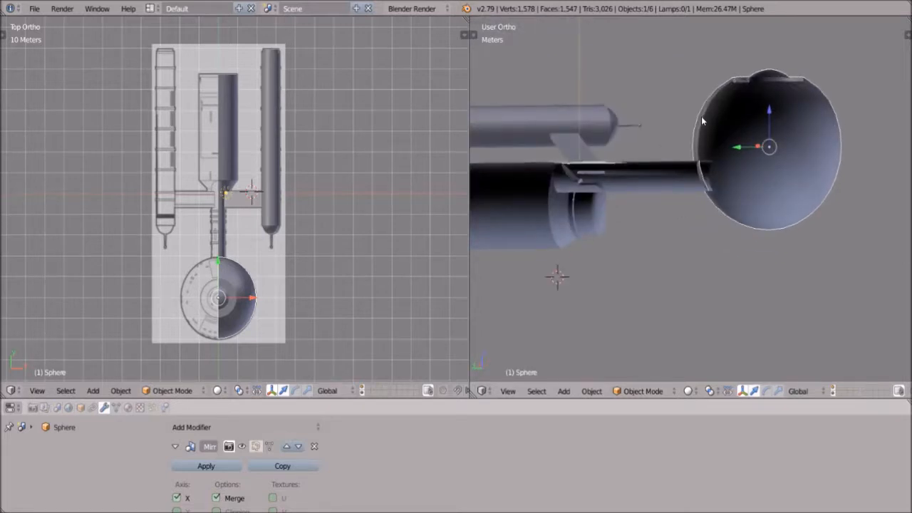
pyautogui.moveTo(833, 180); pyautogui.dragTo(684, 128, button='middle')
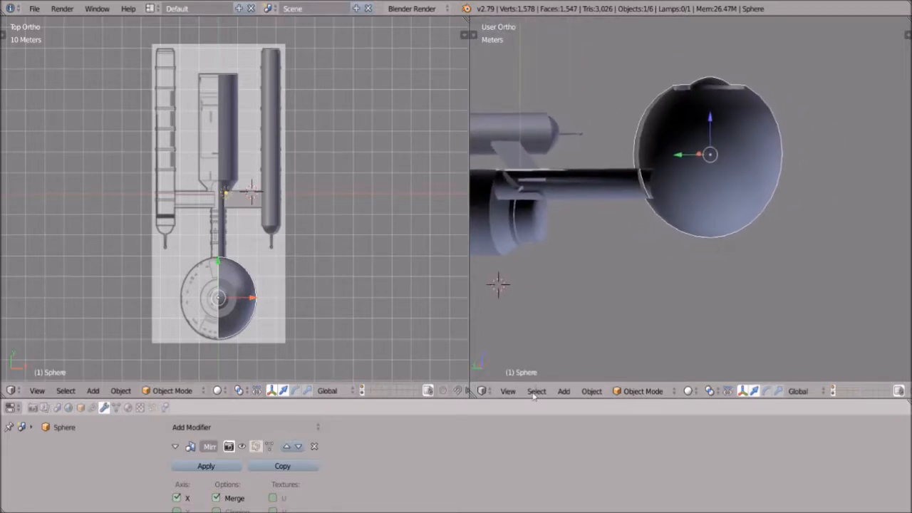
pyautogui.scroll(3, 628, 92)
pyautogui.scroll(-3, 628, 93)
pyautogui.moveTo(760, 207); pyautogui.dragTo(738, 231, button='middle')
pyautogui.moveTo(748, 90); pyautogui.dragTo(719, 90, button='middle')
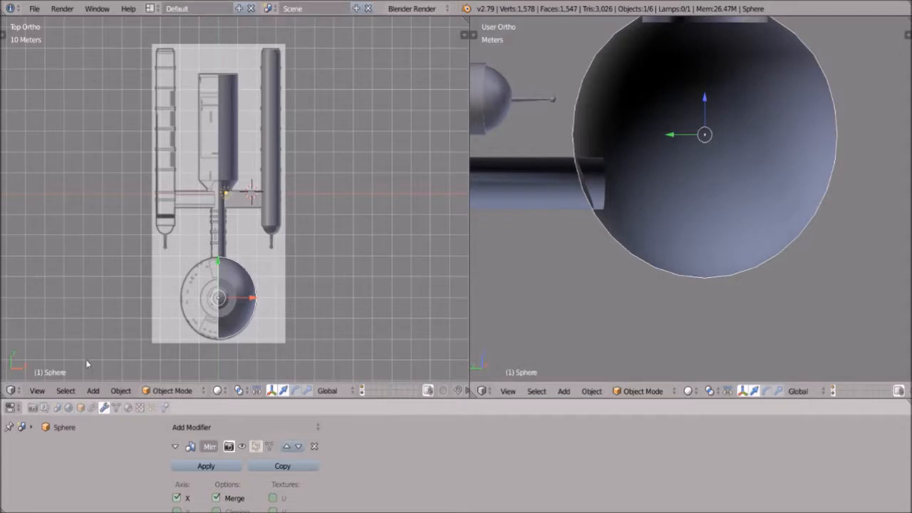
# Step: Compare the half sphere with the rings and hull markings of the top blueprint
pyautogui.scroll(6, 225, 228)
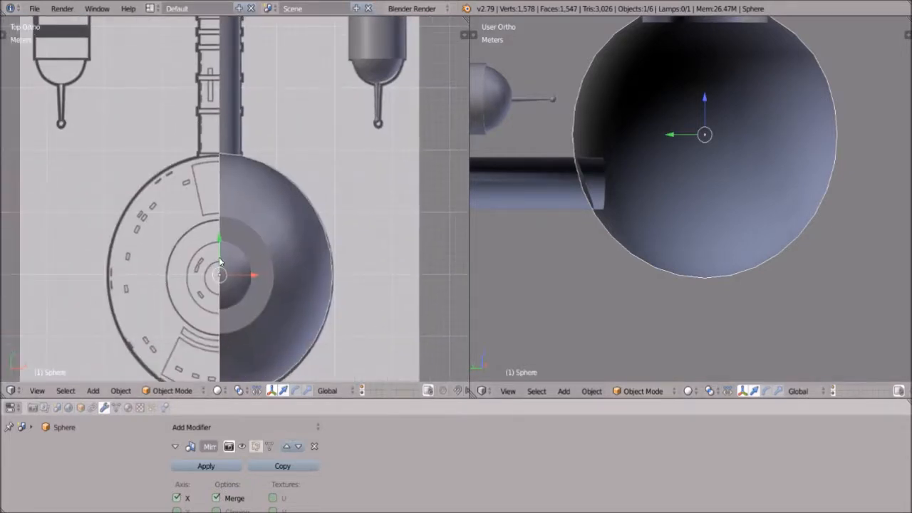
pyautogui.scroll(-3, 784, 122)
pyautogui.scroll(6, 776, 136)
pyautogui.scroll(-2, 232, 171)
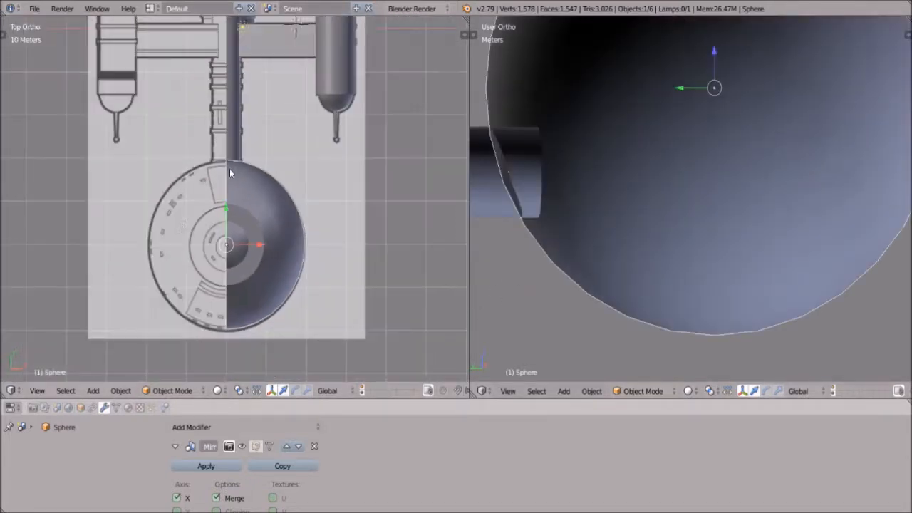
pyautogui.scroll(-1, 228, 236)
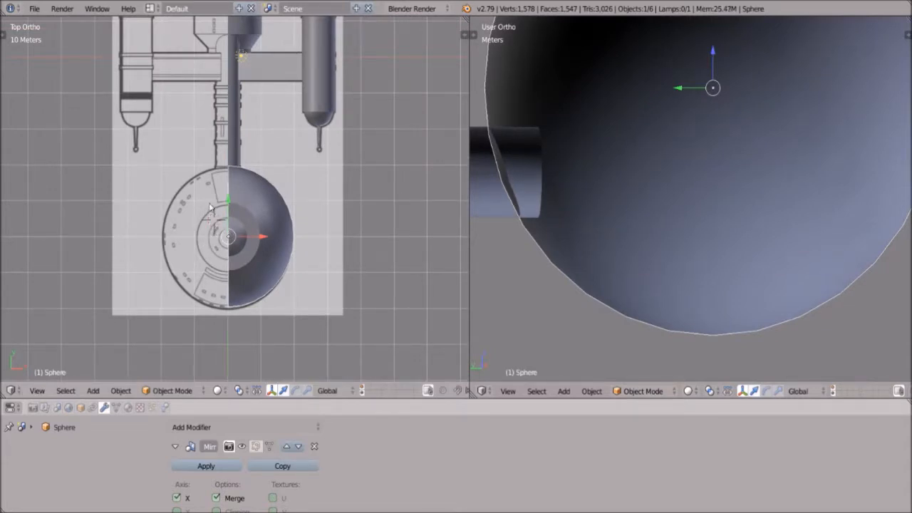
pyautogui.scroll(-10, 718, 132)
pyautogui.scroll(5, 718, 132)
pyautogui.scroll(1, 214, 250)
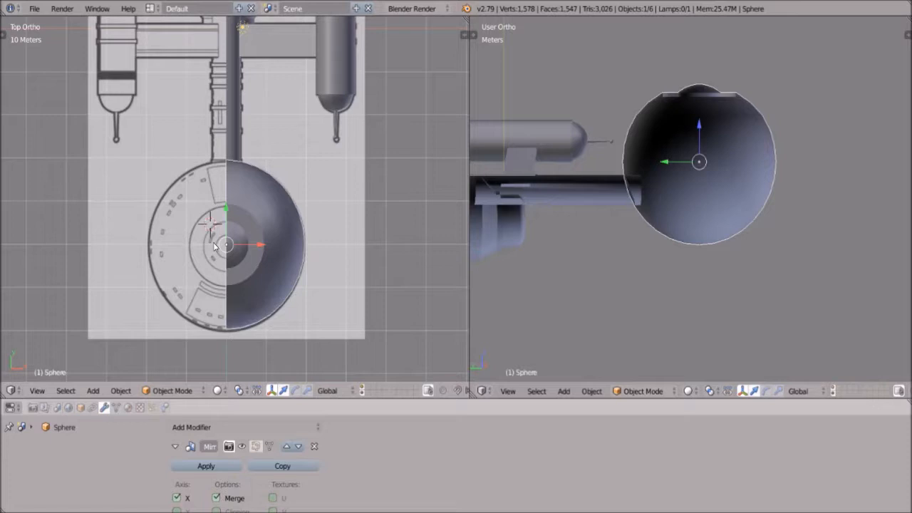
pyautogui.scroll(2, 127, 193)
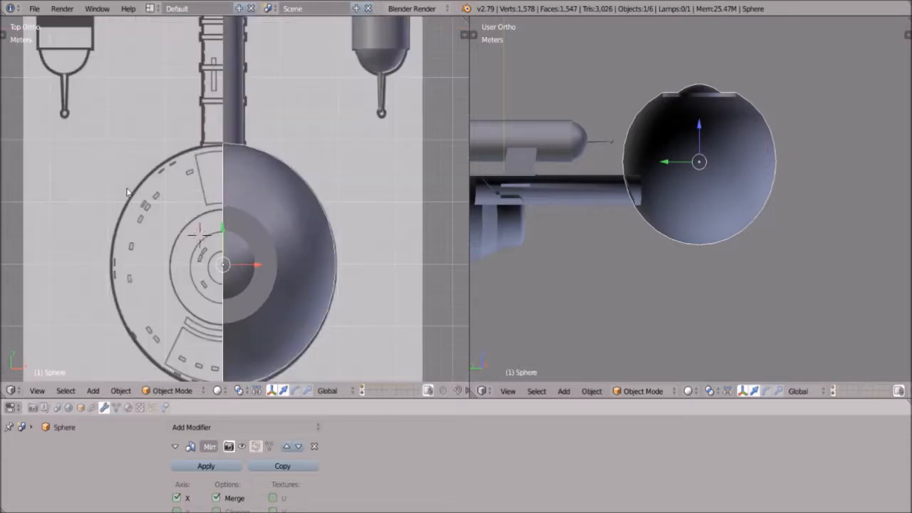
# Step: Add a mesh circle over the sphere in the top view and scale it up to about 16.29
pyautogui.hotkey('shift', 'a')
pyautogui.moveTo(127, 189)
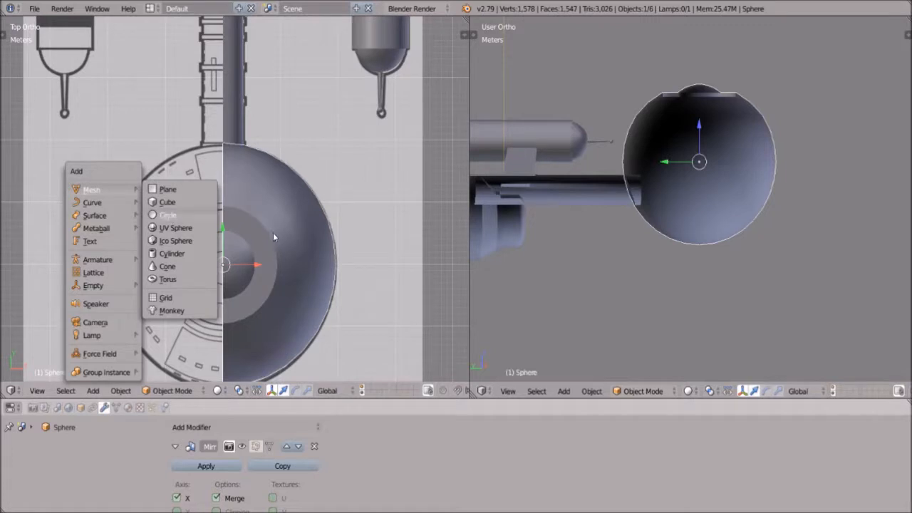
pyautogui.click(167, 214)
pyautogui.press('s')
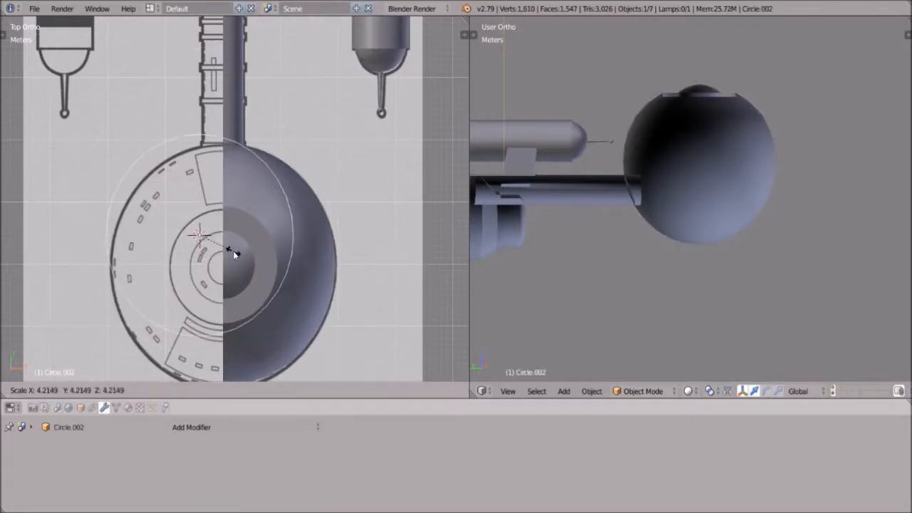
pyautogui.click(233, 251)
# Step: Set the circle's X location to 0 m and move it along Y to the sphere's centre, about 50.26 m
pyautogui.click(80, 408)
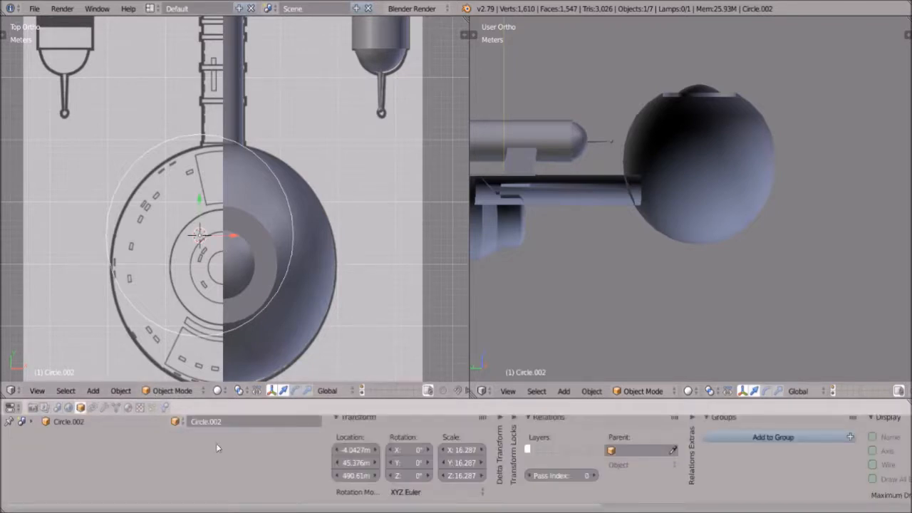
pyautogui.click(356, 448)
pyautogui.write('0')
pyautogui.press('Return')
pyautogui.press('g')
pyautogui.press('y')
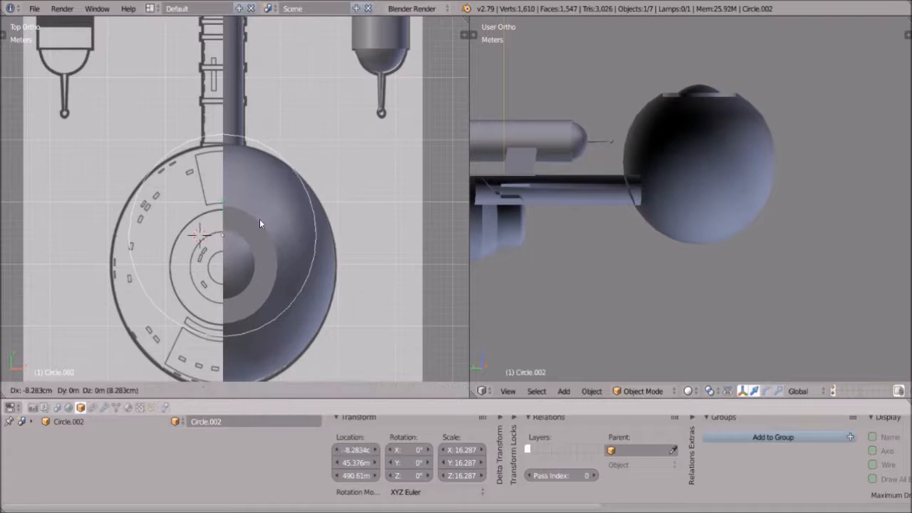
pyautogui.click(253, 254)
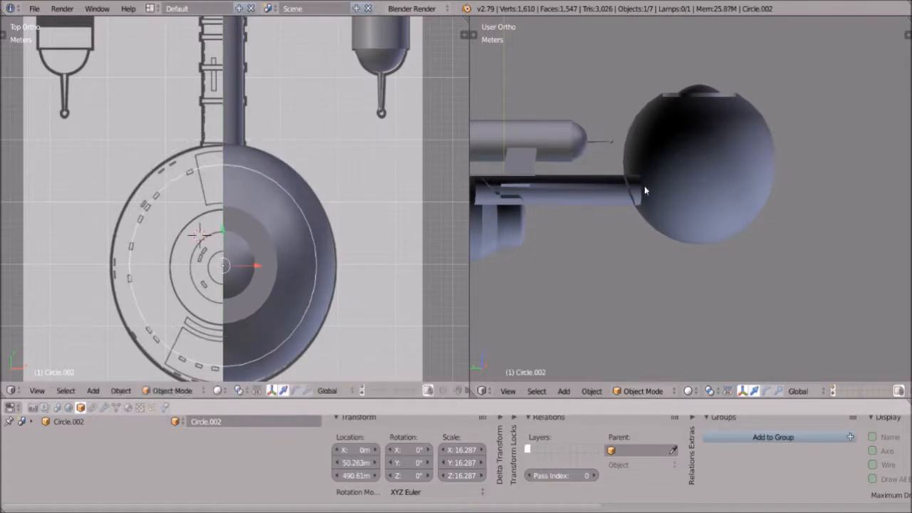
# Step: Lower the circle along the global Z axis into the sphere, to about 2.69 m
pyautogui.scroll(-10, 820, 233)
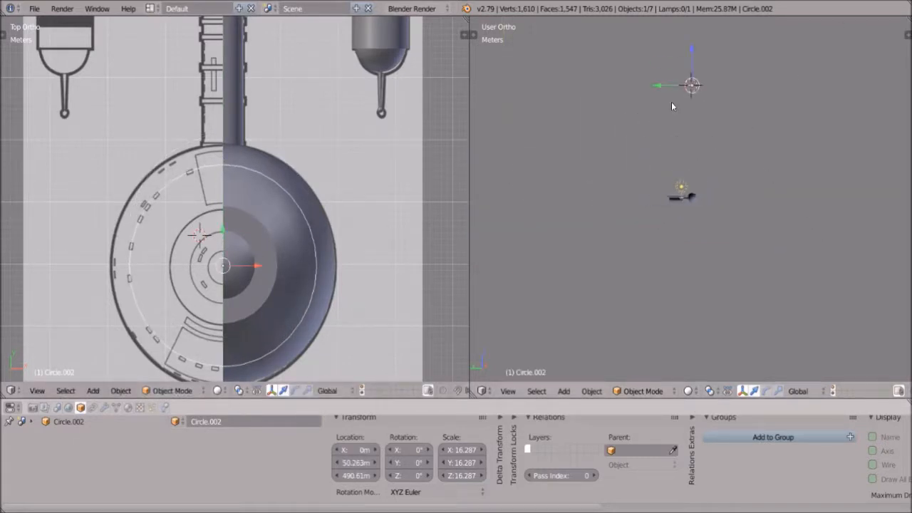
pyautogui.press('g')
pyautogui.press('z')
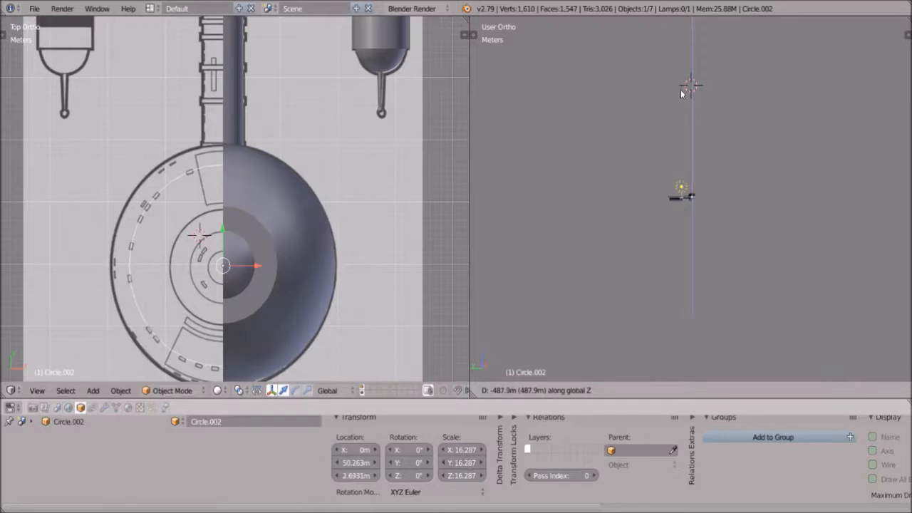
pyautogui.click(674, 84)
pyautogui.scroll(10, 697, 147)
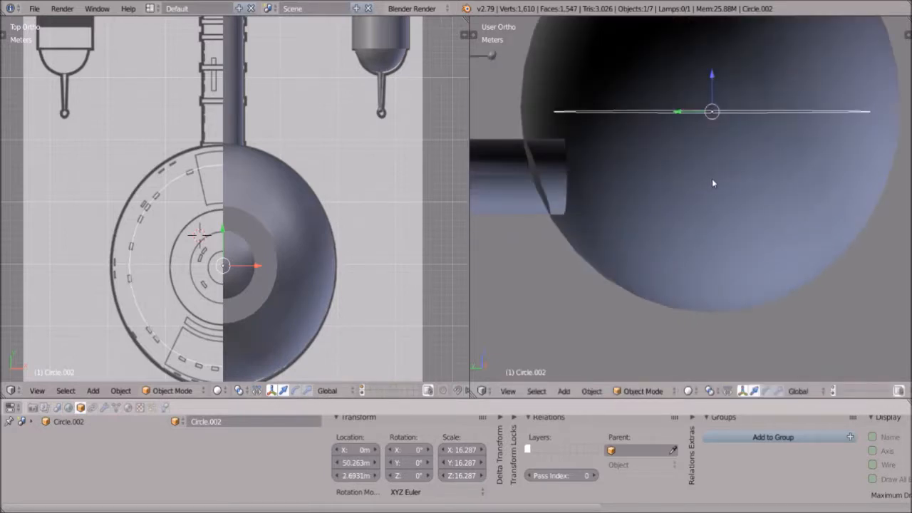
# Step: Switch to the left orthographic view and scale the circle to about 18.34, just inside the sphere's outline
pyautogui.click(509, 391)
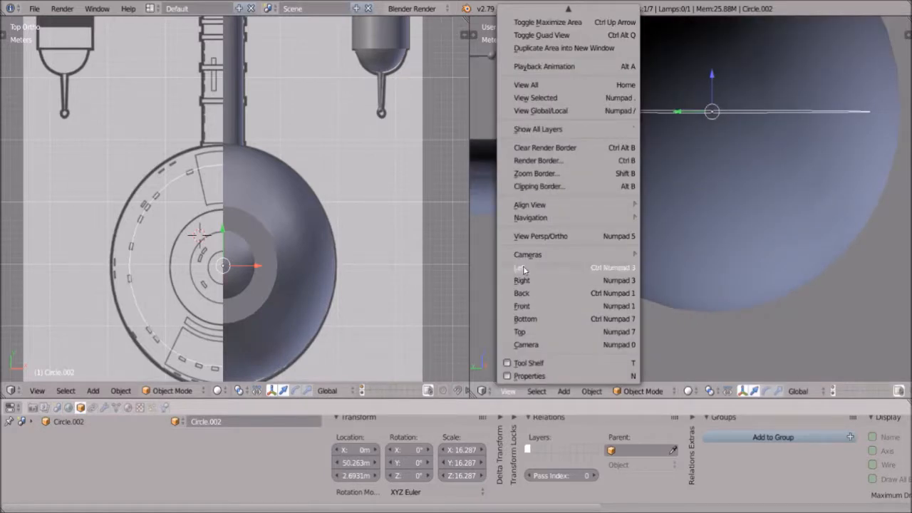
pyautogui.press('ctrl+KP_3')
pyautogui.press('s')
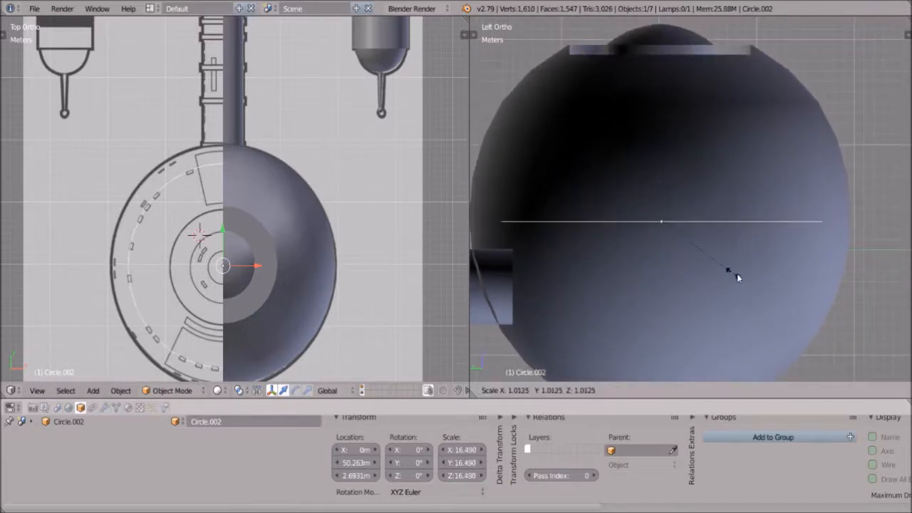
pyautogui.click(741, 280)
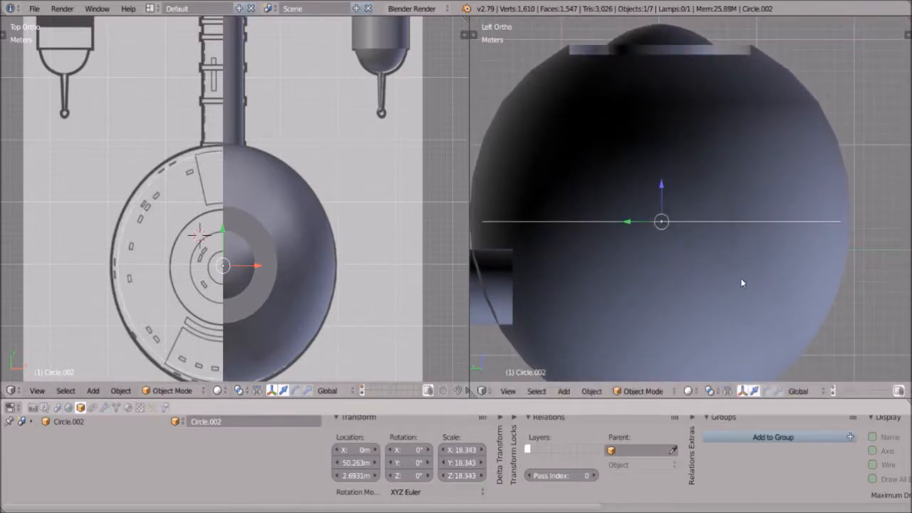
# Step: Raise the circle along global Z to about 9.14 m and shift it along Y to about -50.18 m
pyautogui.press('g')
pyautogui.press('z')
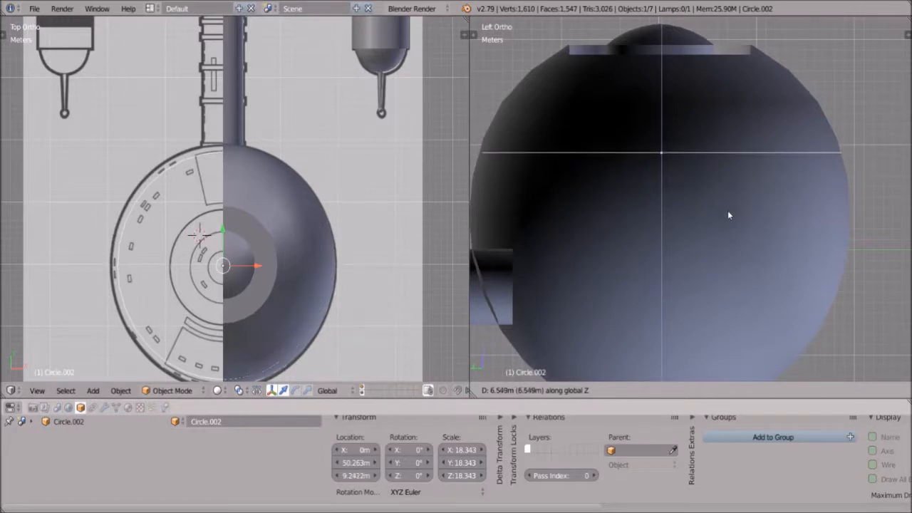
pyautogui.click(727, 210)
pyautogui.press('g')
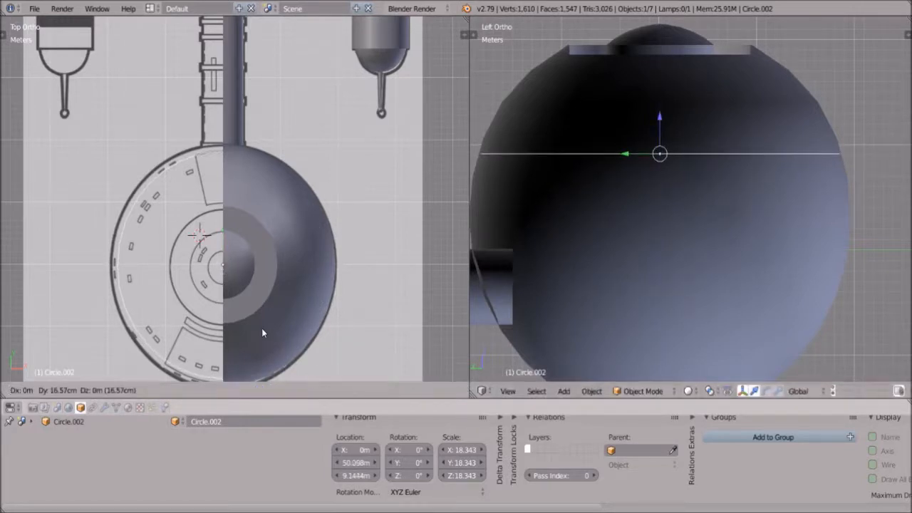
pyautogui.press('y')
pyautogui.press('-')
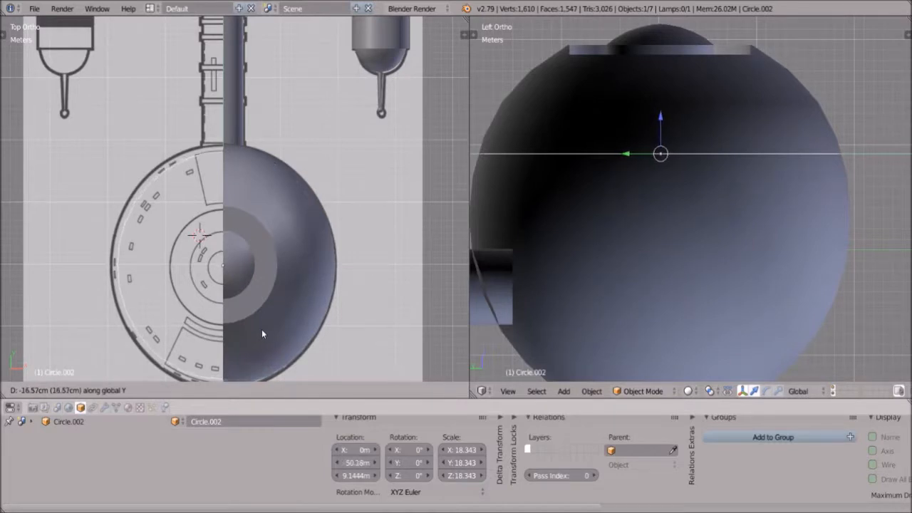
pyautogui.click(262, 335)
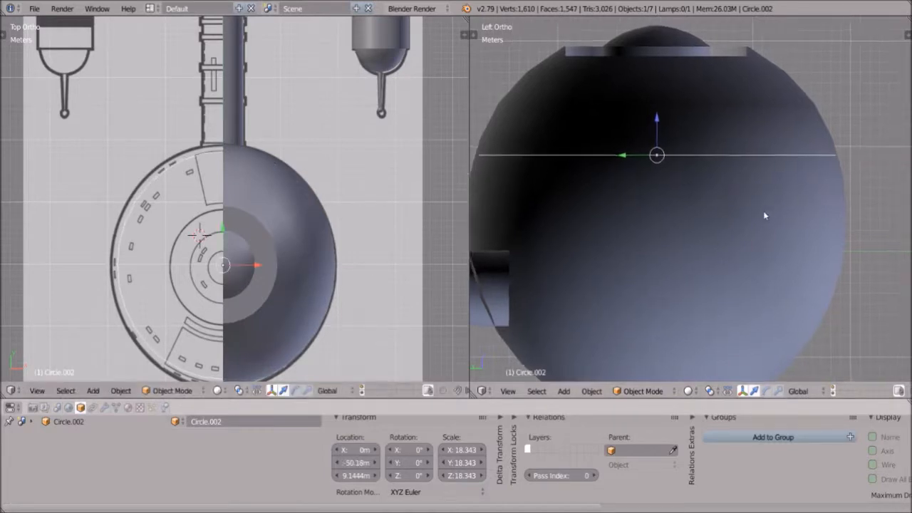
# Step: In Edit Mode, extrude the circle inward by scaling to about 0.64 and merge the inner ring at its center
pyautogui.keyDown('shift'); pyautogui.moveTo(763, 211); pyautogui.dragTo(743, 227, button='middle'); pyautogui.keyUp('shift')
pyautogui.click(643, 391)
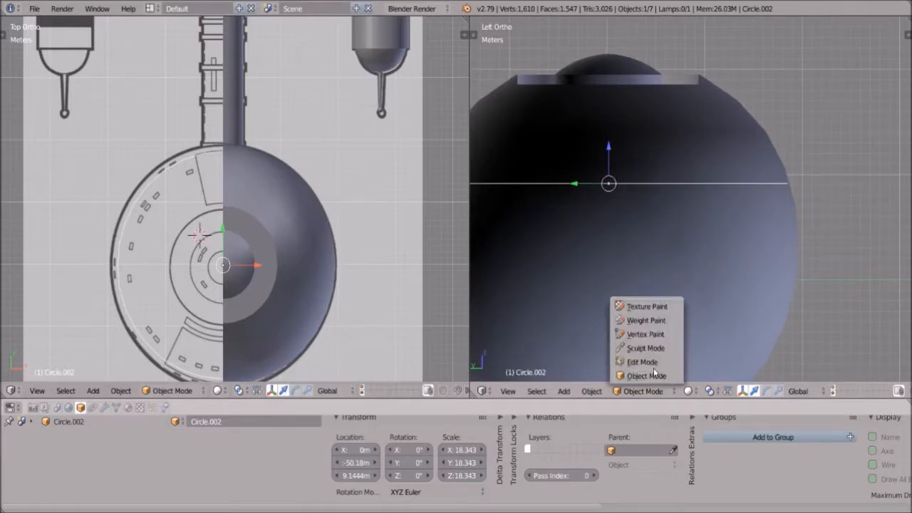
pyautogui.press('Tab')
pyautogui.moveTo(826, 213); pyautogui.dragTo(772, 252, button='middle')
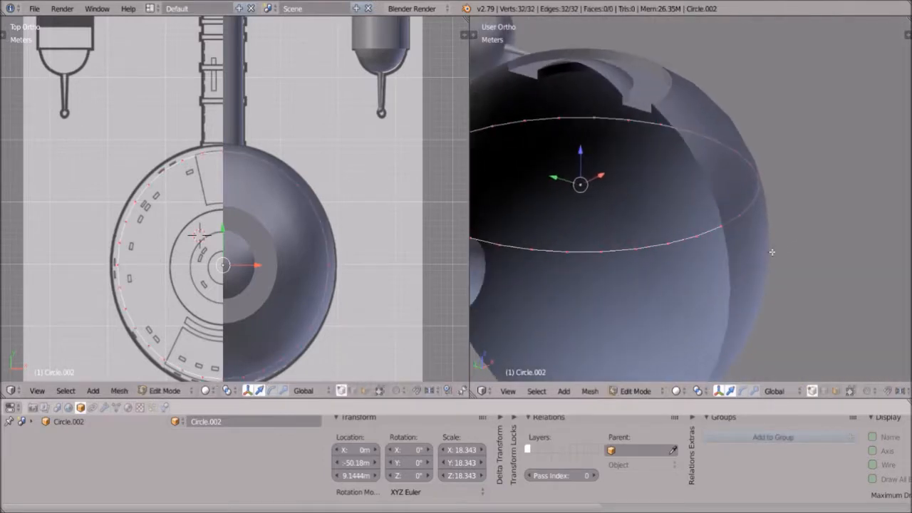
pyautogui.press('e')
pyautogui.press('s')
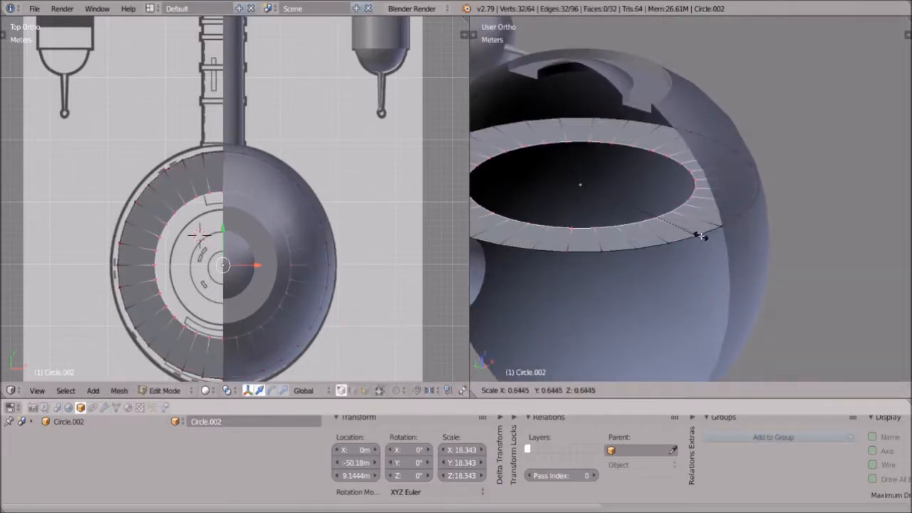
pyautogui.click(691, 242)
pyautogui.hotkey('alt', 'm')
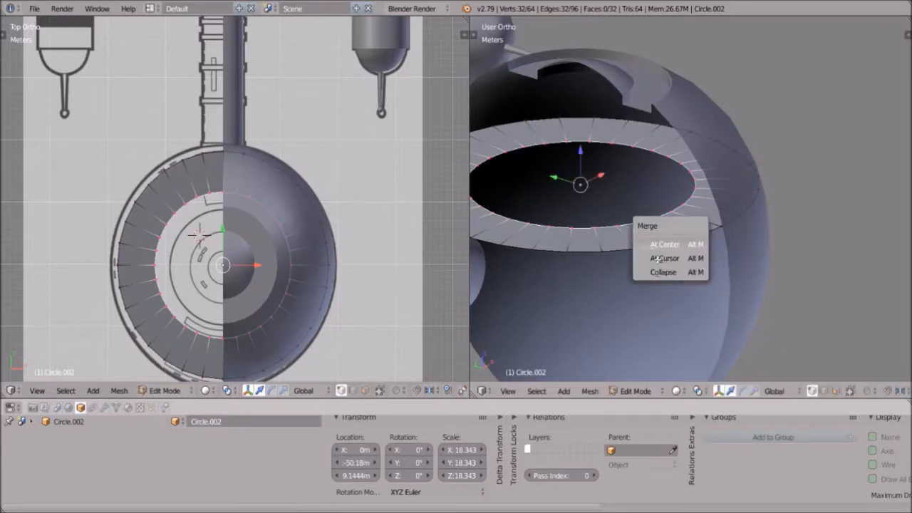
pyautogui.click(658, 253)
# Step: Extrude the whole filled disc slightly downward by about 0.64 m to give it thickness, and return to Object Mode
pyautogui.press('a')
pyautogui.press('e')
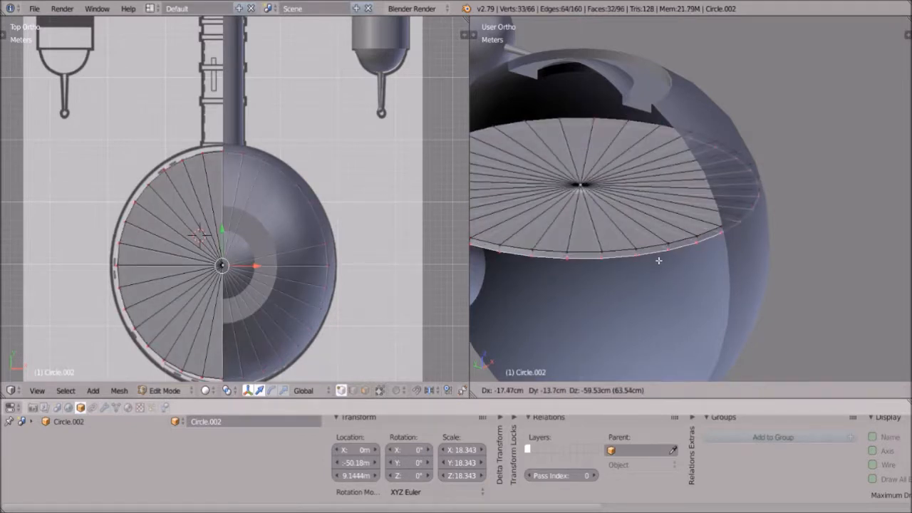
pyautogui.click(658, 262)
pyautogui.press('a')
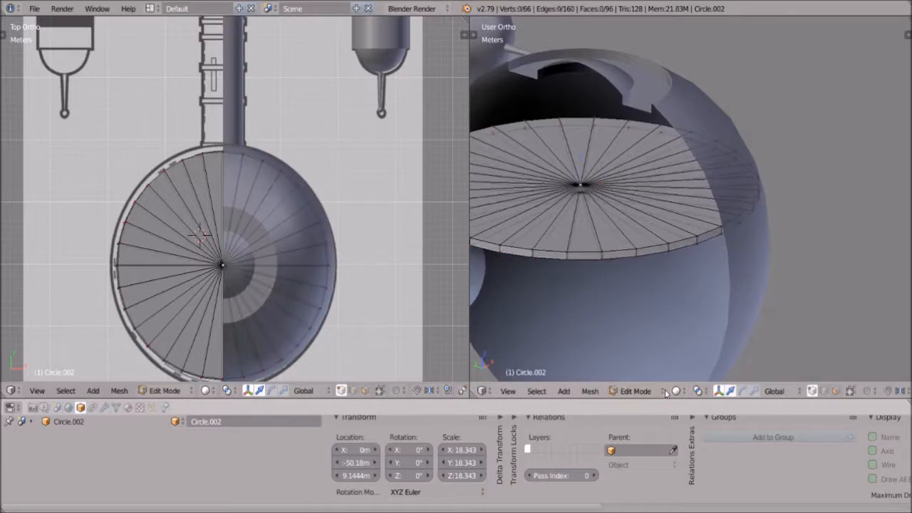
pyautogui.click(635, 391)
pyautogui.press('Tab')
# Step: Inspect the thick disc inside the sphere from several angles and delete the disc object
pyautogui.moveTo(688, 285); pyautogui.dragTo(656, 261, button='middle')
pyautogui.scroll(-4, 656, 261)
pyautogui.moveTo(679, 290); pyautogui.dragTo(633, 241, button='middle')
pyautogui.scroll(4, 697, 193)
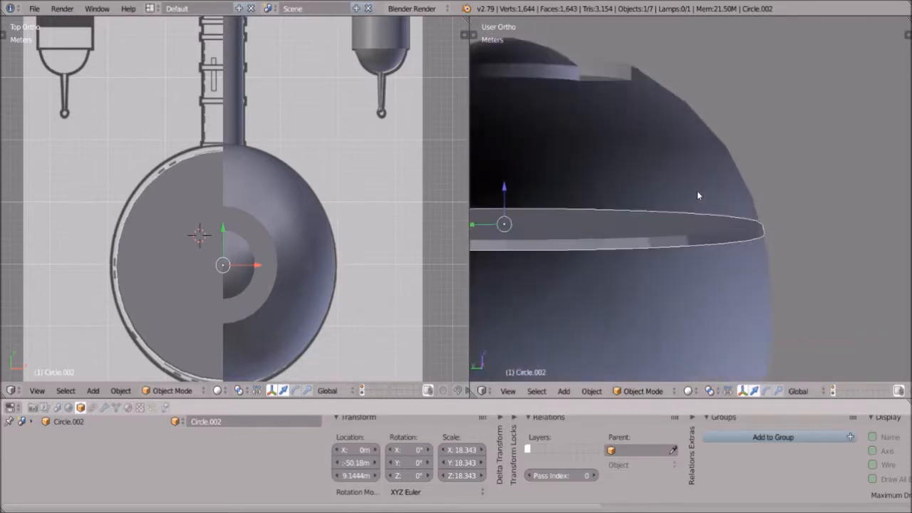
pyautogui.scroll(-3, 701, 197)
pyautogui.moveTo(701, 224); pyautogui.dragTo(688, 228, button='middle')
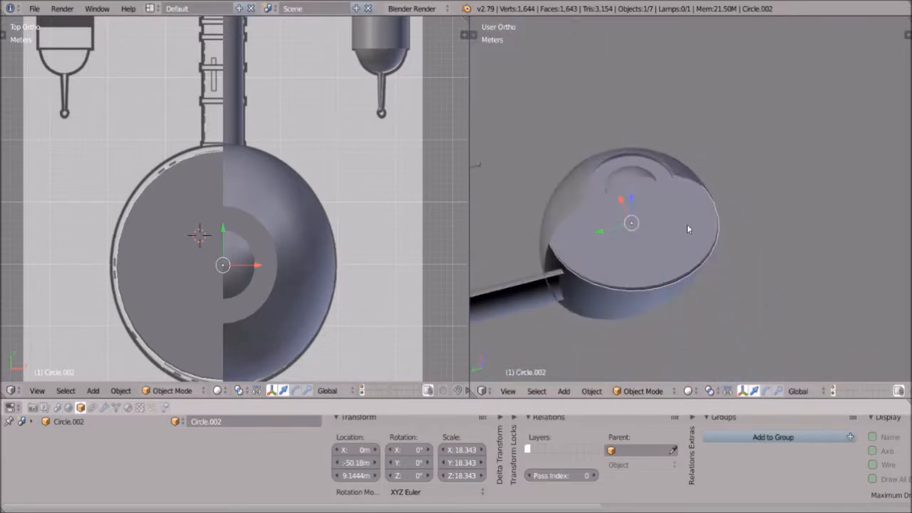
pyautogui.moveTo(579, 238); pyautogui.dragTo(648, 234, button='middle')
pyautogui.press('x')
pyautogui.click(647, 235)
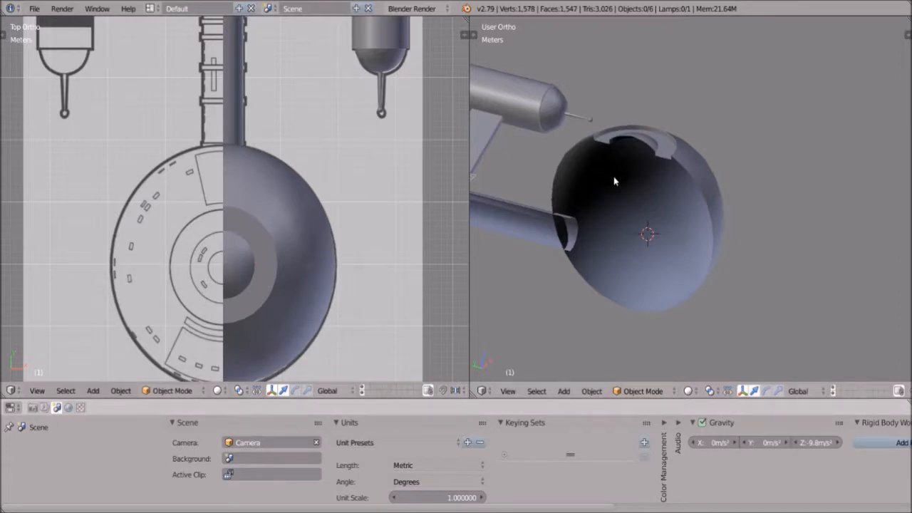
# Step: Turn on the viewport display of the Mirror modifier for the front sphere and the connecting neck
pyautogui.moveTo(647, 270); pyautogui.dragTo(735, 263, button='middle')
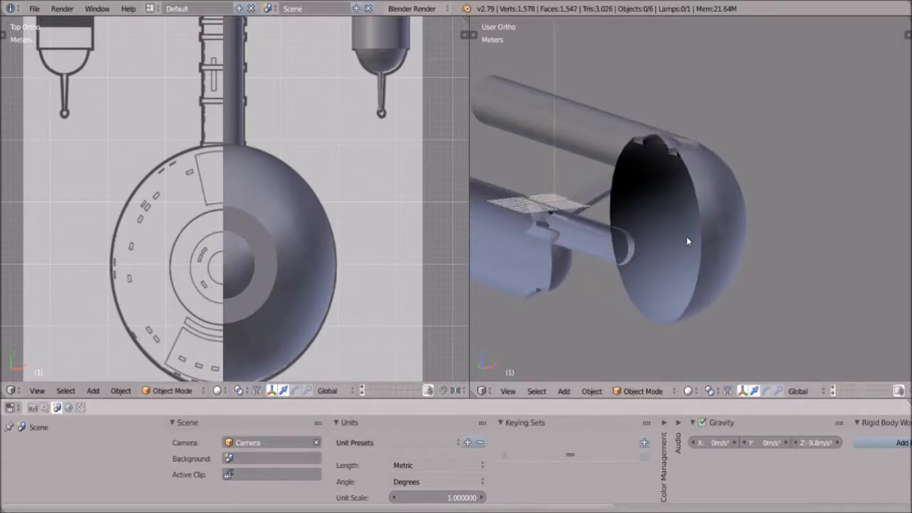
pyautogui.moveTo(701, 257); pyautogui.dragTo(677, 314, button='middle')
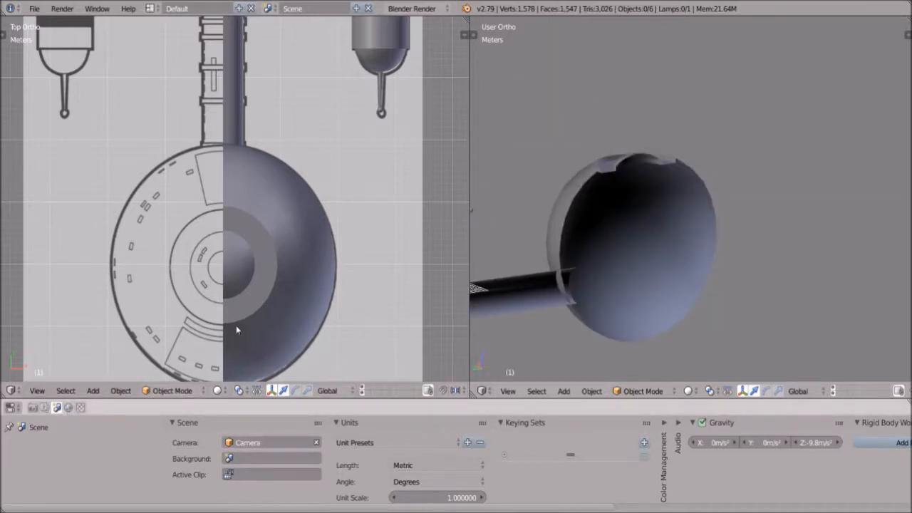
pyautogui.rightClick(284, 311)
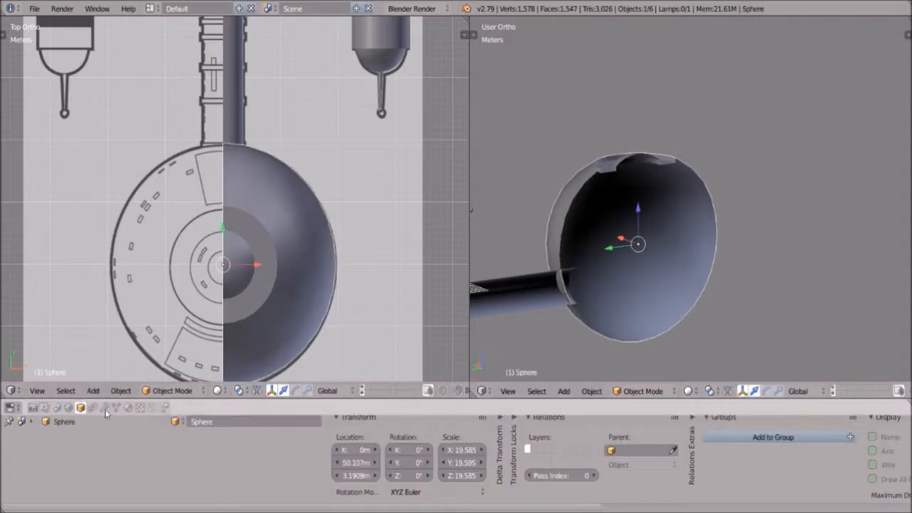
pyautogui.click(105, 407)
pyautogui.click(242, 447)
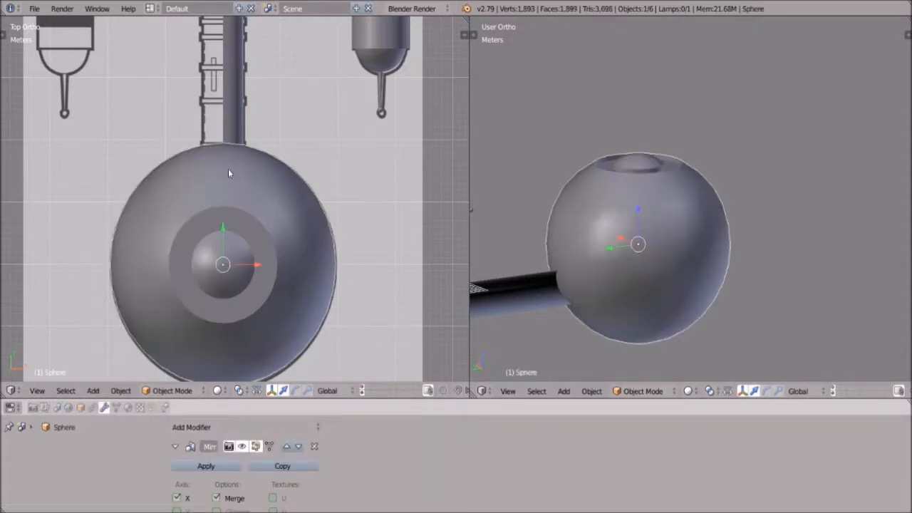
pyautogui.rightClick(225, 139)
pyautogui.click(247, 446)
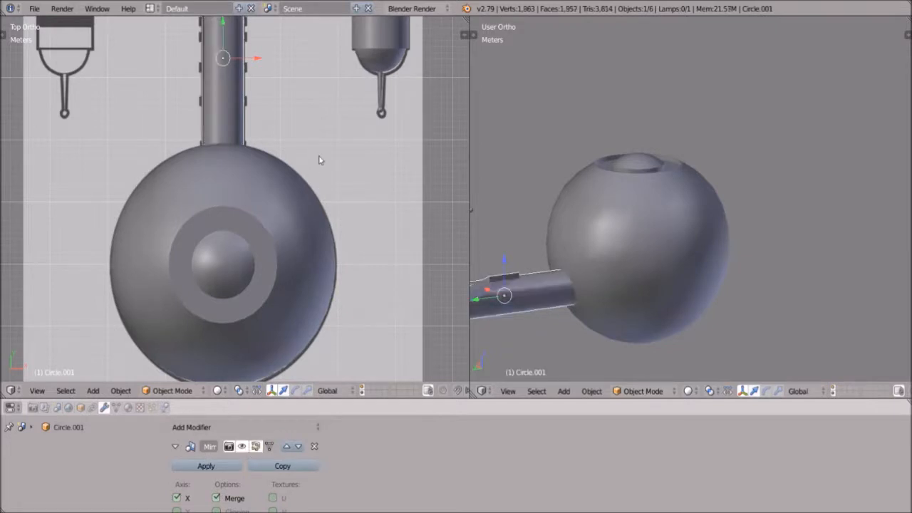
# Step: Turn on the viewport display of the Mirror modifier for the engine nacelle and the main hull cylinder
pyautogui.rightClick(372, 39)
pyautogui.click(242, 447)
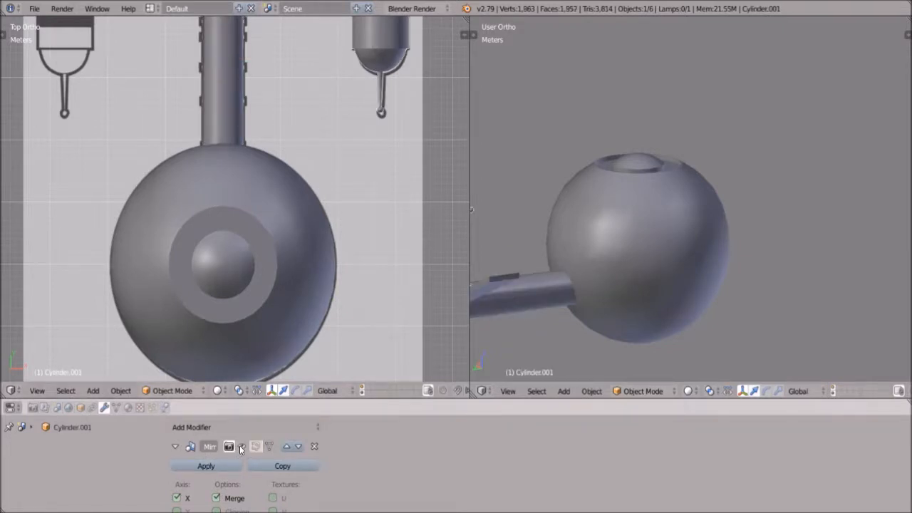
pyautogui.scroll(-8, 673, 243)
pyautogui.rightClick(609, 226)
pyautogui.click(242, 447)
# Step: Examine the complete mirrored ship from the front, side and rear in the perspective viewport, slightly widening that viewport
pyautogui.moveTo(621, 260); pyautogui.dragTo(907, 243, button='middle')
pyautogui.scroll(6, 748, 232)
pyautogui.scroll(-4, 748, 232)
pyautogui.keyDown('shift'); pyautogui.moveTo(764, 240); pyautogui.dragTo(730, 232, button='middle'); pyautogui.keyUp('shift')
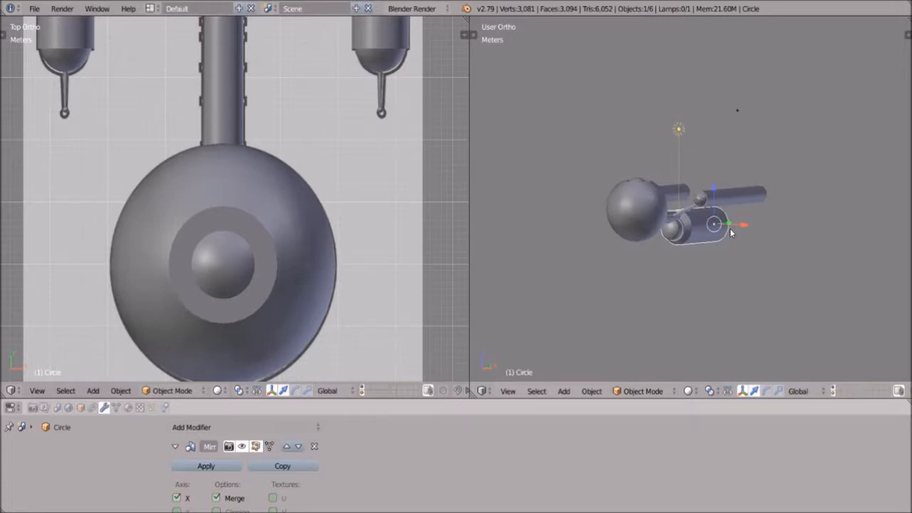
pyautogui.scroll(3, 730, 228)
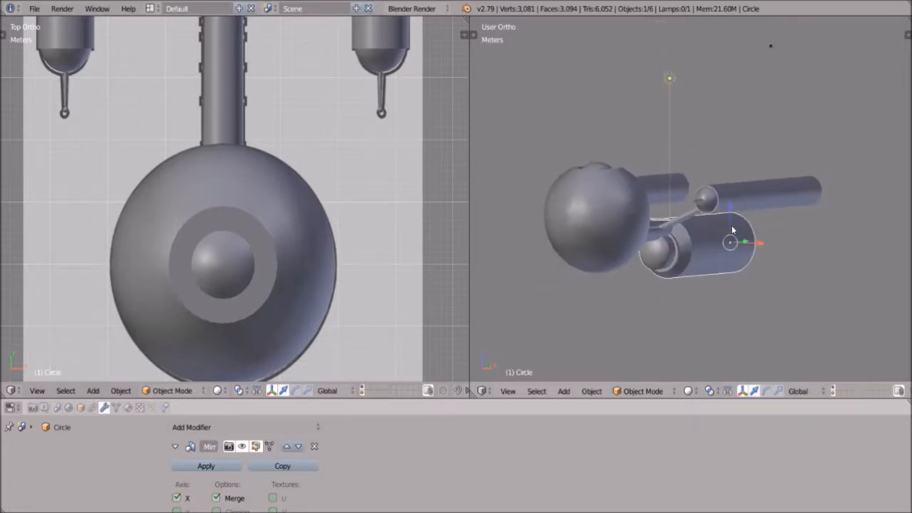
pyautogui.scroll(2, 730, 225)
pyautogui.scroll(-1, 730, 226)
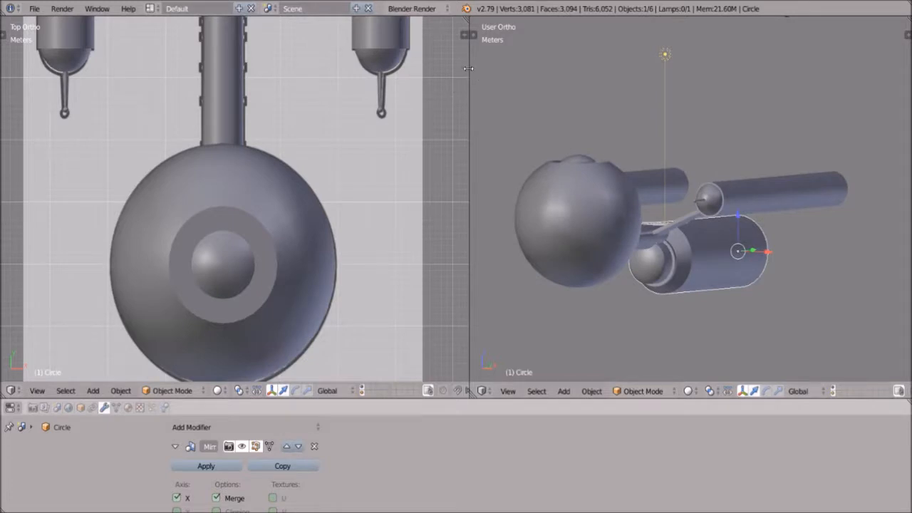
pyautogui.moveTo(471, 65); pyautogui.dragTo(460, 62)
pyautogui.moveTo(692, 215); pyautogui.dragTo(666, 239, button='middle')
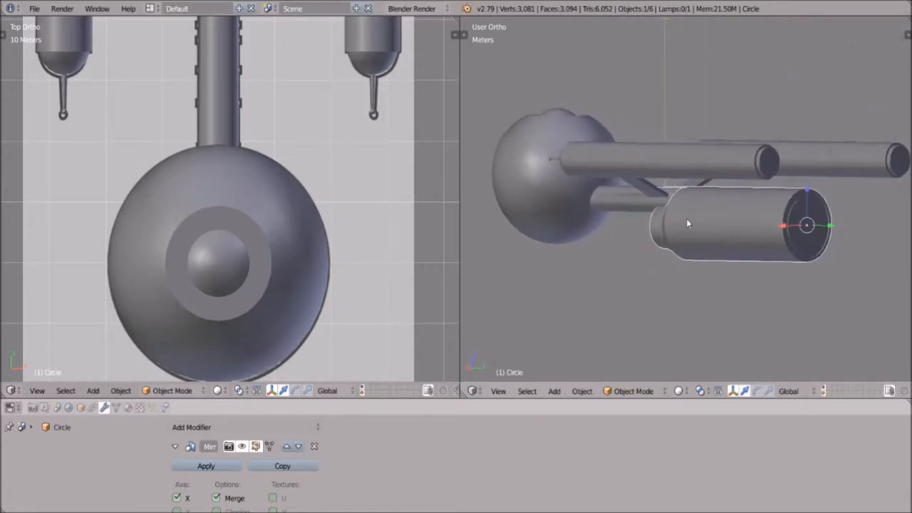
pyautogui.moveTo(619, 283); pyautogui.dragTo(653, 276, button='middle')
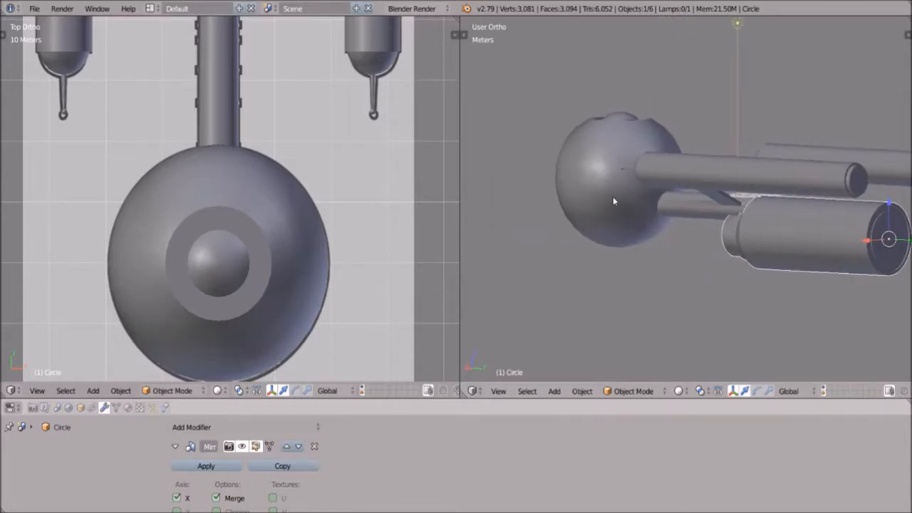
pyautogui.keyDown('shift'); pyautogui.moveTo(882, 257); pyautogui.dragTo(770, 249, button='middle'); pyautogui.keyUp('shift')
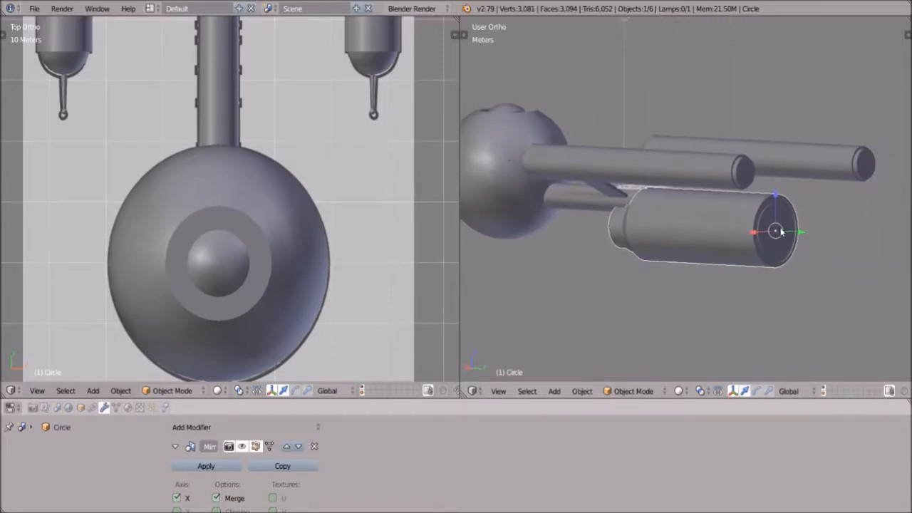
# Step: Switch to the right orthographic view and examine the side blueprint along the sphere, neck, nacelle and hull
pyautogui.click(498, 391)
pyautogui.click(609, 305)
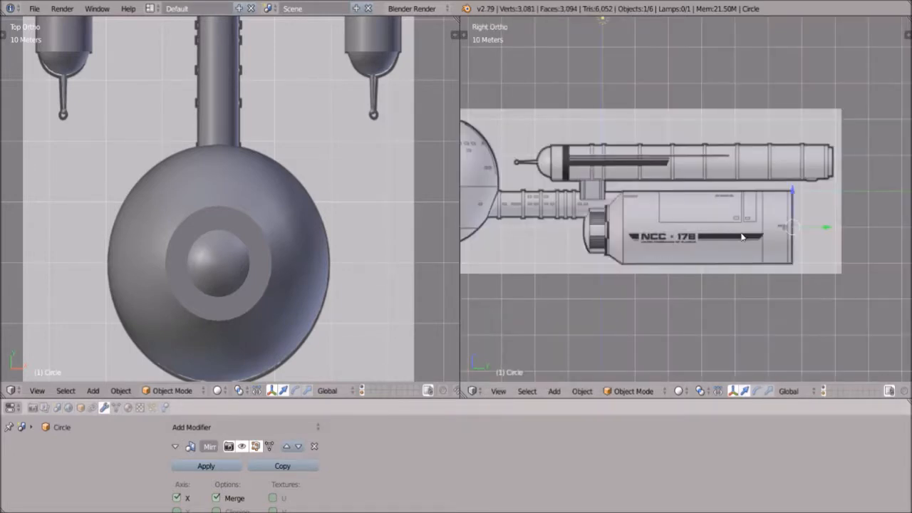
pyautogui.keyDown('shift'); pyautogui.moveTo(630, 238); pyautogui.dragTo(715, 268, button='middle'); pyautogui.keyUp('shift')
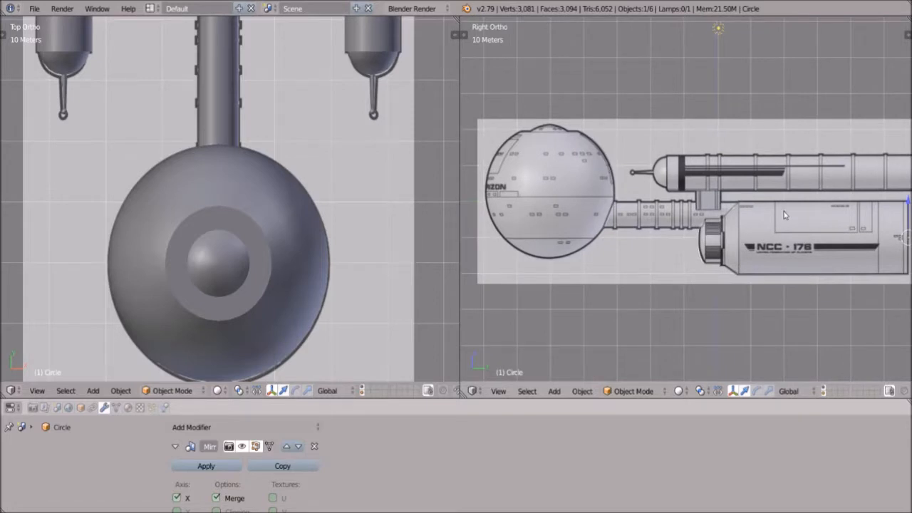
pyautogui.scroll(-1, 799, 223)
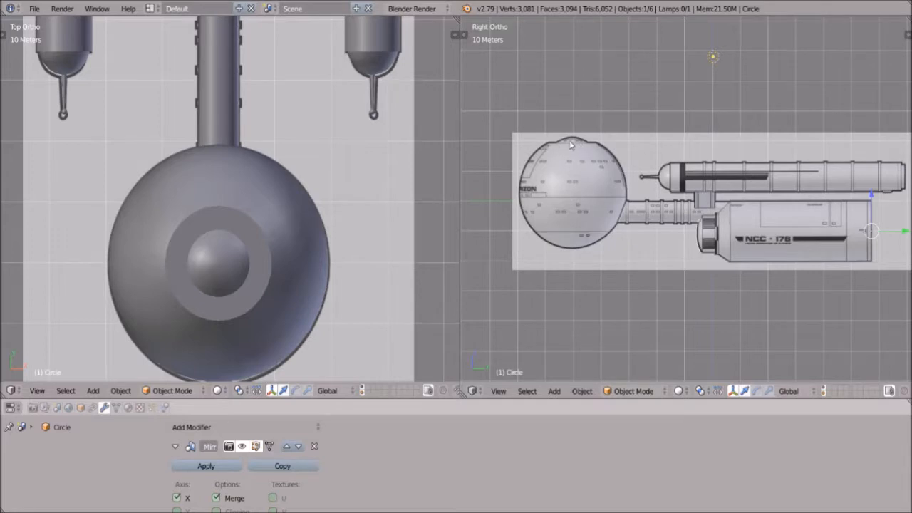
pyautogui.keyDown('shift'); pyautogui.moveTo(776, 241); pyautogui.dragTo(689, 239, button='middle'); pyautogui.keyUp('shift')
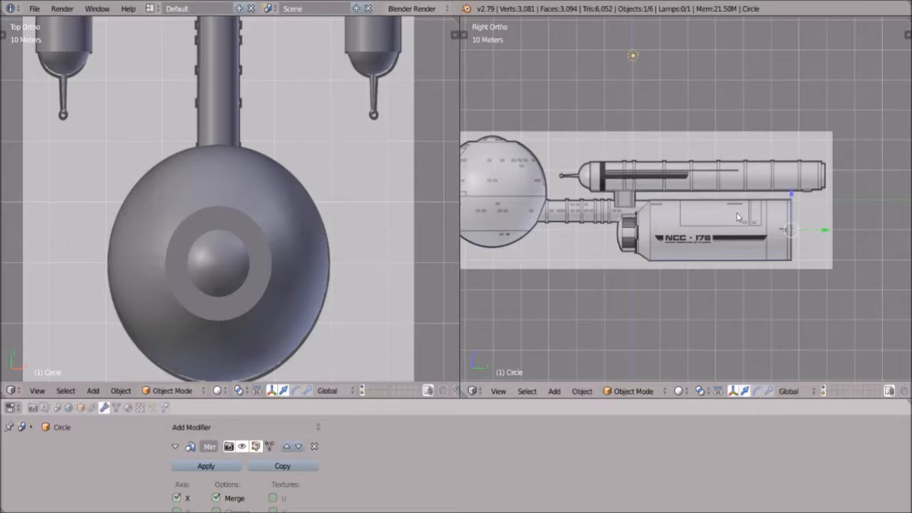
pyautogui.keyDown('shift'); pyautogui.moveTo(556, 253); pyautogui.dragTo(608, 250, button='middle'); pyautogui.keyUp('shift')
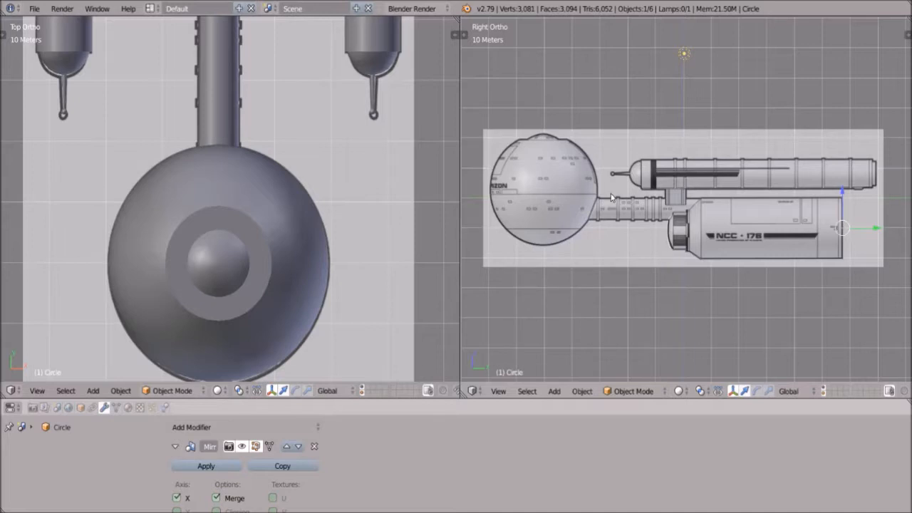
# Step: Try moving the sphere freely off its blueprint outline in the right view, and undo or cancel each move
pyautogui.rightClick(550, 180)
pyautogui.press('g')
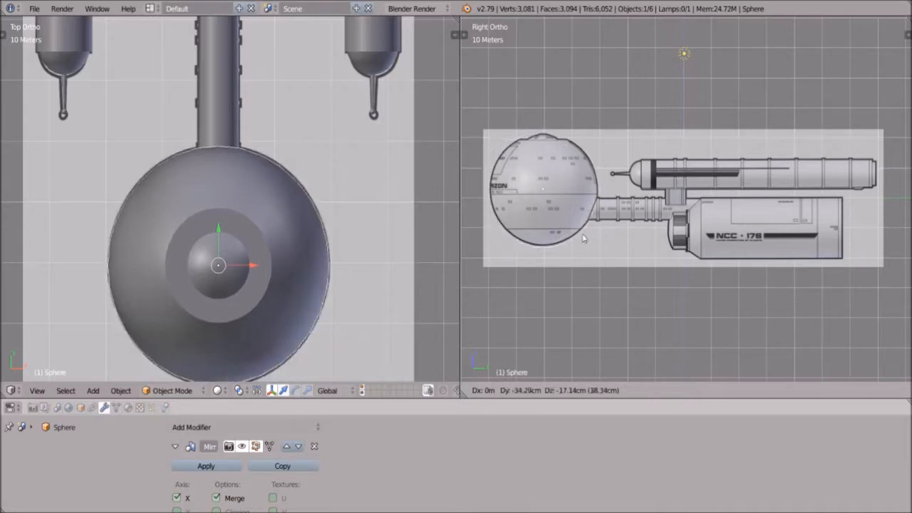
pyautogui.click(536, 195)
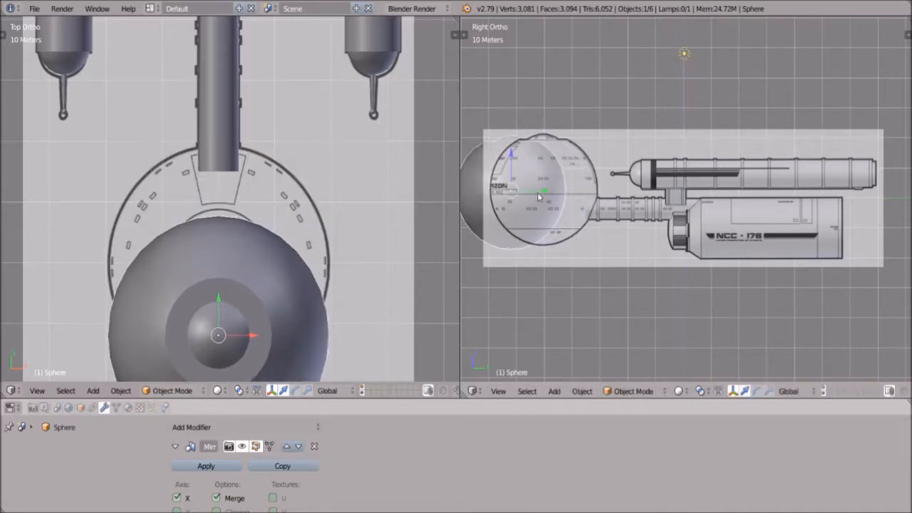
pyautogui.hotkey('ctrl', 'z')
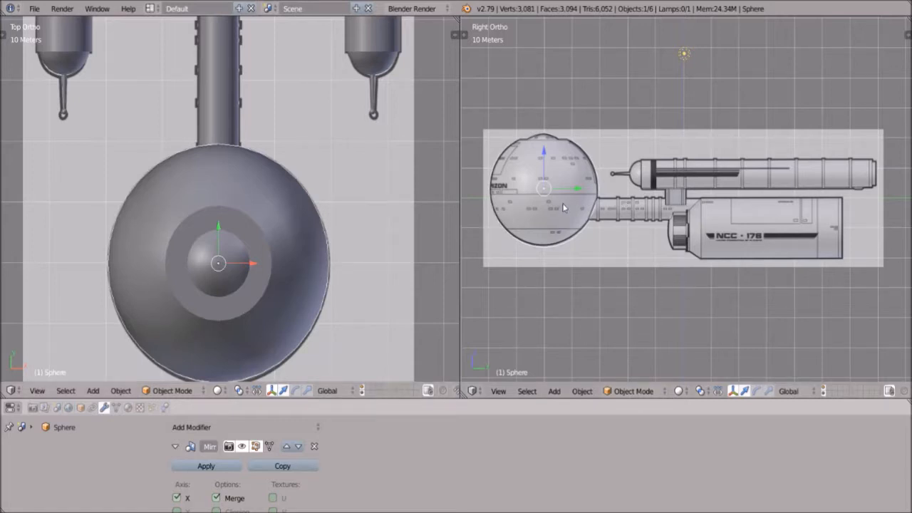
pyautogui.press('g')
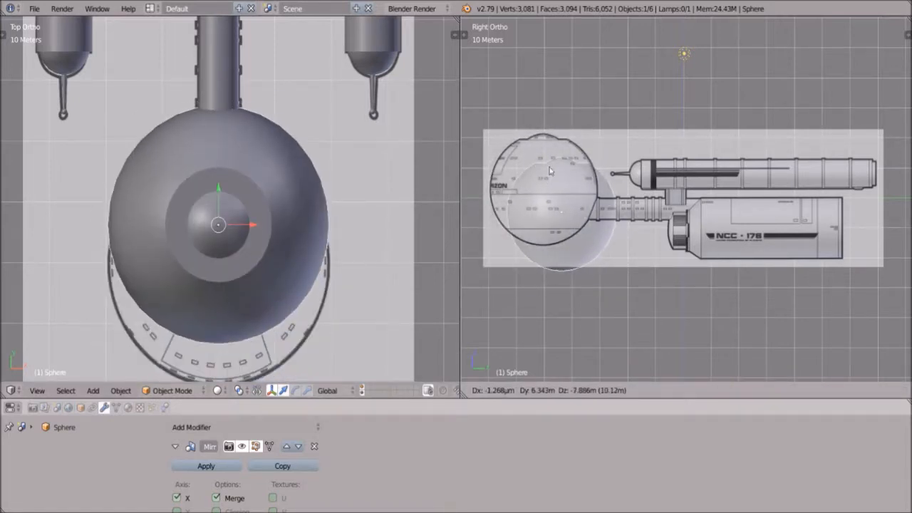
pyautogui.rightClick(688, 208)
# Step: Try moving the neck and the main hull cylinder freely off the side blueprint, cancelling each move
pyautogui.rightClick(689, 208)
pyautogui.press('g')
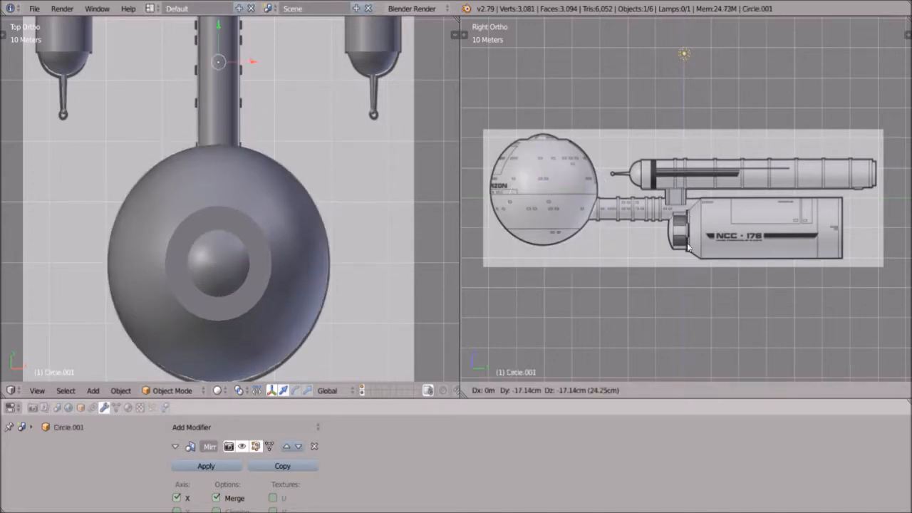
pyautogui.rightClick(712, 225)
pyautogui.rightClick(744, 252)
pyautogui.press('g')
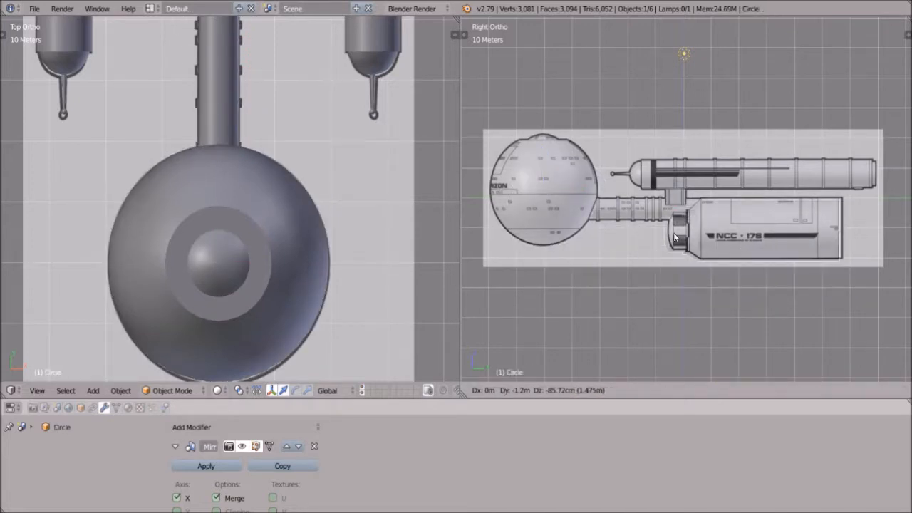
pyautogui.rightClick(649, 131)
# Step: Box-select the parts around the main hull and try moving them together in the right and top views, cancelling both moves
pyautogui.press('b')
pyautogui.moveTo(649, 132); pyautogui.dragTo(808, 298)
pyautogui.press('g')
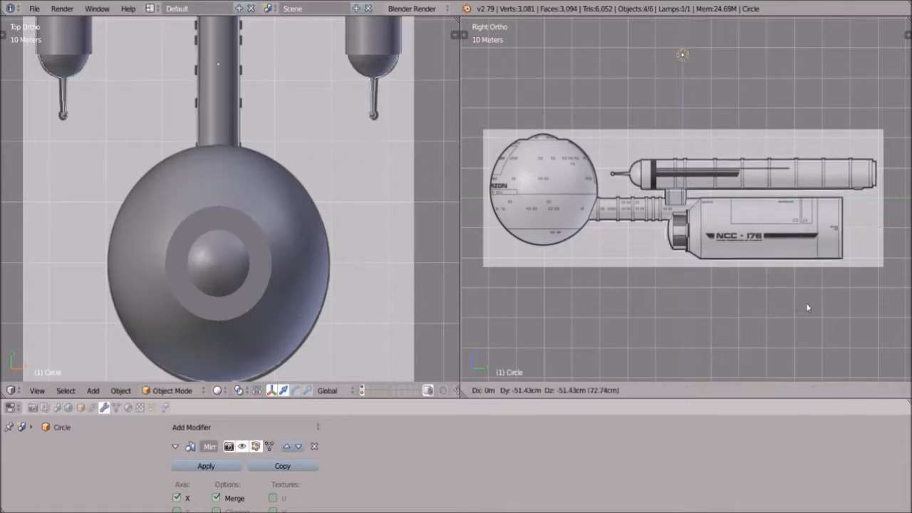
pyautogui.rightClick(777, 300)
pyautogui.scroll(-6, 368, 191)
pyautogui.press('g')
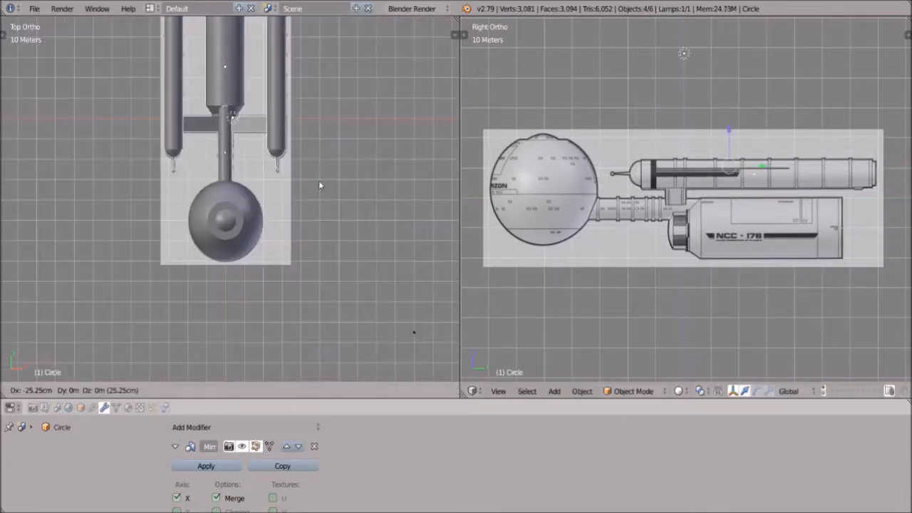
pyautogui.rightClick(319, 210)
# Step: Deselect everything and examine the ship in the front, left and right orthographic views
pyautogui.scroll(2, 622, 204)
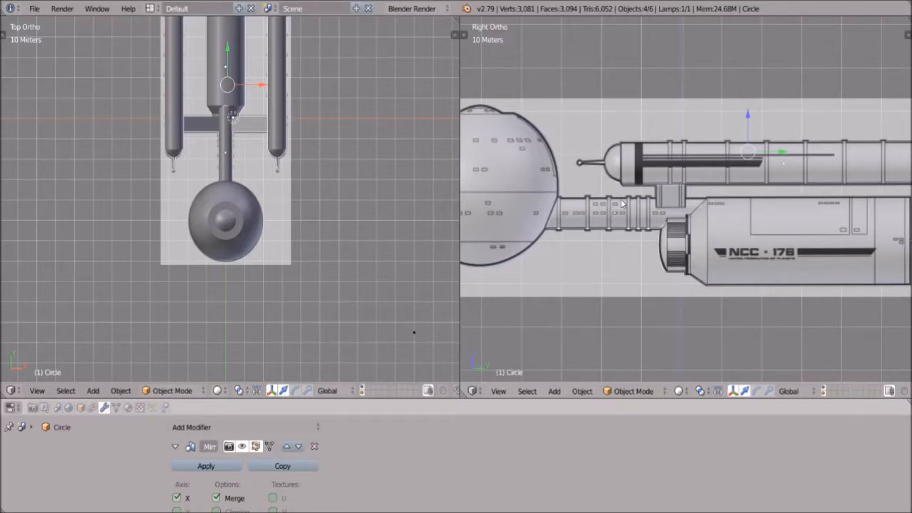
pyautogui.scroll(-1, 589, 254)
pyautogui.press('a')
pyautogui.moveTo(788, 286); pyautogui.dragTo(741, 317, button='middle')
pyautogui.click(499, 391)
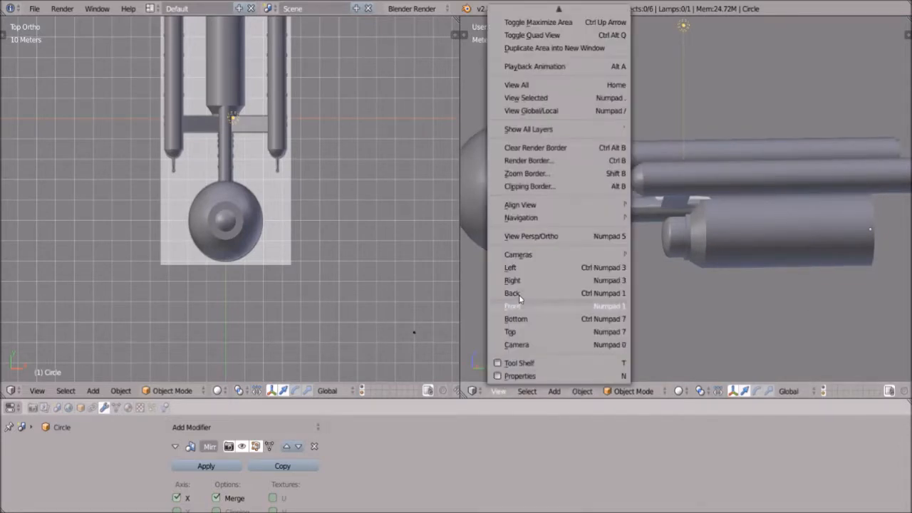
pyautogui.click(521, 307)
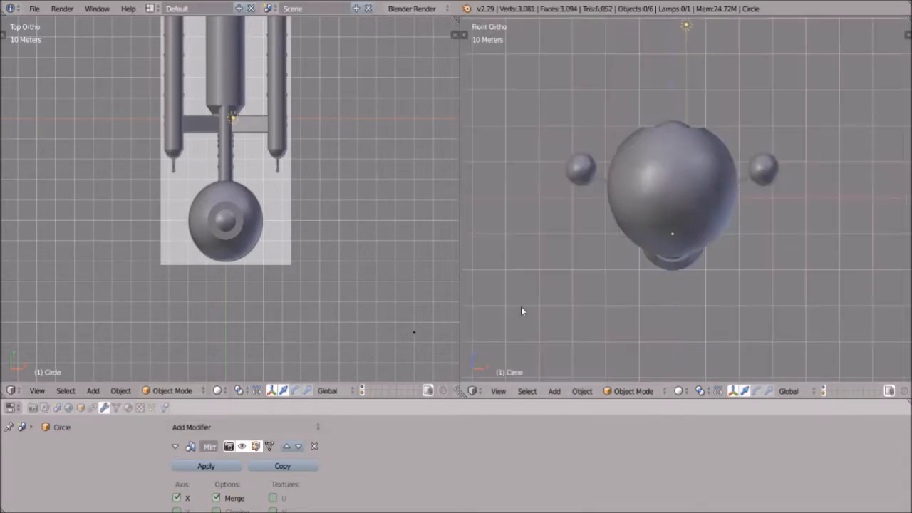
pyautogui.click(499, 391)
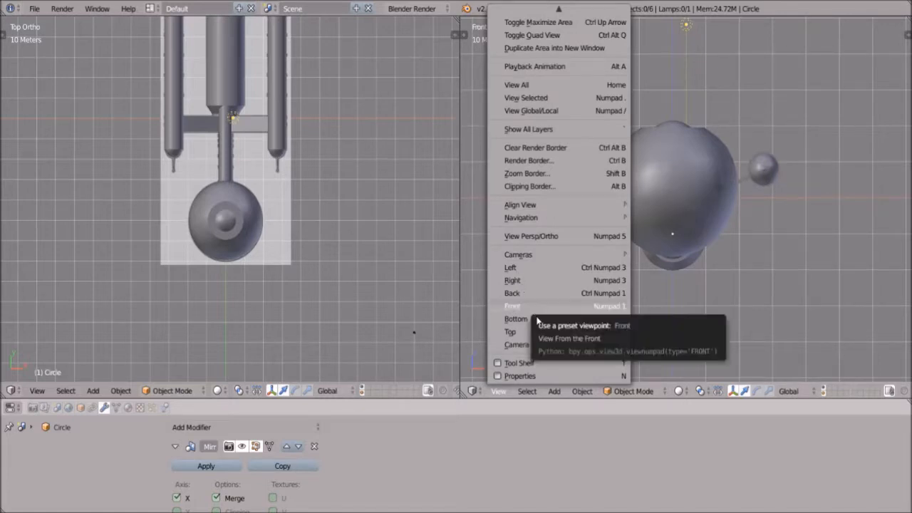
pyautogui.click(534, 269)
pyautogui.click(498, 392)
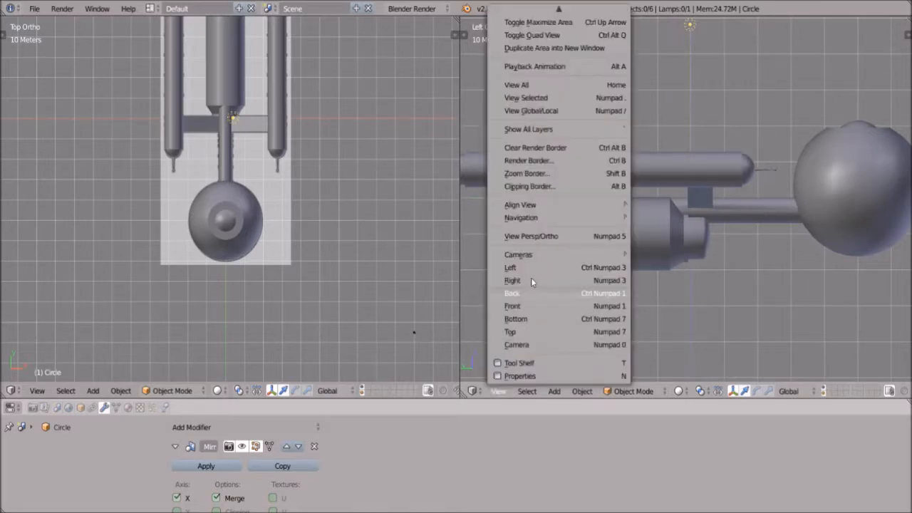
pyautogui.click(530, 278)
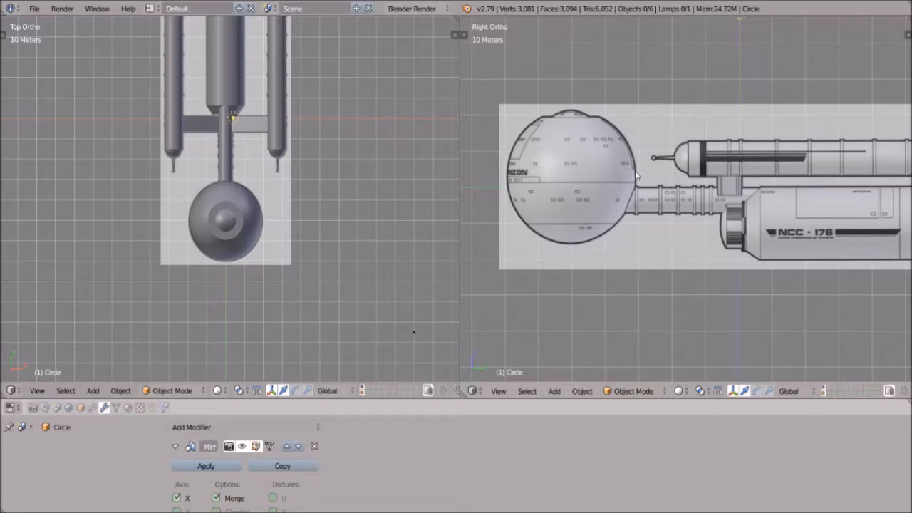
# Step: Select the main hull cylinder and examine the whole side blueprint from the sphere to the rear of the hull
pyautogui.scroll(-3, 803, 262)
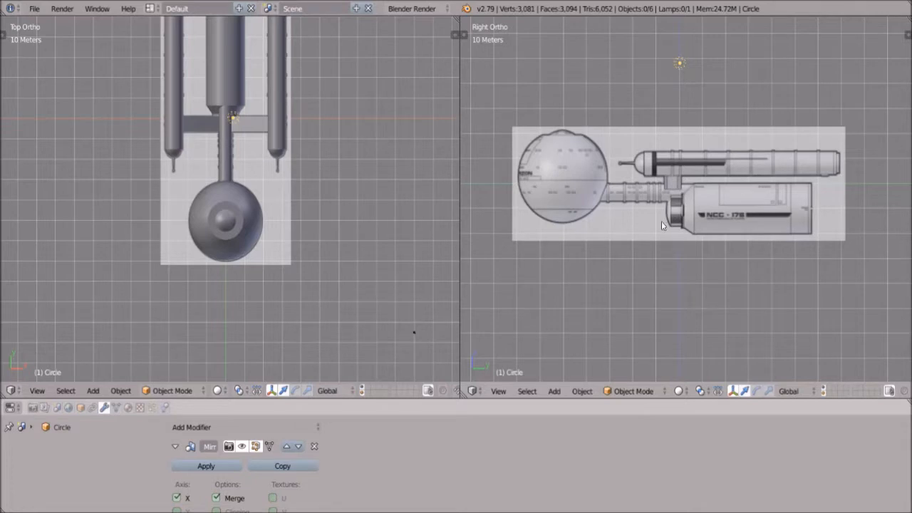
pyautogui.rightClick(713, 213)
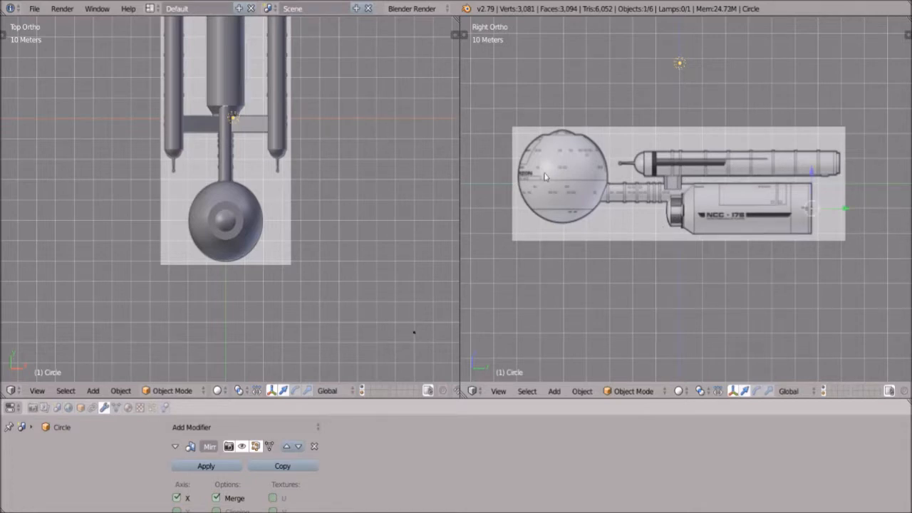
pyautogui.scroll(1, 577, 209)
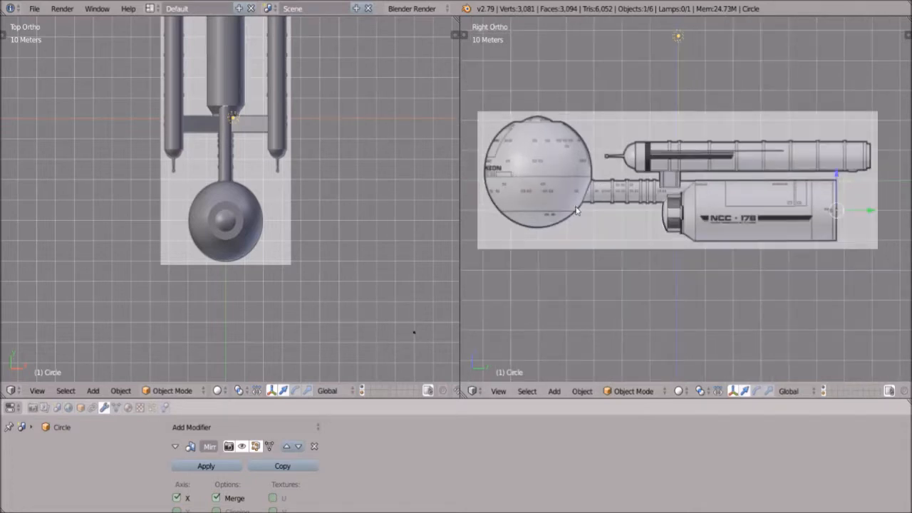
pyautogui.scroll(3, 577, 209)
pyautogui.scroll(-7, 676, 229)
pyautogui.scroll(4, 684, 246)
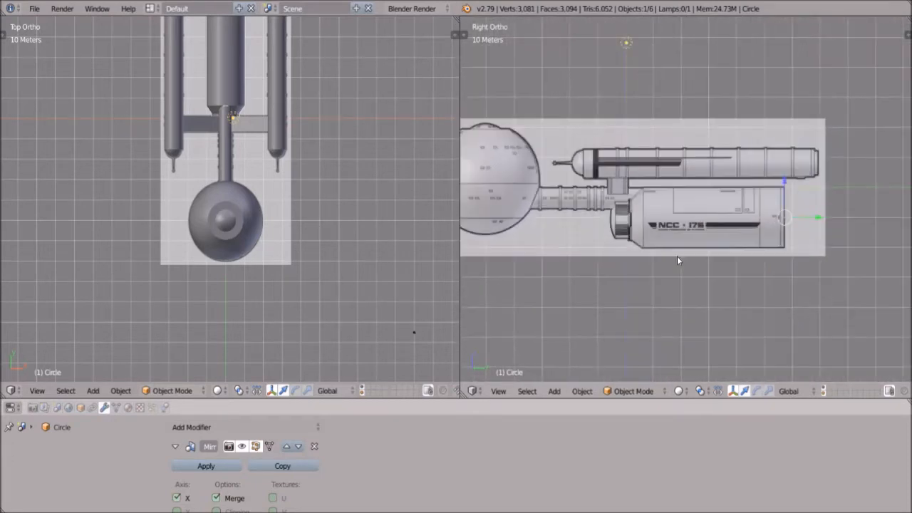
pyautogui.keyDown('shift'); pyautogui.moveTo(675, 260); pyautogui.dragTo(760, 255, button='middle'); pyautogui.keyUp('shift')
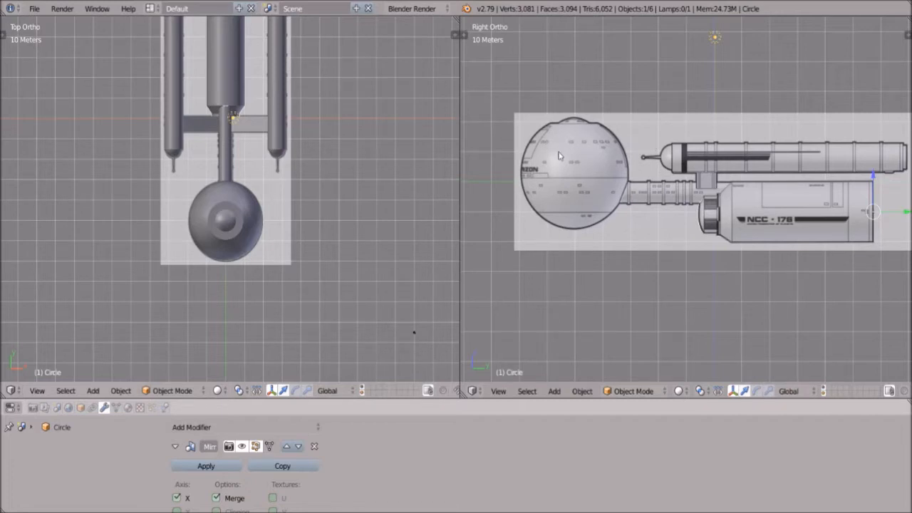
# Step: Select the sphere and return to the right orthographic view with the full side blueprint framed
pyautogui.moveTo(585, 248); pyautogui.dragTo(494, 396, button='middle')
pyautogui.rightClick(605, 228)
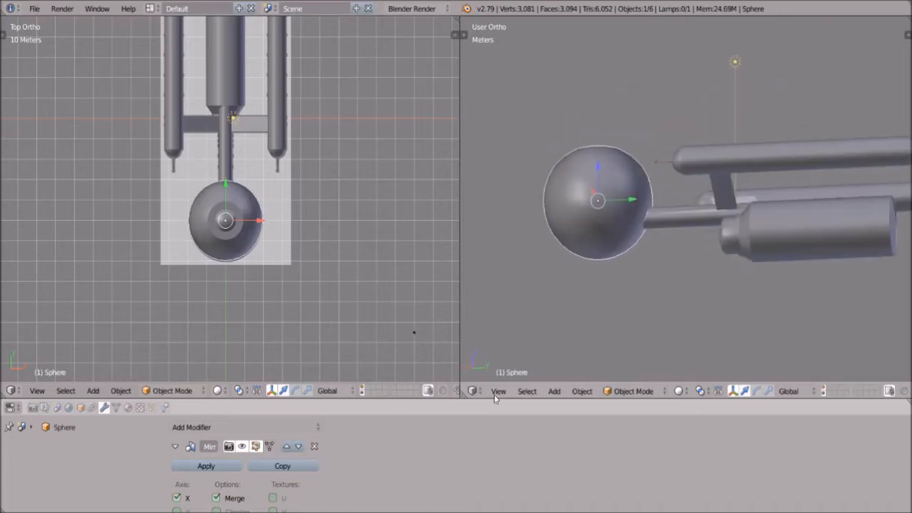
pyautogui.click(498, 391)
pyautogui.click(530, 279)
pyautogui.keyDown('shift'); pyautogui.moveTo(824, 293); pyautogui.dragTo(739, 288, button='middle'); pyautogui.keyUp('shift')
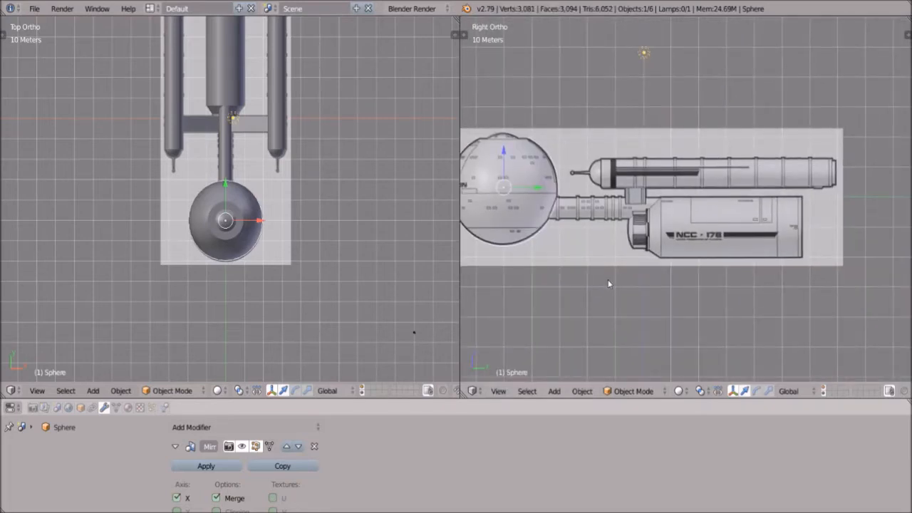
pyautogui.keyDown('shift'); pyautogui.moveTo(608, 283); pyautogui.dragTo(647, 280, button='middle'); pyautogui.keyUp('shift')
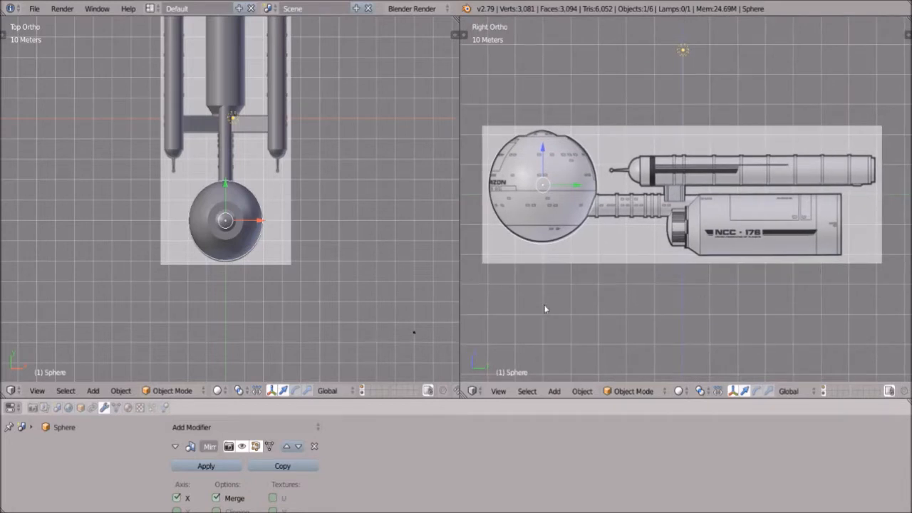
# Step: Switch to the back orthographic view and compare the sphere, nacelles and hull with the rear blueprint
pyautogui.click(500, 390)
pyautogui.click(522, 294)
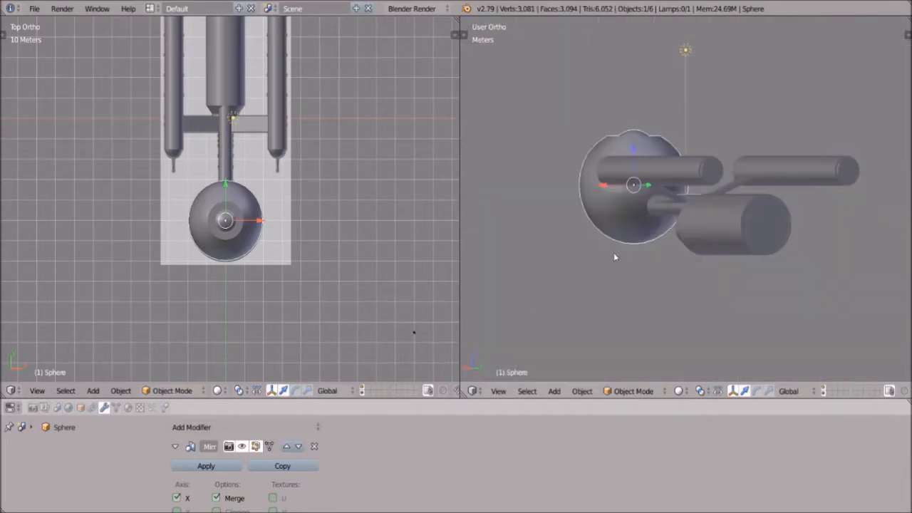
pyautogui.scroll(1, 661, 249)
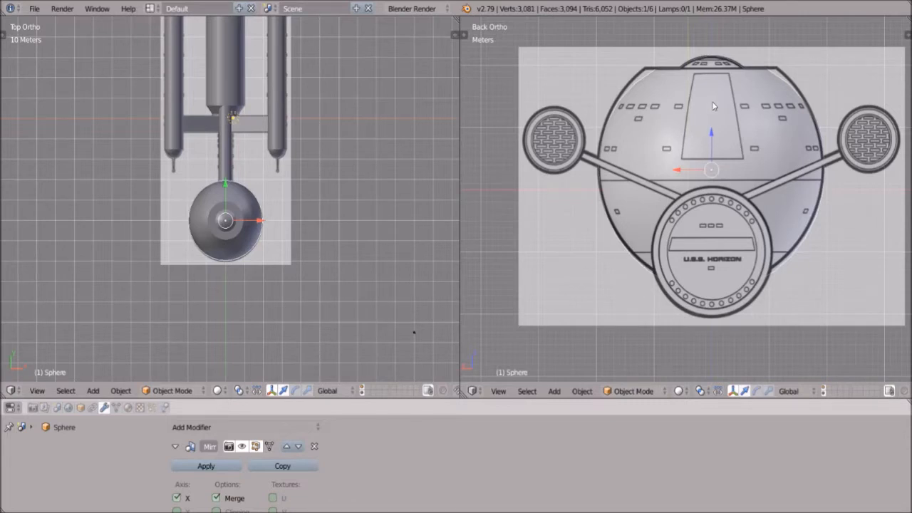
pyautogui.keyDown('shift'); pyautogui.moveTo(599, 293); pyautogui.dragTo(800, 272, button='middle'); pyautogui.keyUp('shift')
# Step: Examine the ship from an angled side view, looking along the sphere, neck, nacelles and hull
pyautogui.scroll(-3, 763, 291)
pyautogui.scroll(-3, 634, 228)
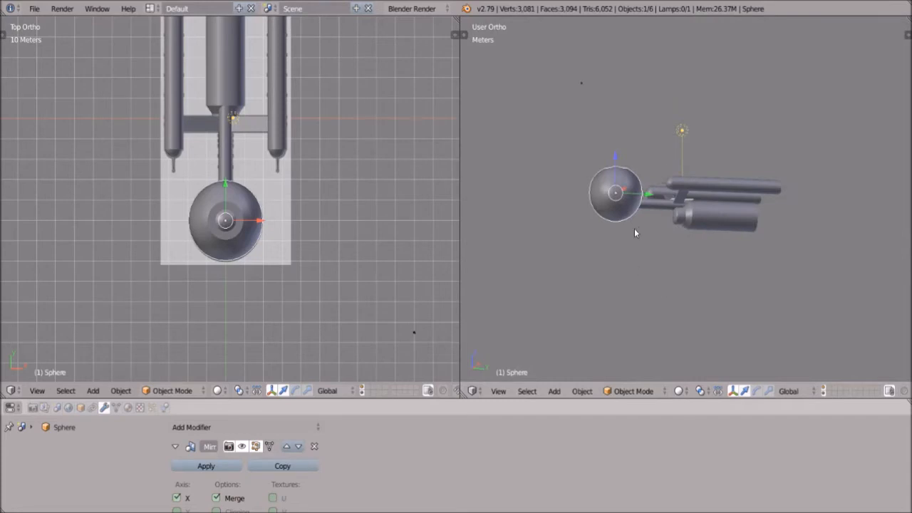
pyautogui.moveTo(709, 217); pyautogui.dragTo(640, 273, button='middle')
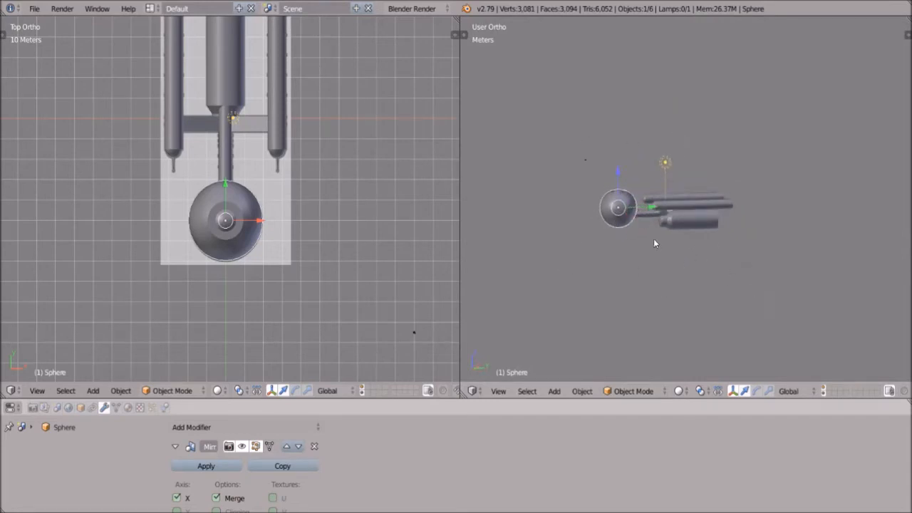
pyautogui.scroll(4, 654, 244)
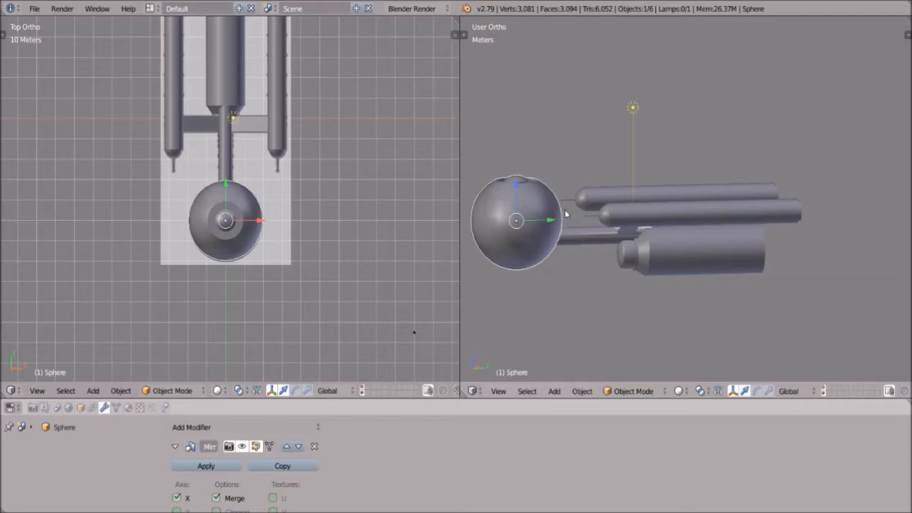
pyautogui.scroll(-1, 556, 217)
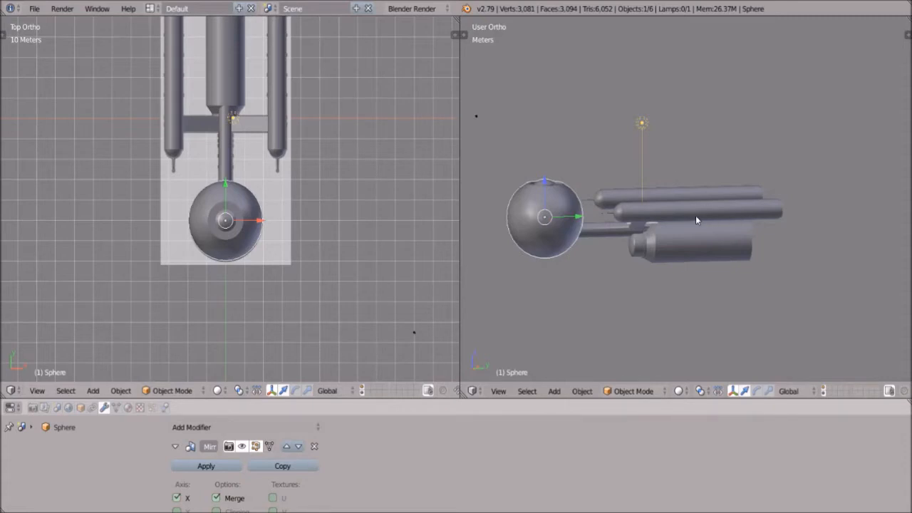
pyautogui.scroll(-3, 760, 227)
pyautogui.scroll(2, 627, 307)
# Step: Return to the right orthographic view and examine the sphere, nacelle and hull against the side blueprint
pyautogui.click(498, 390)
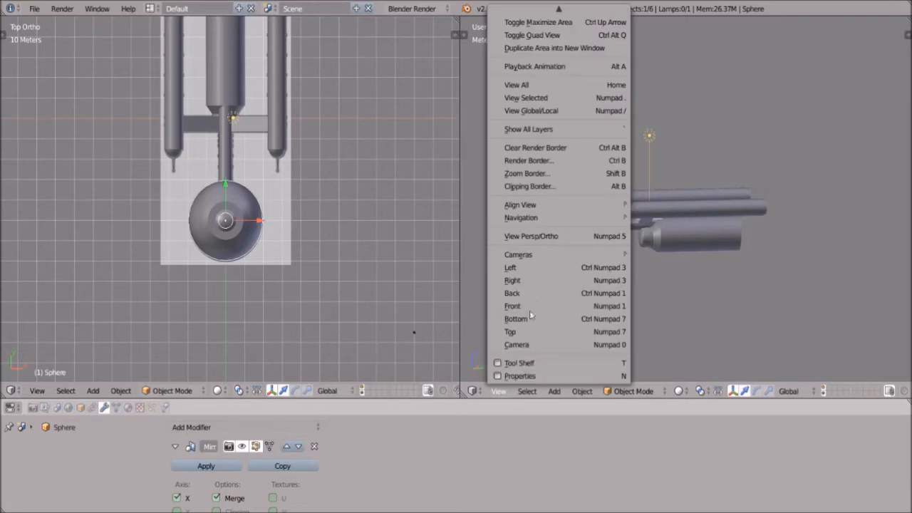
pyautogui.click(533, 281)
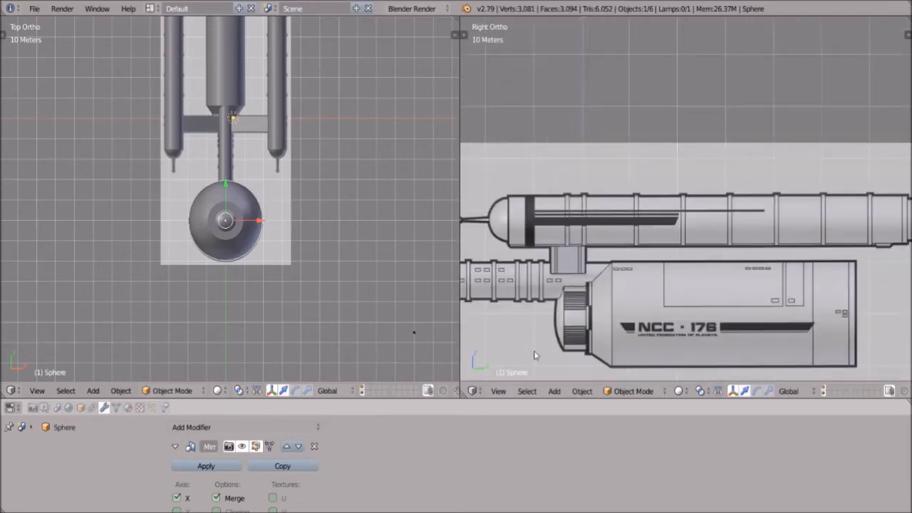
pyautogui.scroll(-2, 680, 282)
pyautogui.scroll(2, 678, 289)
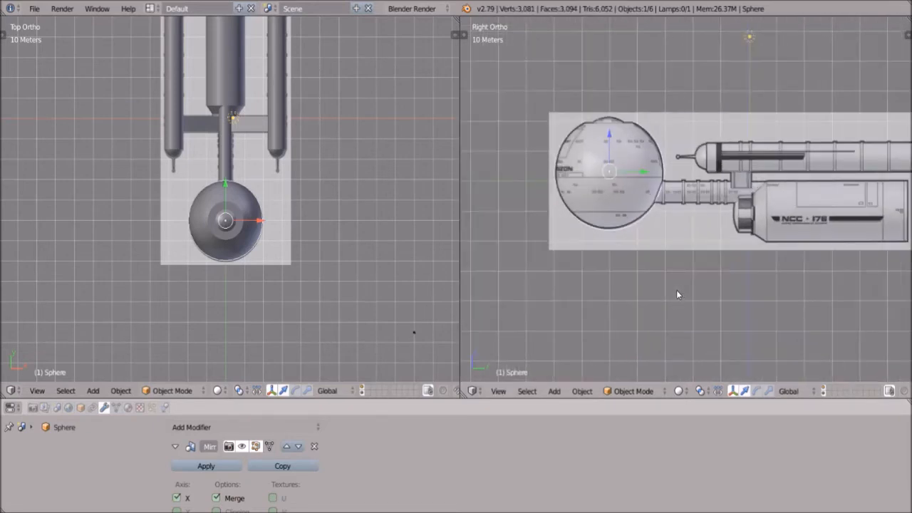
pyautogui.scroll(-1, 693, 247)
pyautogui.keyDown('shift'); pyautogui.moveTo(747, 249); pyautogui.dragTo(693, 268, button='middle'); pyautogui.keyUp('shift')
pyautogui.scroll(1, 678, 262)
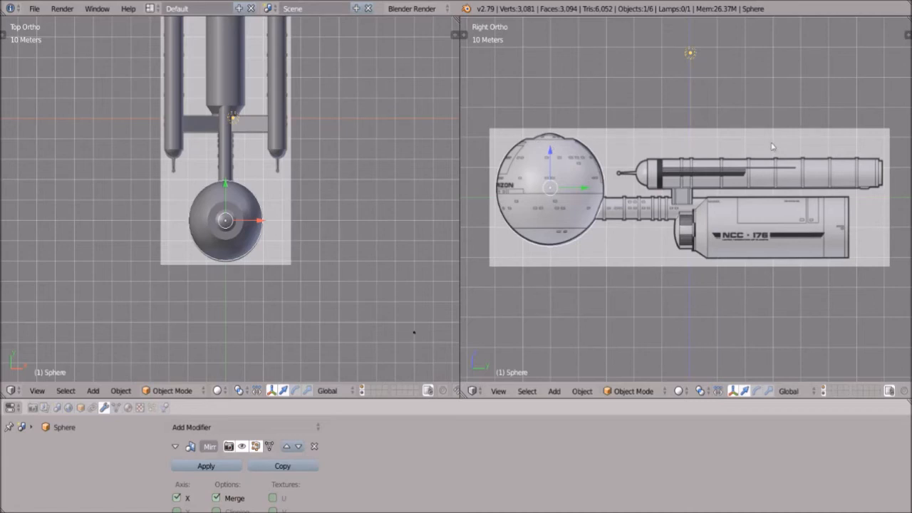
# Step: Examine the ship from below and from the front quarter, looking at the sphere, pylons, nacelles and hull
pyautogui.moveTo(843, 278); pyautogui.dragTo(740, 247, button='middle')
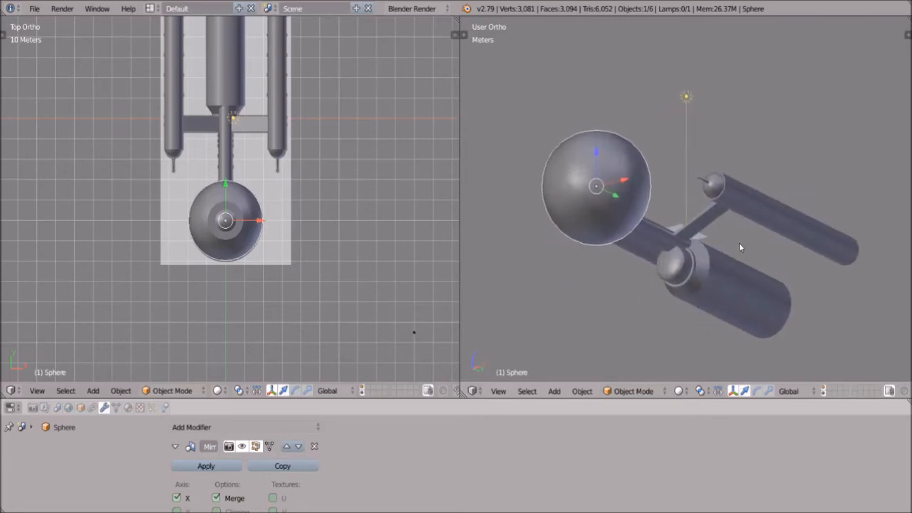
pyautogui.scroll(4, 741, 247)
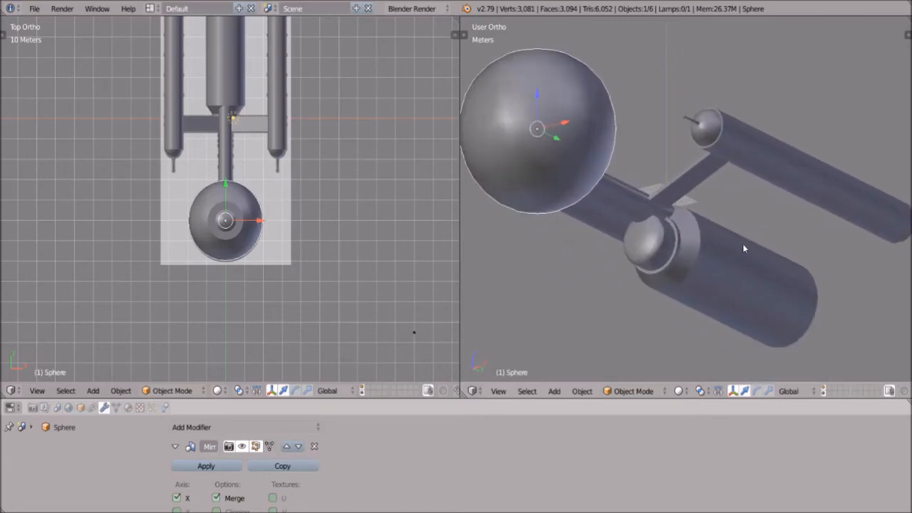
pyautogui.scroll(-3, 742, 244)
pyautogui.scroll(2, 746, 245)
pyautogui.scroll(-1, 745, 245)
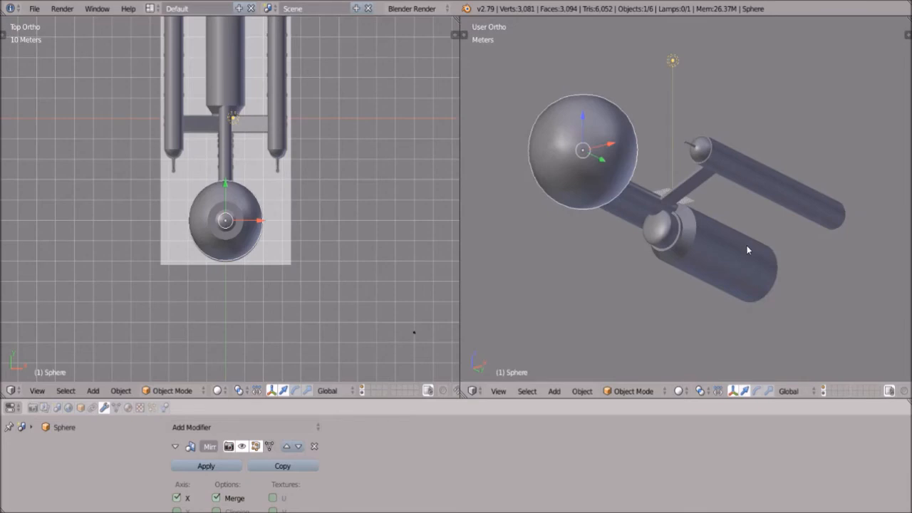
pyautogui.scroll(3, 747, 249)
pyautogui.scroll(-3, 678, 207)
pyautogui.moveTo(678, 204); pyautogui.dragTo(752, 267, button='middle')
pyautogui.moveTo(796, 245); pyautogui.dragTo(681, 233, button='middle')
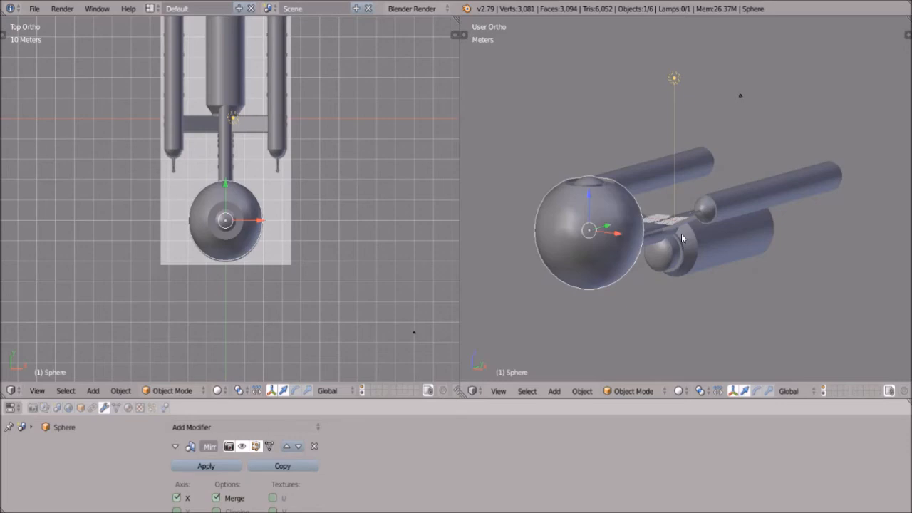
pyautogui.moveTo(653, 205)
pyautogui.mouseDown(button='middle')
pyautogui.moveTo(767, 177)
pyautogui.moveTo(689, 146)
pyautogui.moveTo(670, 210)
pyautogui.moveTo(678, 219)
pyautogui.moveTo(755, 229)
pyautogui.moveTo(649, 136)
pyautogui.moveTo(694, 178)
pyautogui.moveTo(734, 171)
pyautogui.moveTo(717, 215)
pyautogui.moveTo(742, 176)
pyautogui.moveTo(721, 135)
pyautogui.moveTo(696, 173)
pyautogui.moveTo(657, 200)
pyautogui.mouseUp(button='middle')
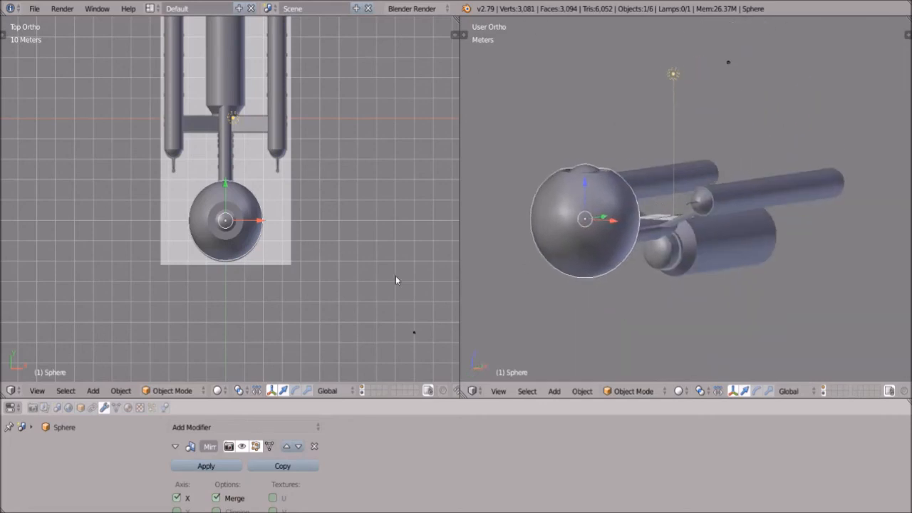